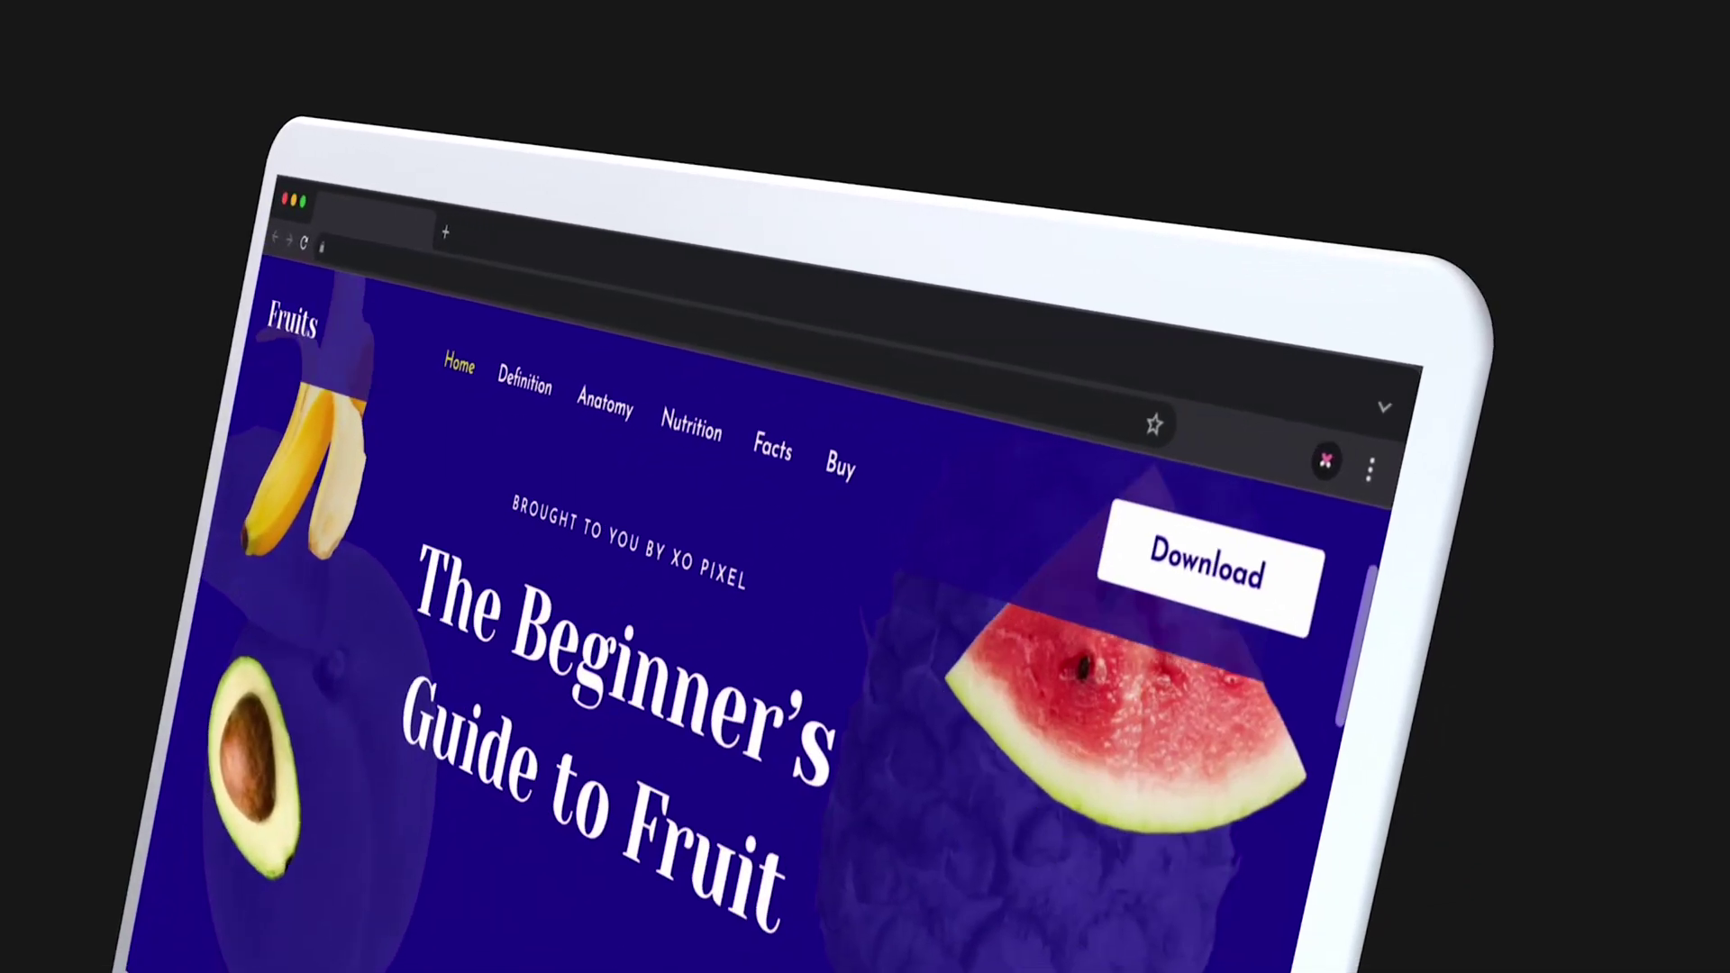
Scroll through the default Home page to survey its starting content.
scroll(1022, 928, down, 5)
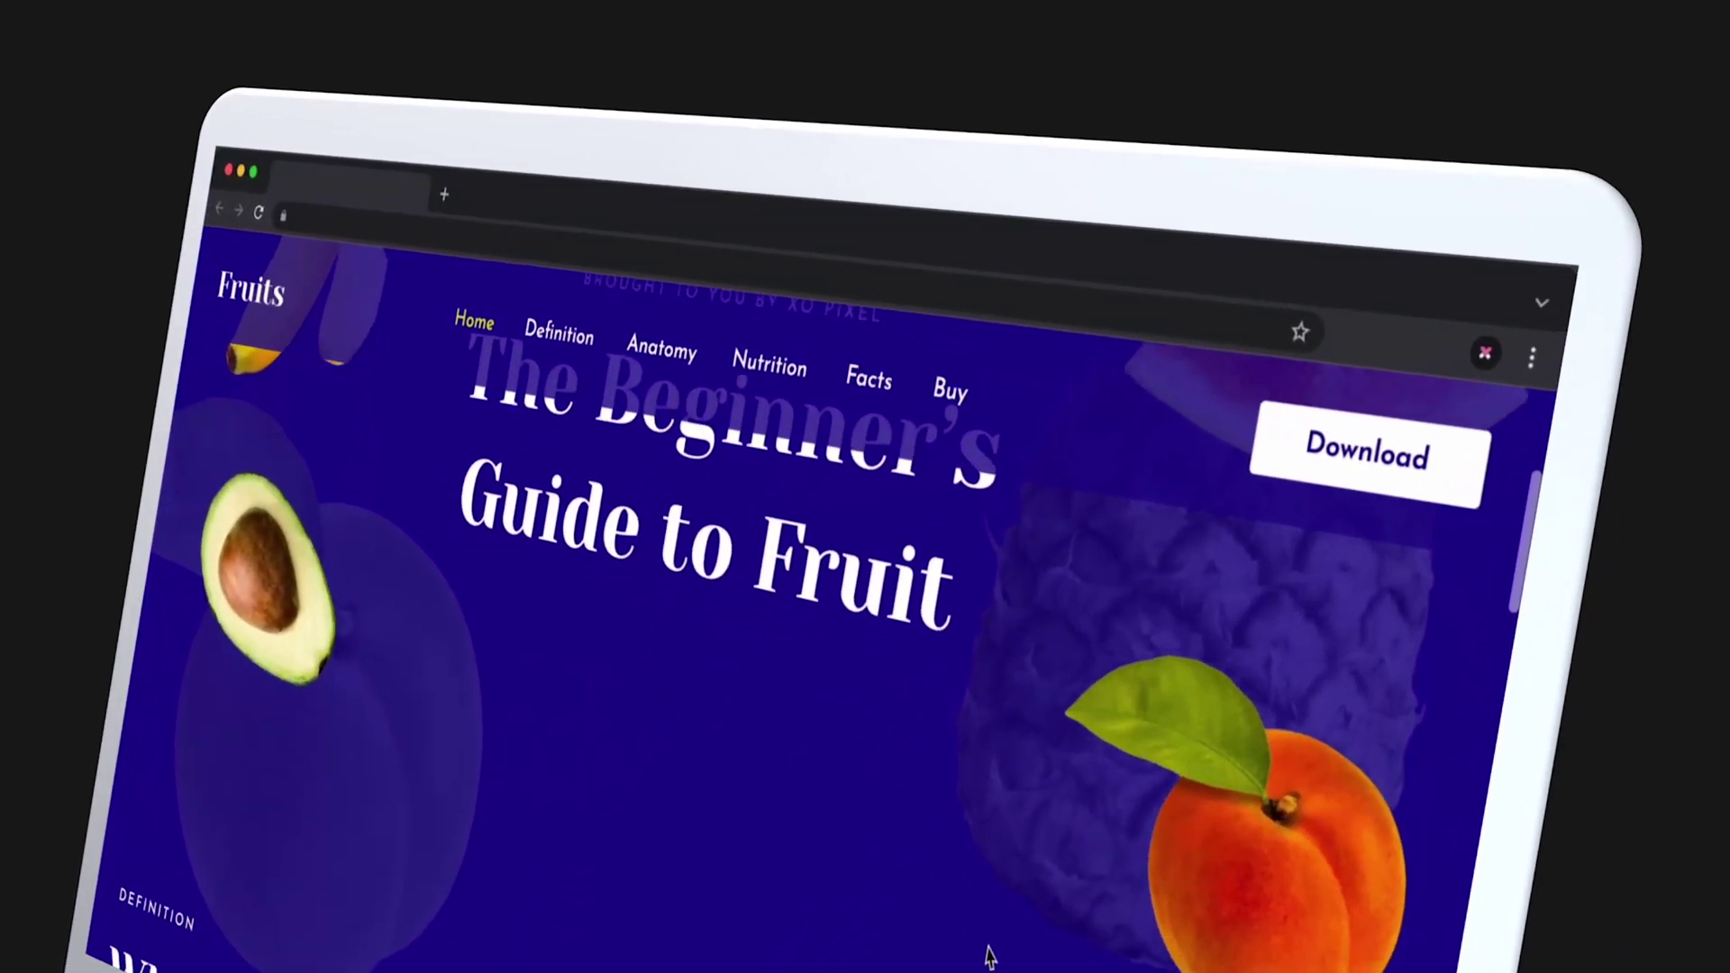
scroll(1023, 928, down, 5)
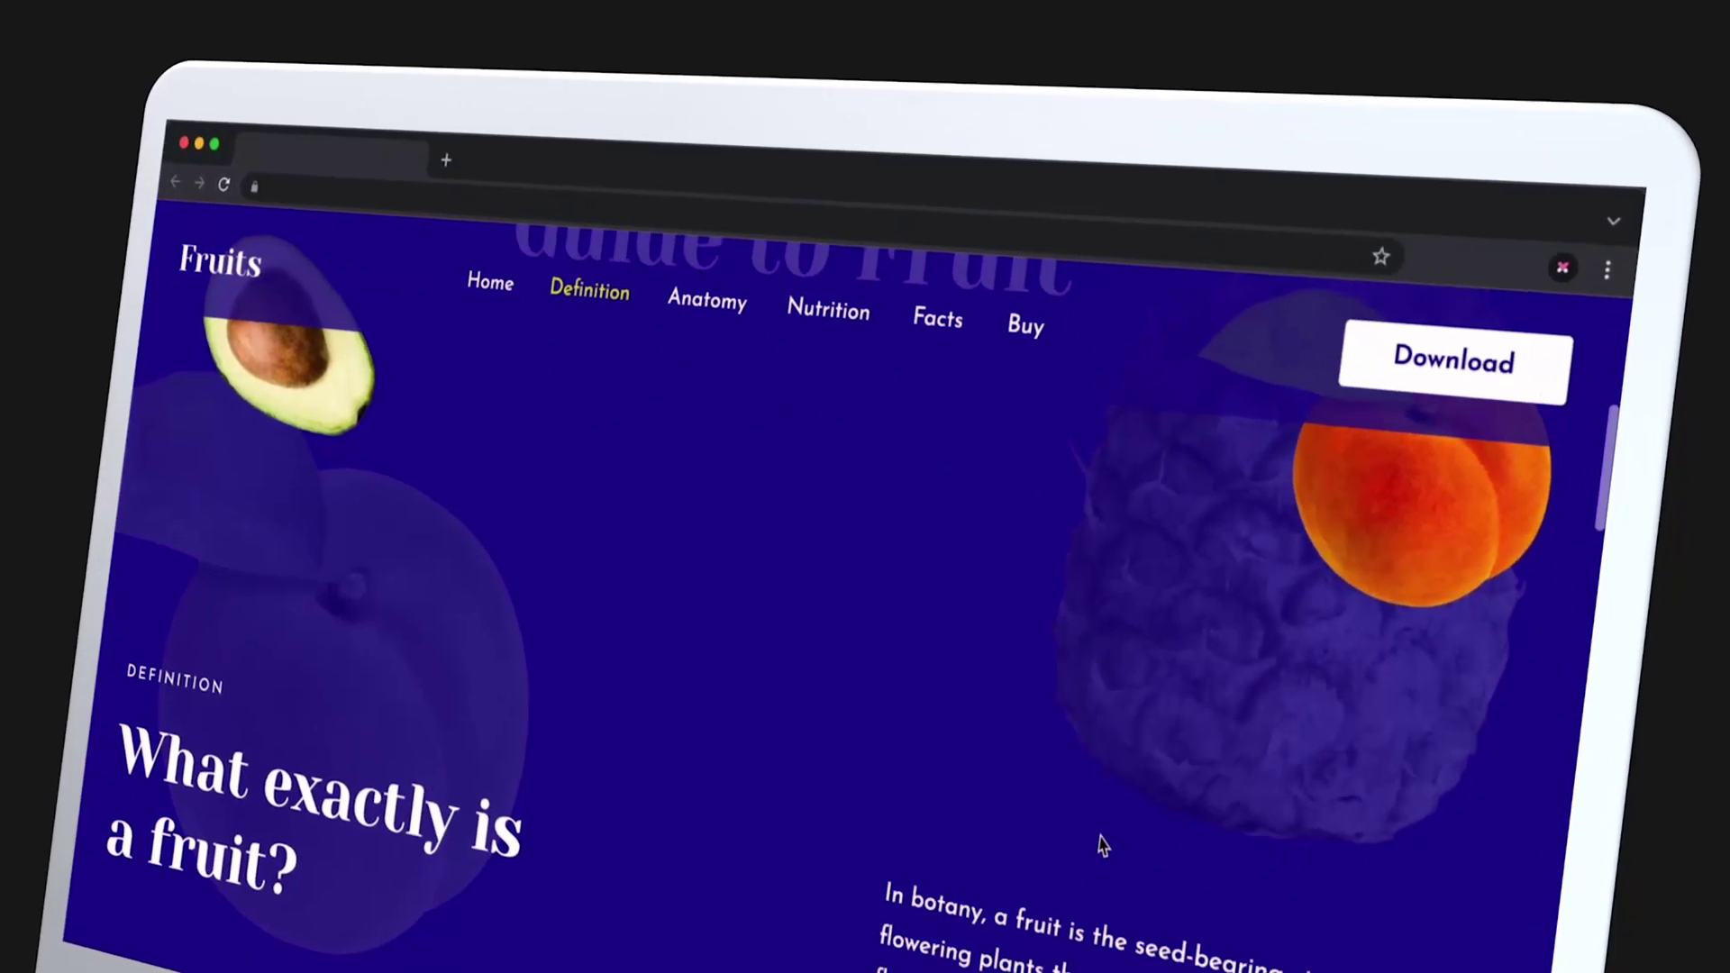
scroll(1162, 753, down, 3)
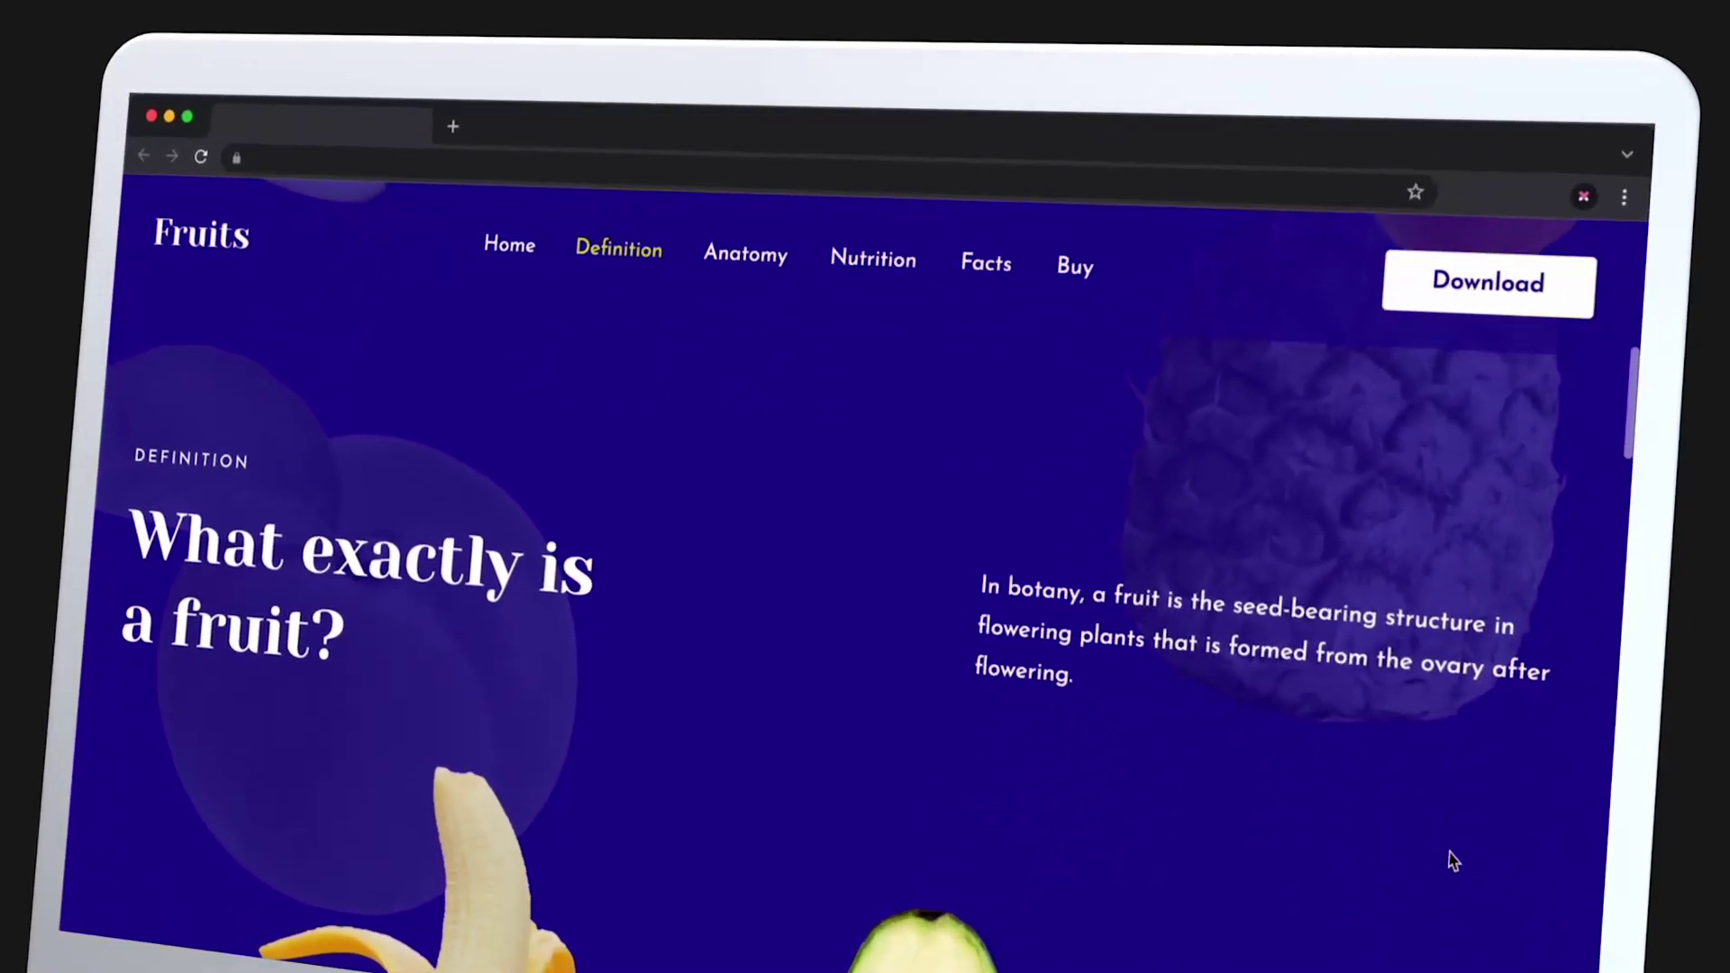
scroll(1525, 843, down, 5)
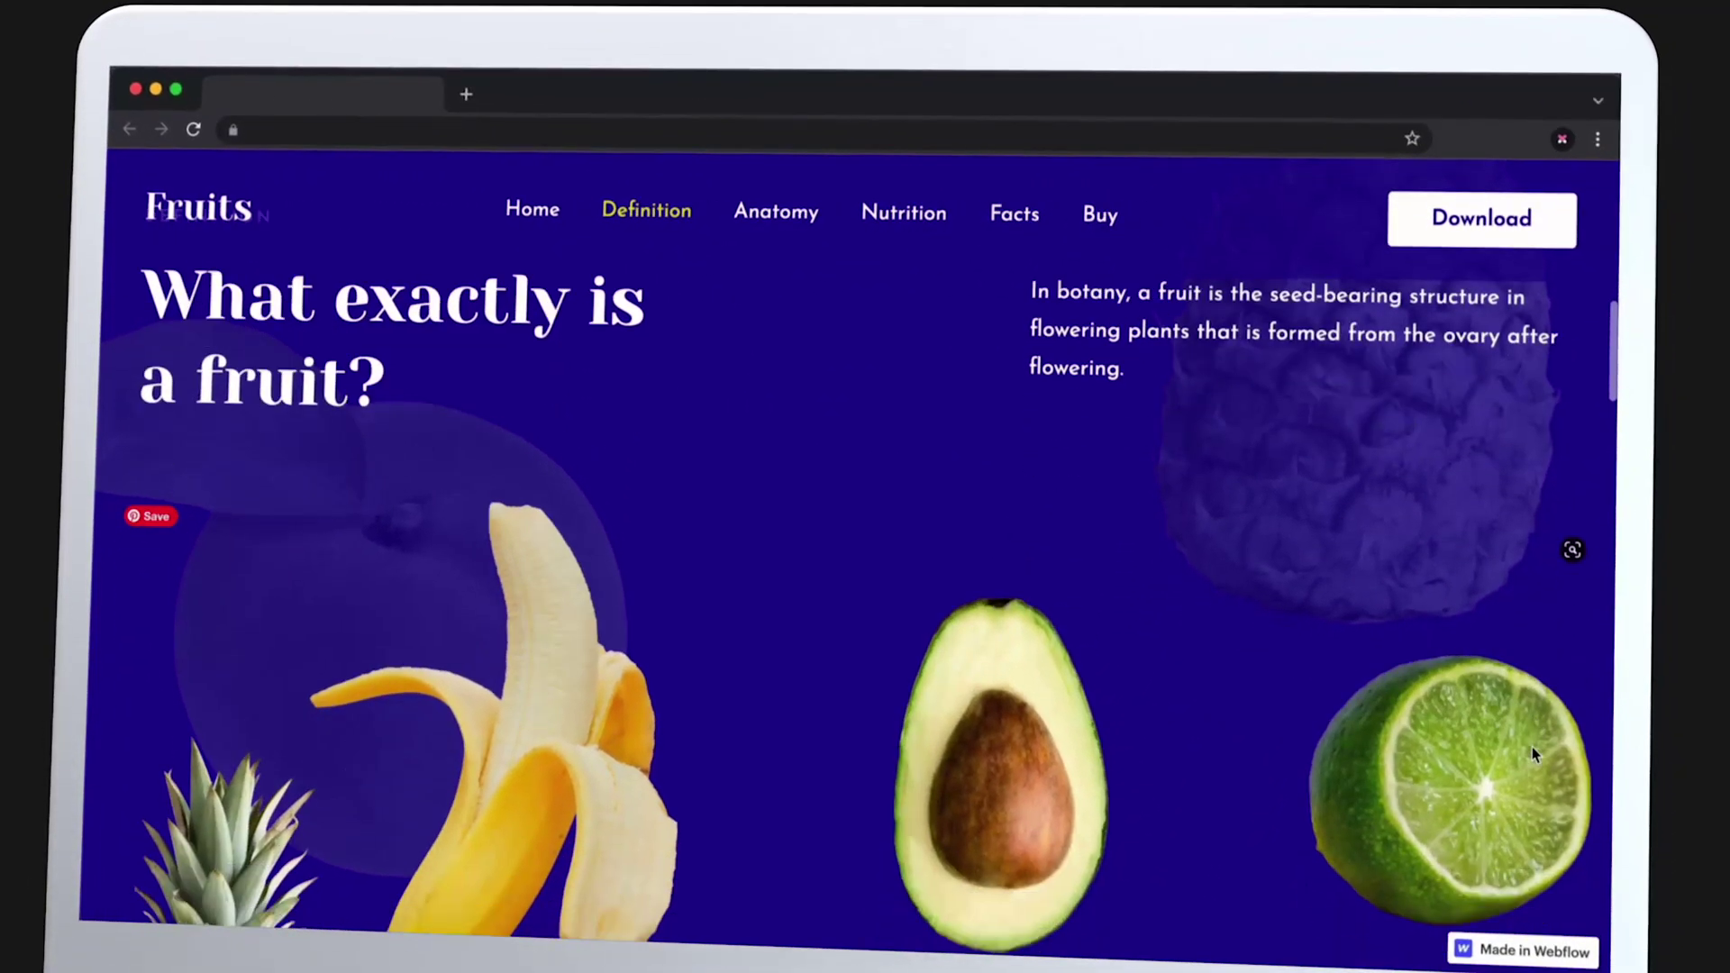
scroll(1527, 712, down, 5)
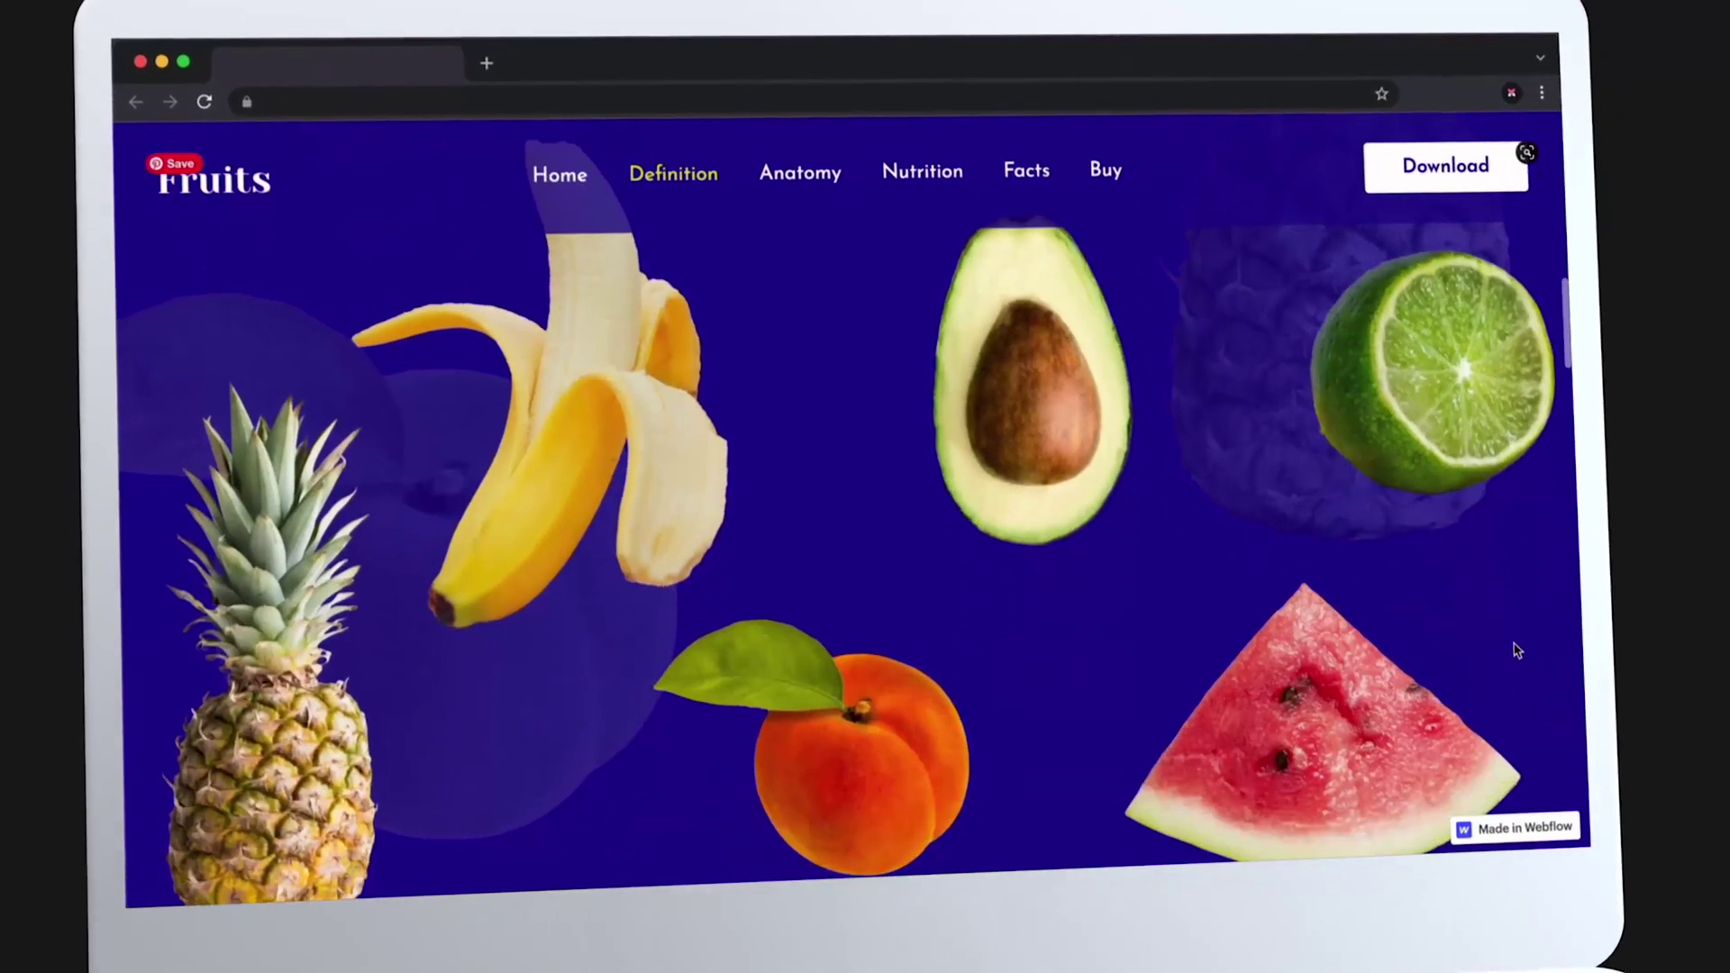
scroll(1508, 627, down, 5)
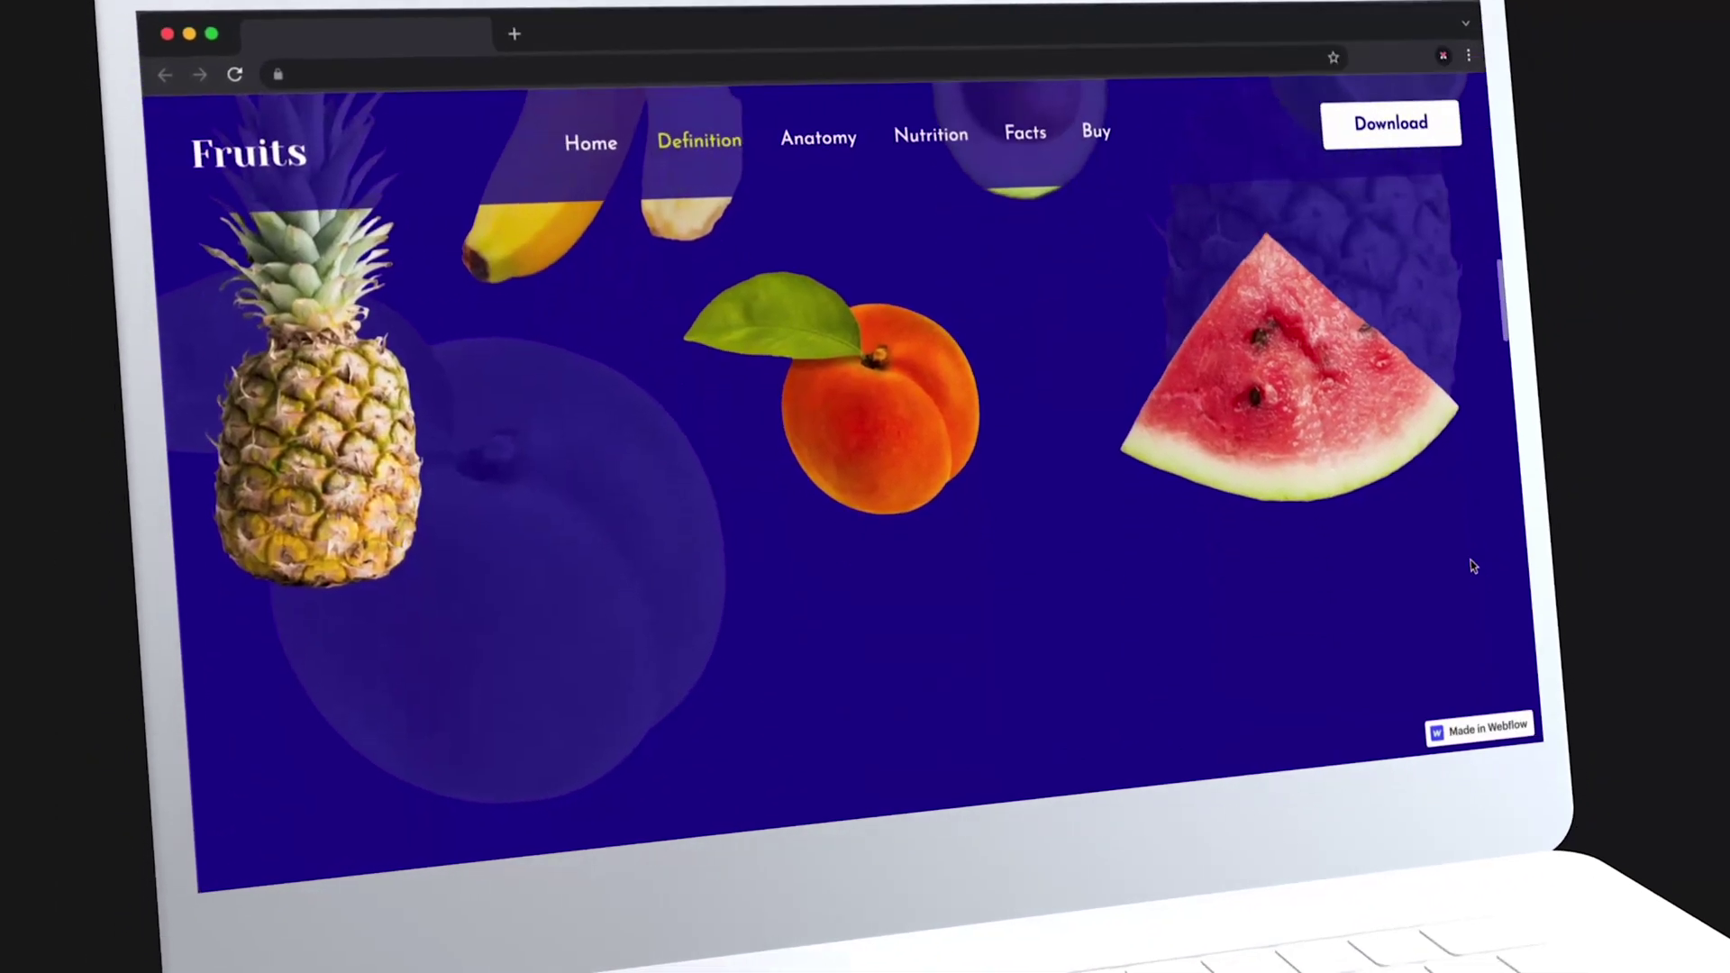
scroll(1441, 527, down, 5)
scroll(1432, 518, up, 3)
scroll(1448, 534, up, 5)
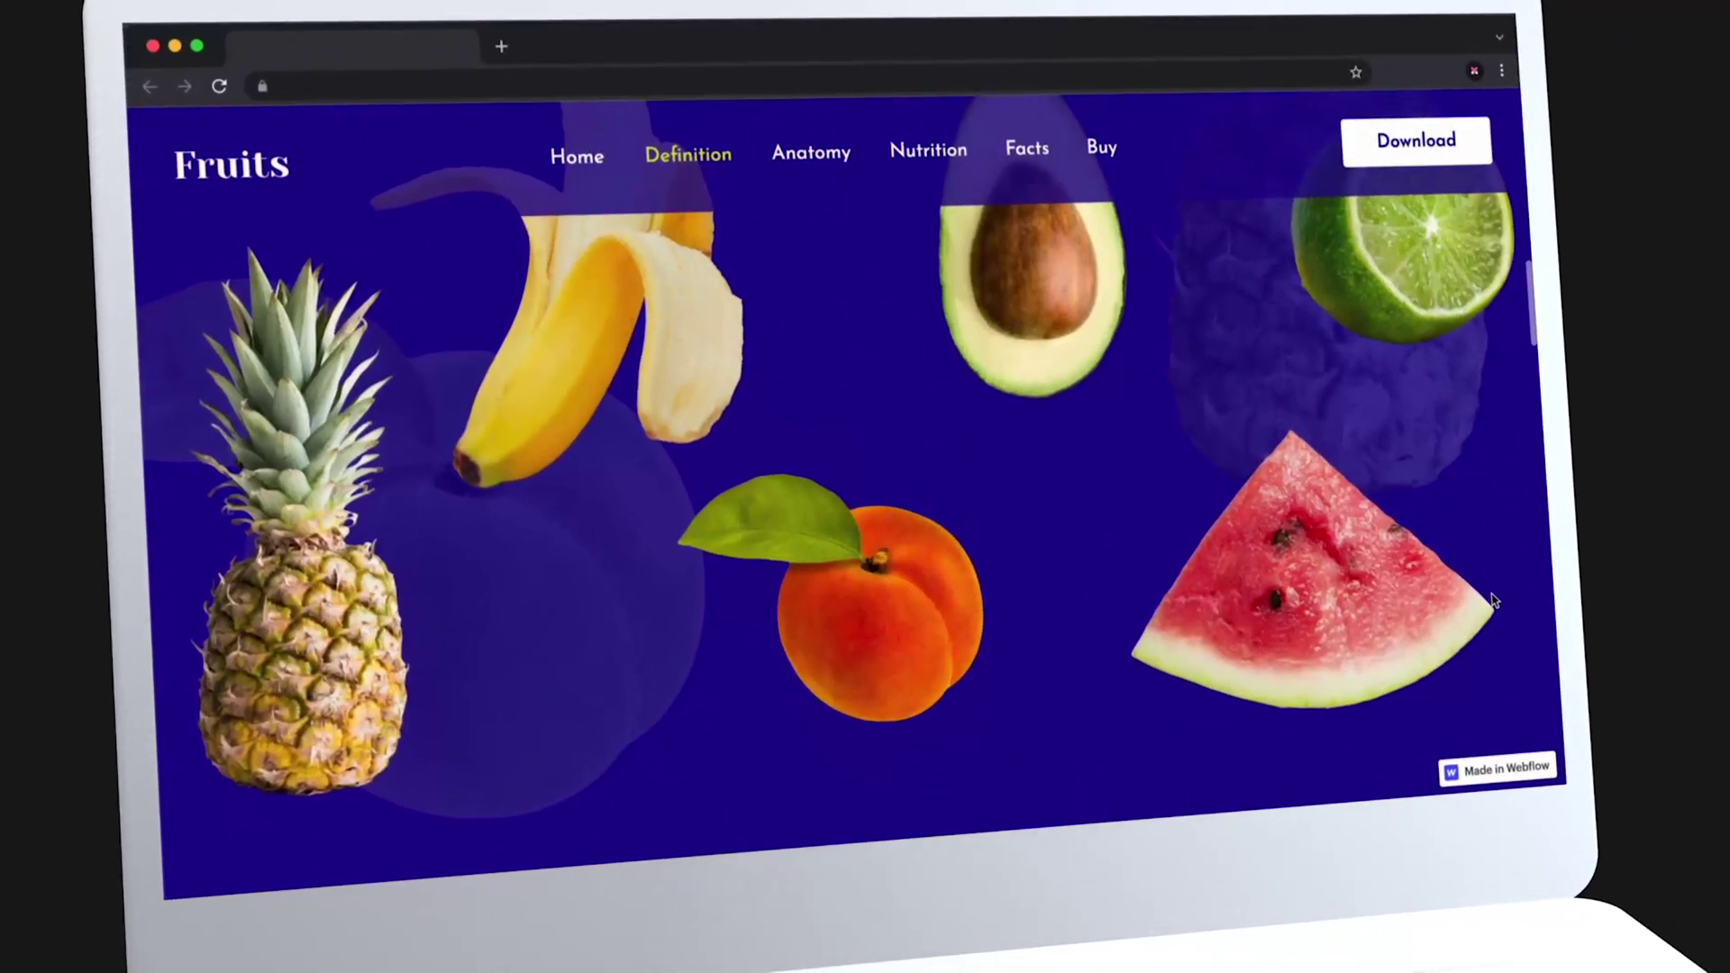
scroll(1506, 625, up, 5)
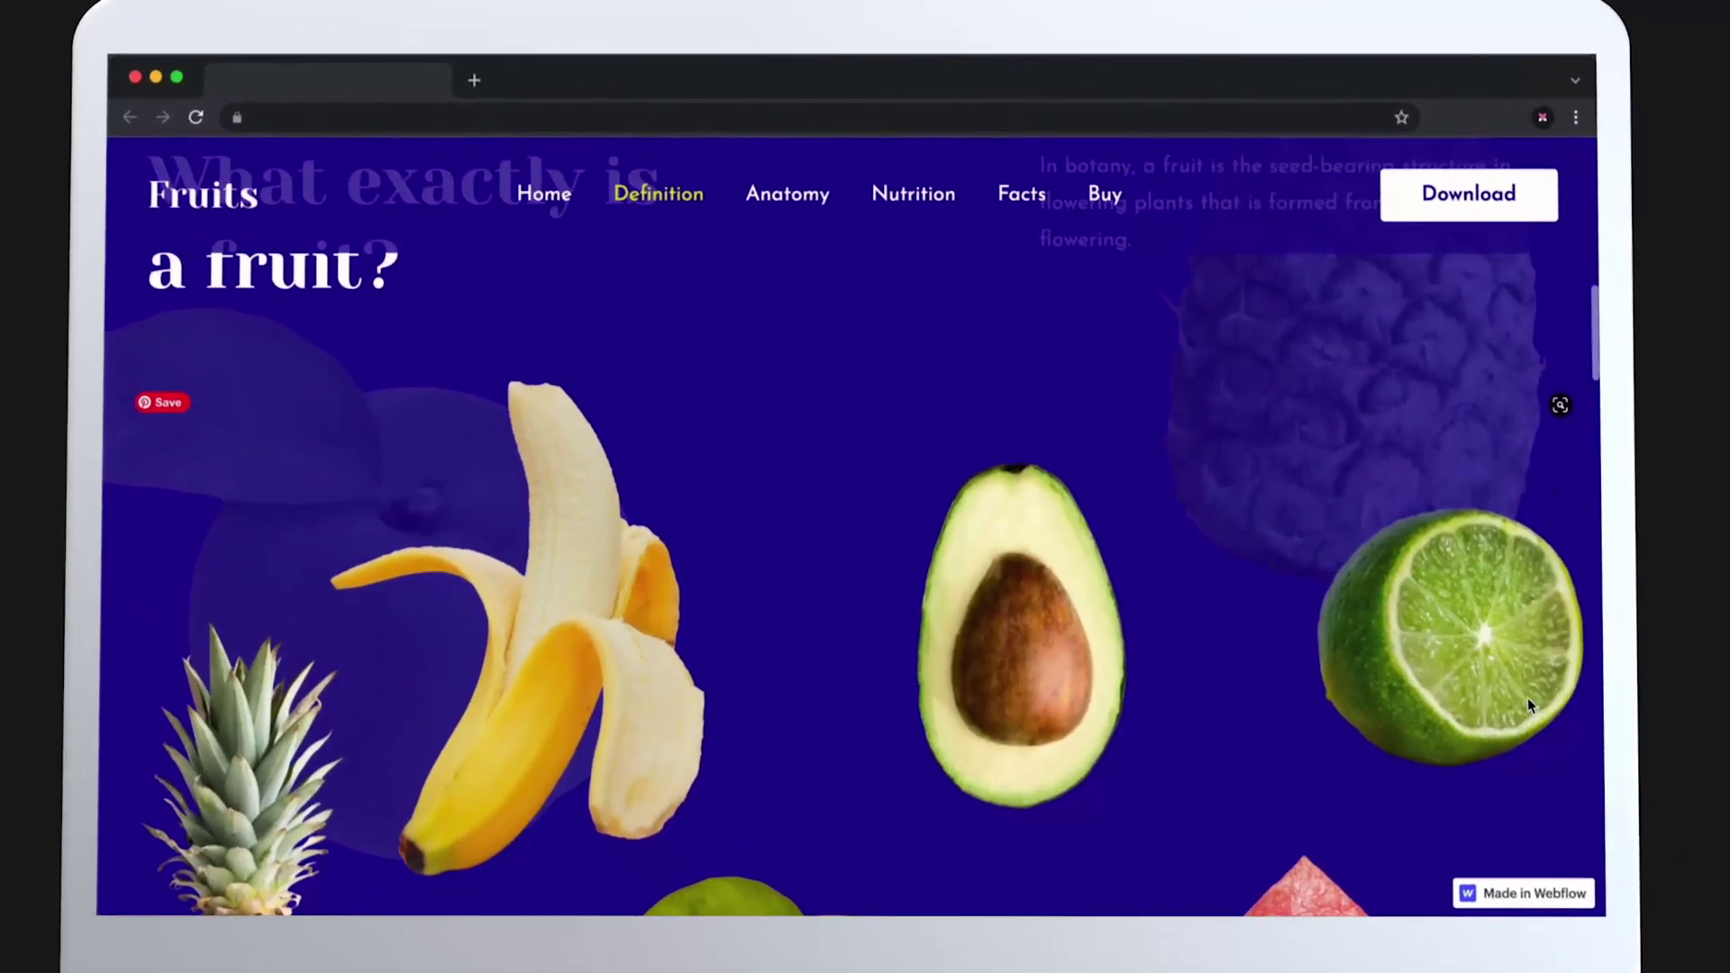
scroll(1531, 737, up, 3)
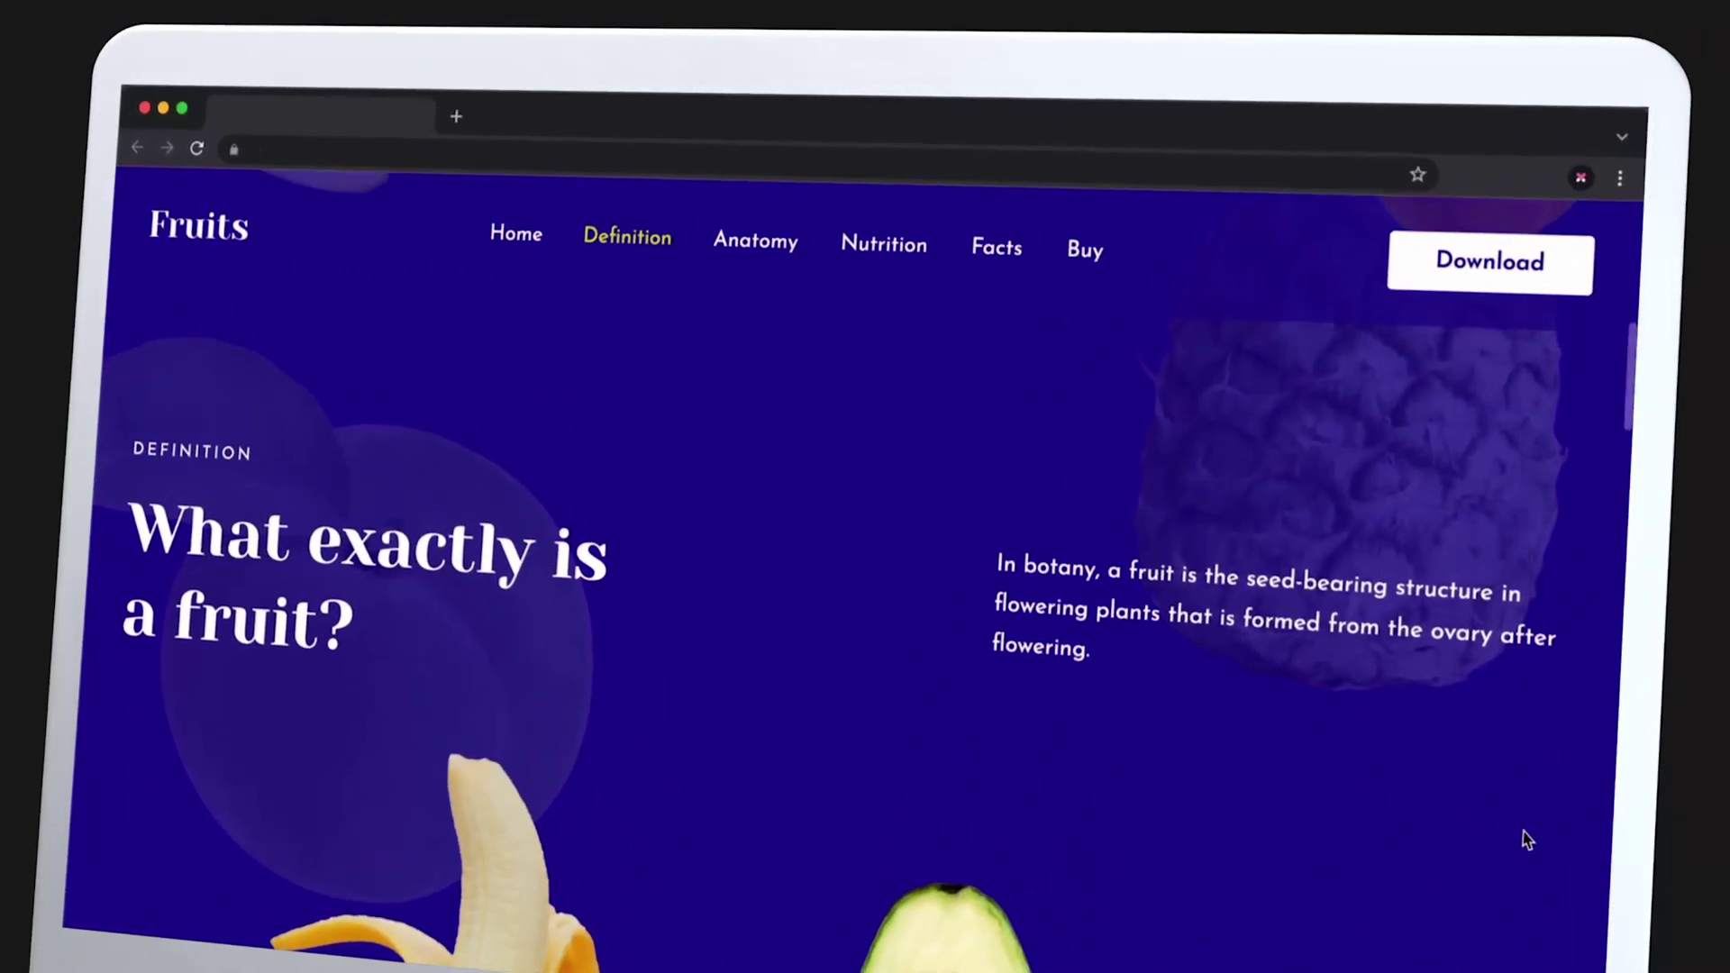
scroll(1159, 760, up, 5)
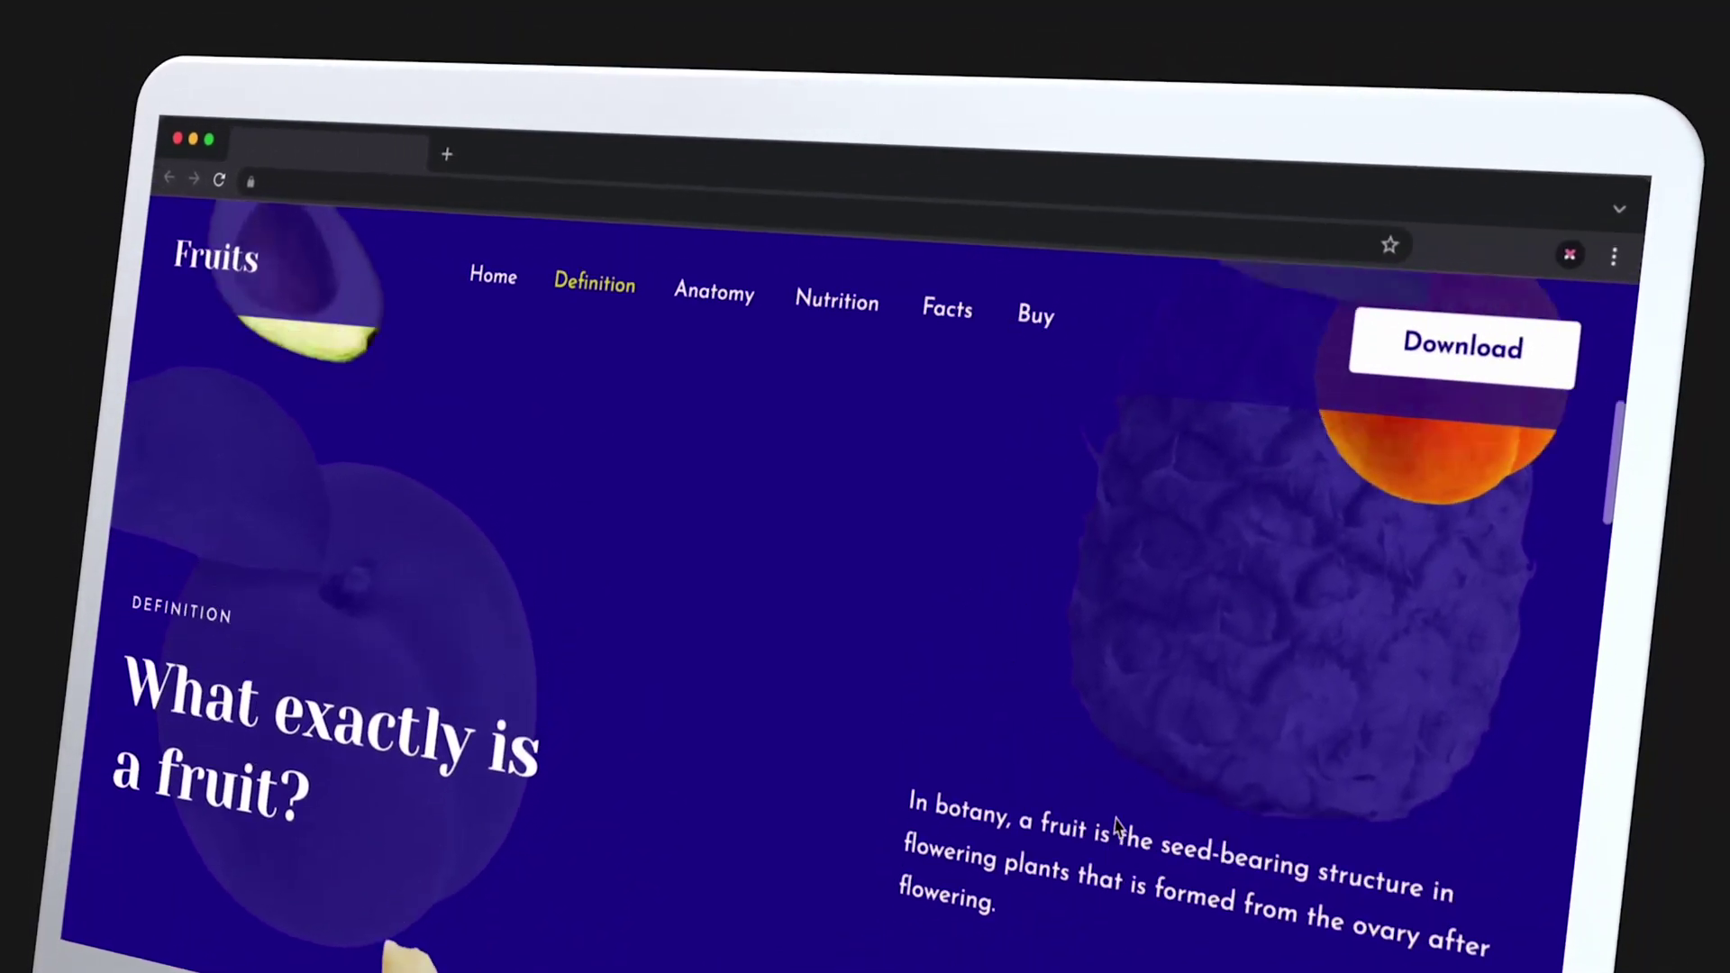
scroll(1090, 855, up, 5)
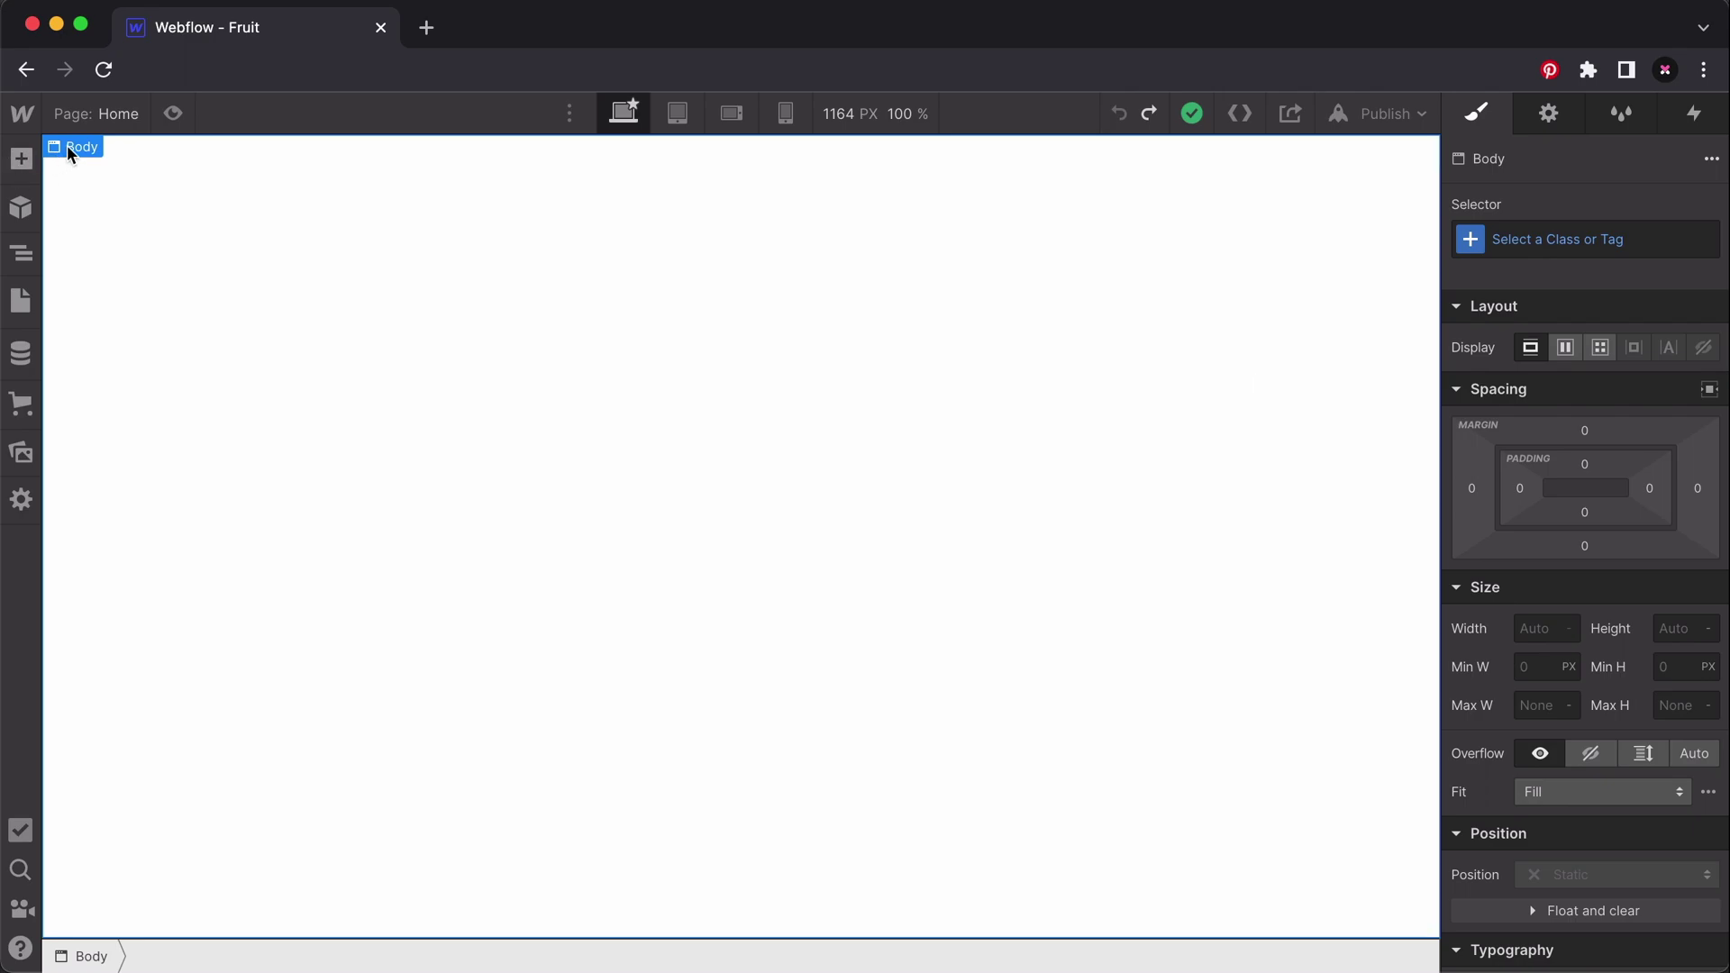
Select Body in the Navigator and set its background colour to #1c058d.
click(21, 253)
scroll(1532, 491, down, 5)
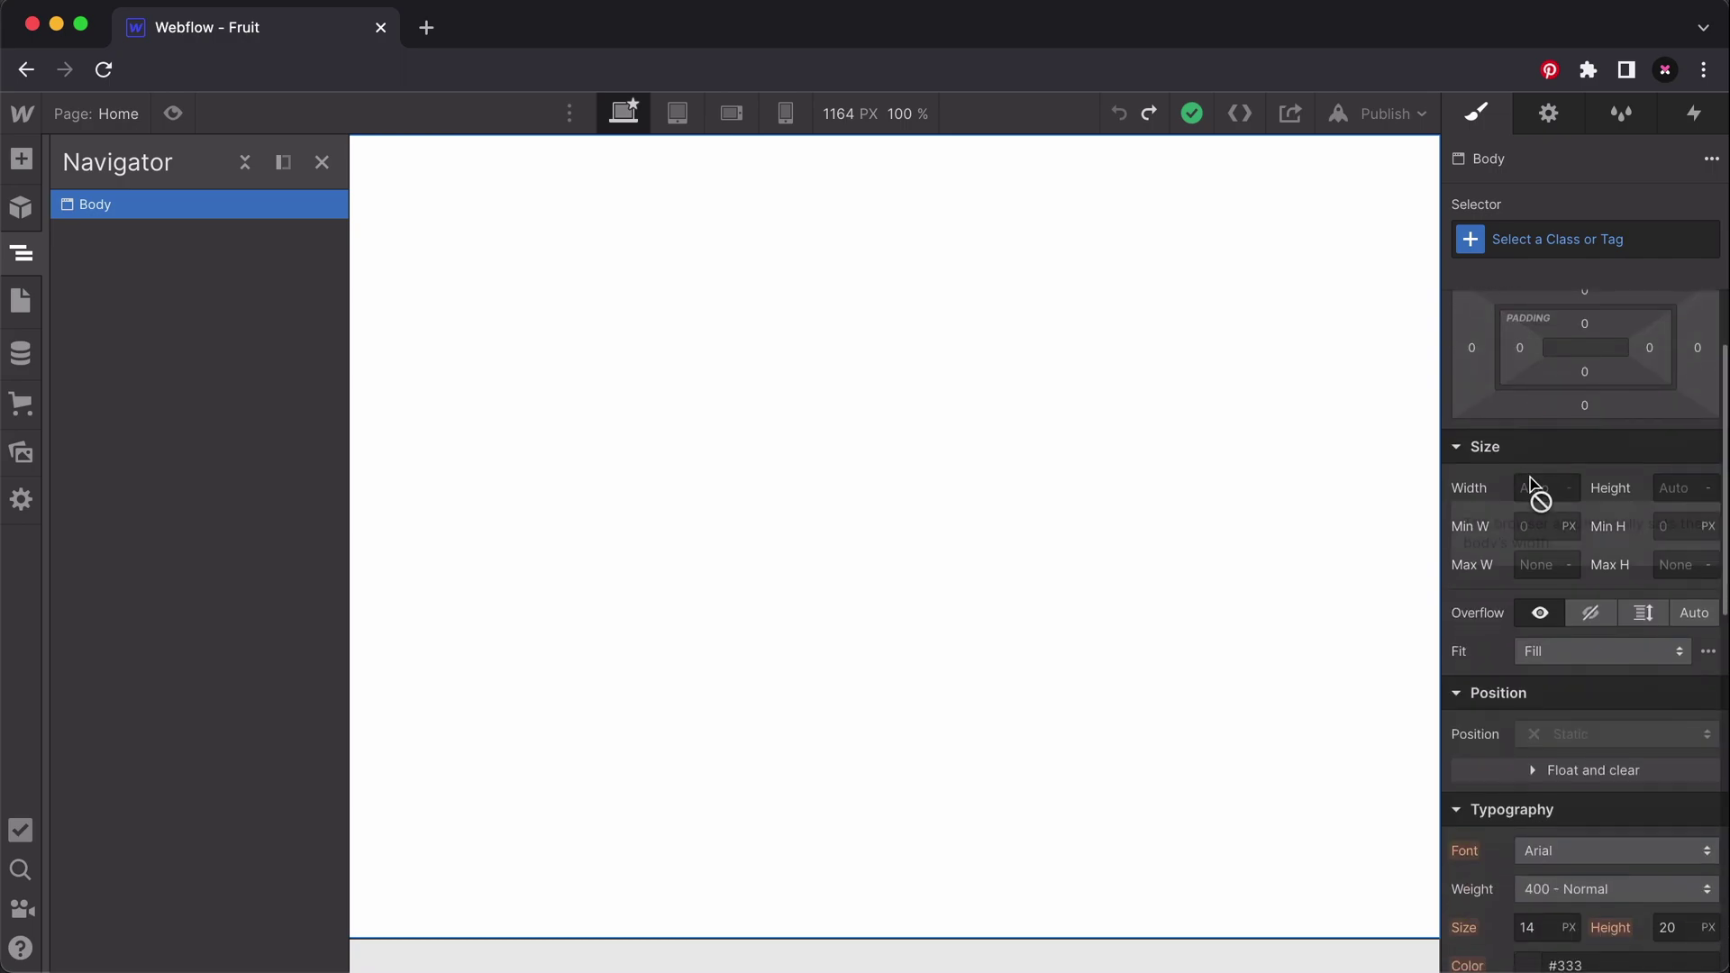
scroll(1532, 487, down, 5)
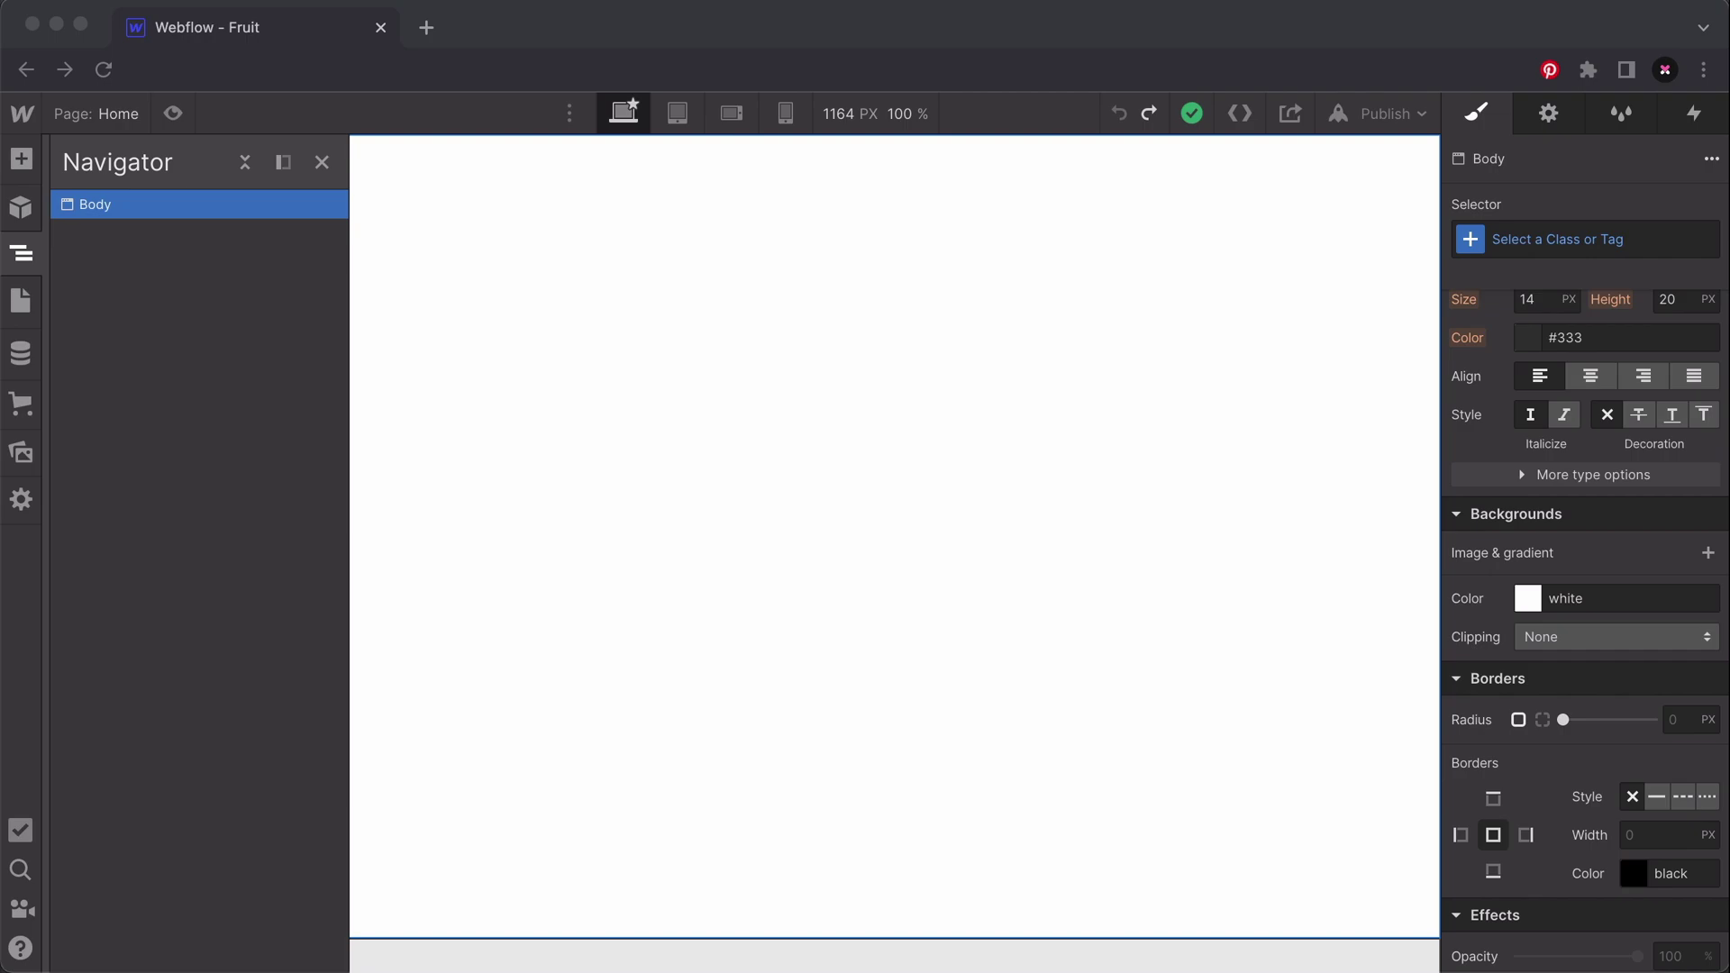
click(1599, 597)
double_click(1599, 598)
text(#1c058d)
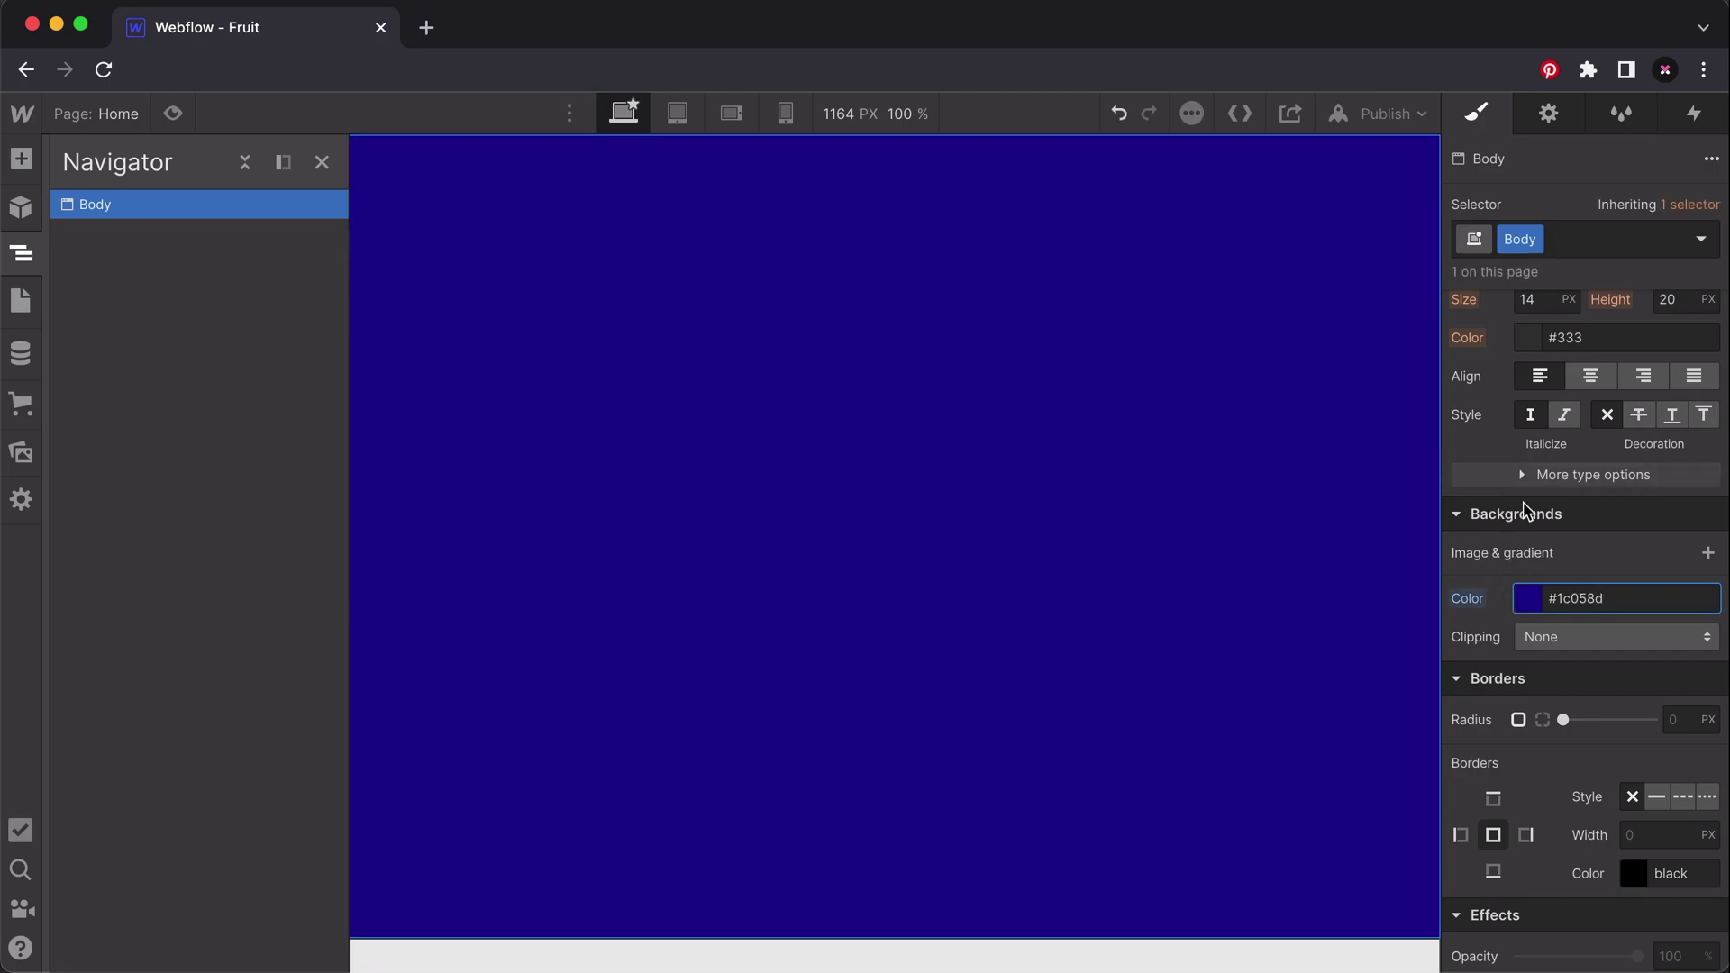
scroll(1492, 441, up, 2)
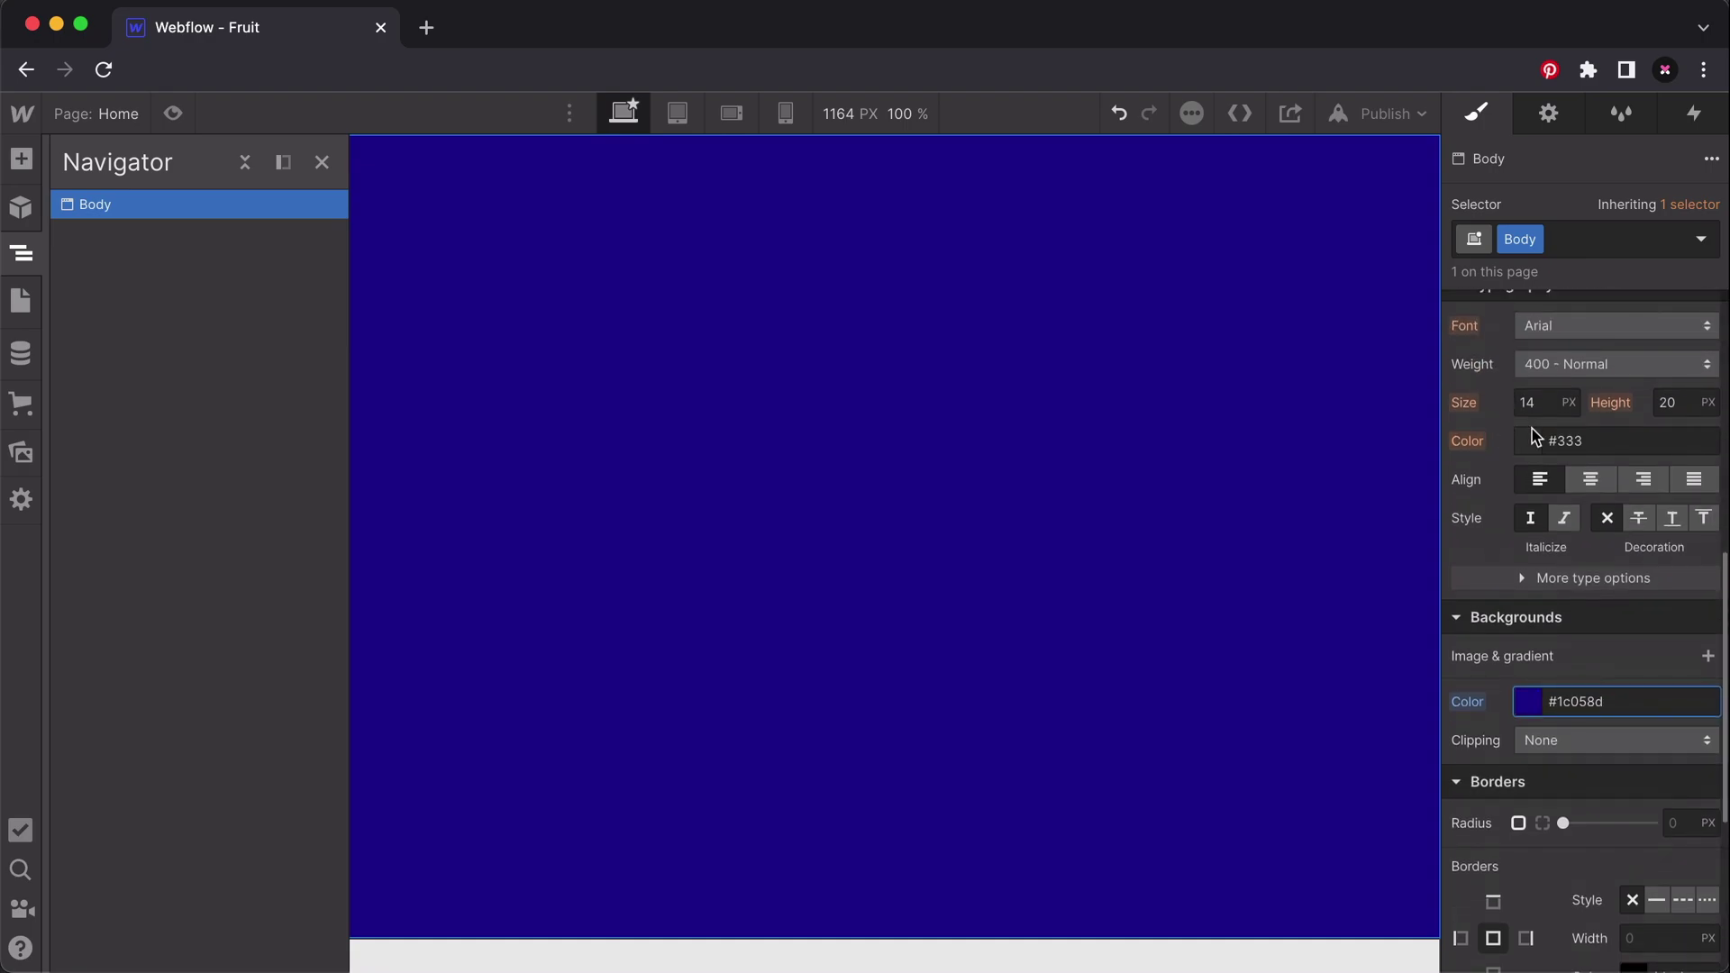
Make the body text white at 16 px with a unitless 1.7 line height.
click(1527, 441)
drag(1501, 586, 1420, 445)
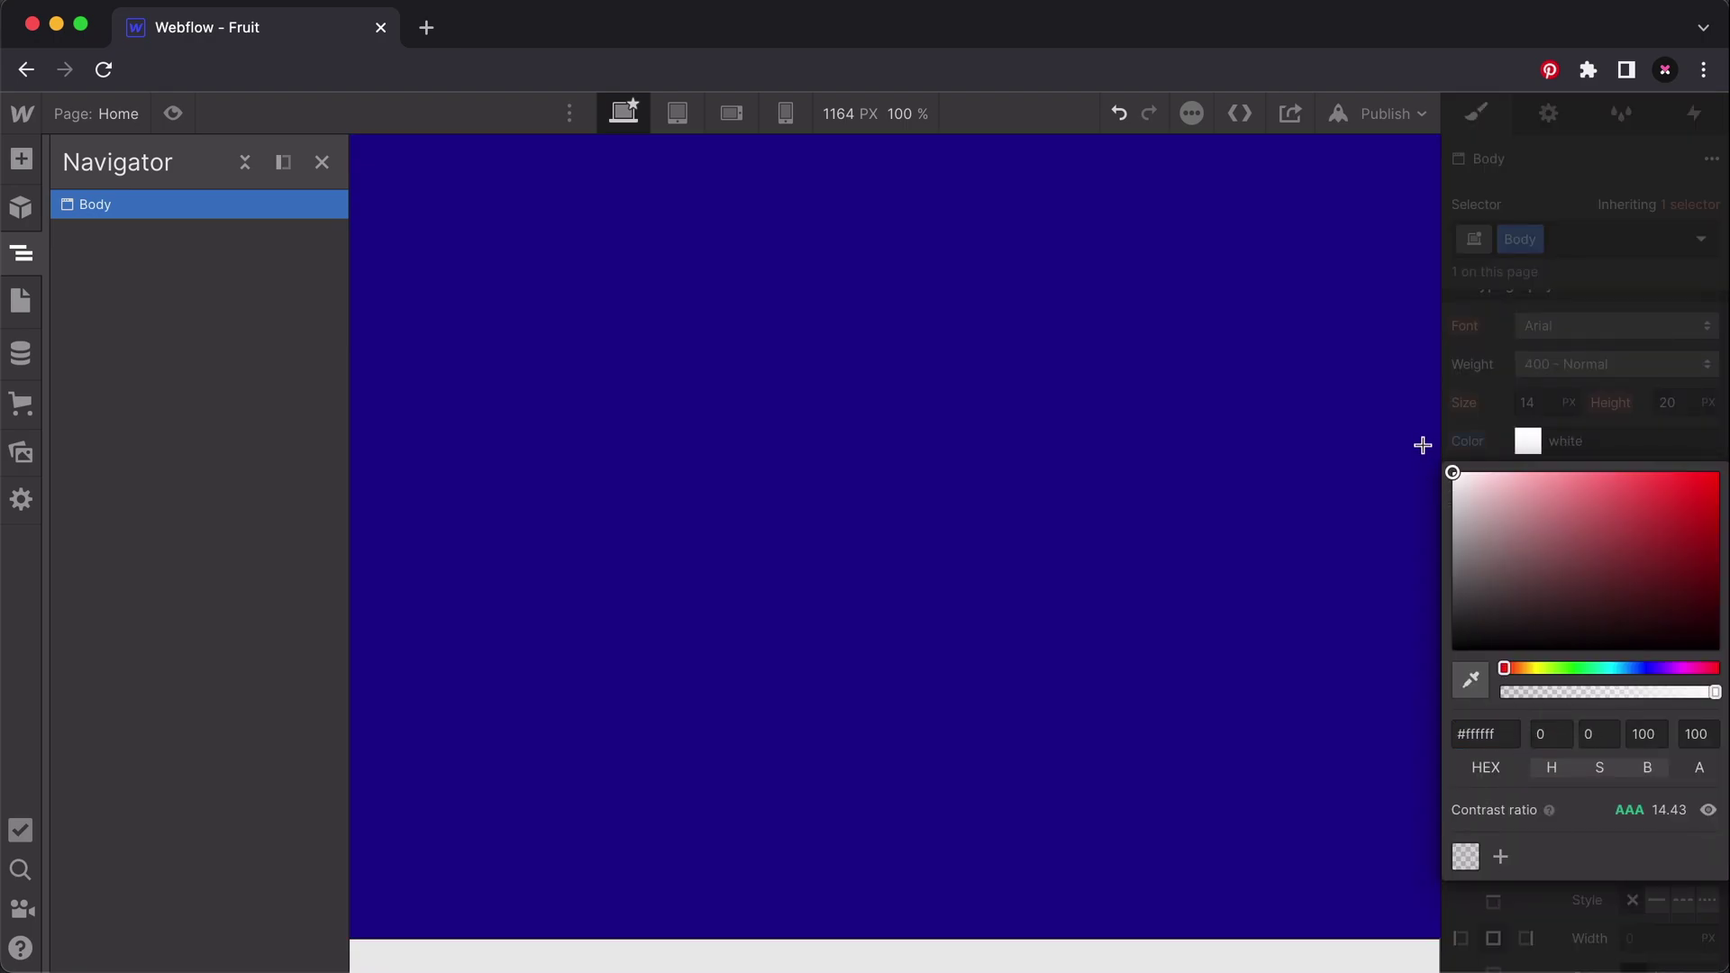
click(1512, 428)
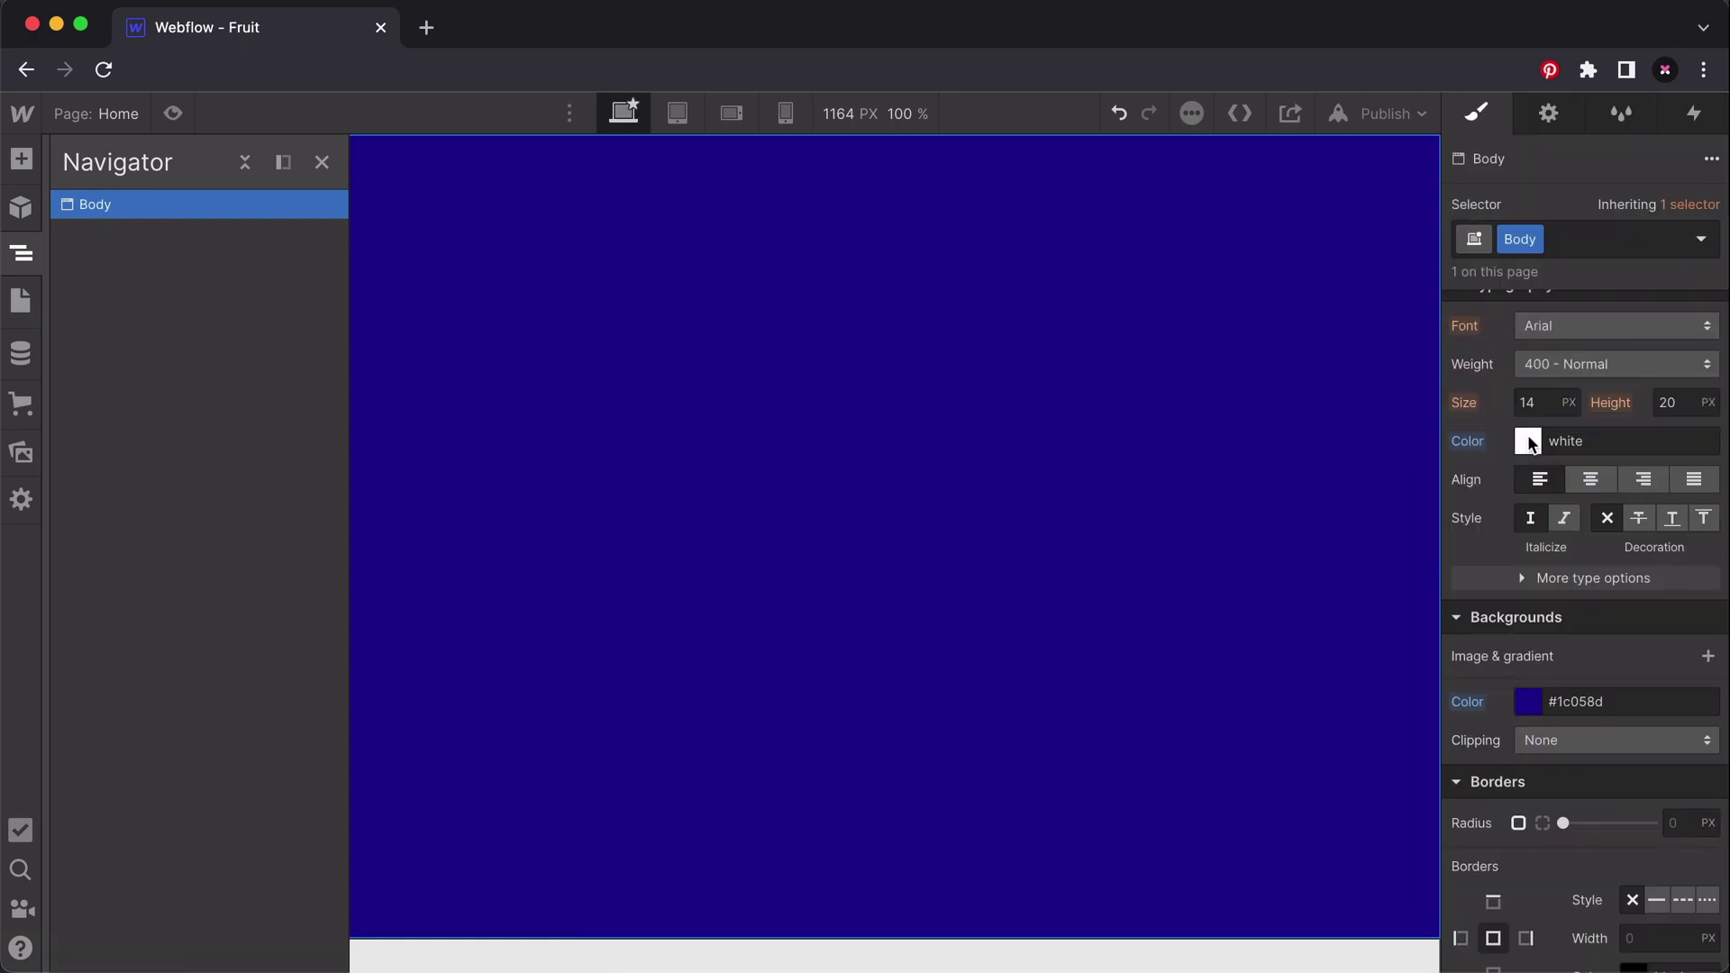
click(1543, 403)
text(16)
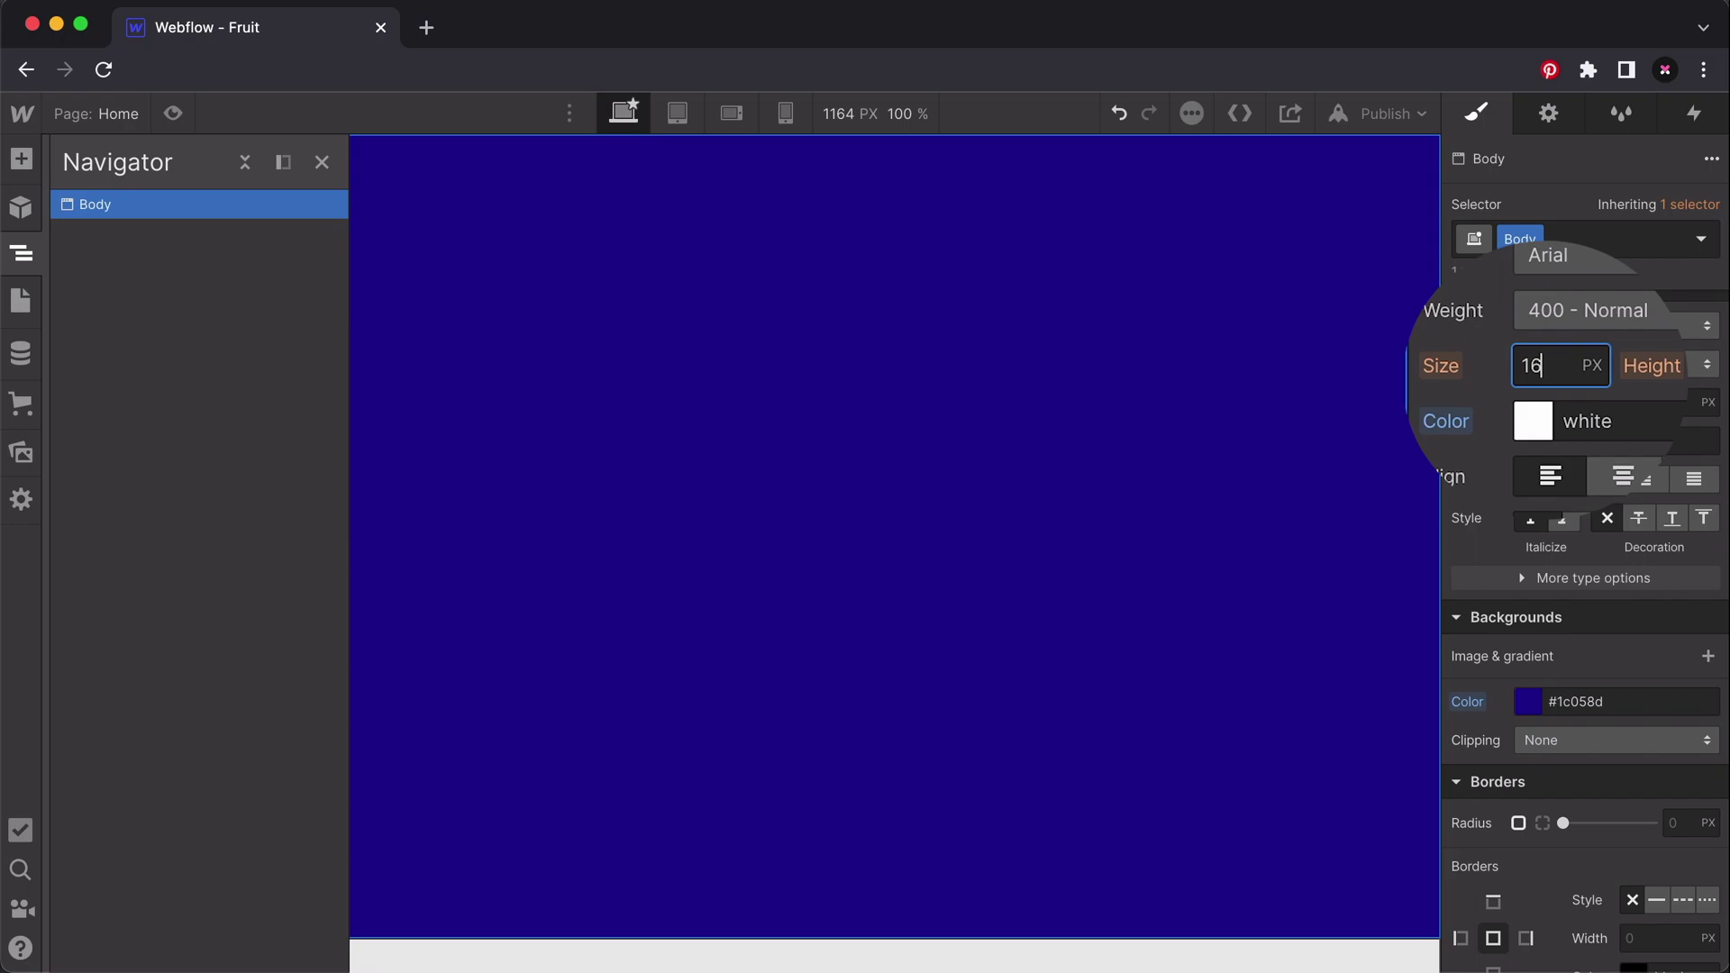
click(1668, 361)
text(1.7)
click(1706, 397)
click(1672, 571)
Choose Josefin Sans as the body font.
scroll(1638, 414, up, 2)
click(1619, 450)
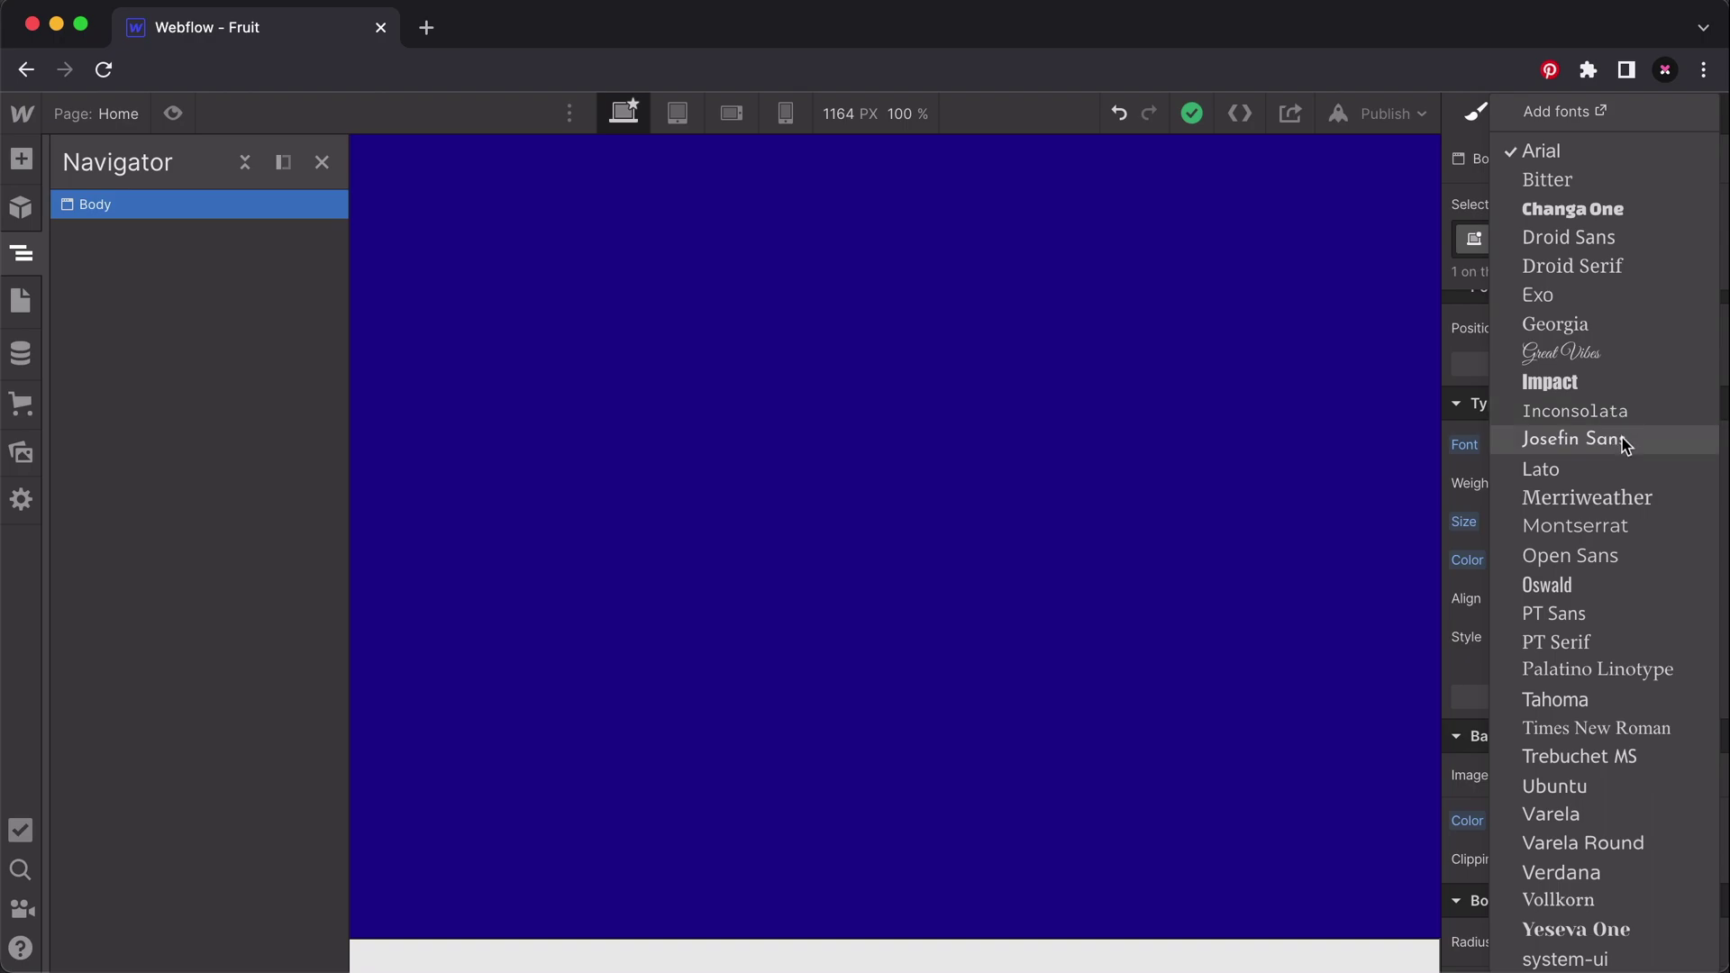
click(1624, 441)
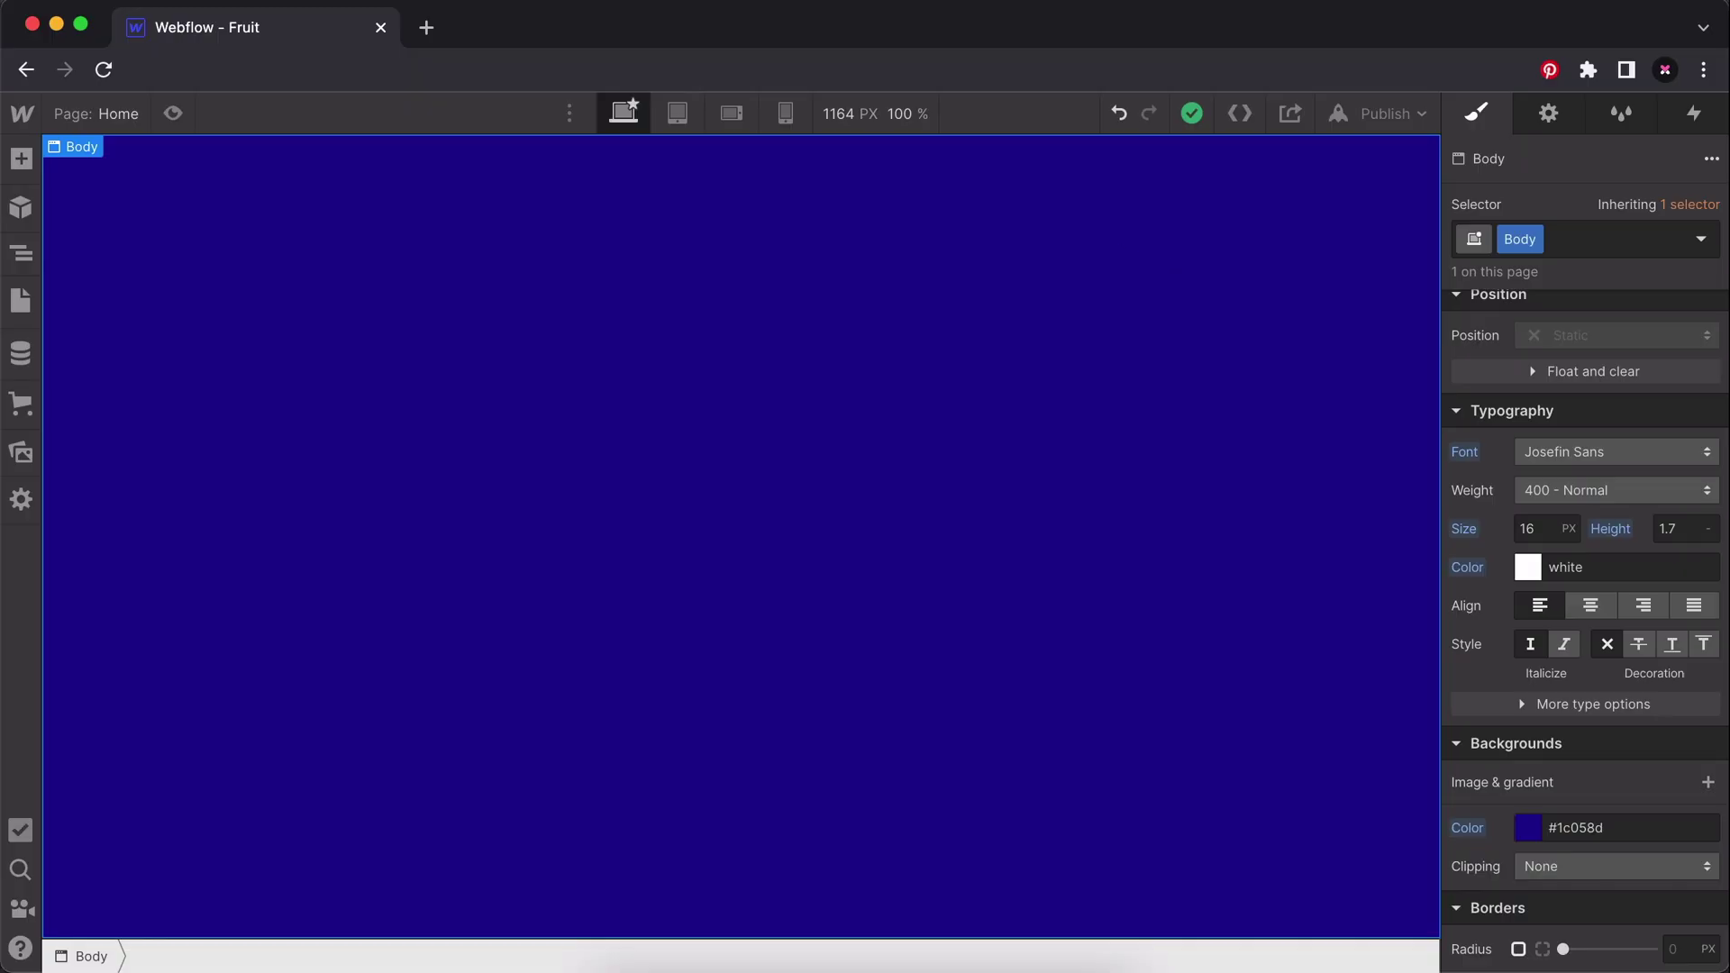
Insert the prebuilt Sticky Nav layout from the Add panel's Layouts section.
click(32, 171)
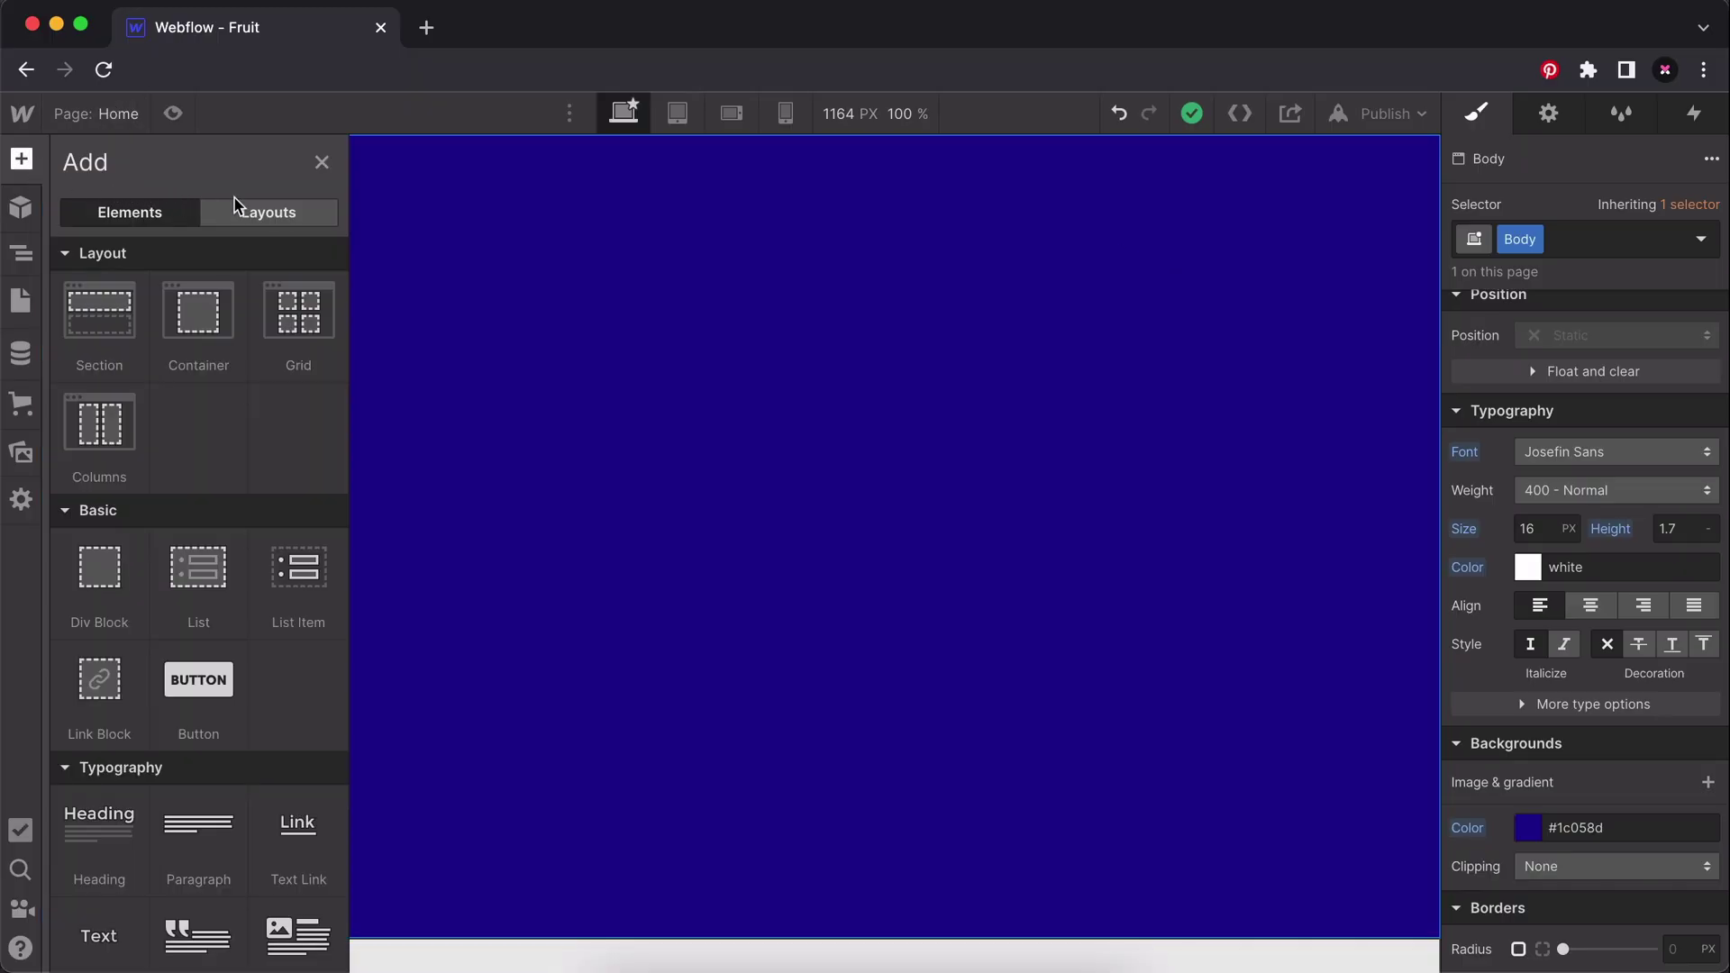
click(254, 216)
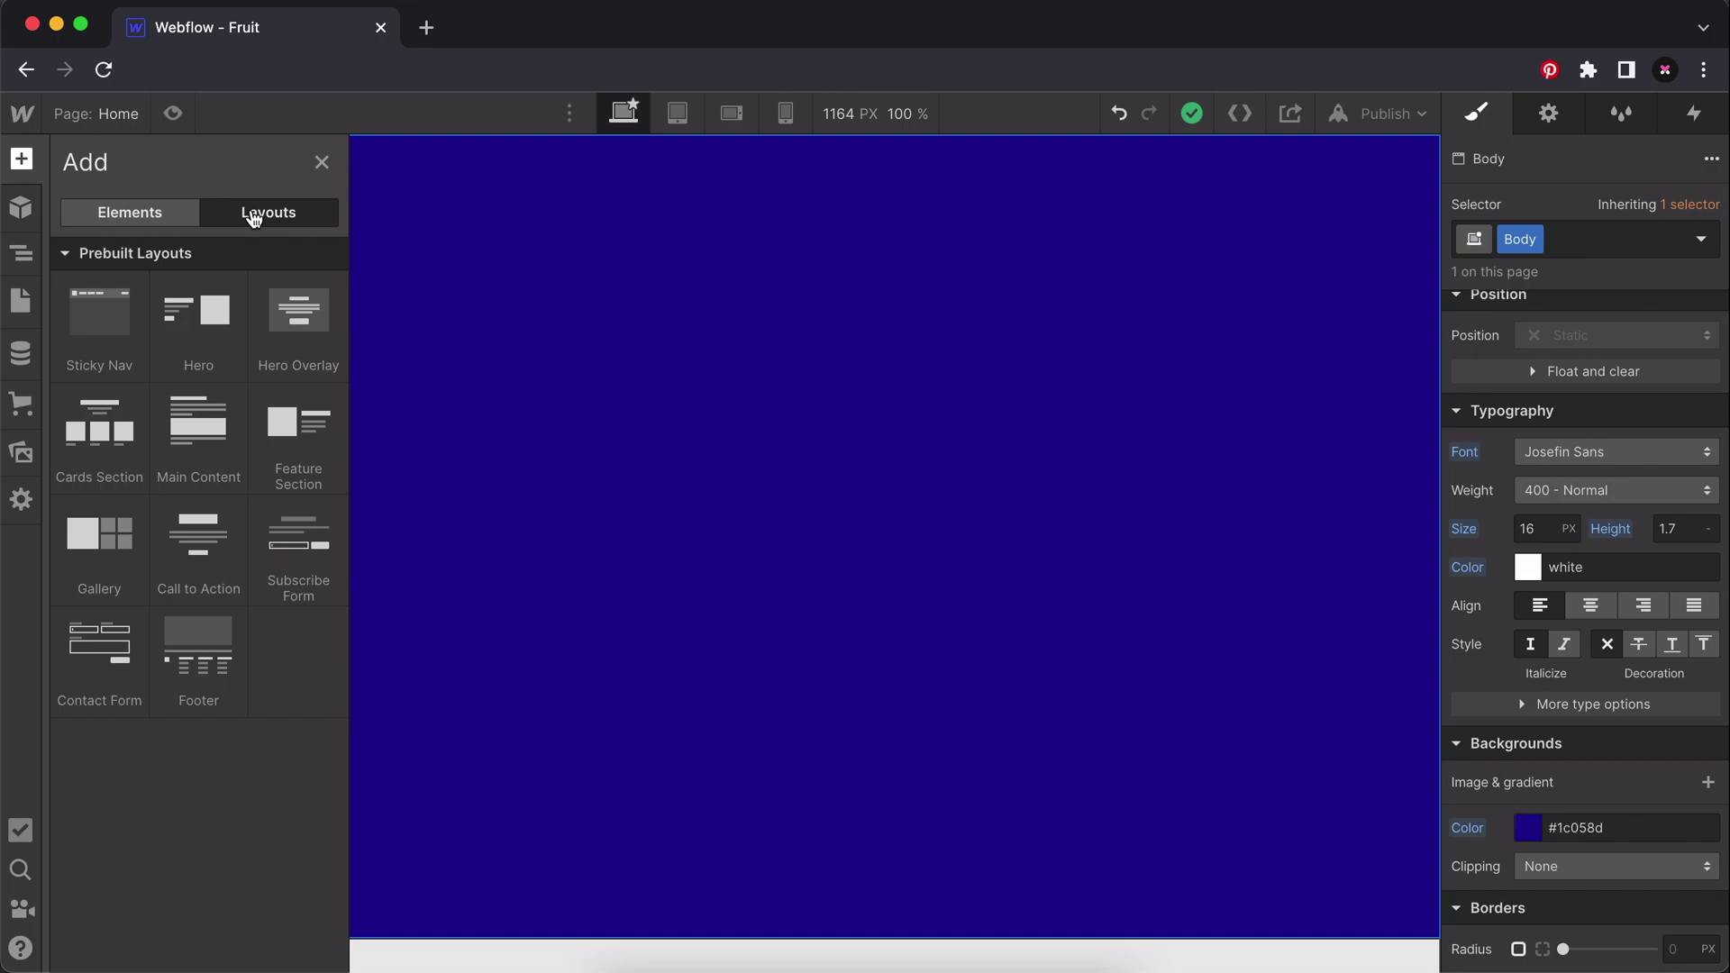
click(122, 345)
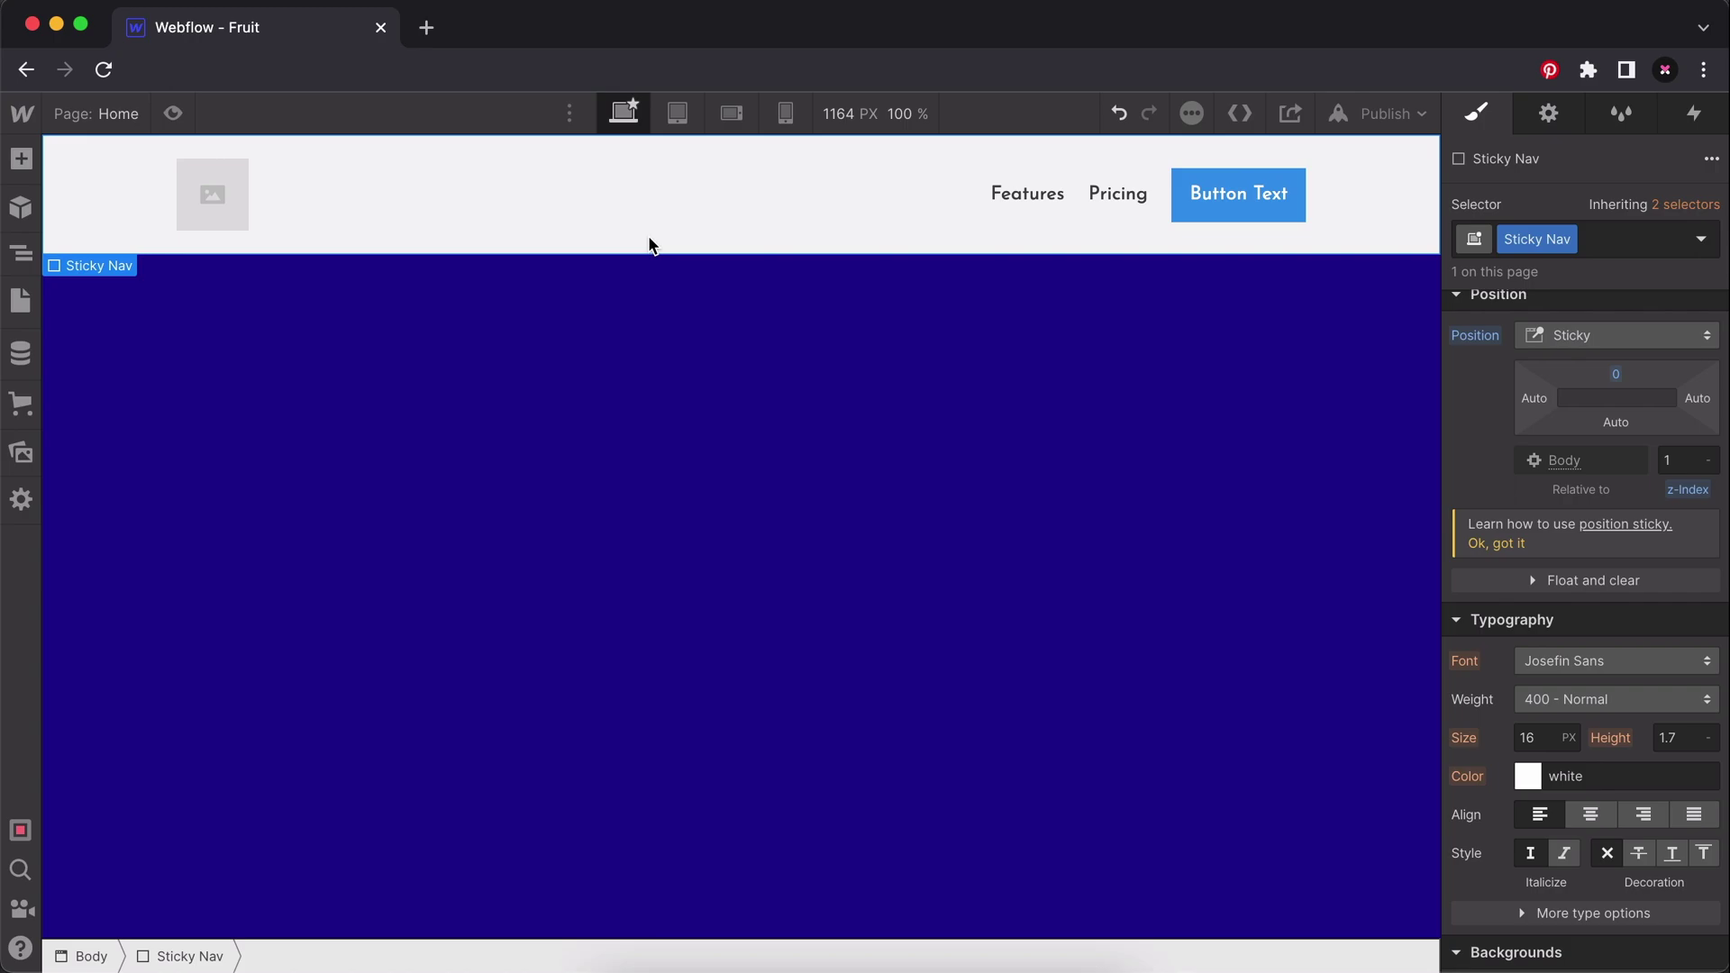
Expand Sticky Nav, Container and Nav Grid in the Navigator, then reselect Sticky Nav.
click(23, 253)
click(66, 233)
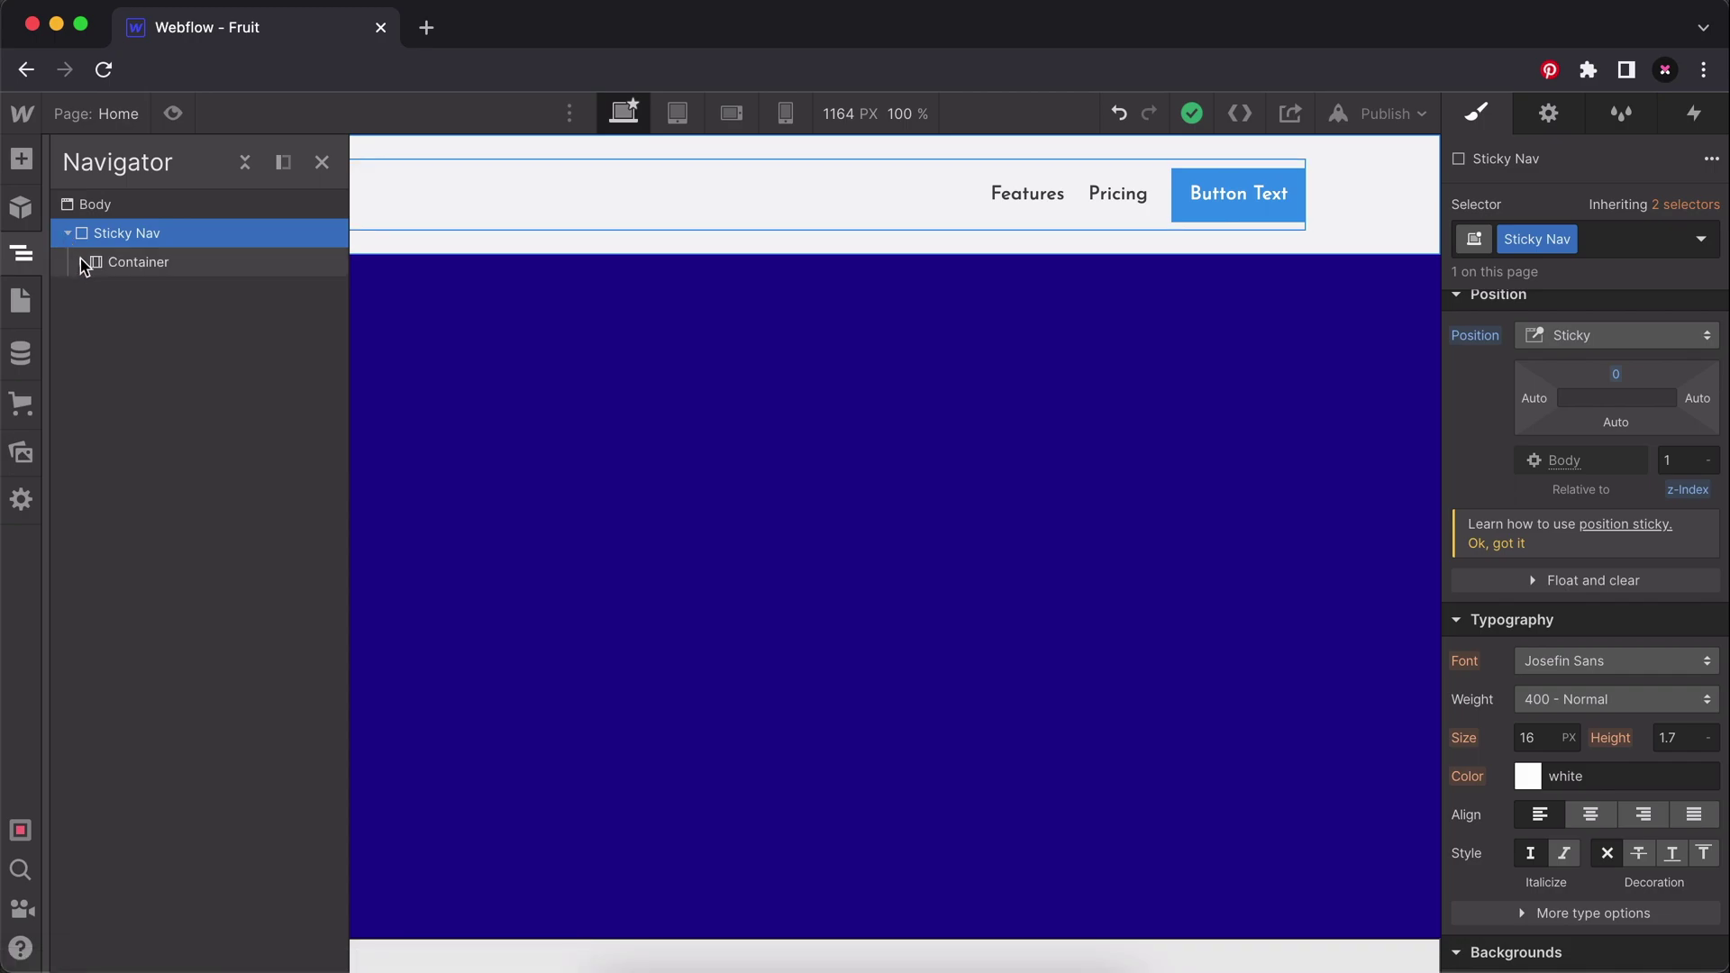
click(82, 262)
click(96, 290)
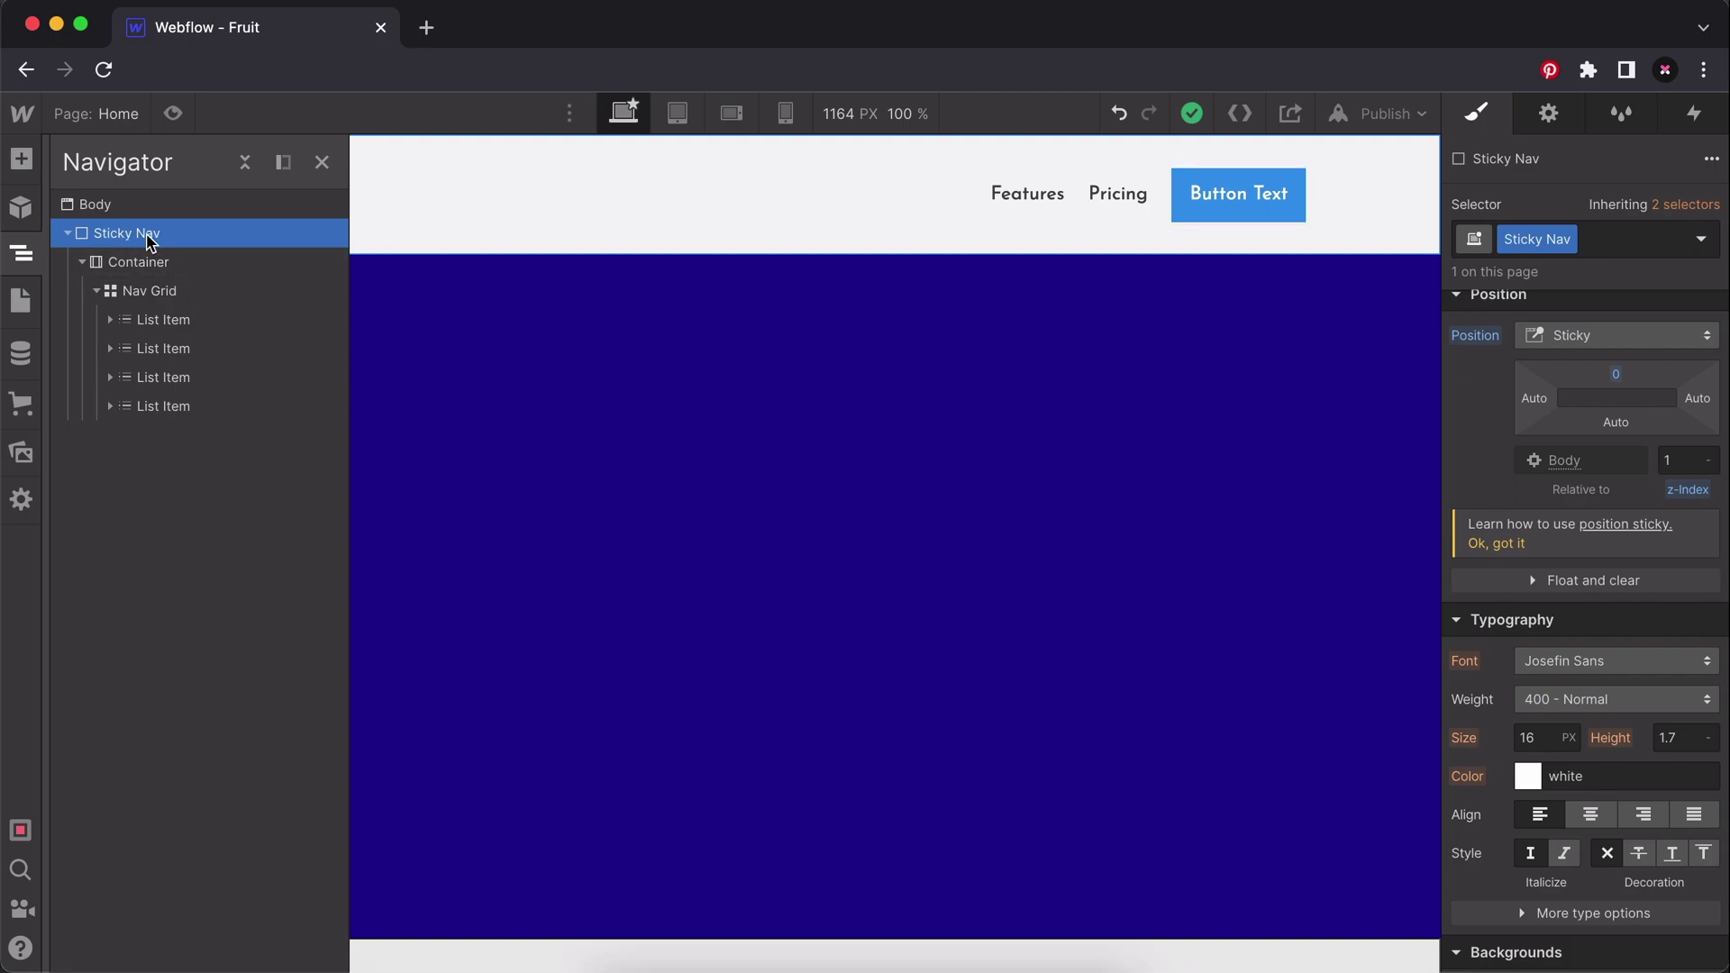
click(169, 294)
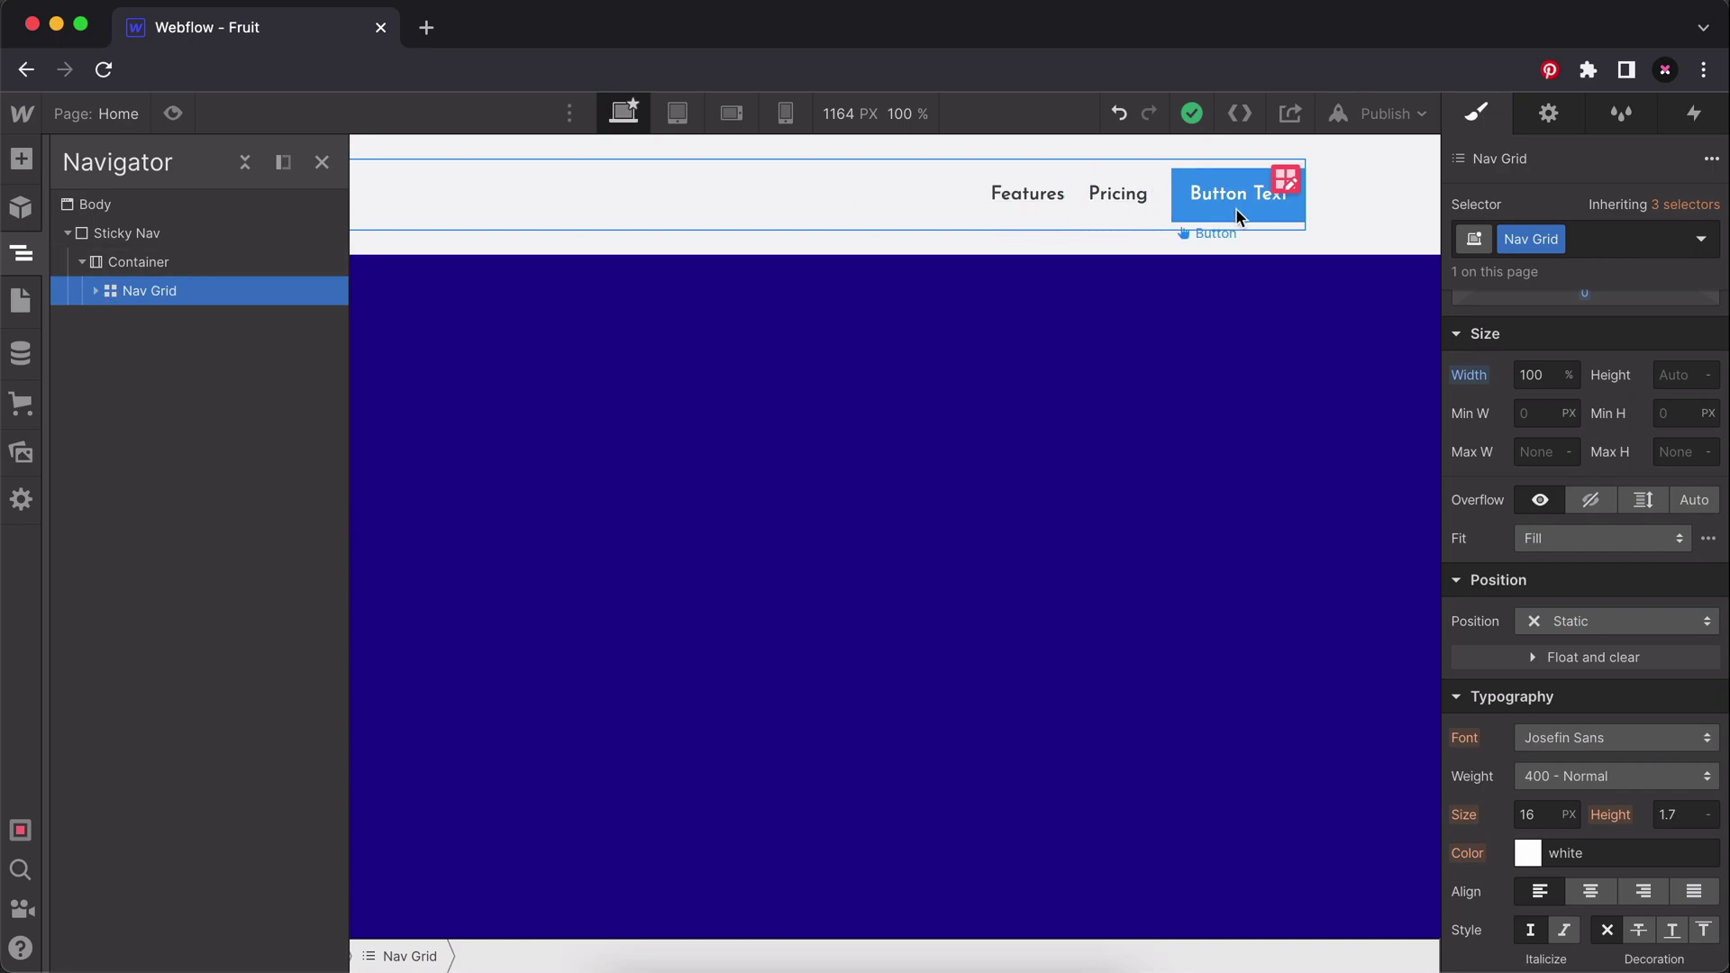
click(322, 163)
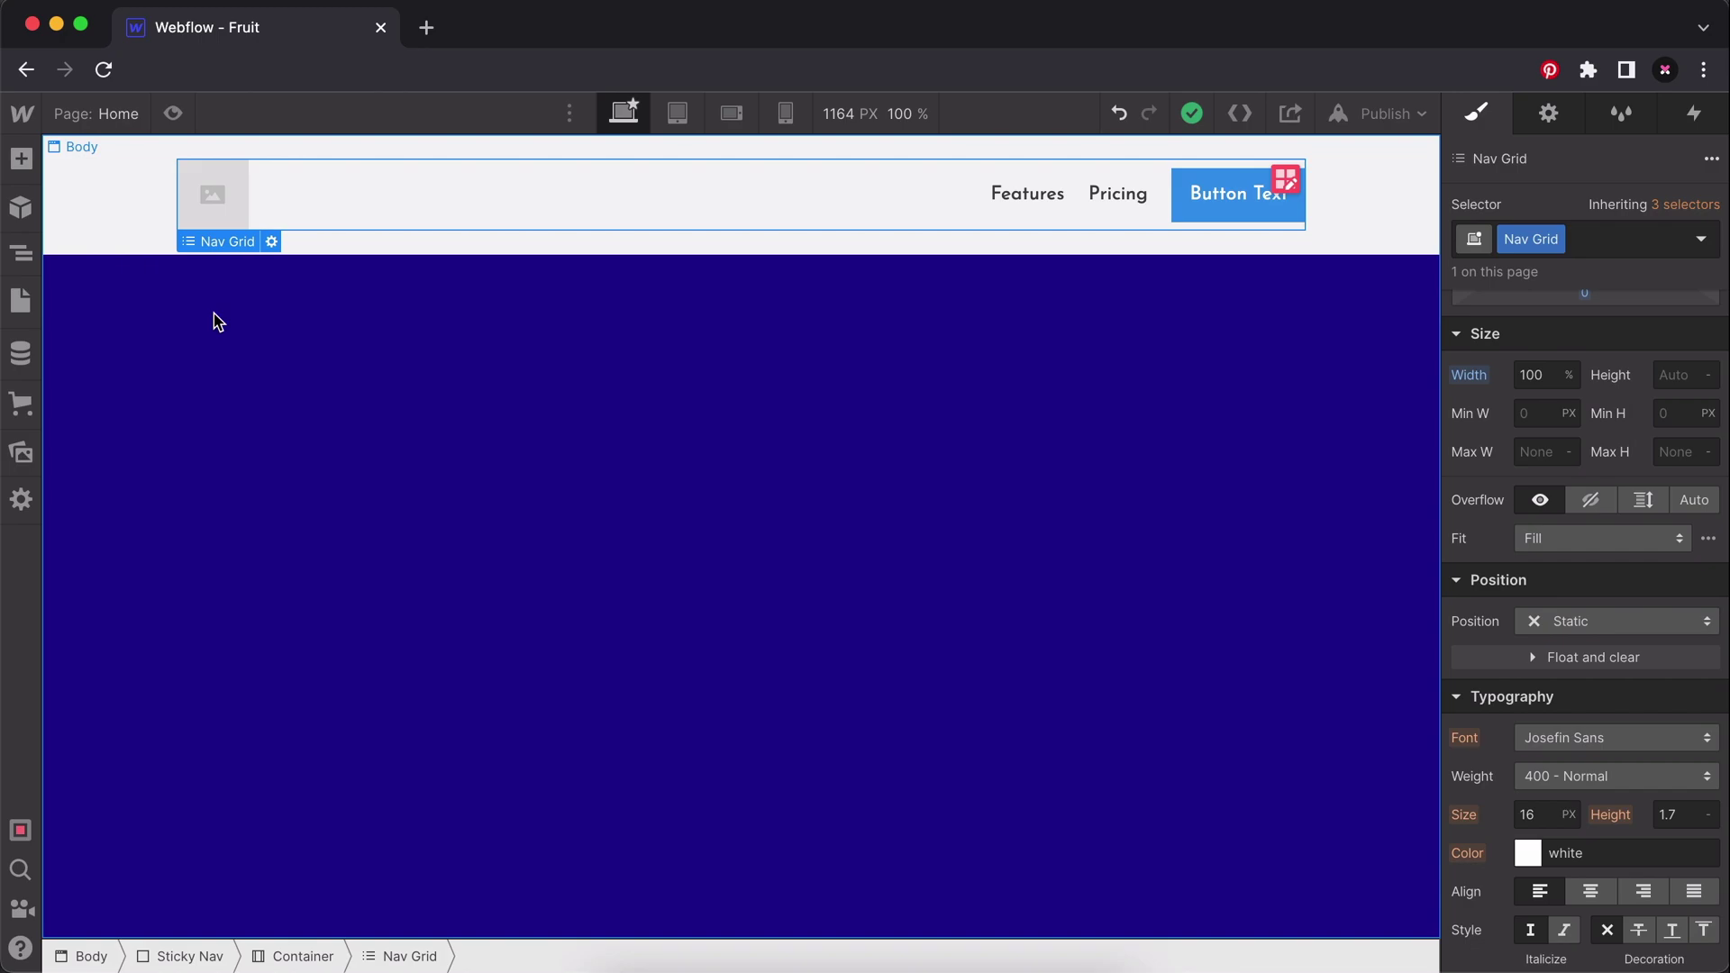
click(20, 253)
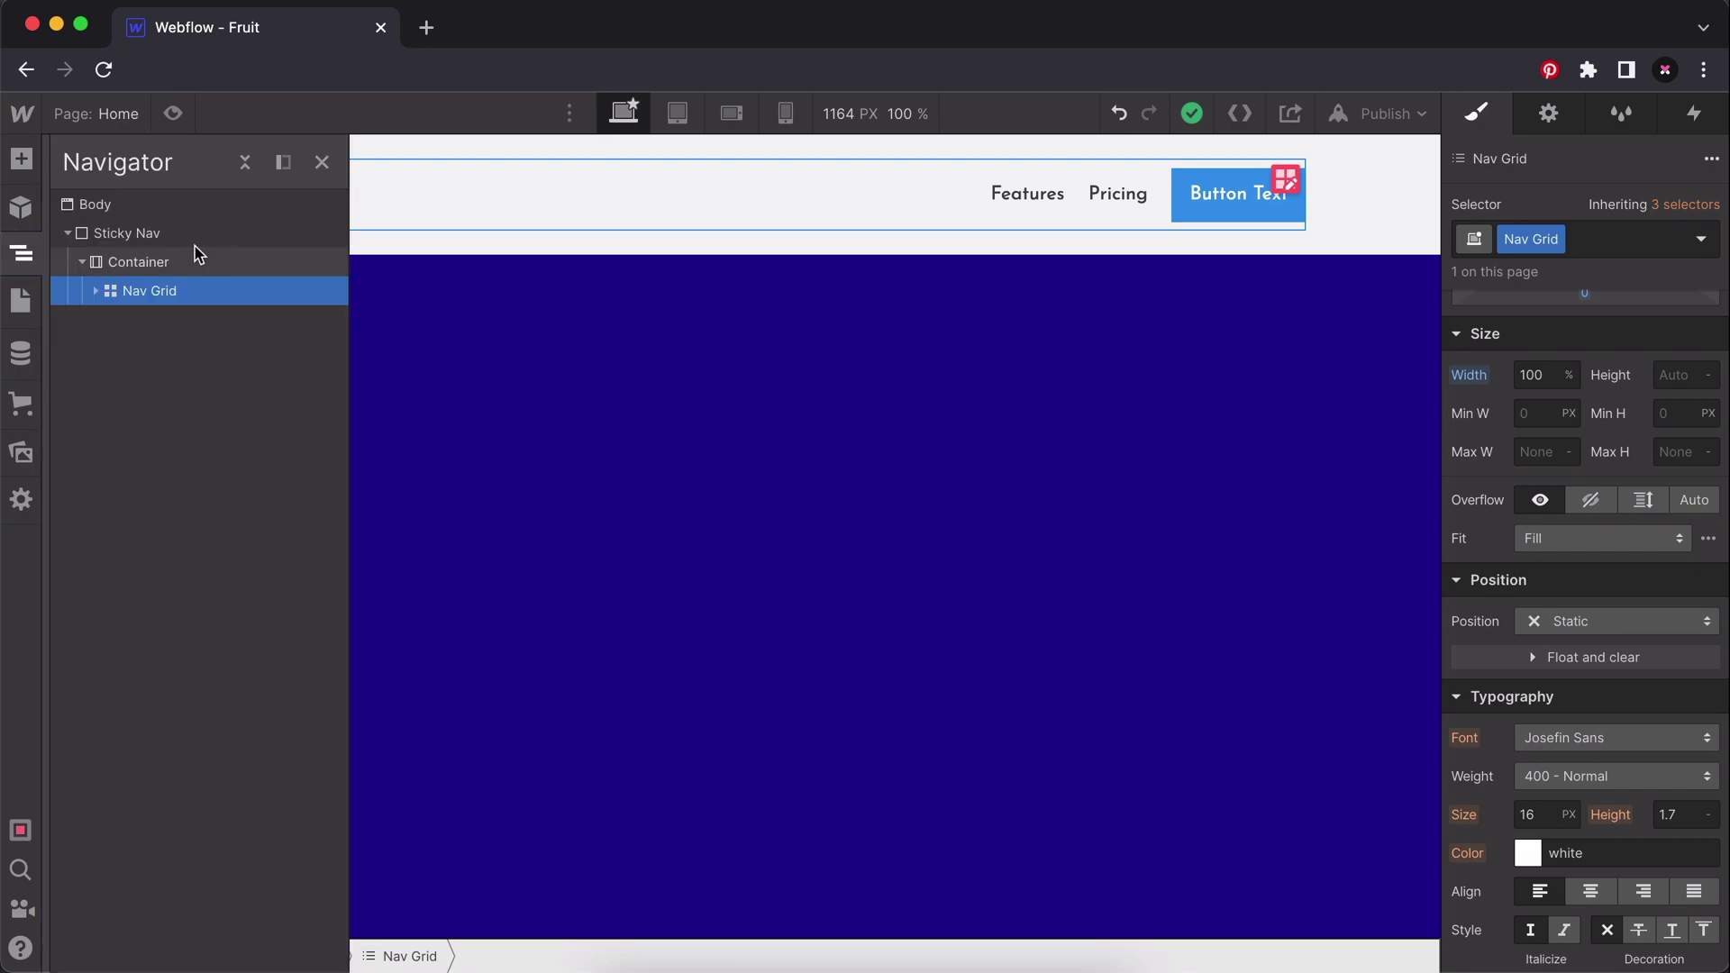
click(117, 232)
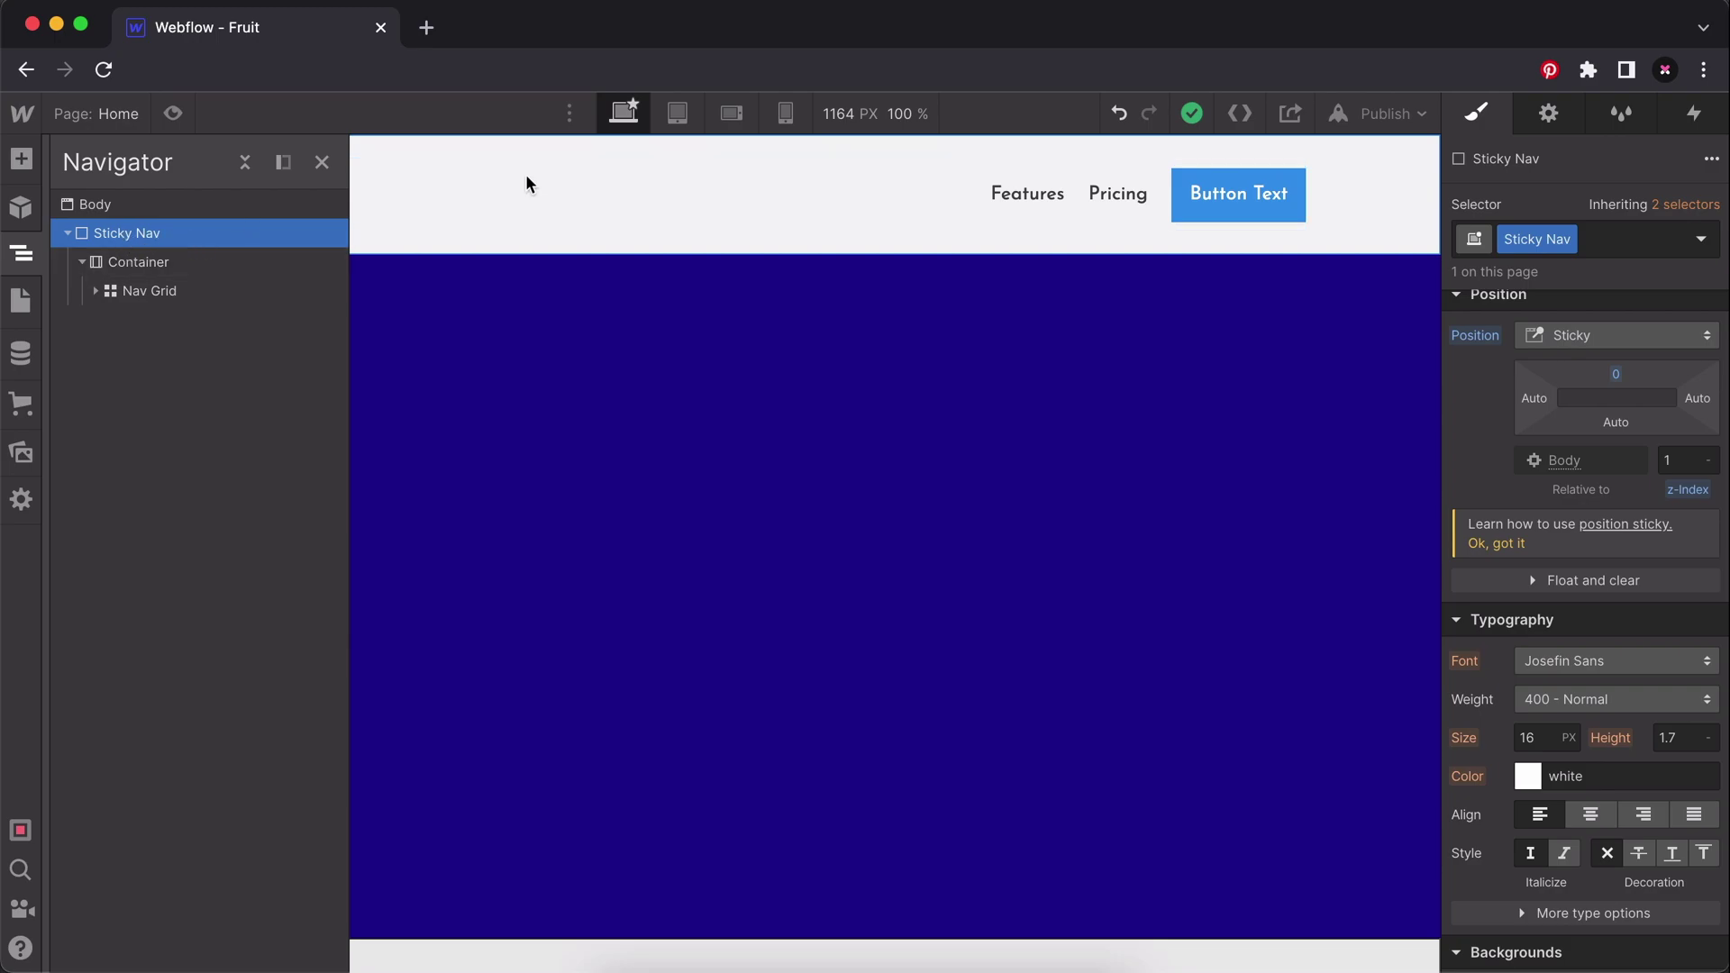
Replace the Sticky Nav header's existing class with a new xop-navbar class.
click(1394, 301)
click(1374, 458)
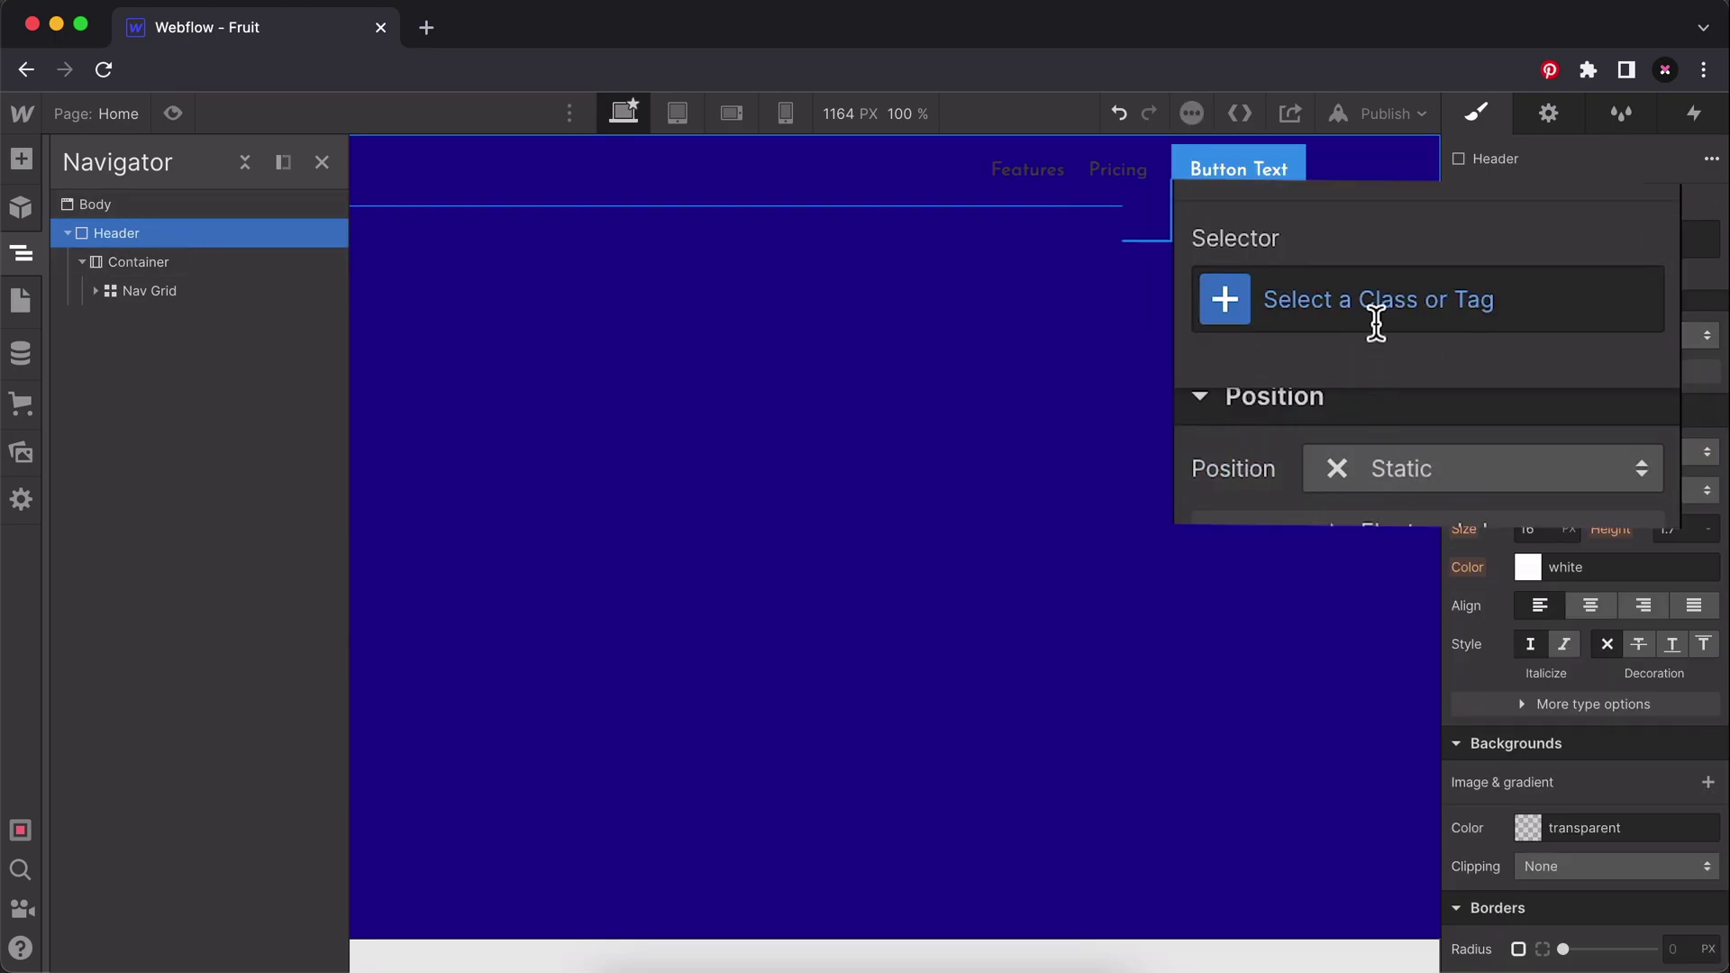
click(1362, 309)
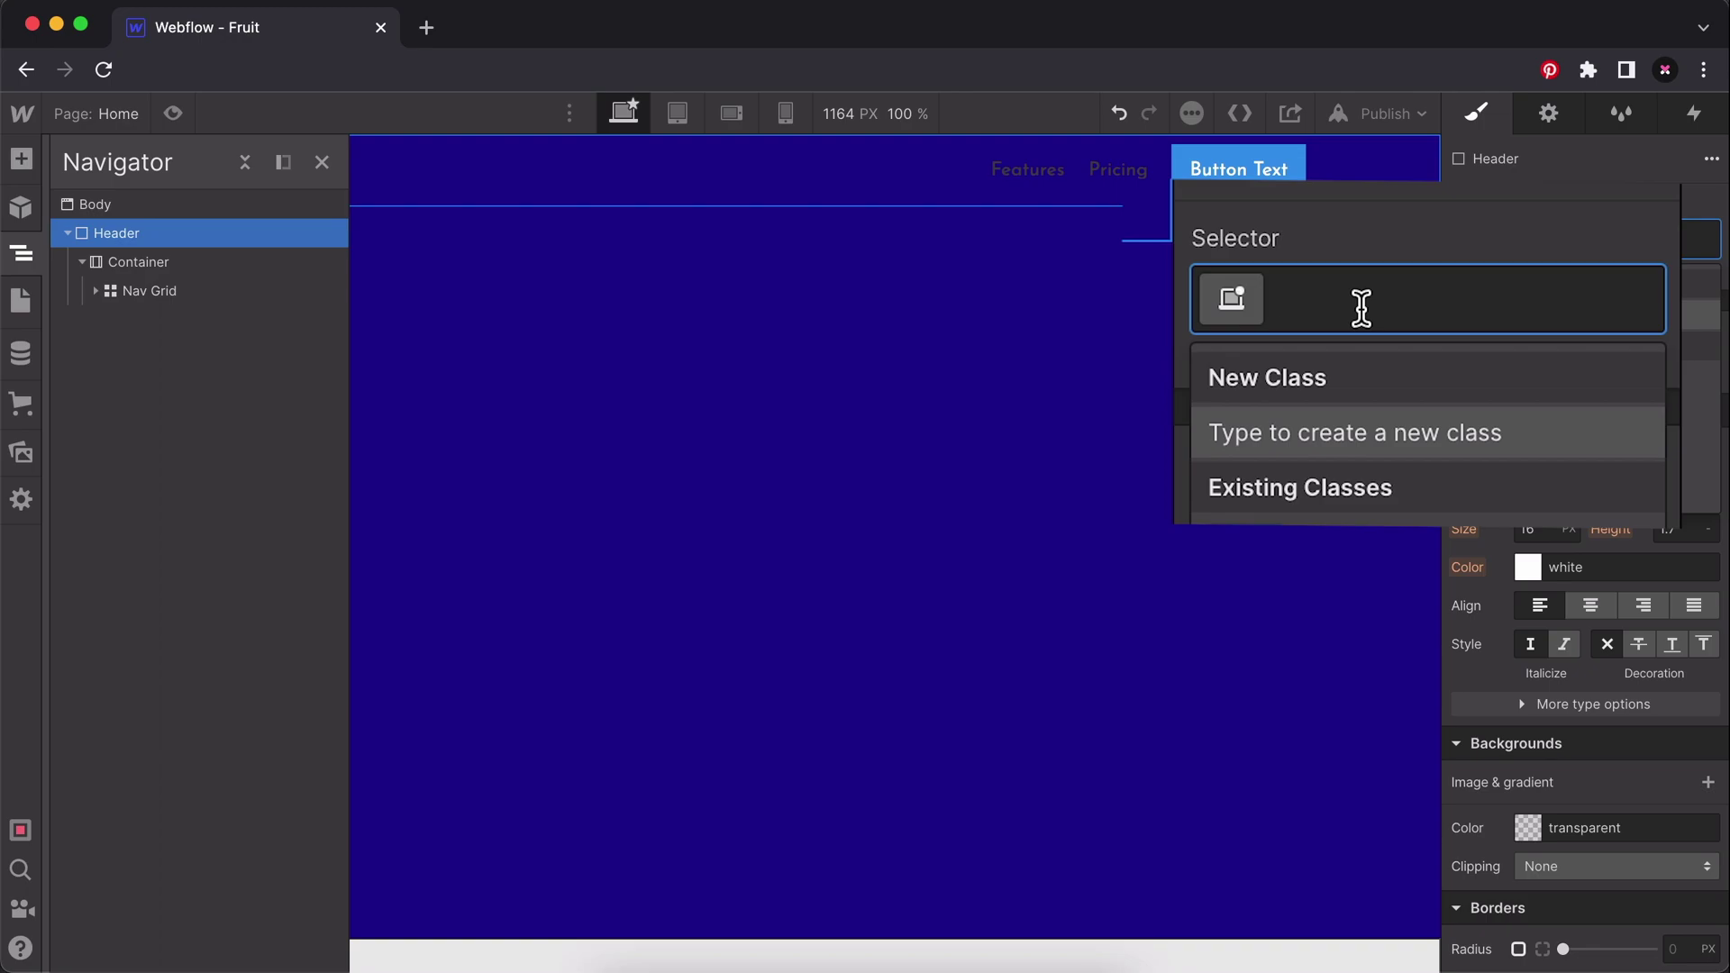
text(xop-)
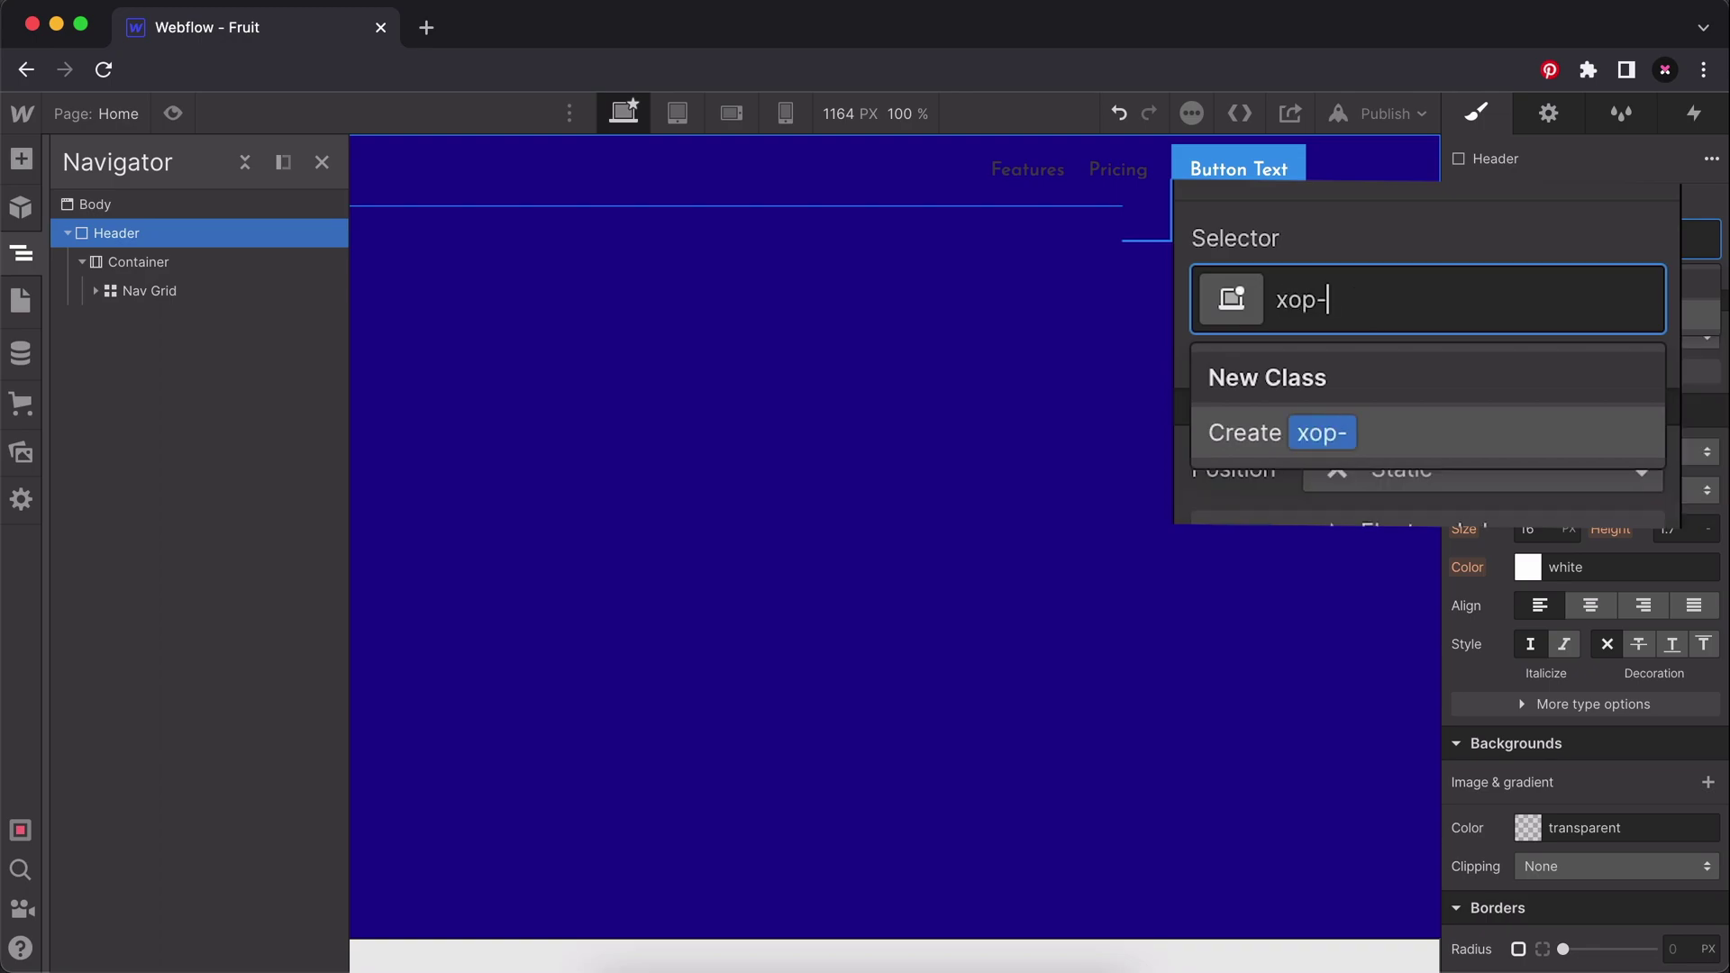
text(navbar)
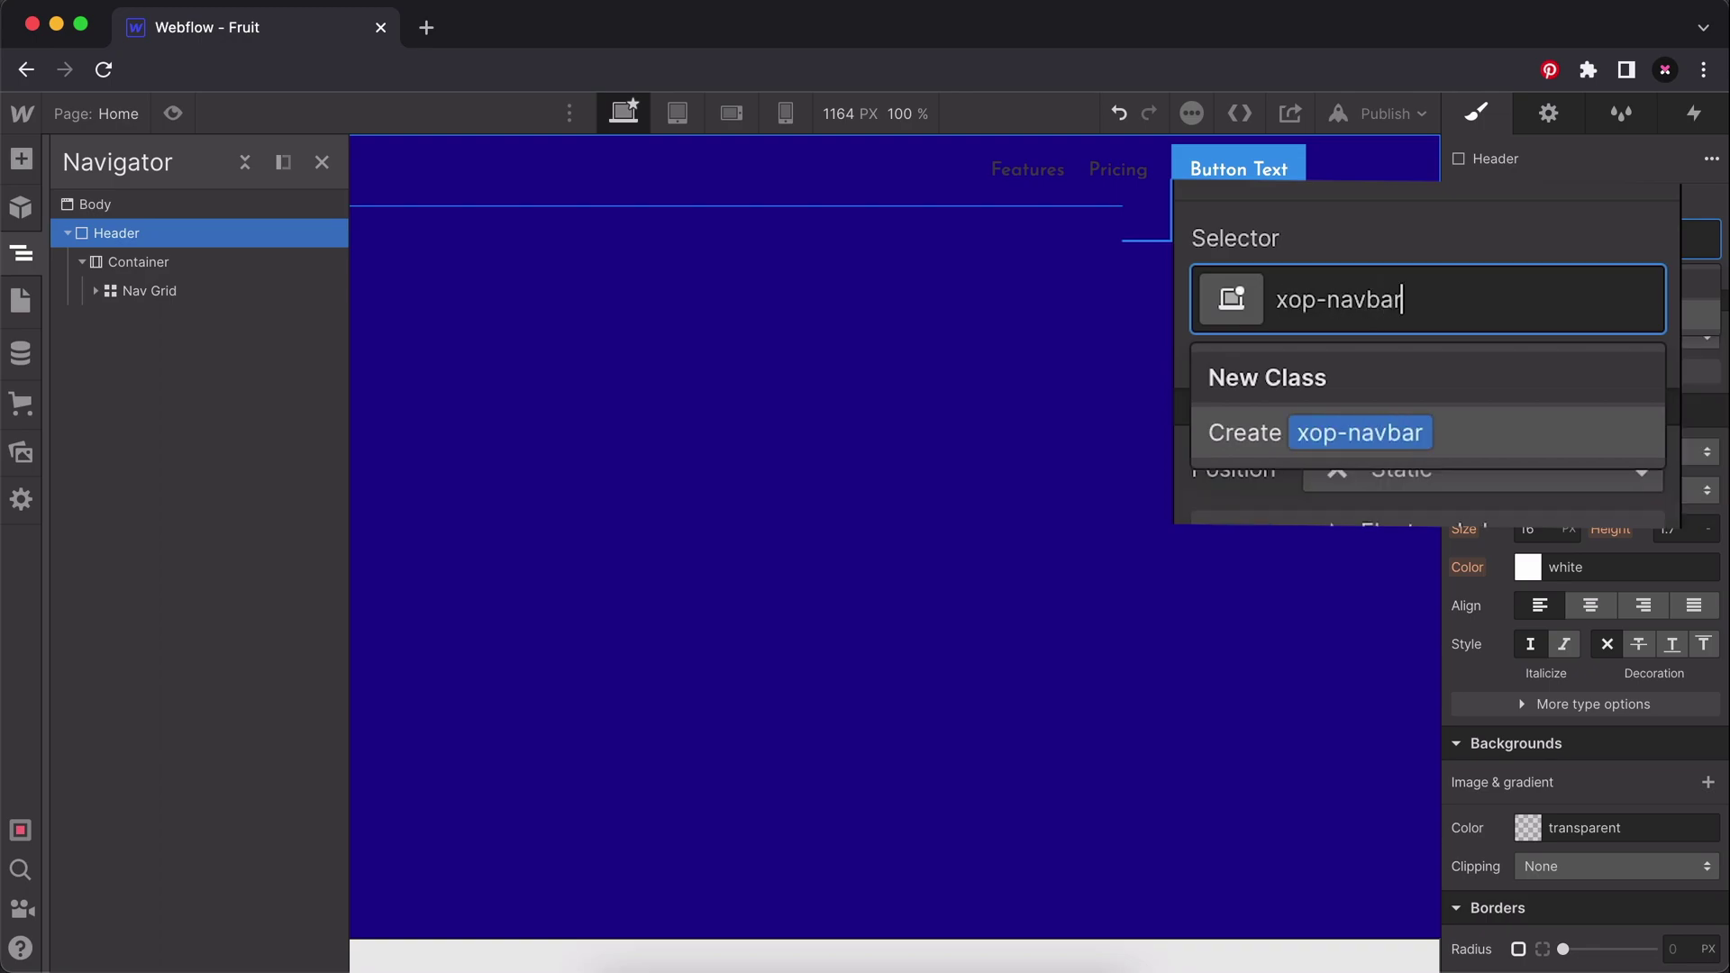
key(Return)
key(Escape)
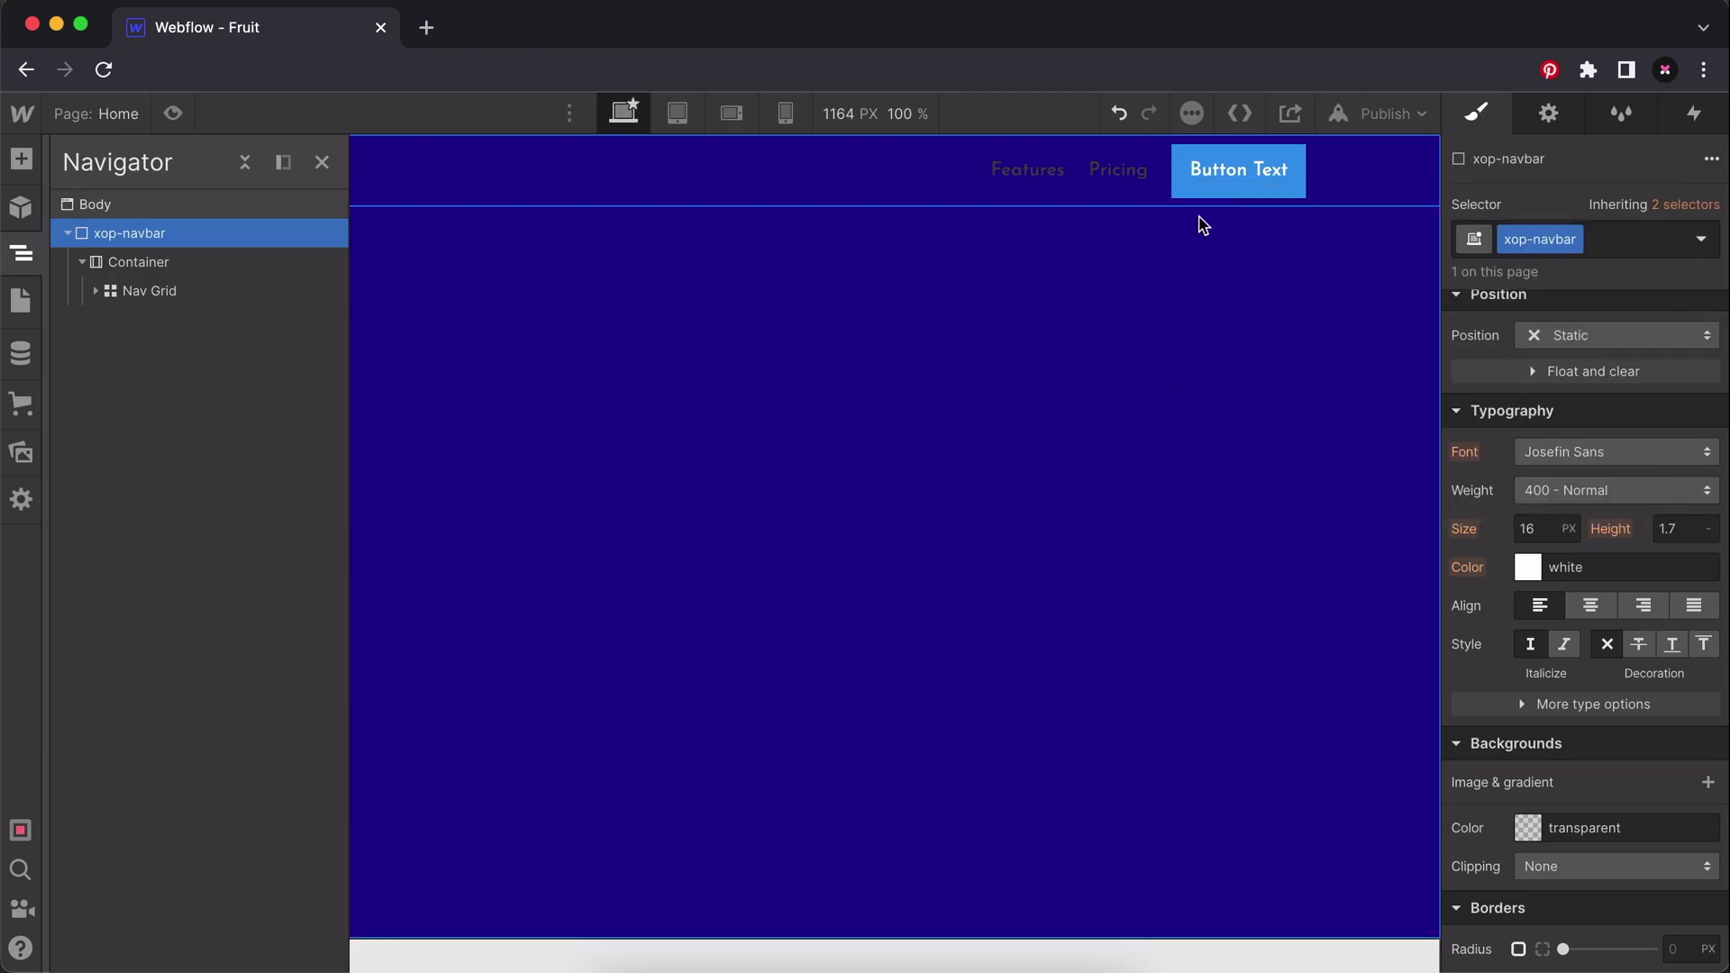
Give the header's Container a new xop-navbar-container class.
click(236, 278)
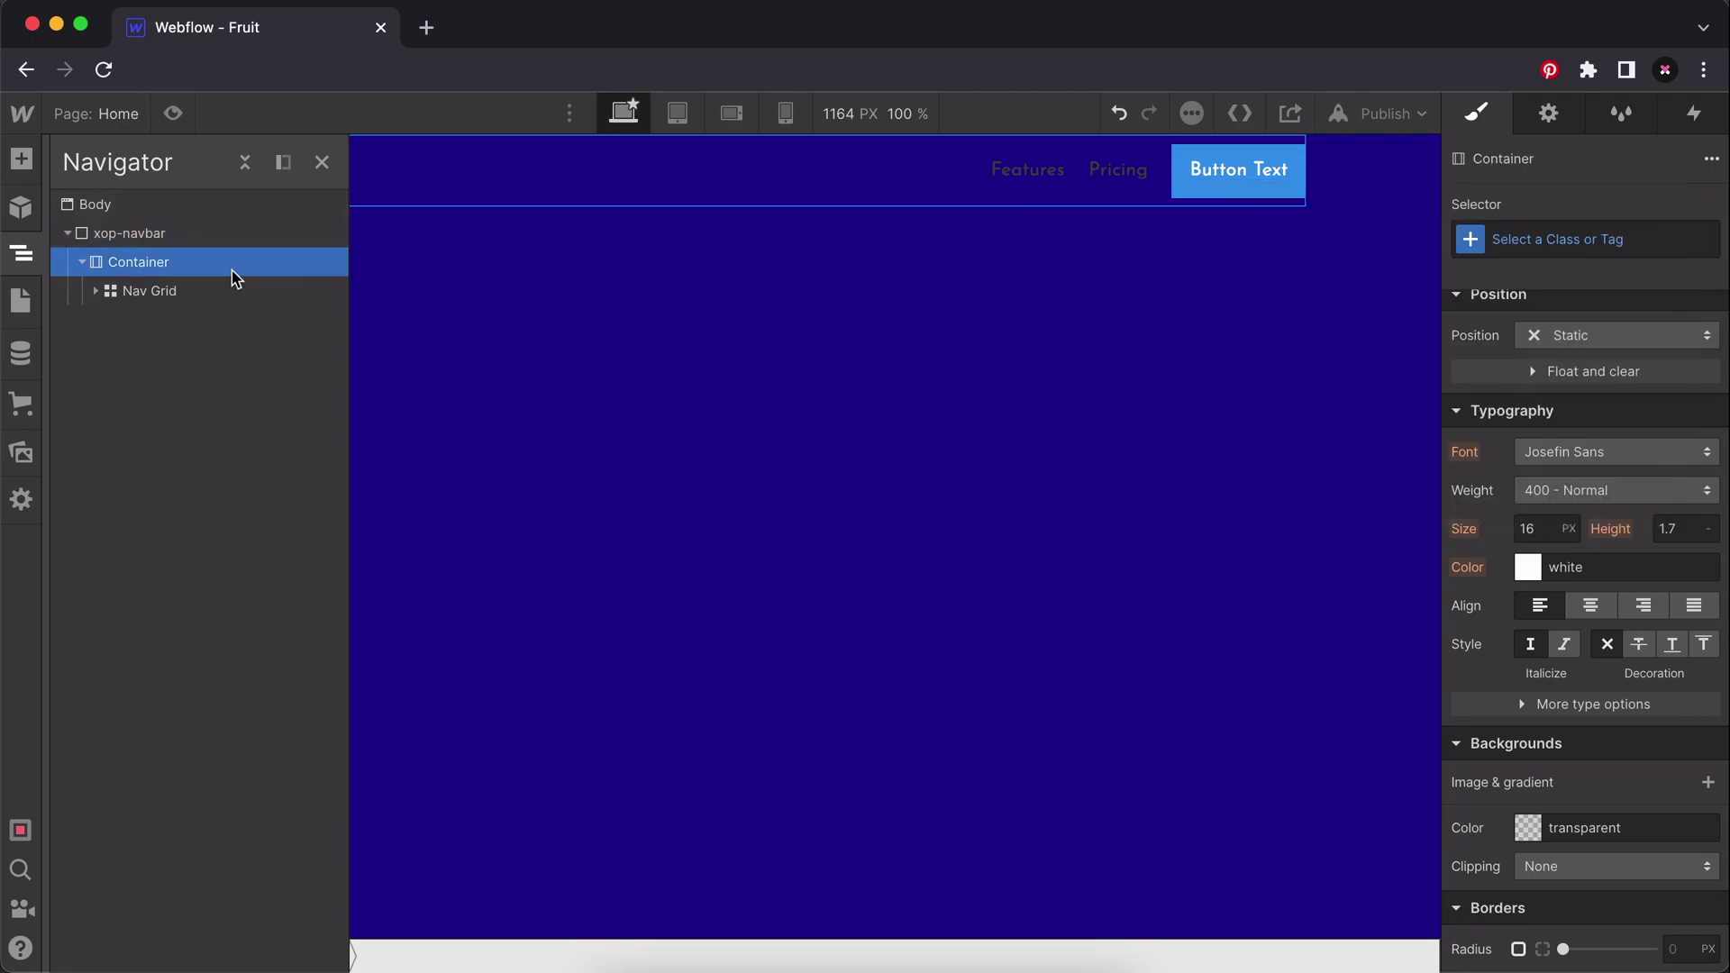
click(1517, 237)
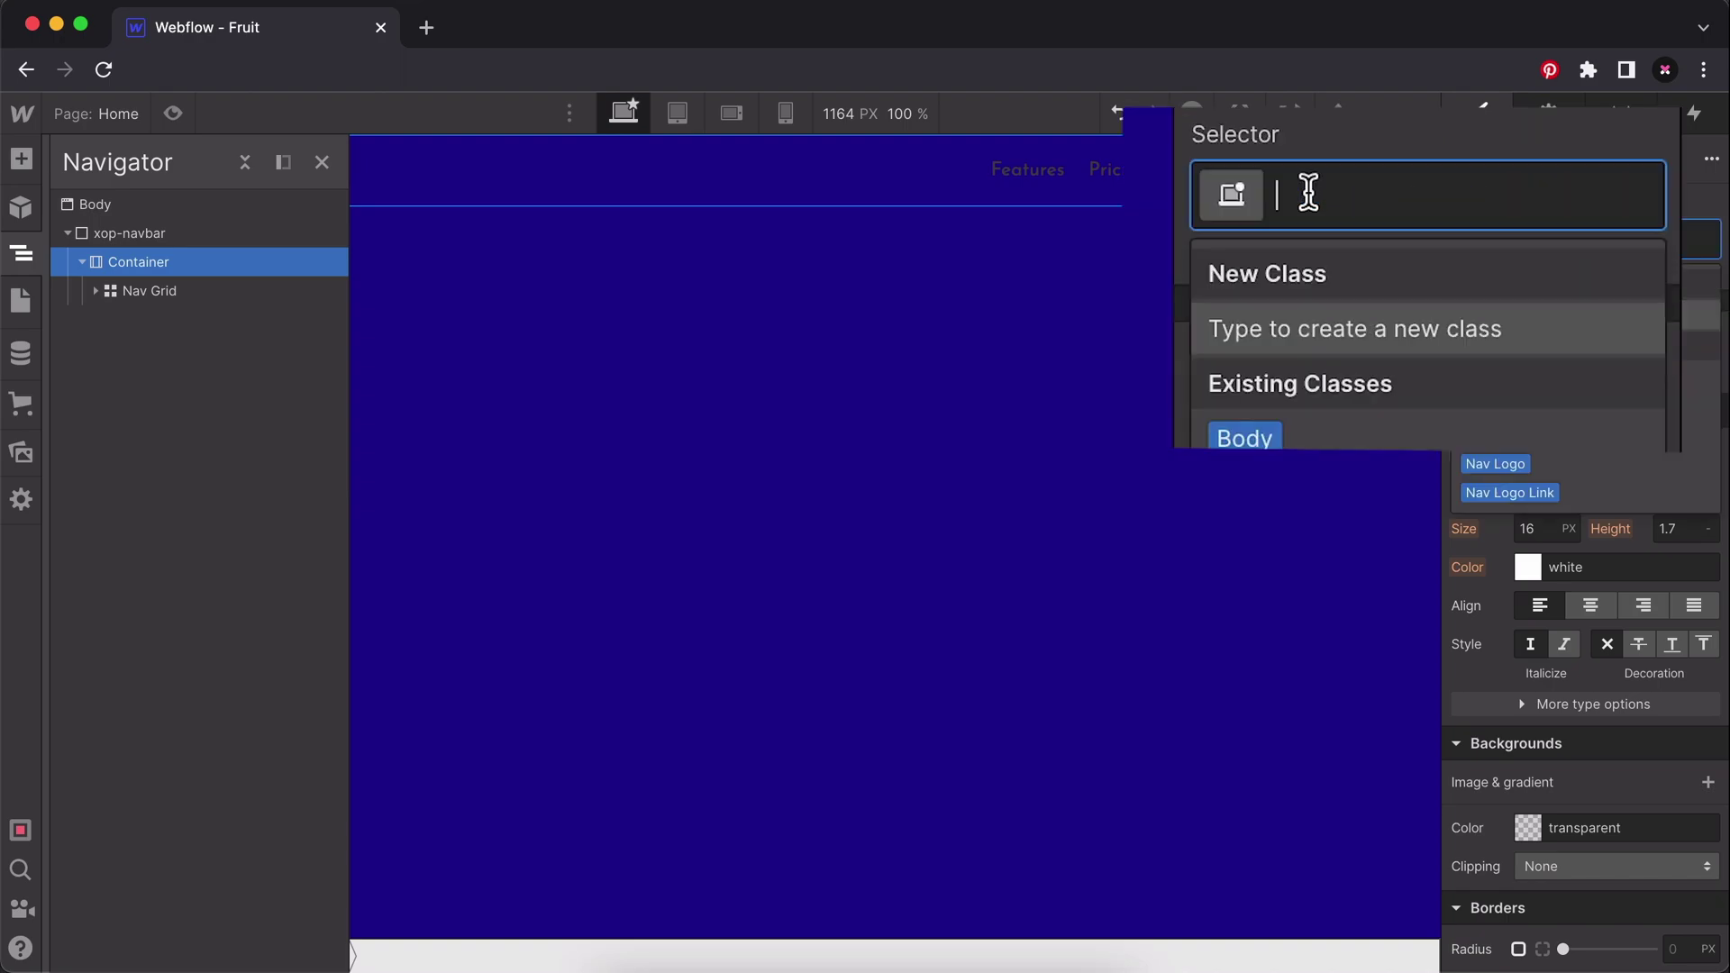
text(xop)
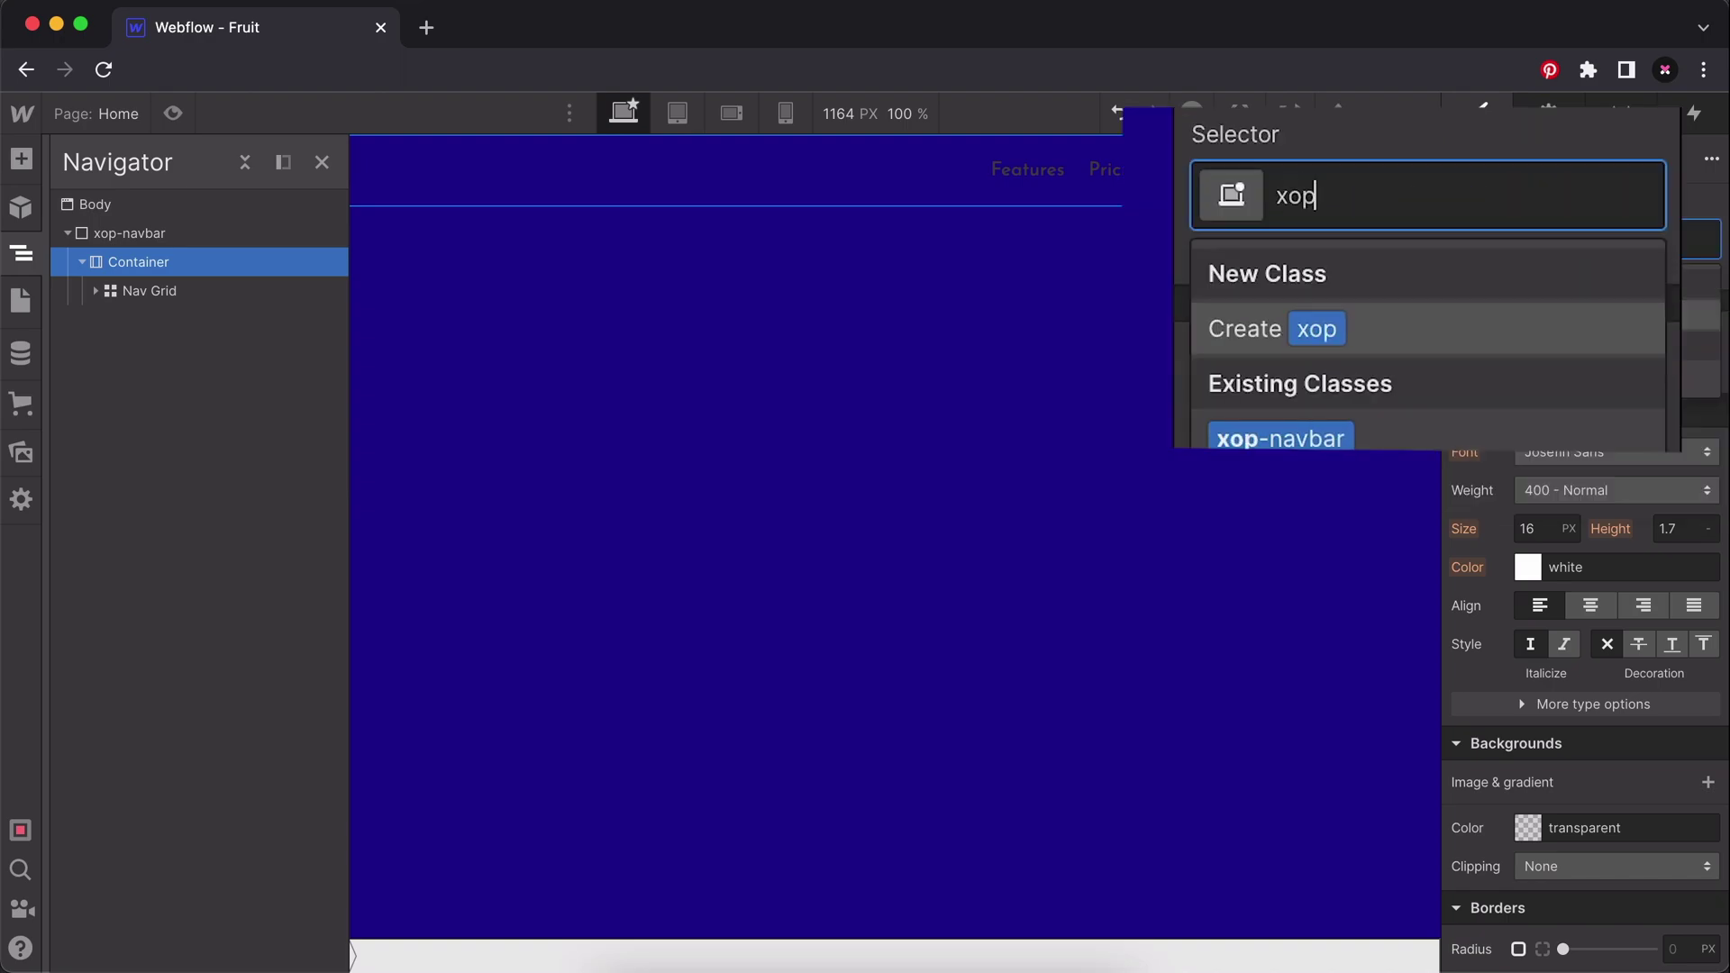
text(-navba)
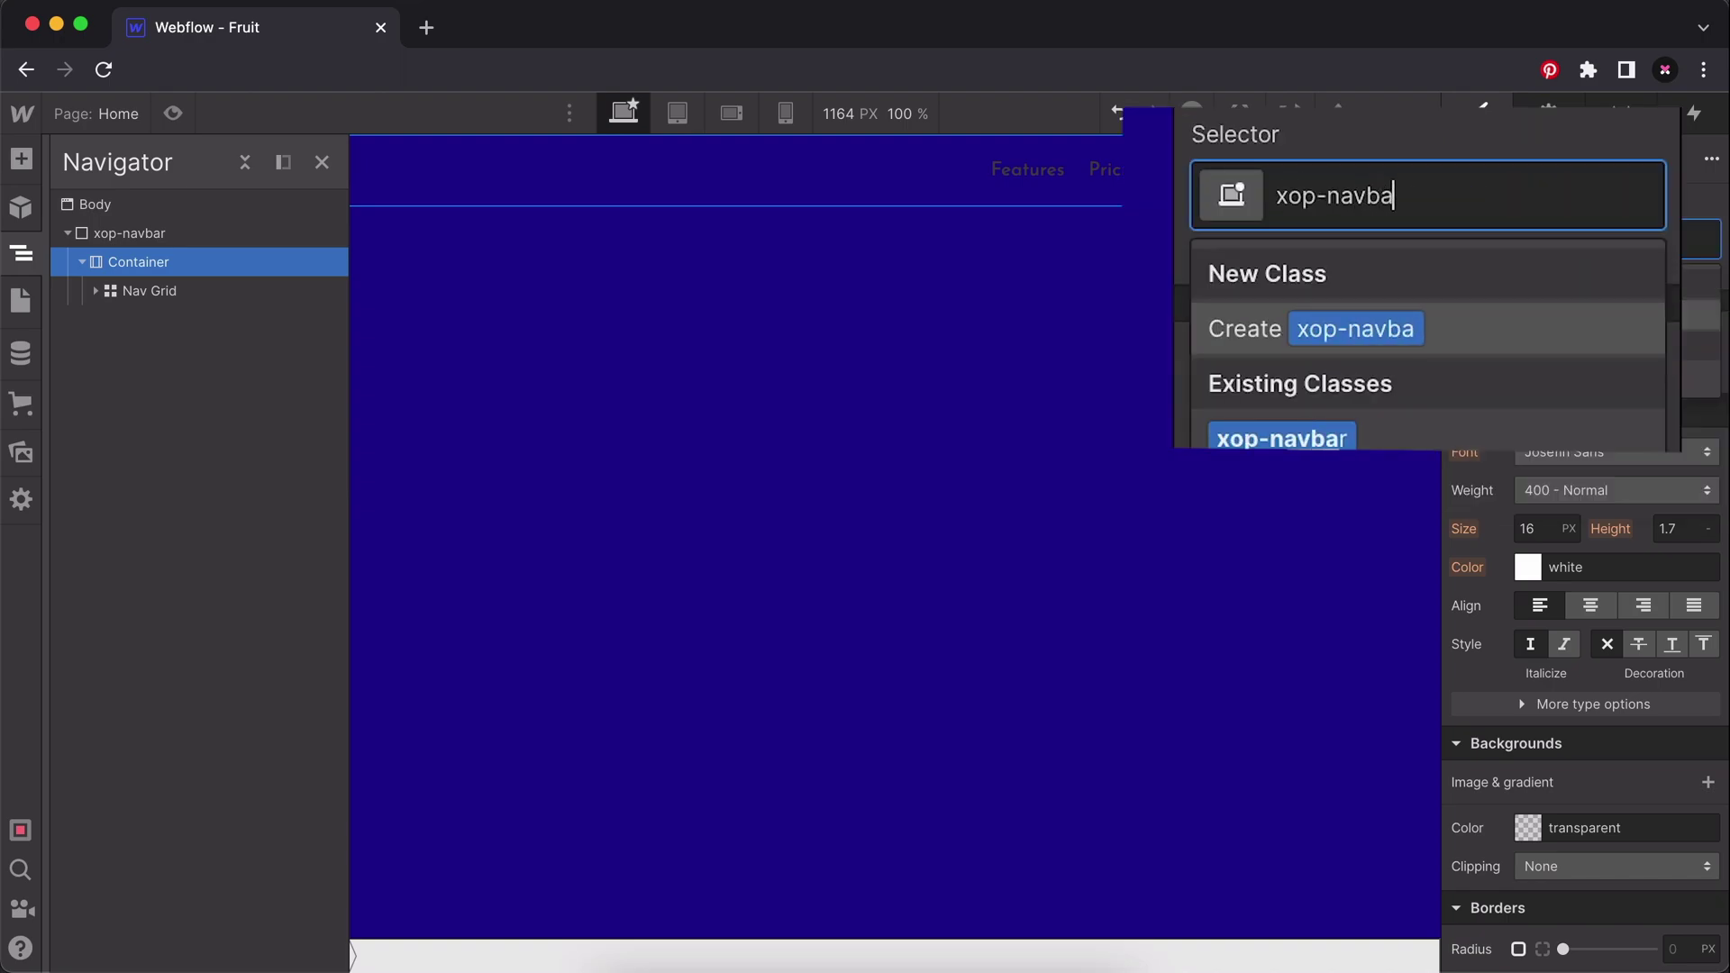
text(r-con)
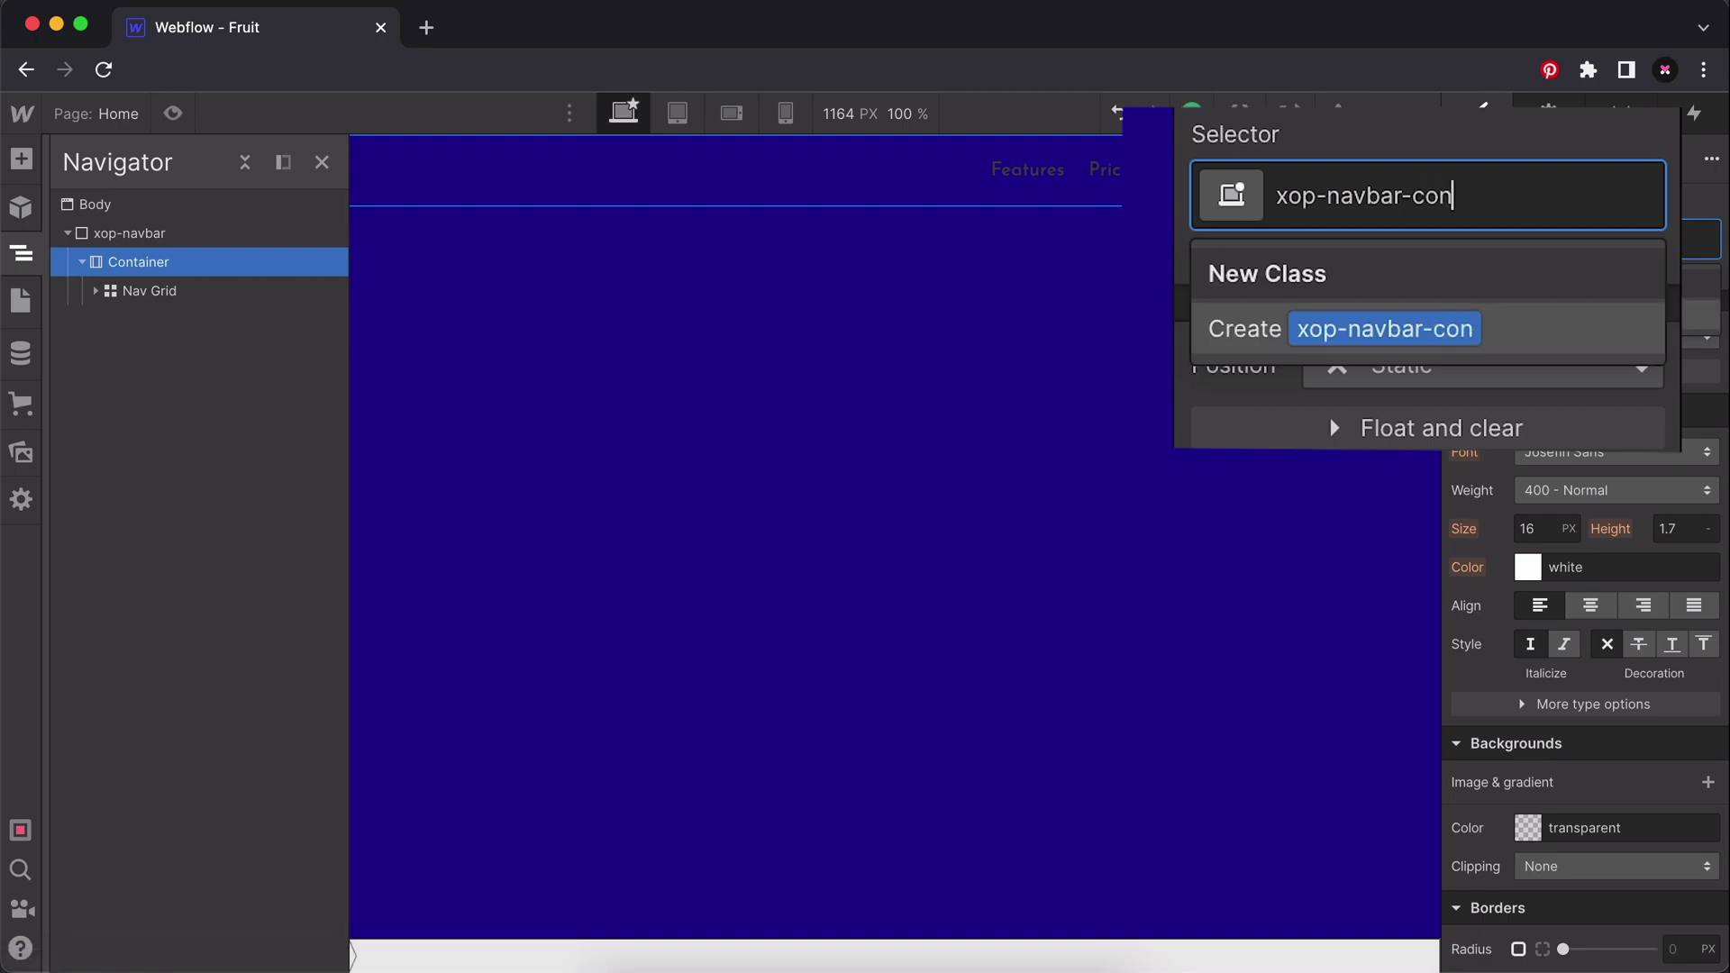
text(tainer)
key(Return)
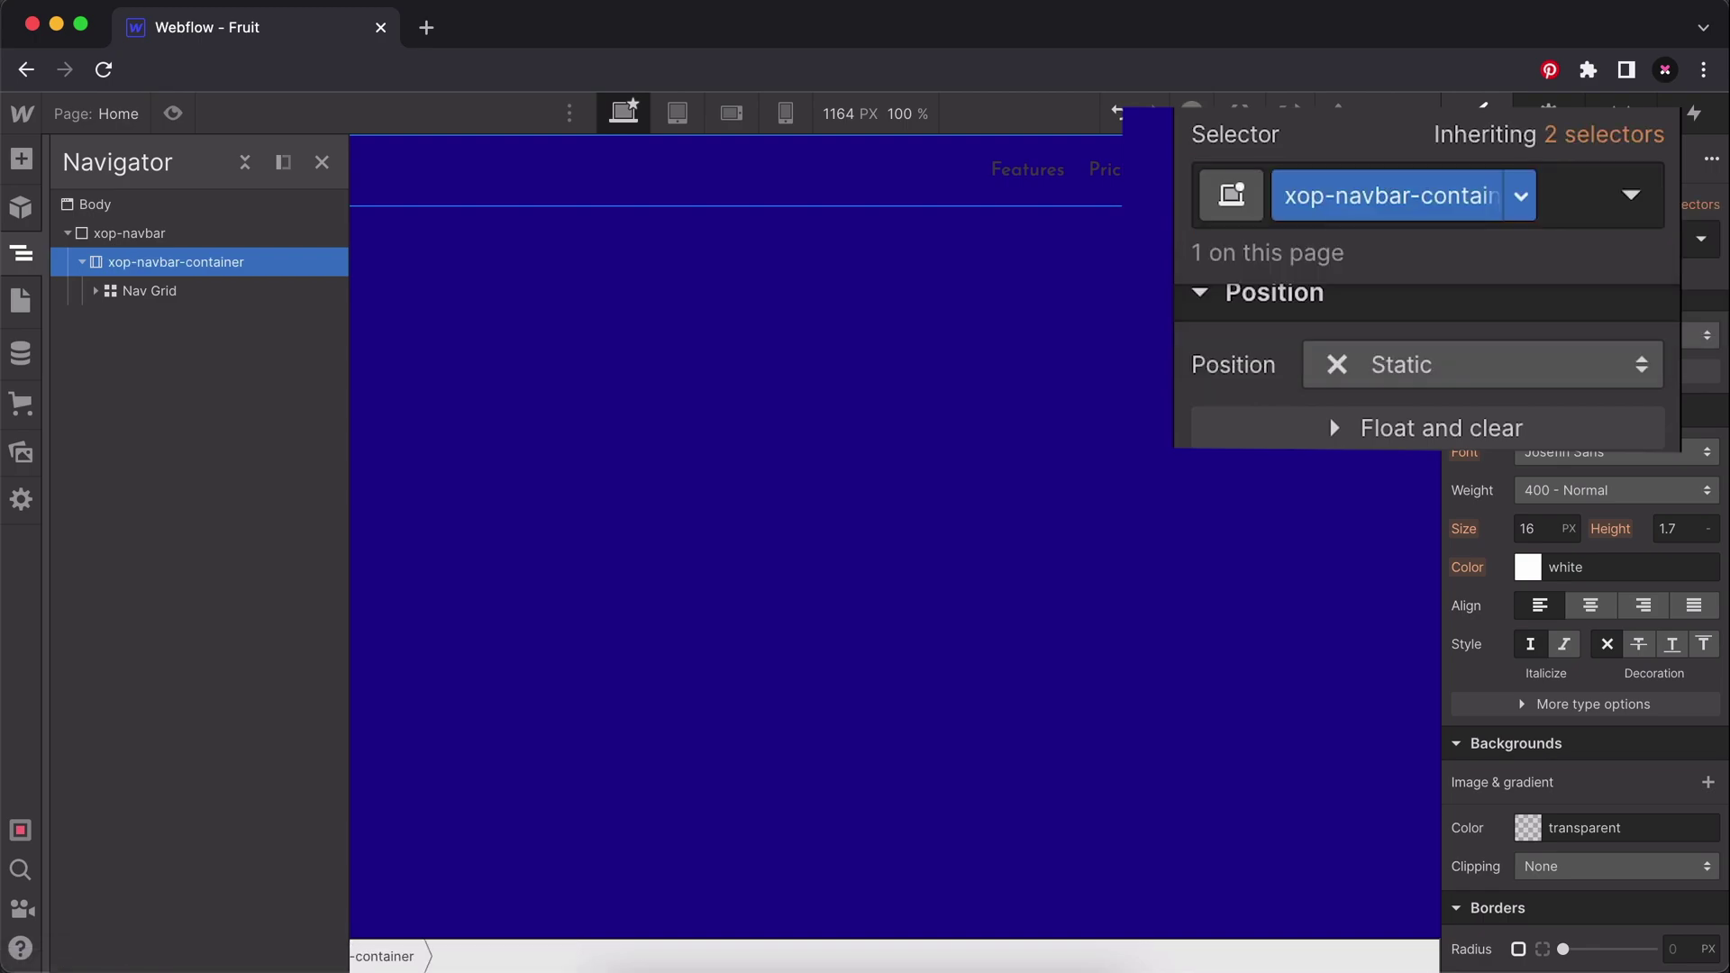
click(151, 290)
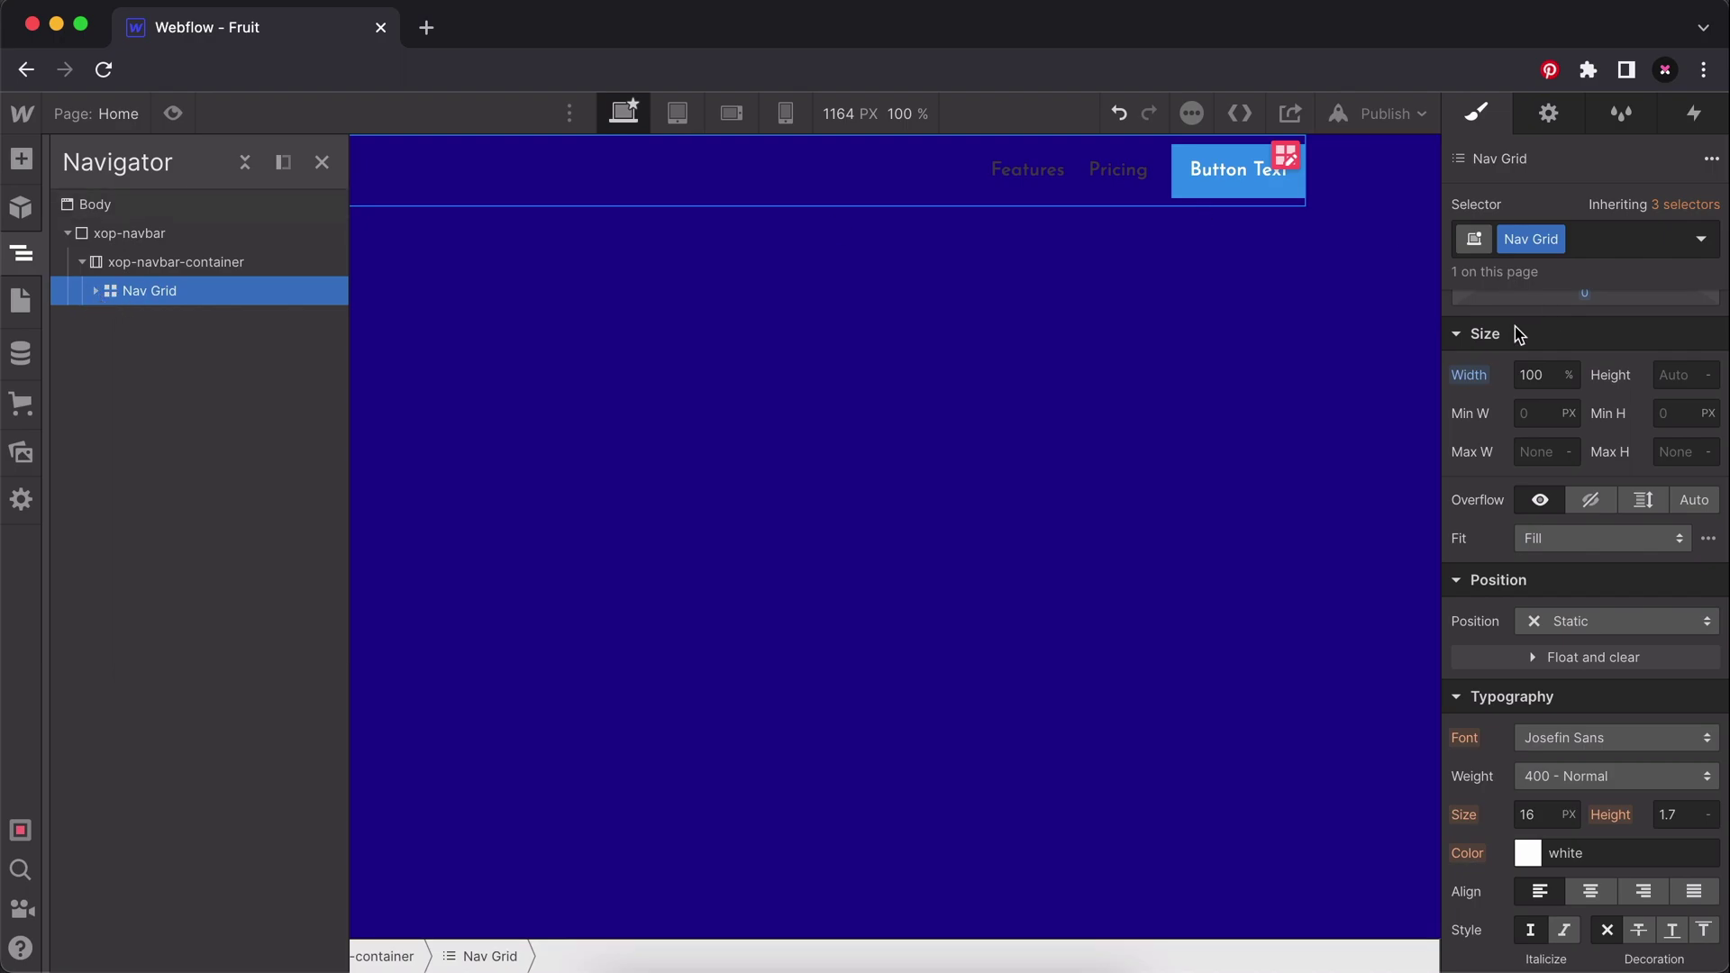
Set the nav list's bullet style to None and remove its Nav Grid class.
scroll(1520, 333, up, 5)
click(1531, 348)
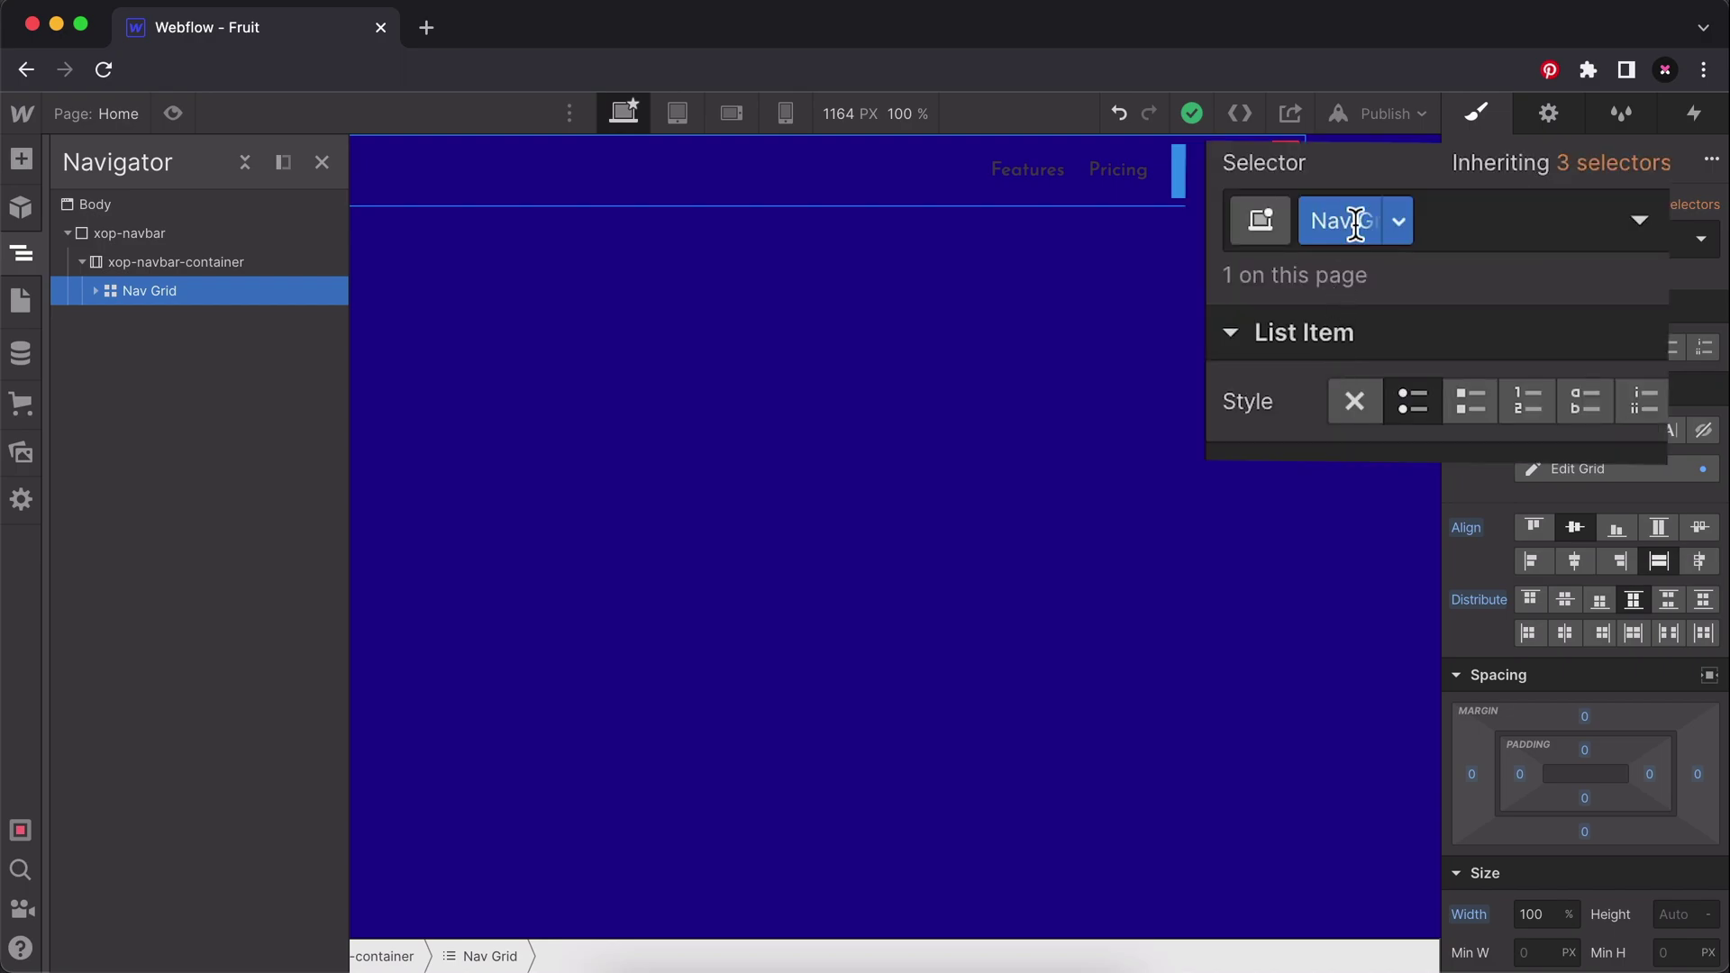
click(1553, 242)
click(1532, 331)
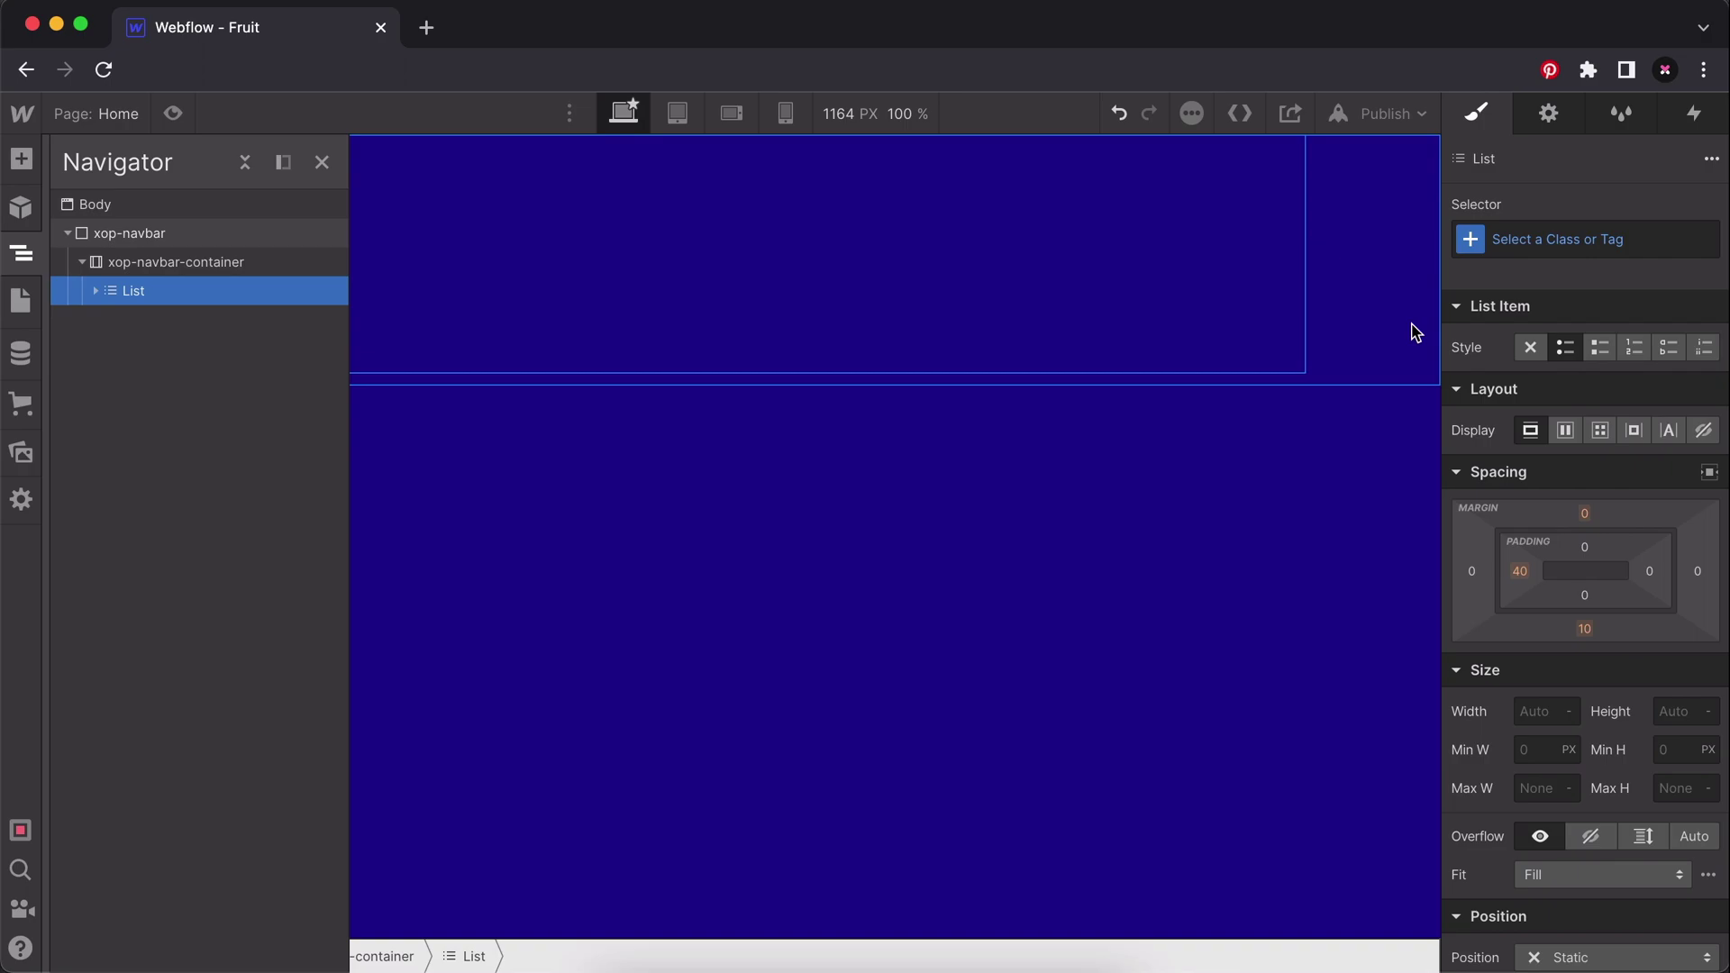
Move the Nav Logo Link out of its list item to sit above the List.
click(95, 290)
click(111, 320)
click(322, 163)
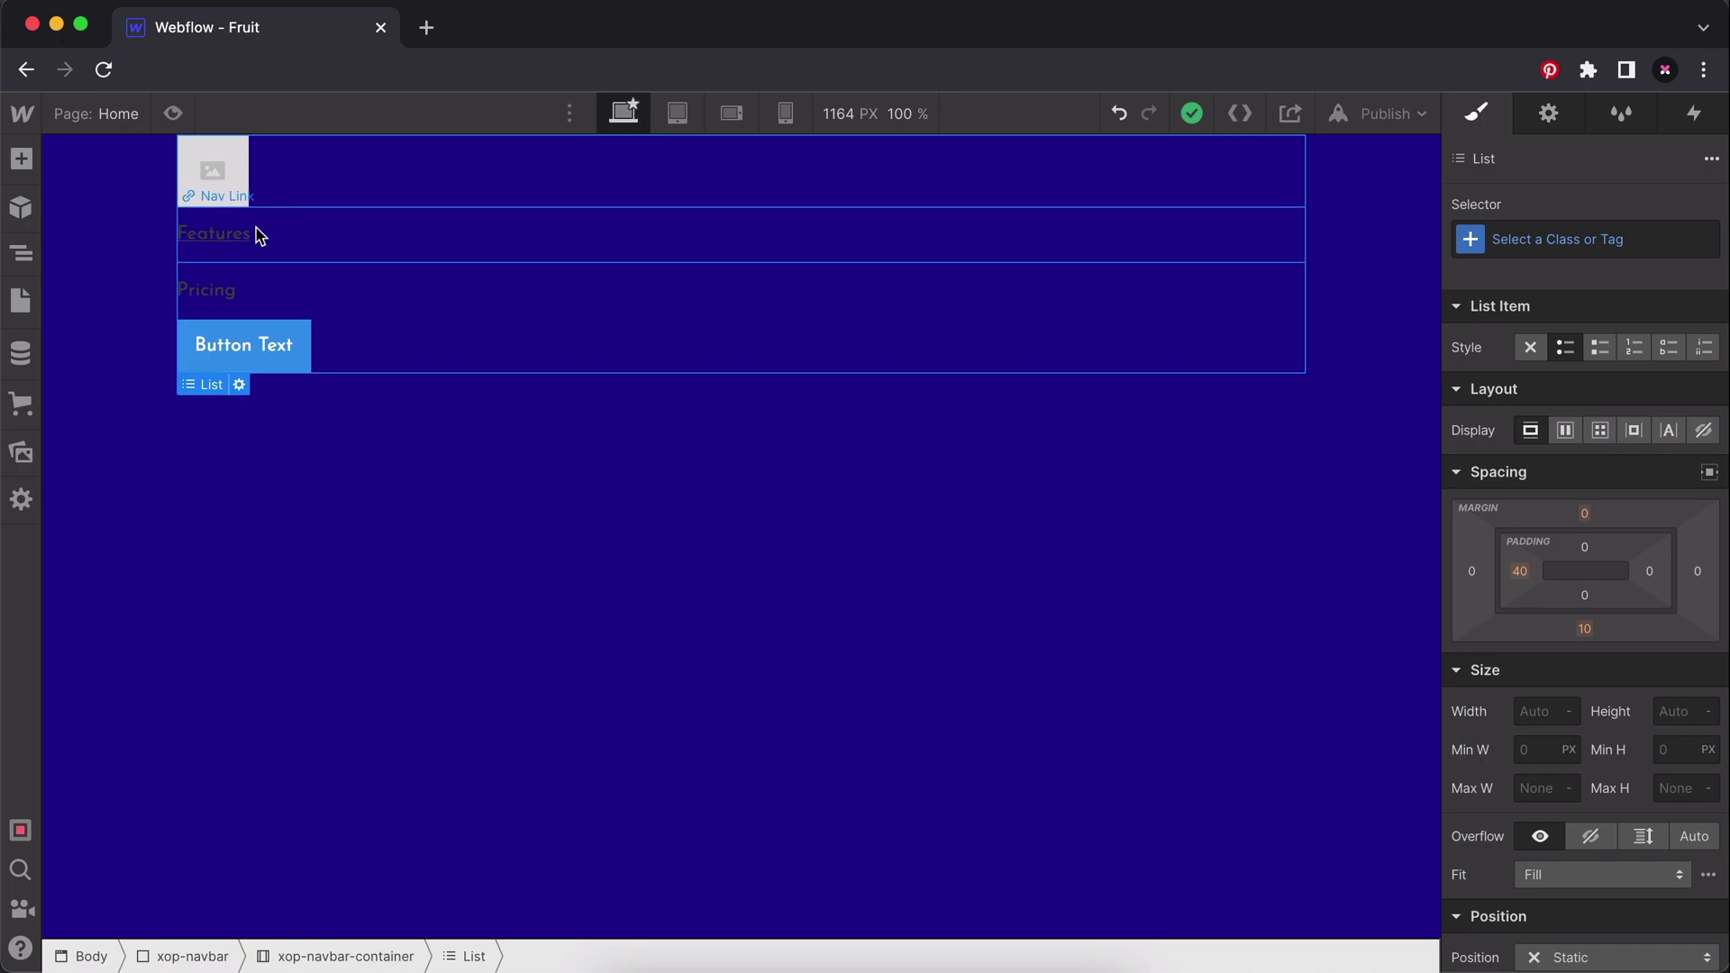
key(z)
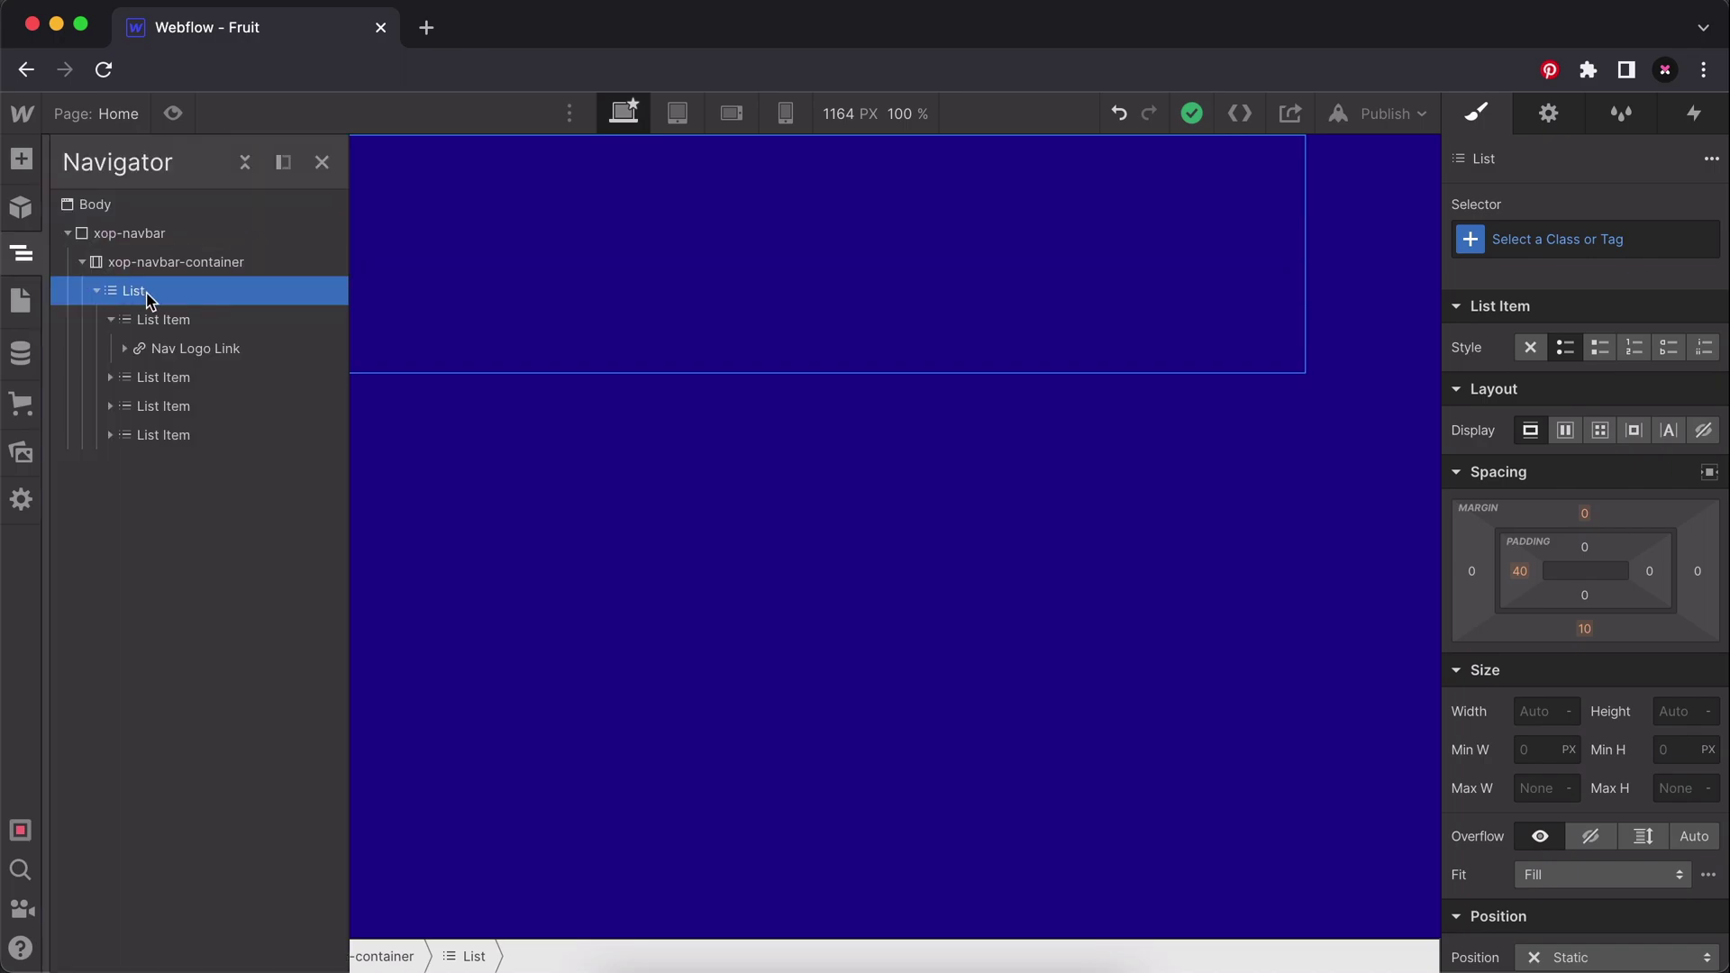
click(193, 349)
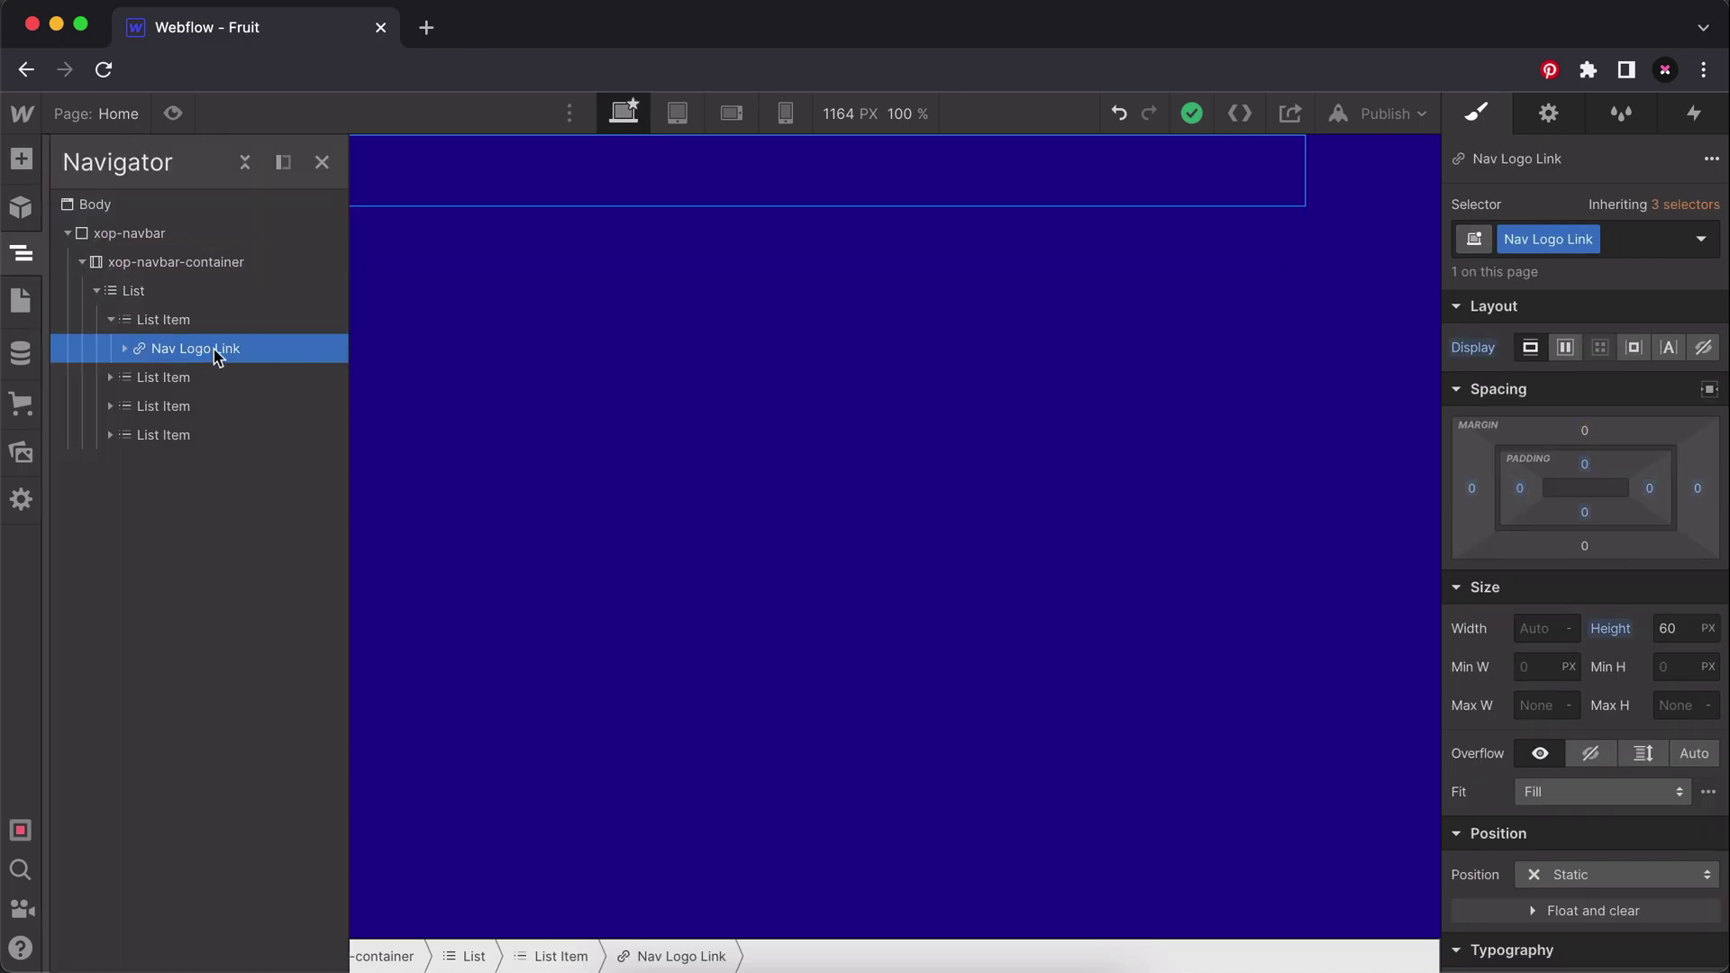
drag(216, 357, 209, 287)
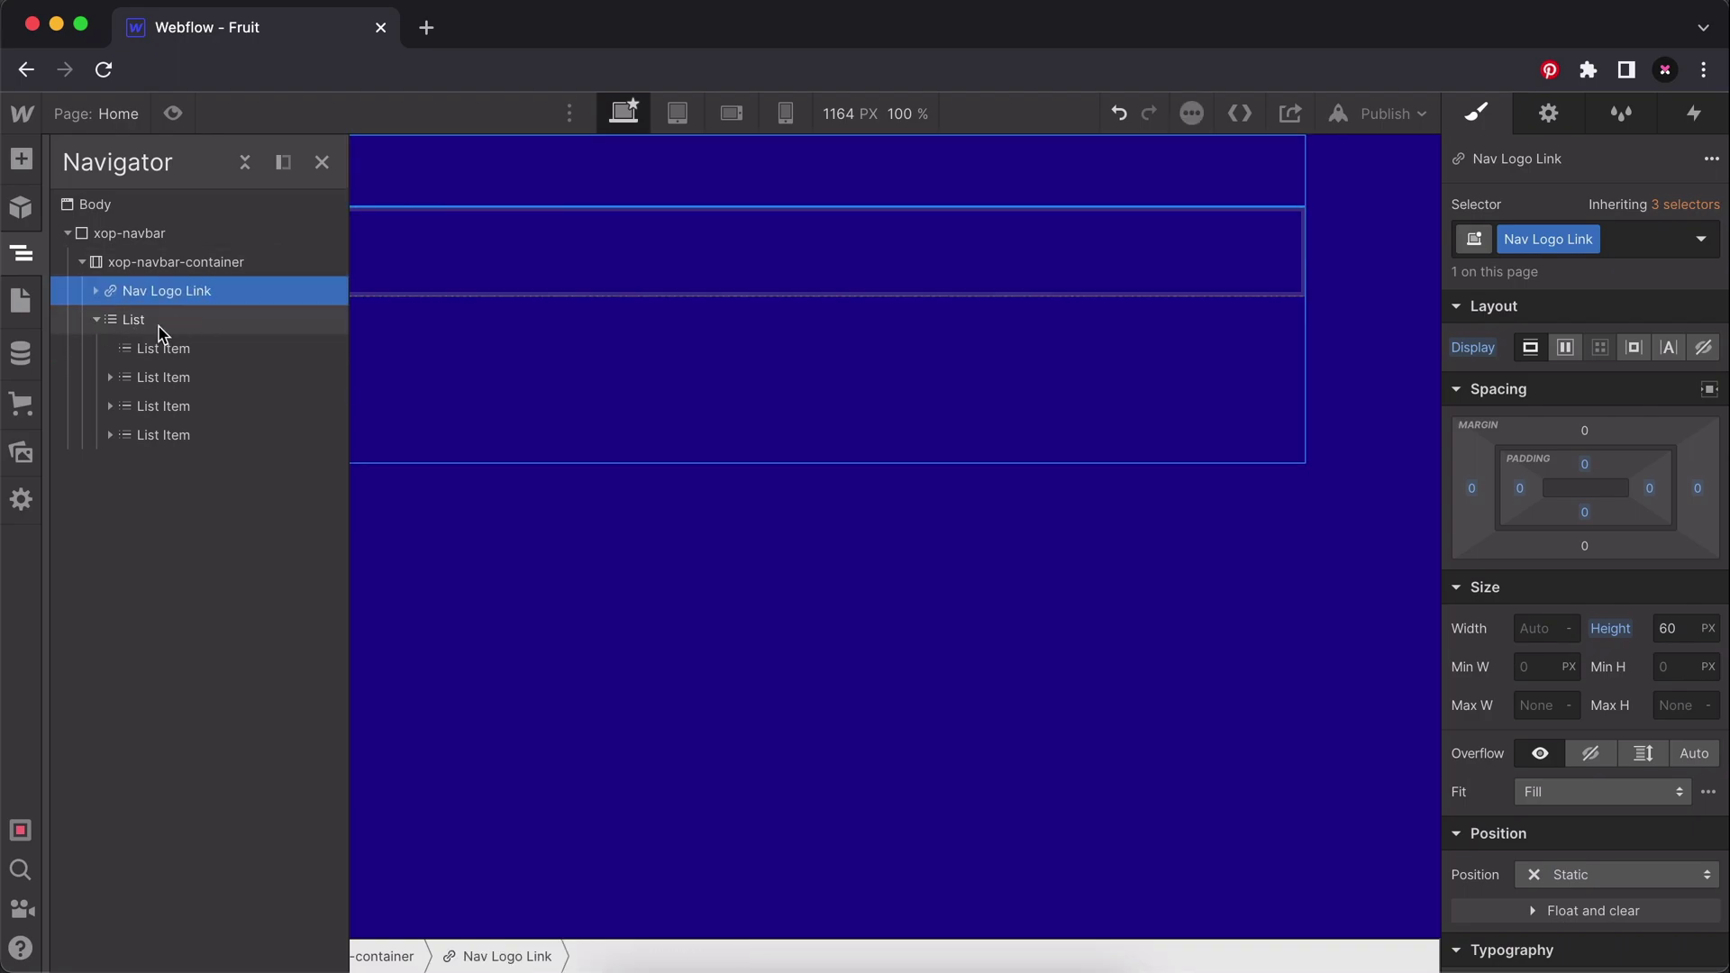
Move the Button out of the last list item to sit after the List.
click(110, 436)
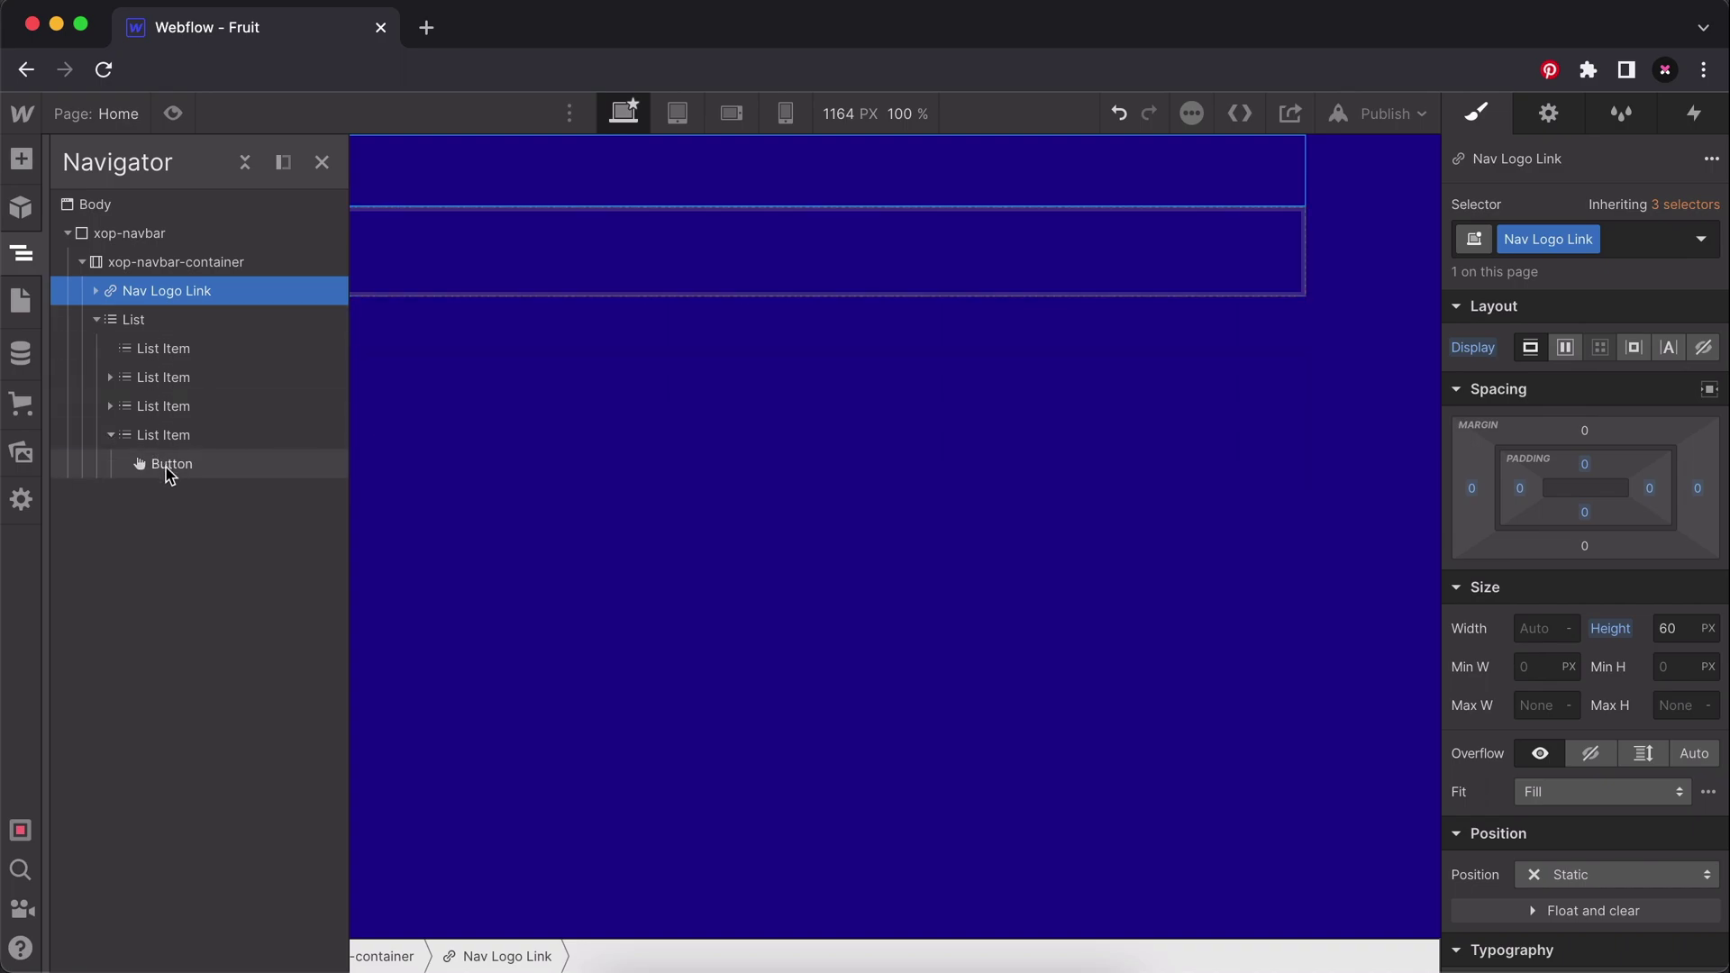
drag(172, 464, 171, 326)
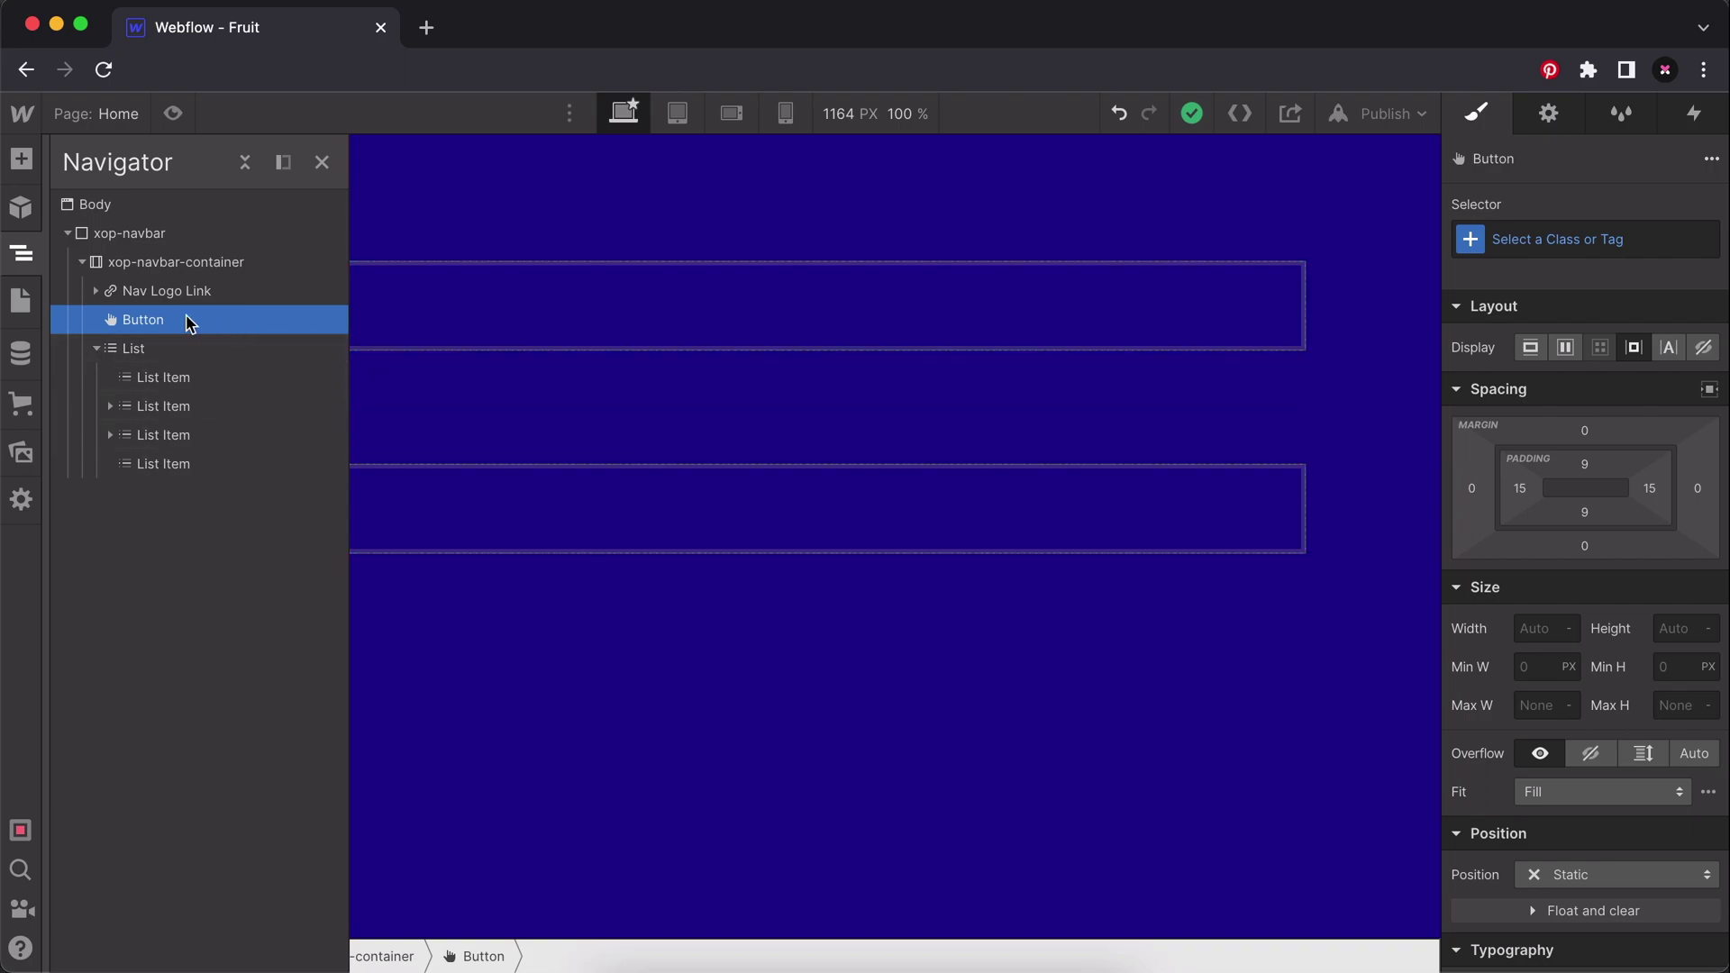
click(96, 348)
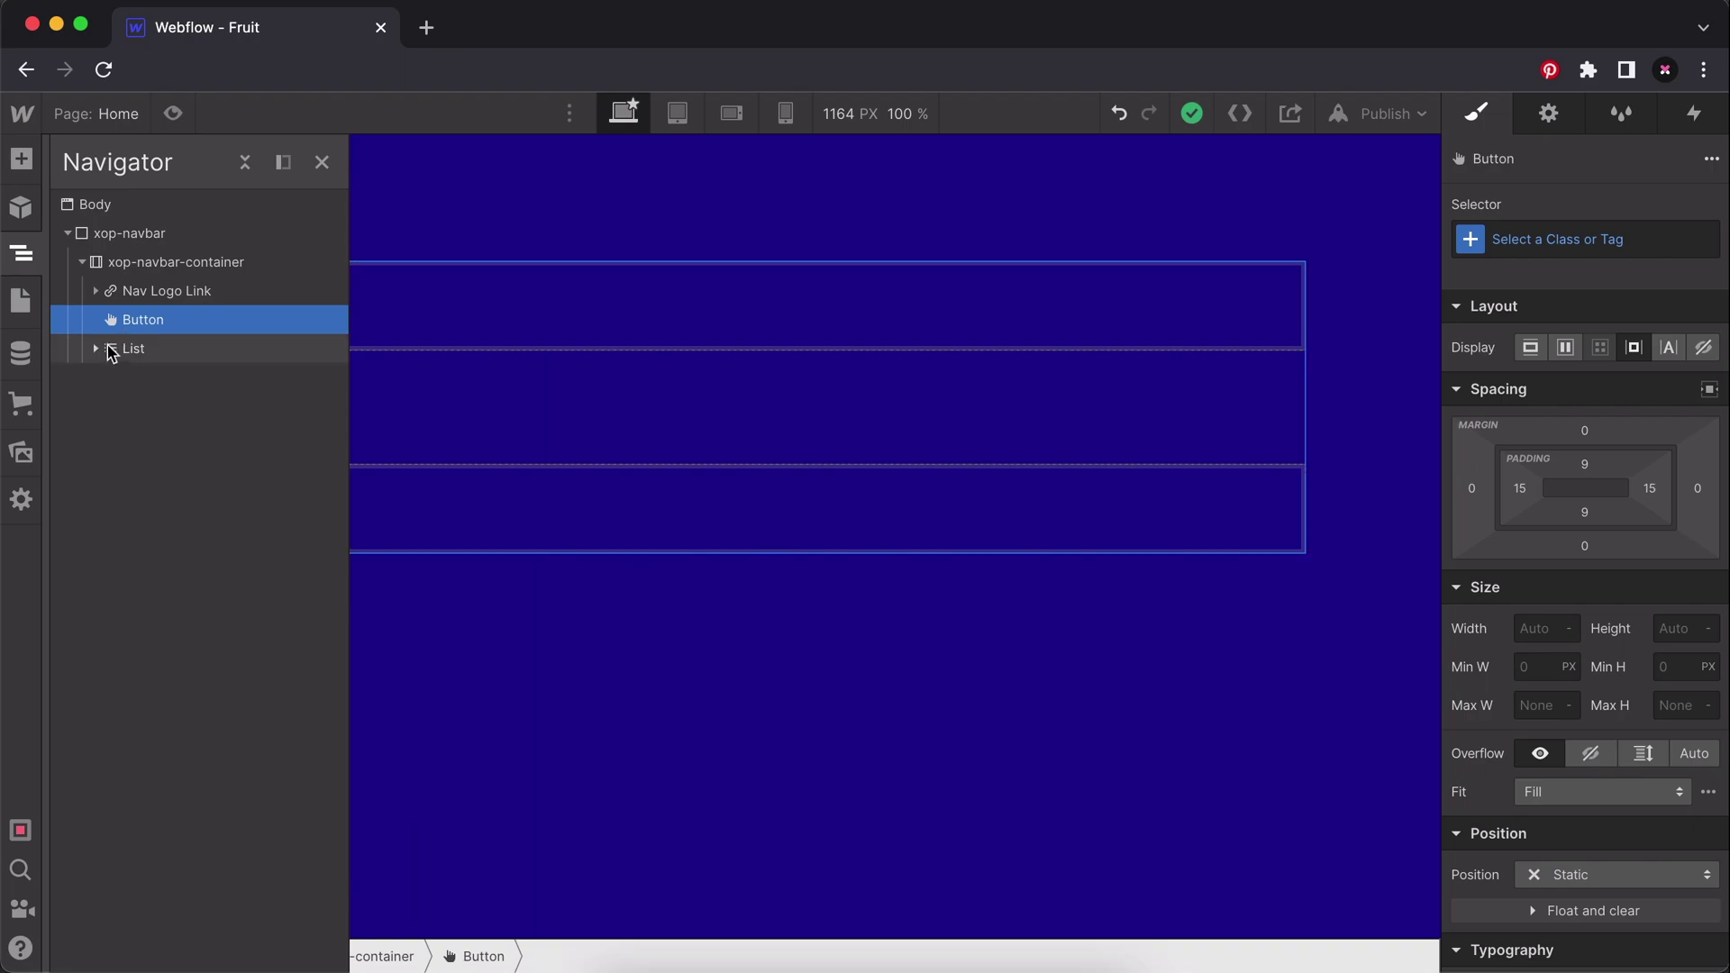
drag(136, 330, 139, 360)
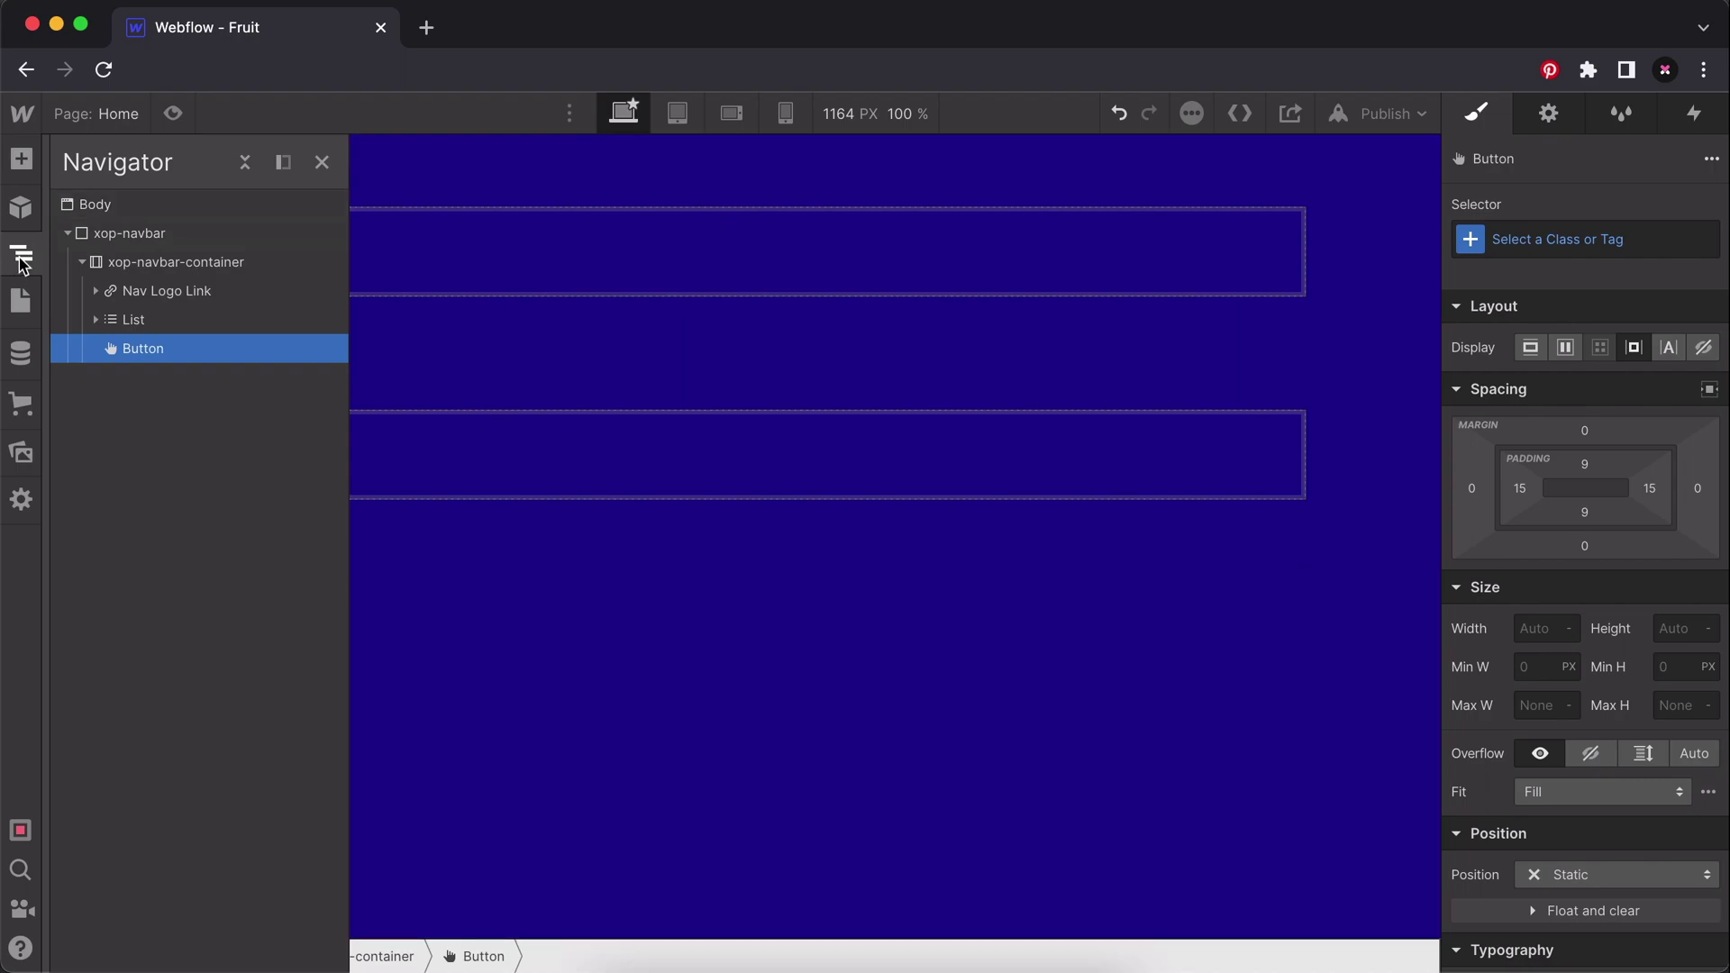
click(22, 259)
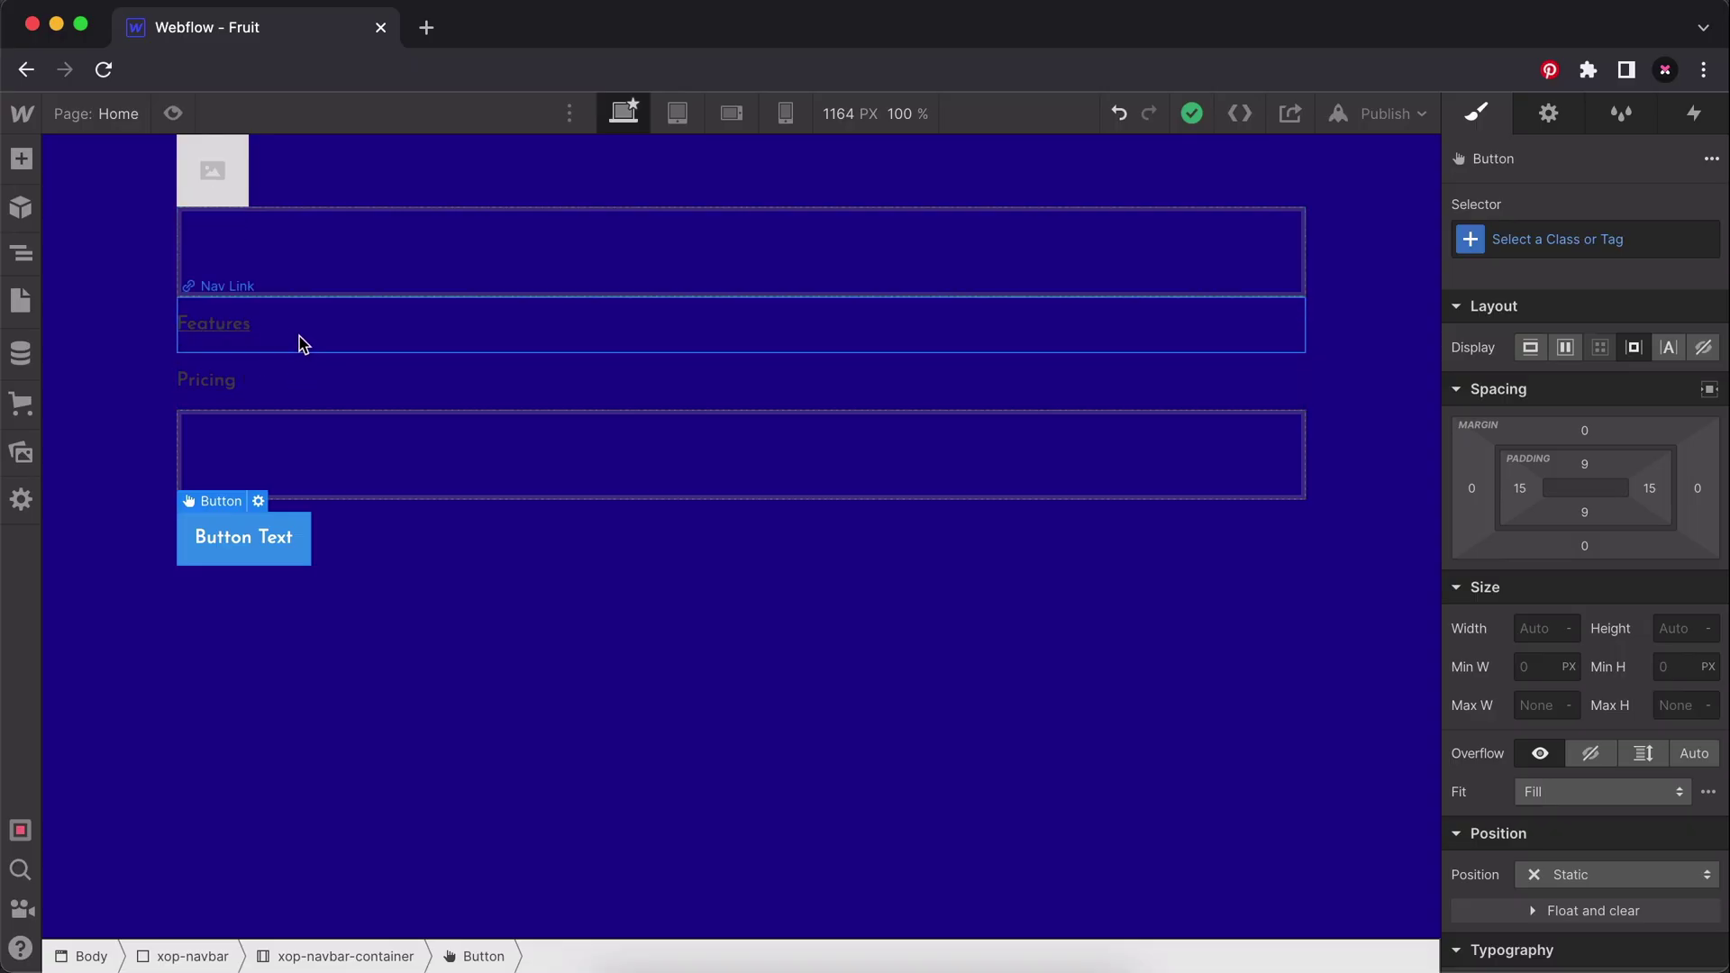
Delete the first and last empty list items, then deselect back to the page.
click(301, 343)
key(z)
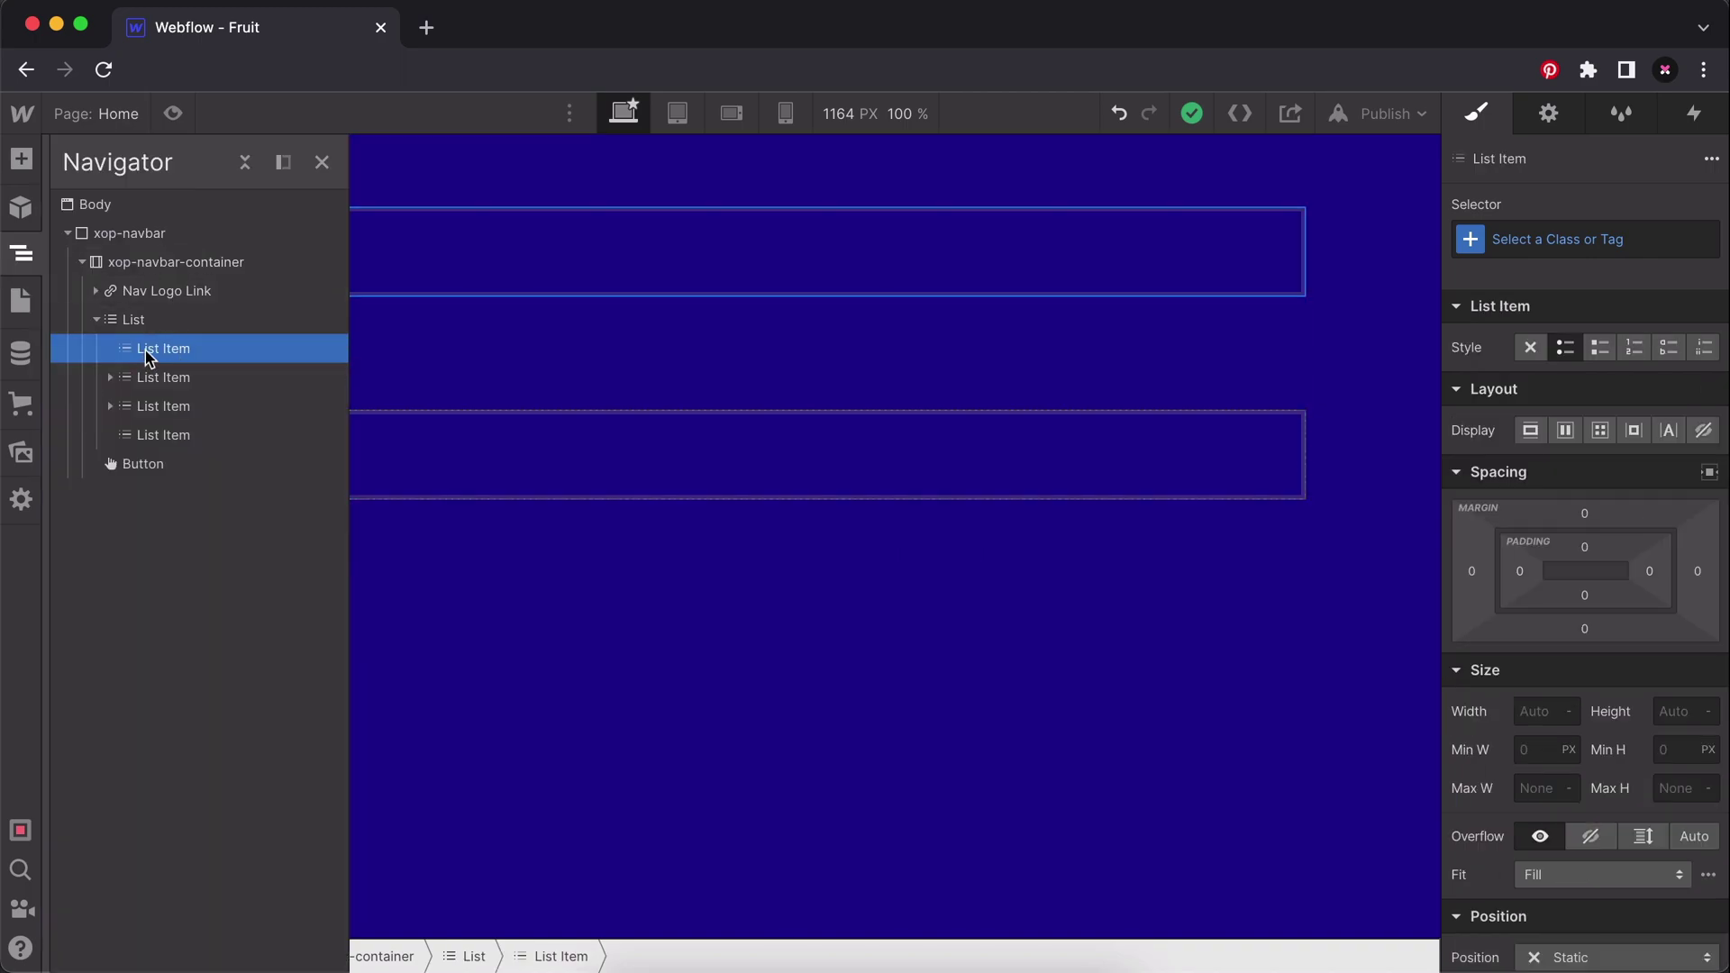
key(Delete)
click(171, 405)
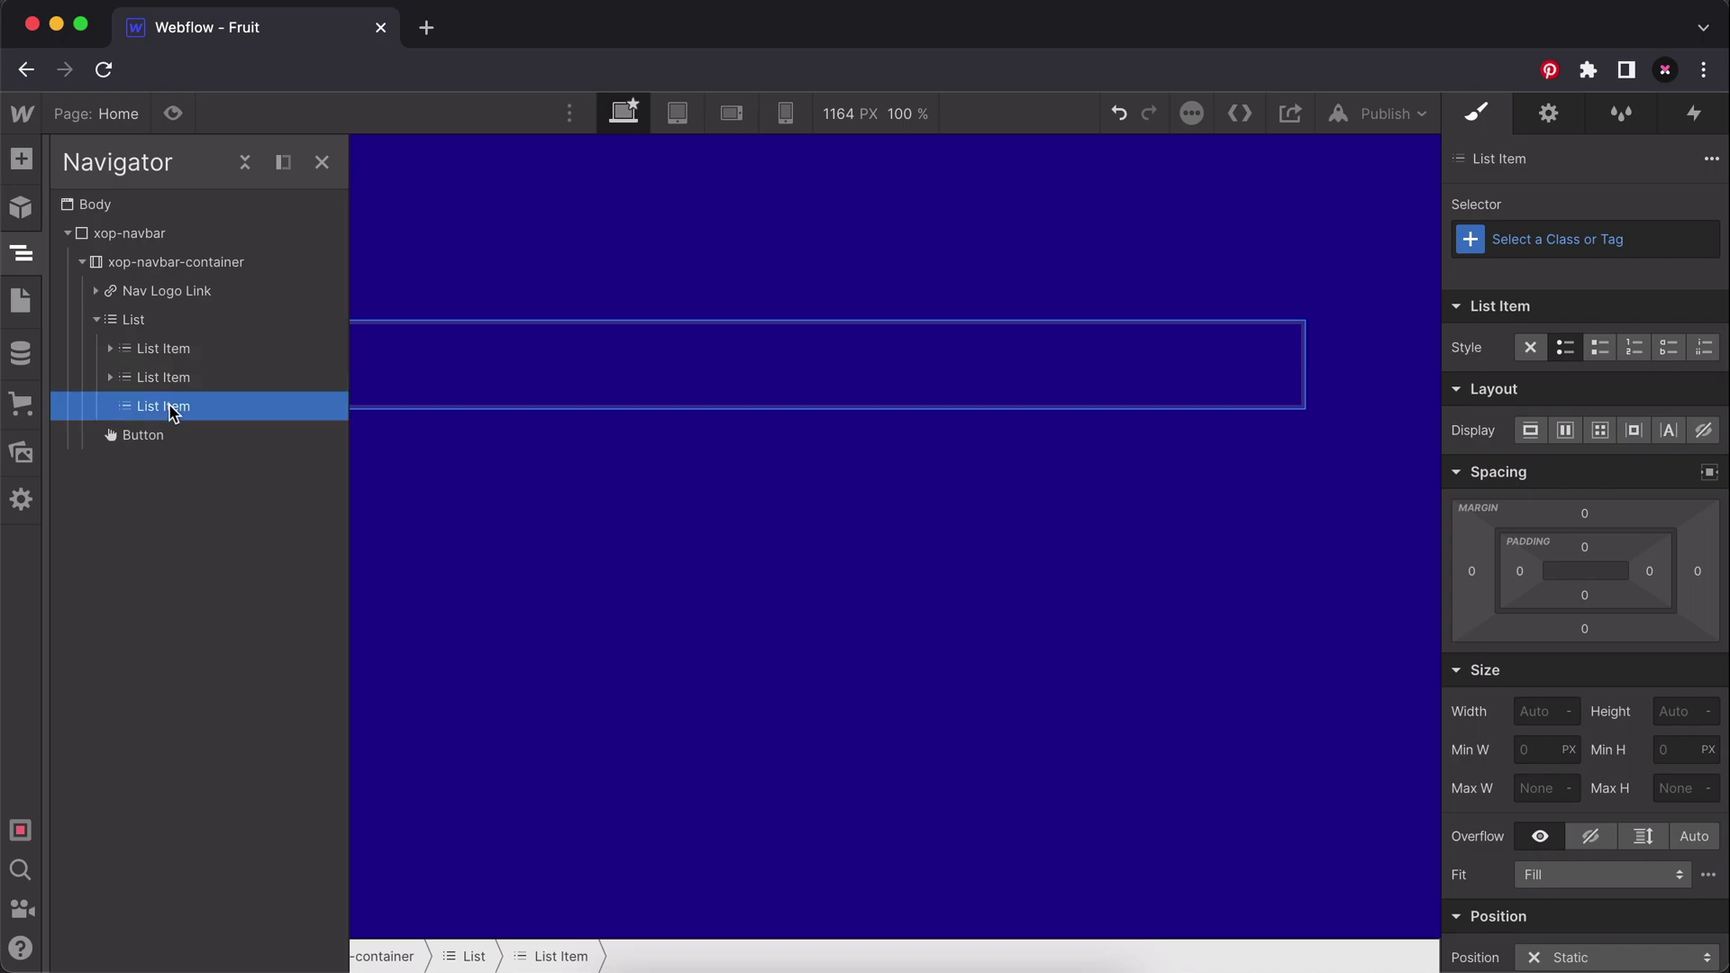
key(Delete)
click(505, 478)
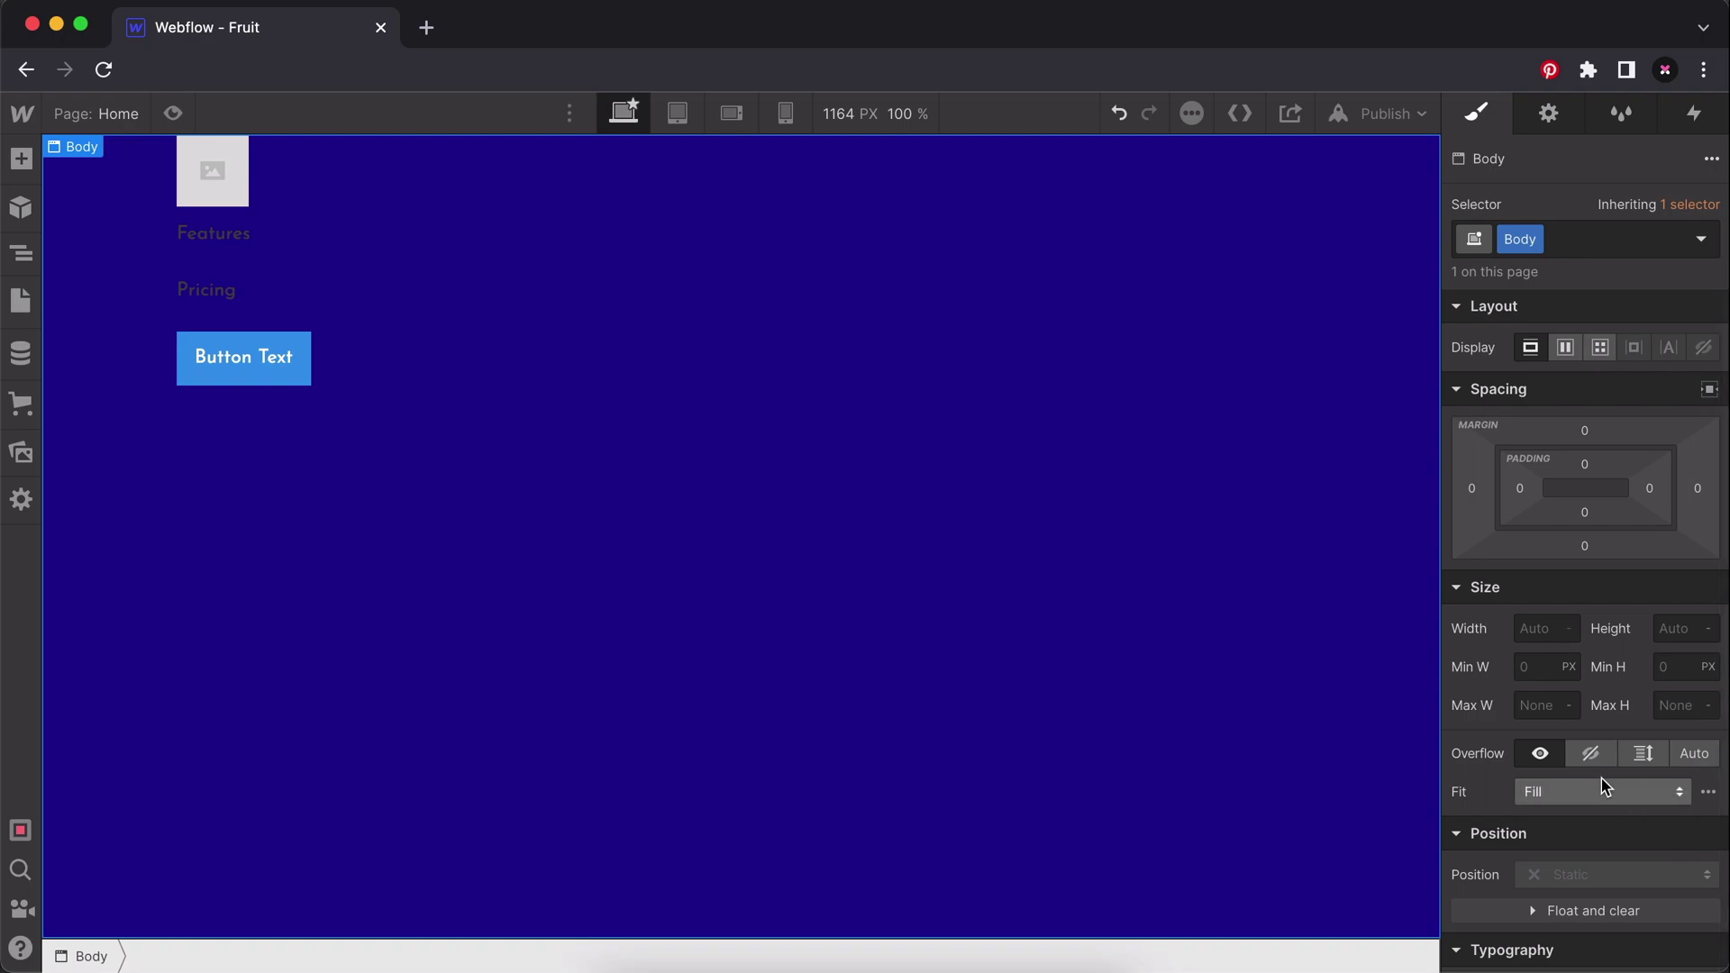
scroll(1602, 783, down, 5)
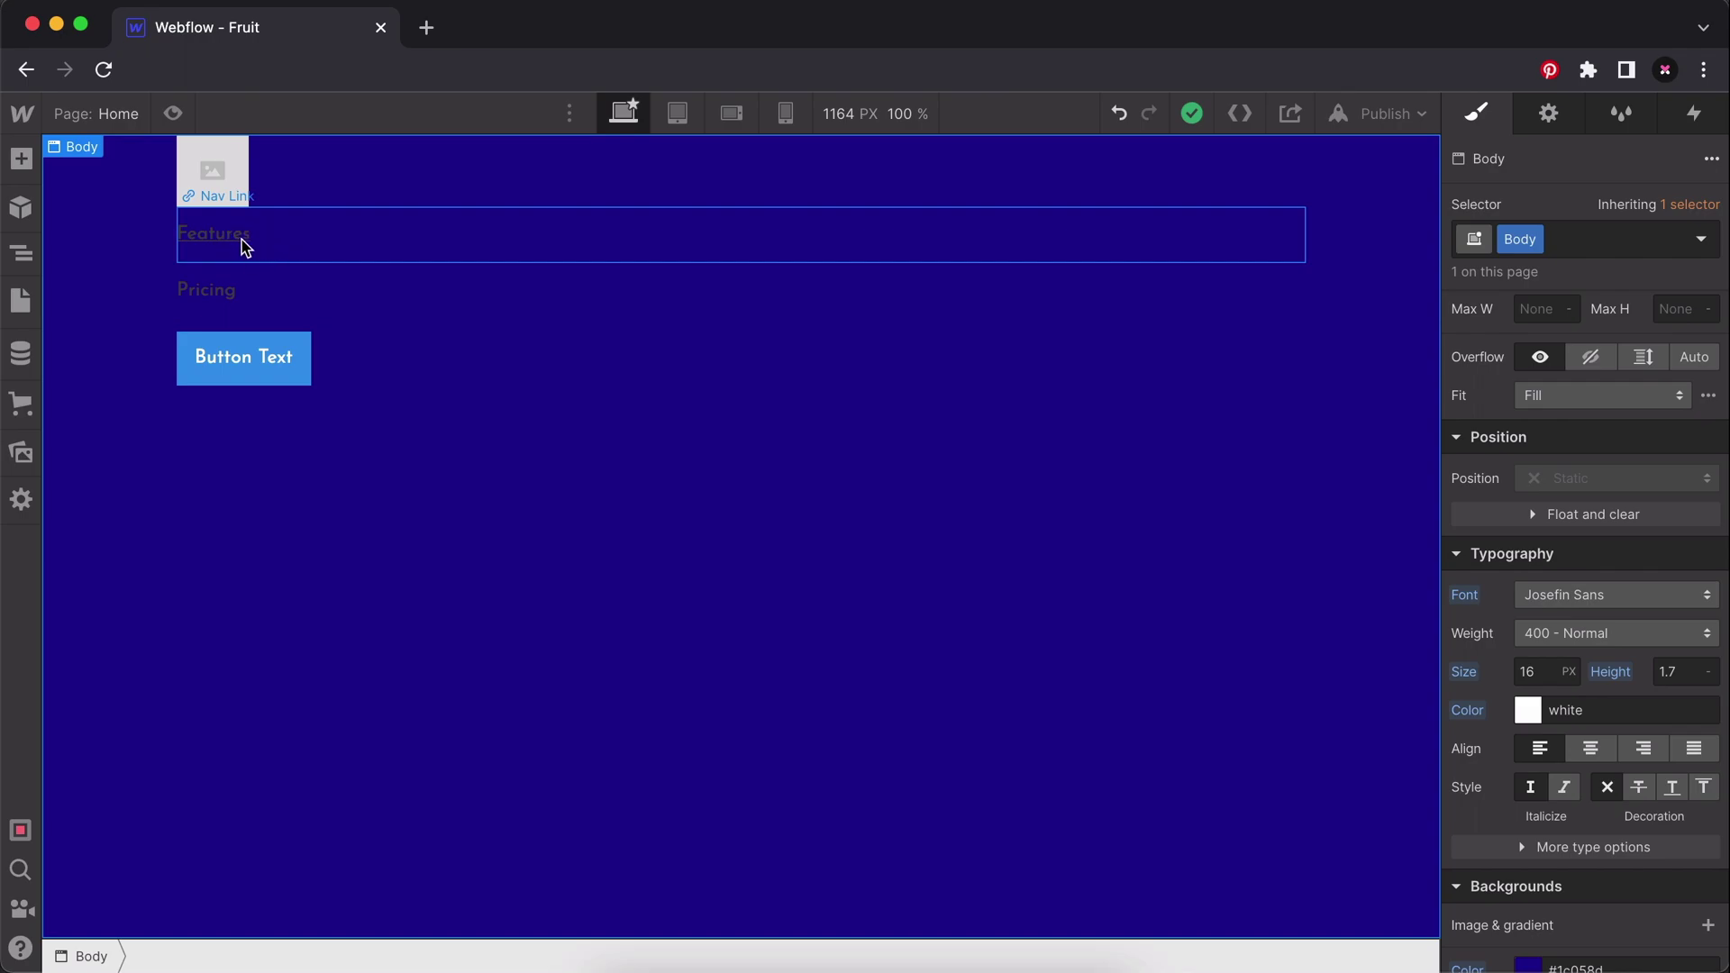
click(275, 256)
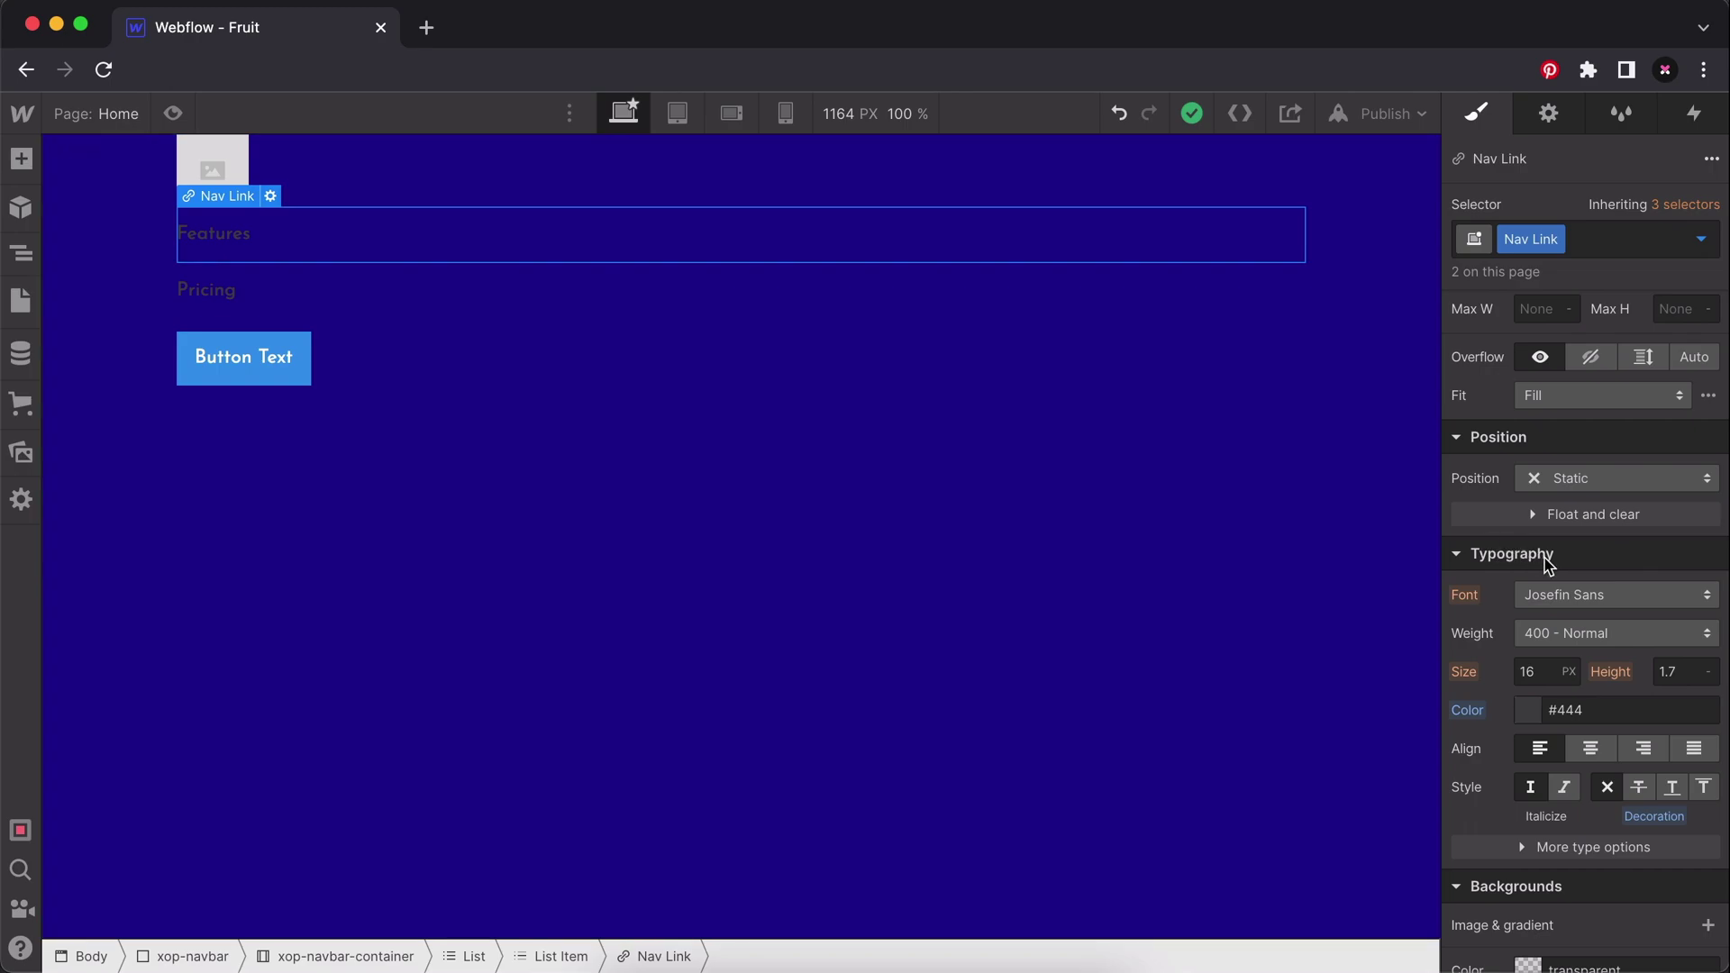
click(1538, 713)
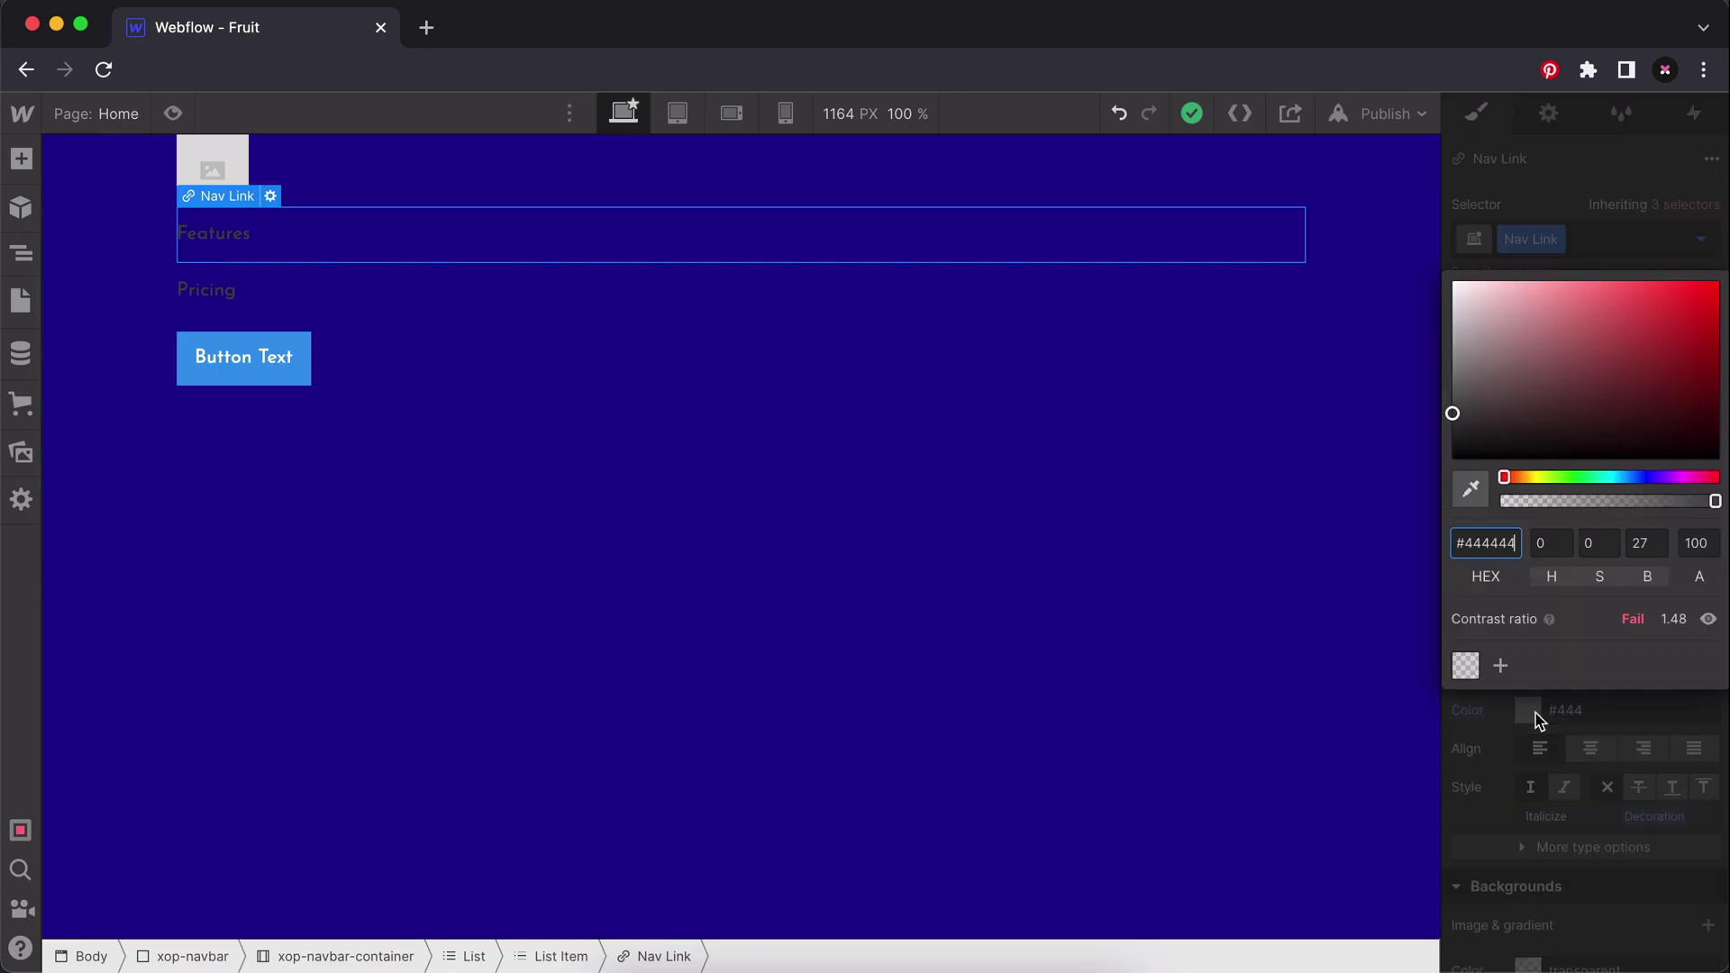
drag(1500, 389, 1436, 259)
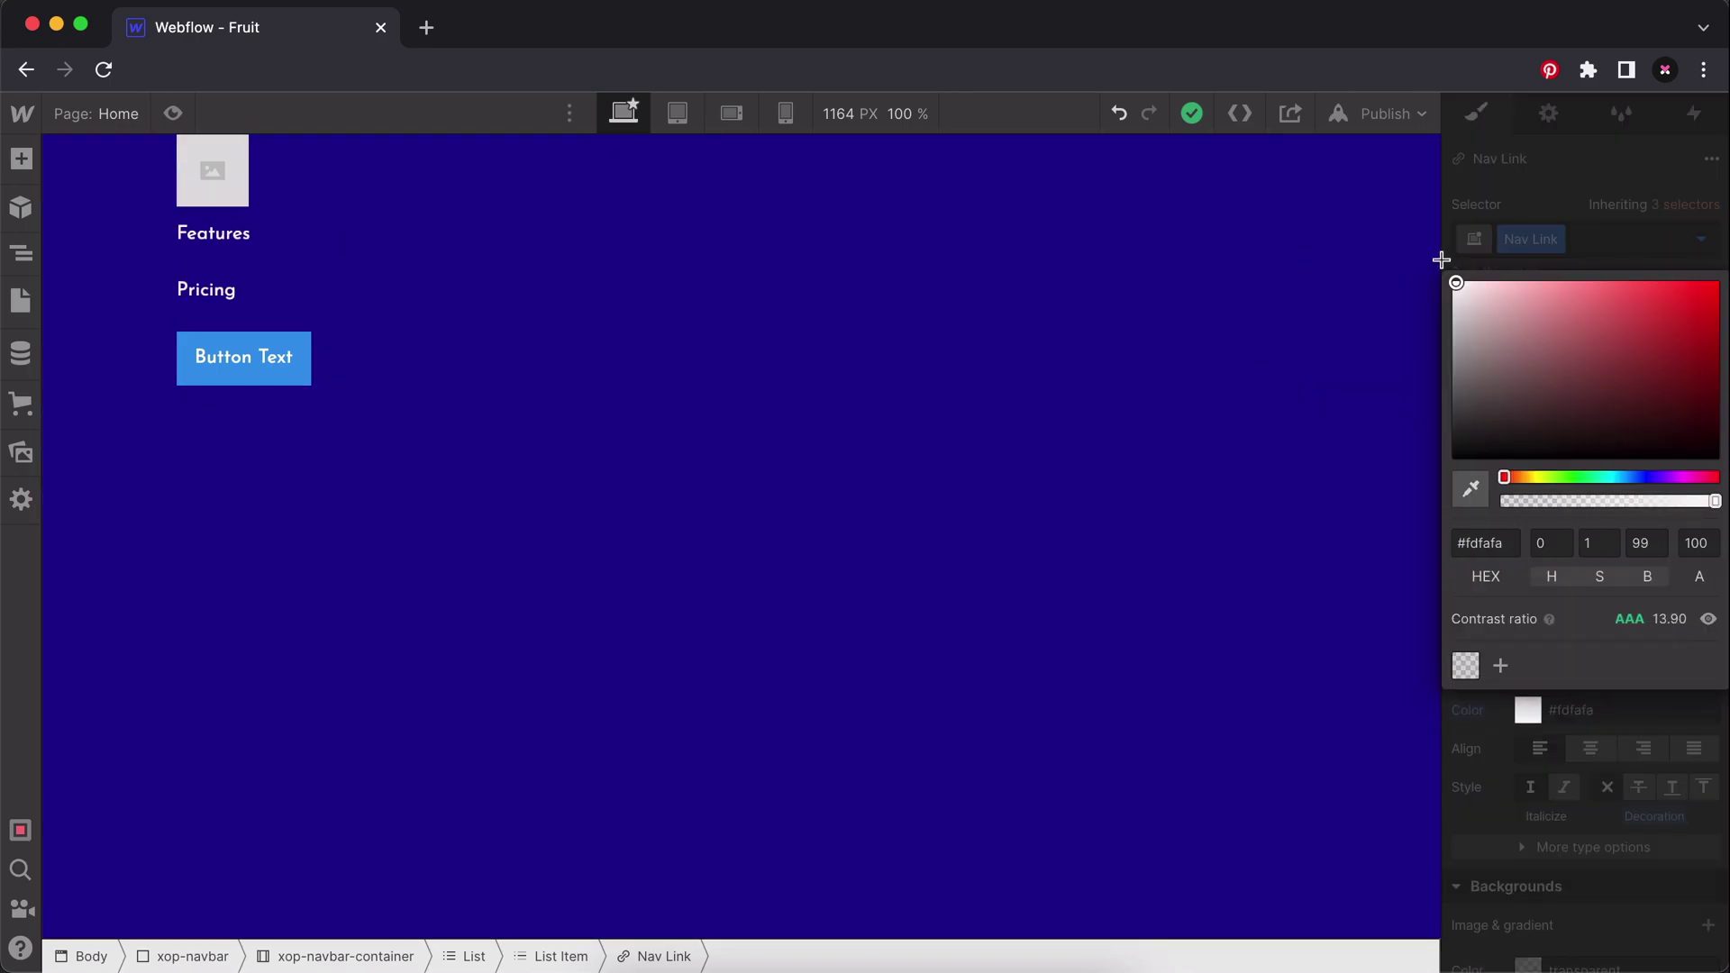
click(1485, 729)
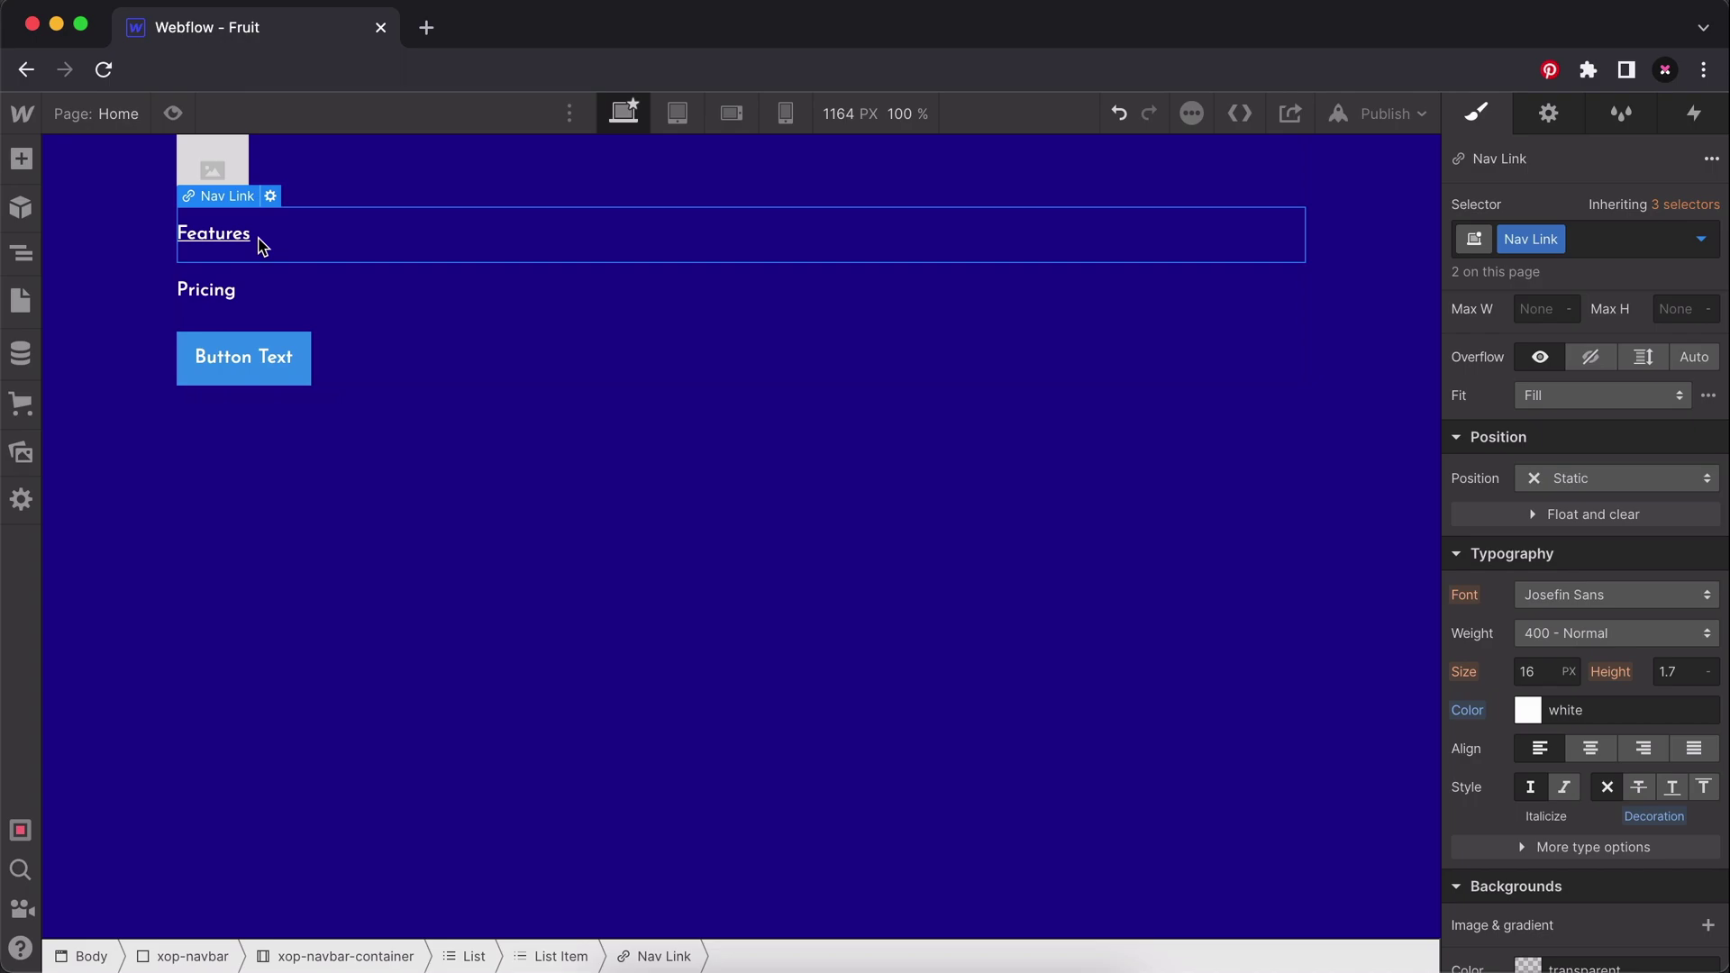
click(241, 163)
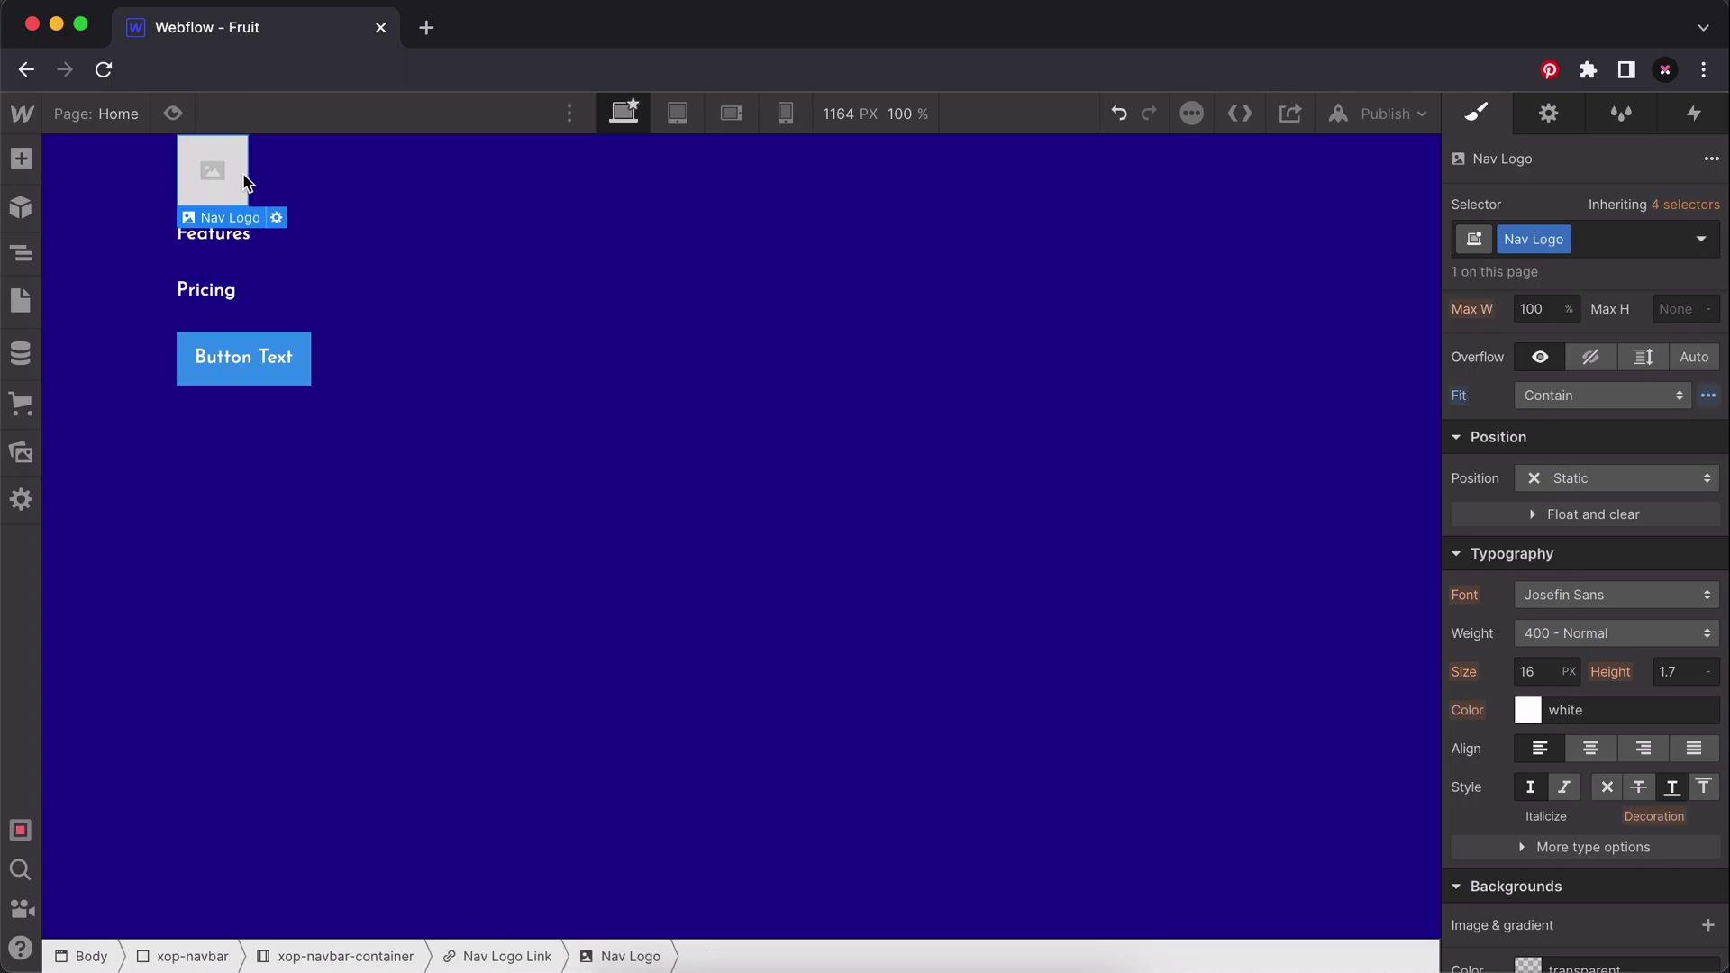
click(279, 217)
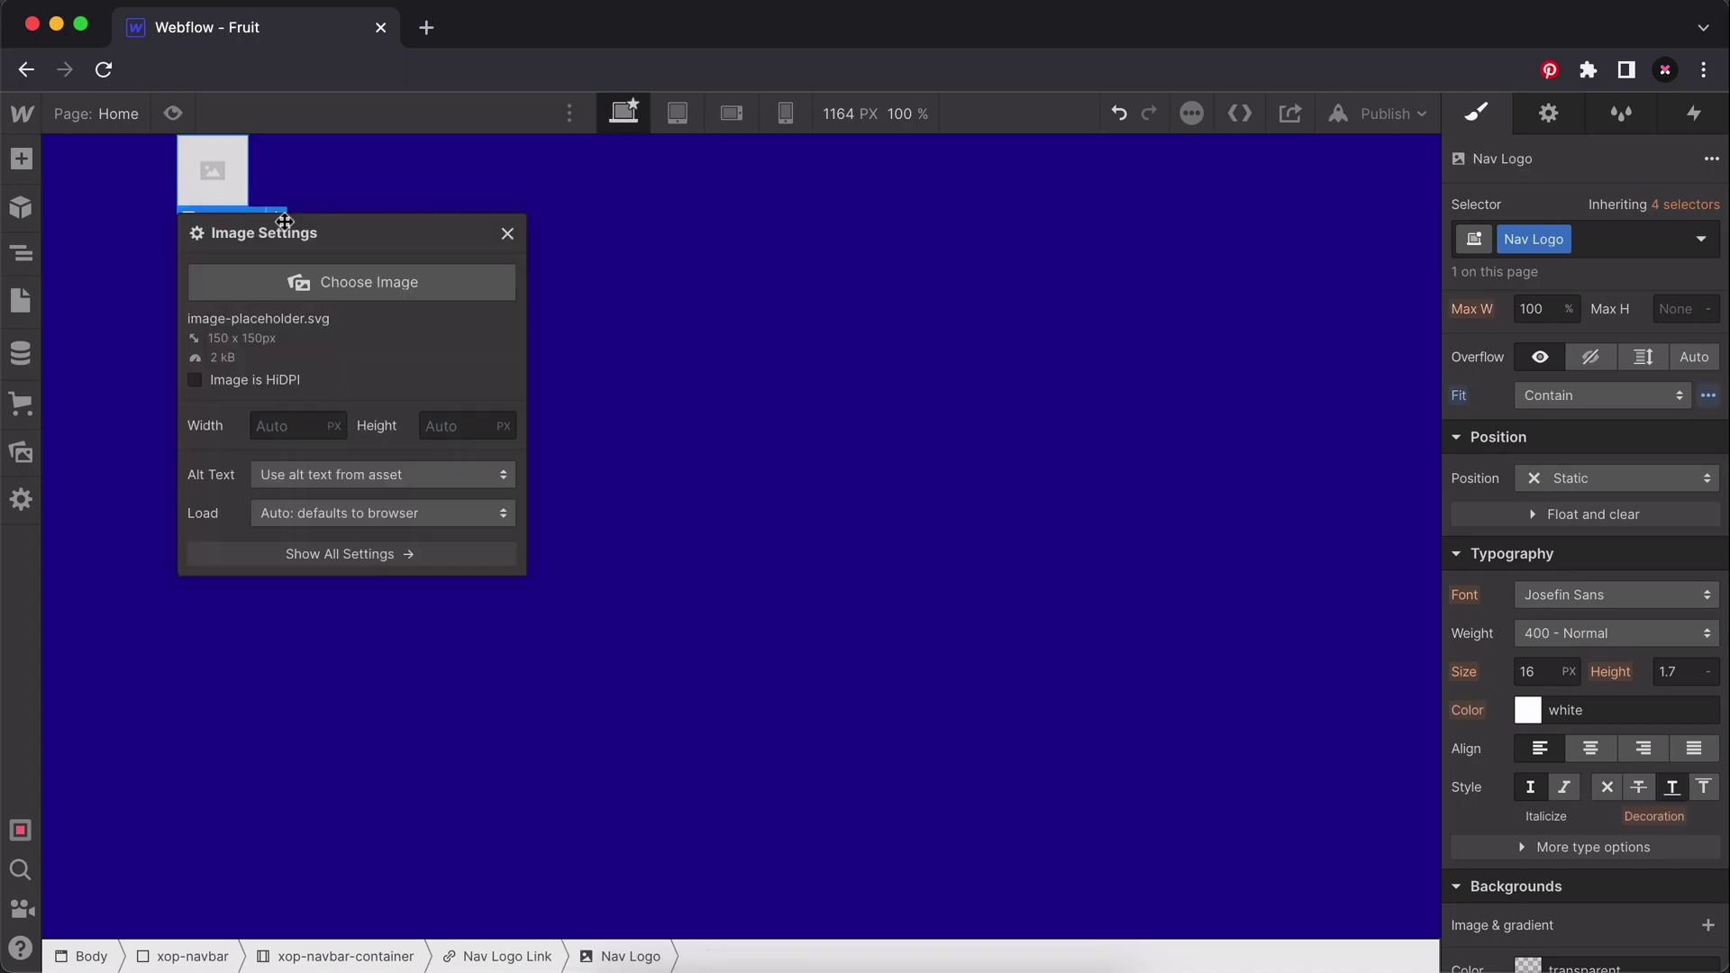
click(348, 282)
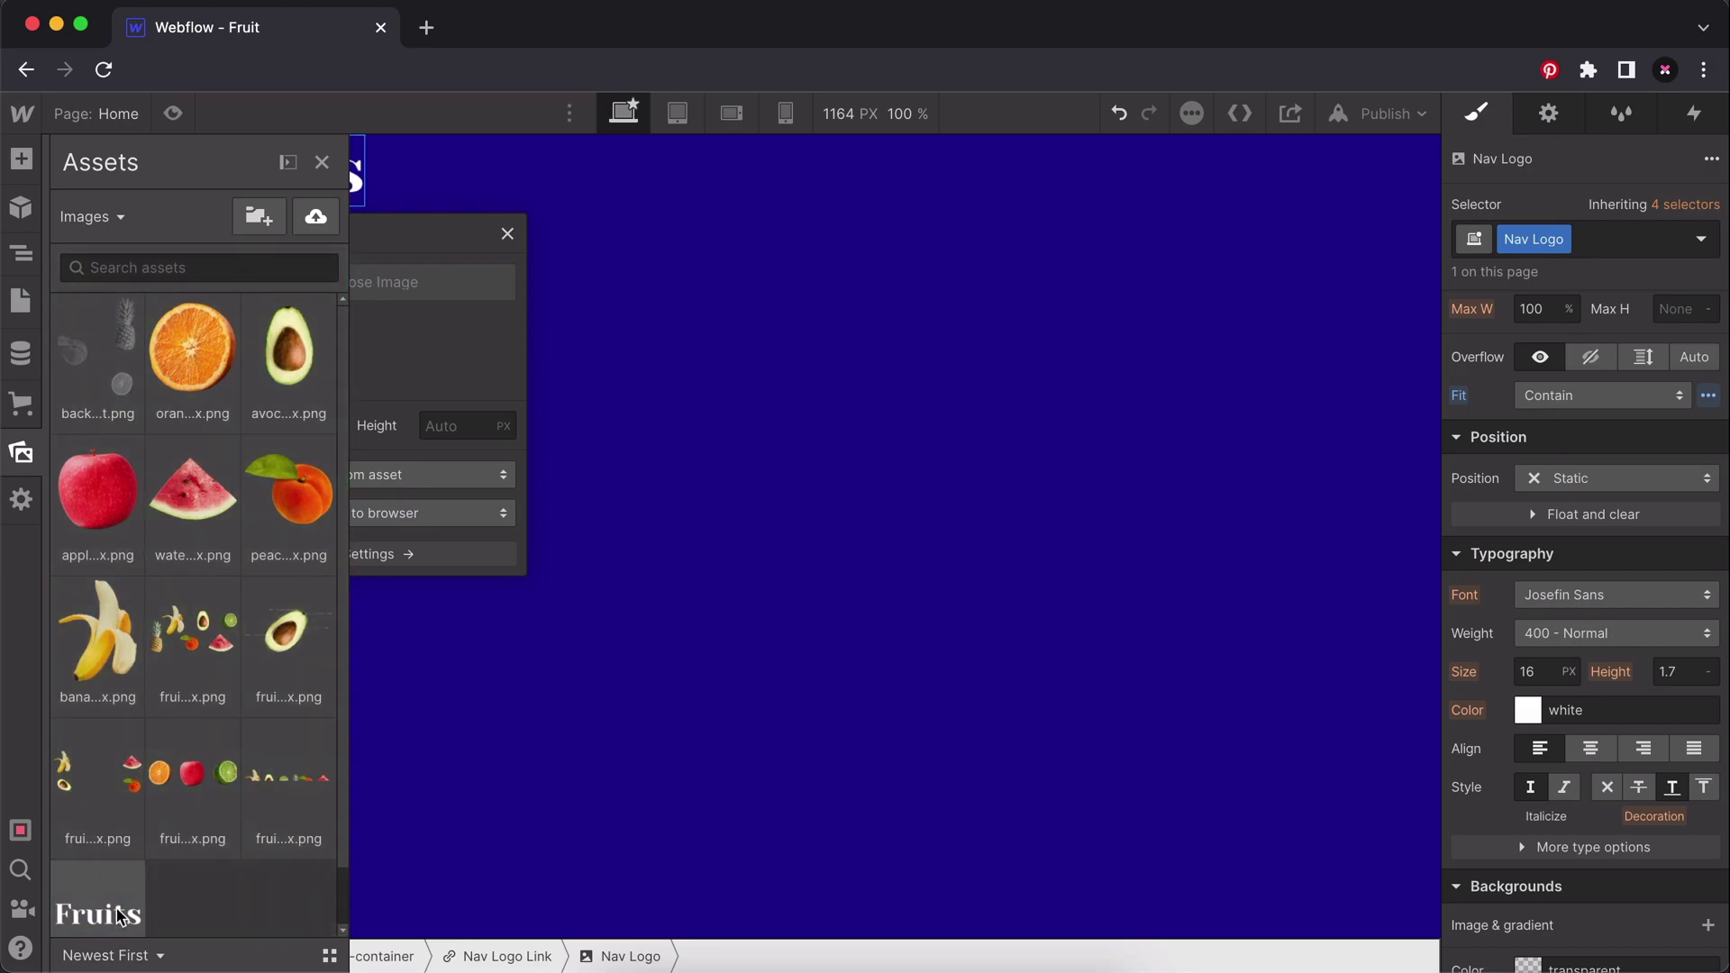
click(116, 926)
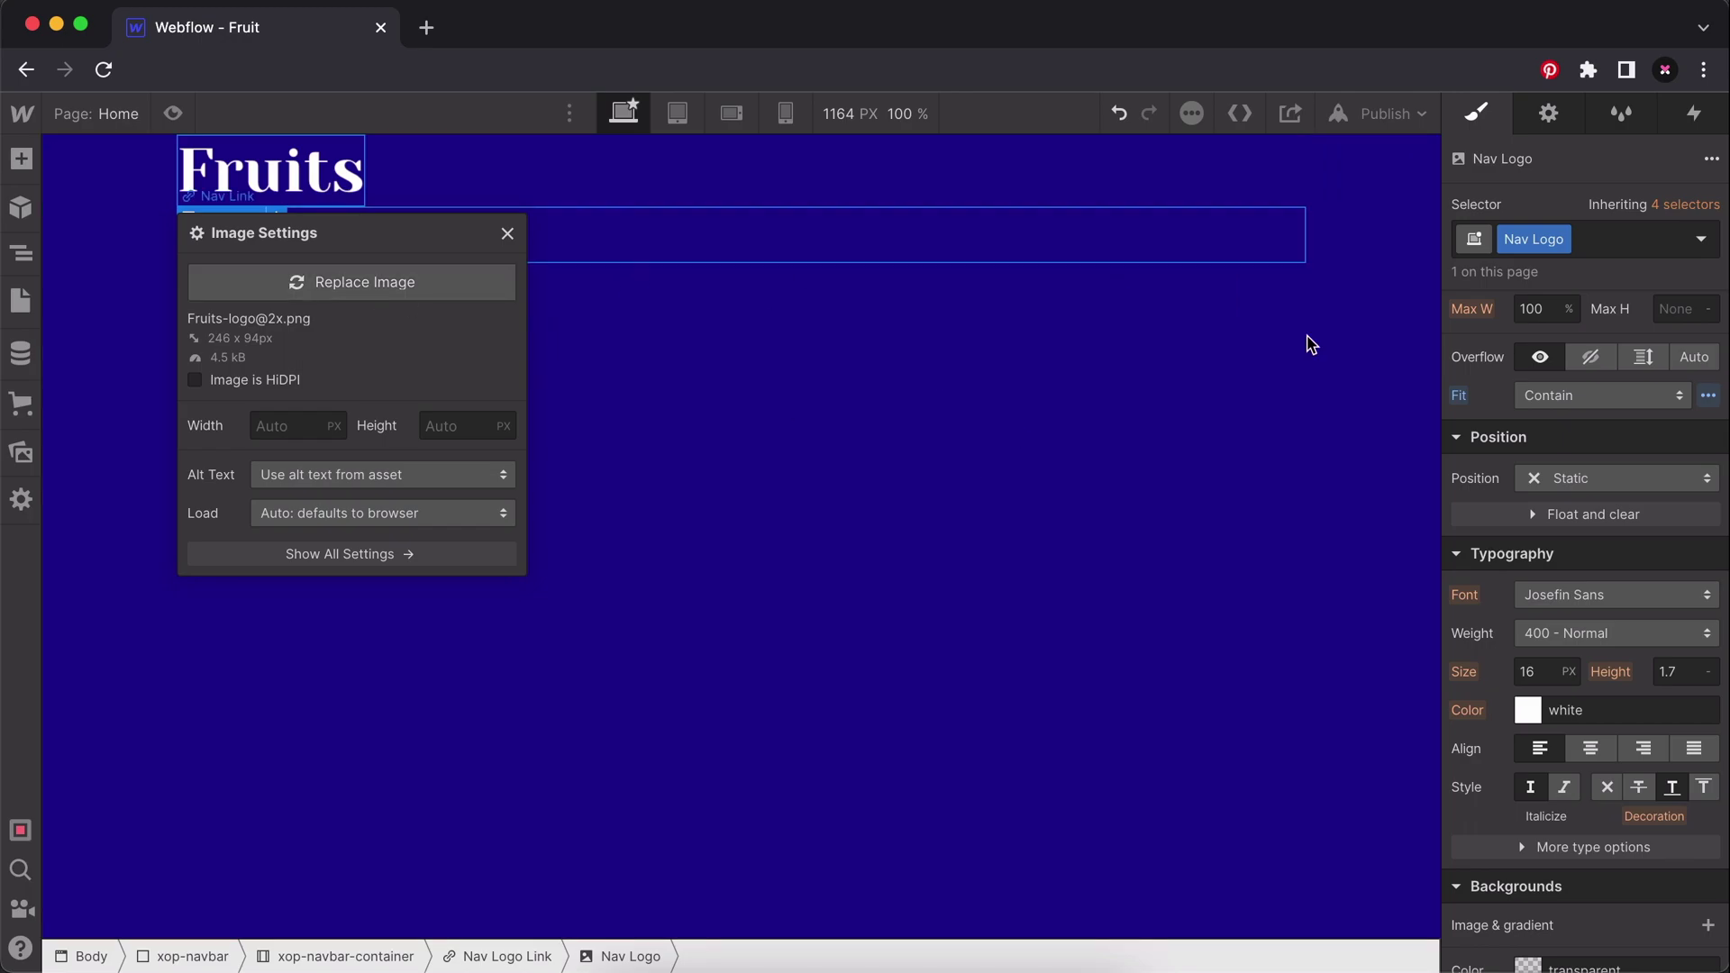
Replace the Nav Logo class with a new xop-logo class capped at 100px max width.
click(1561, 239)
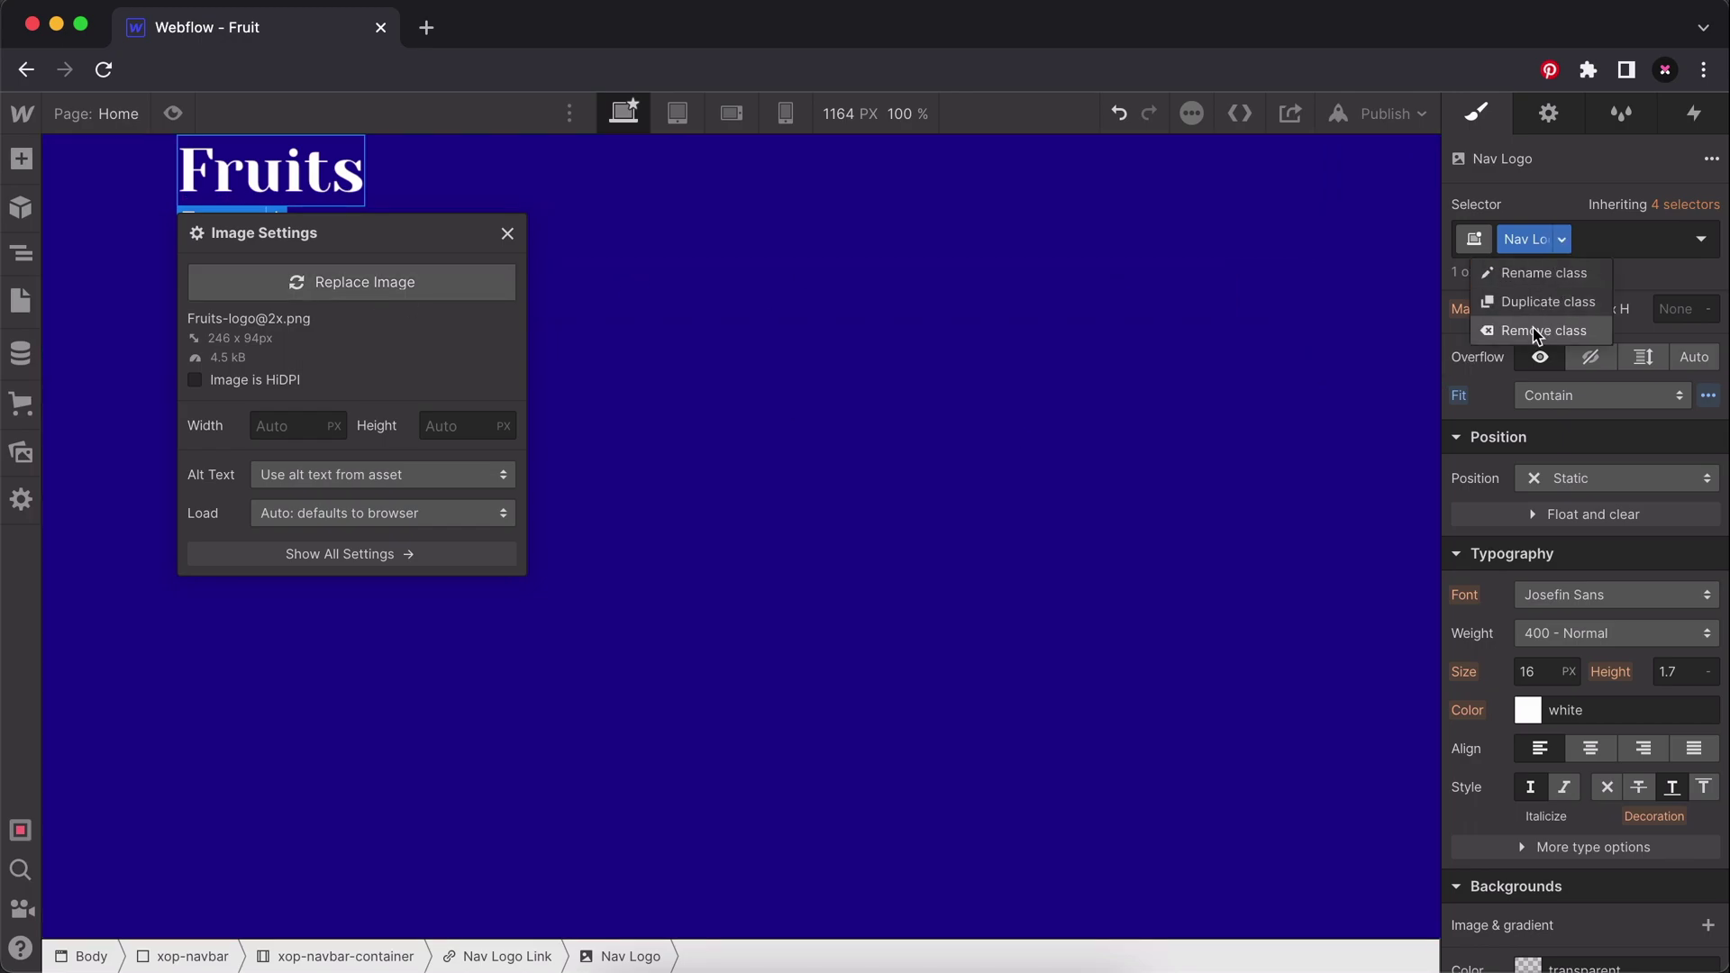
click(1538, 332)
click(1557, 245)
text(xo)
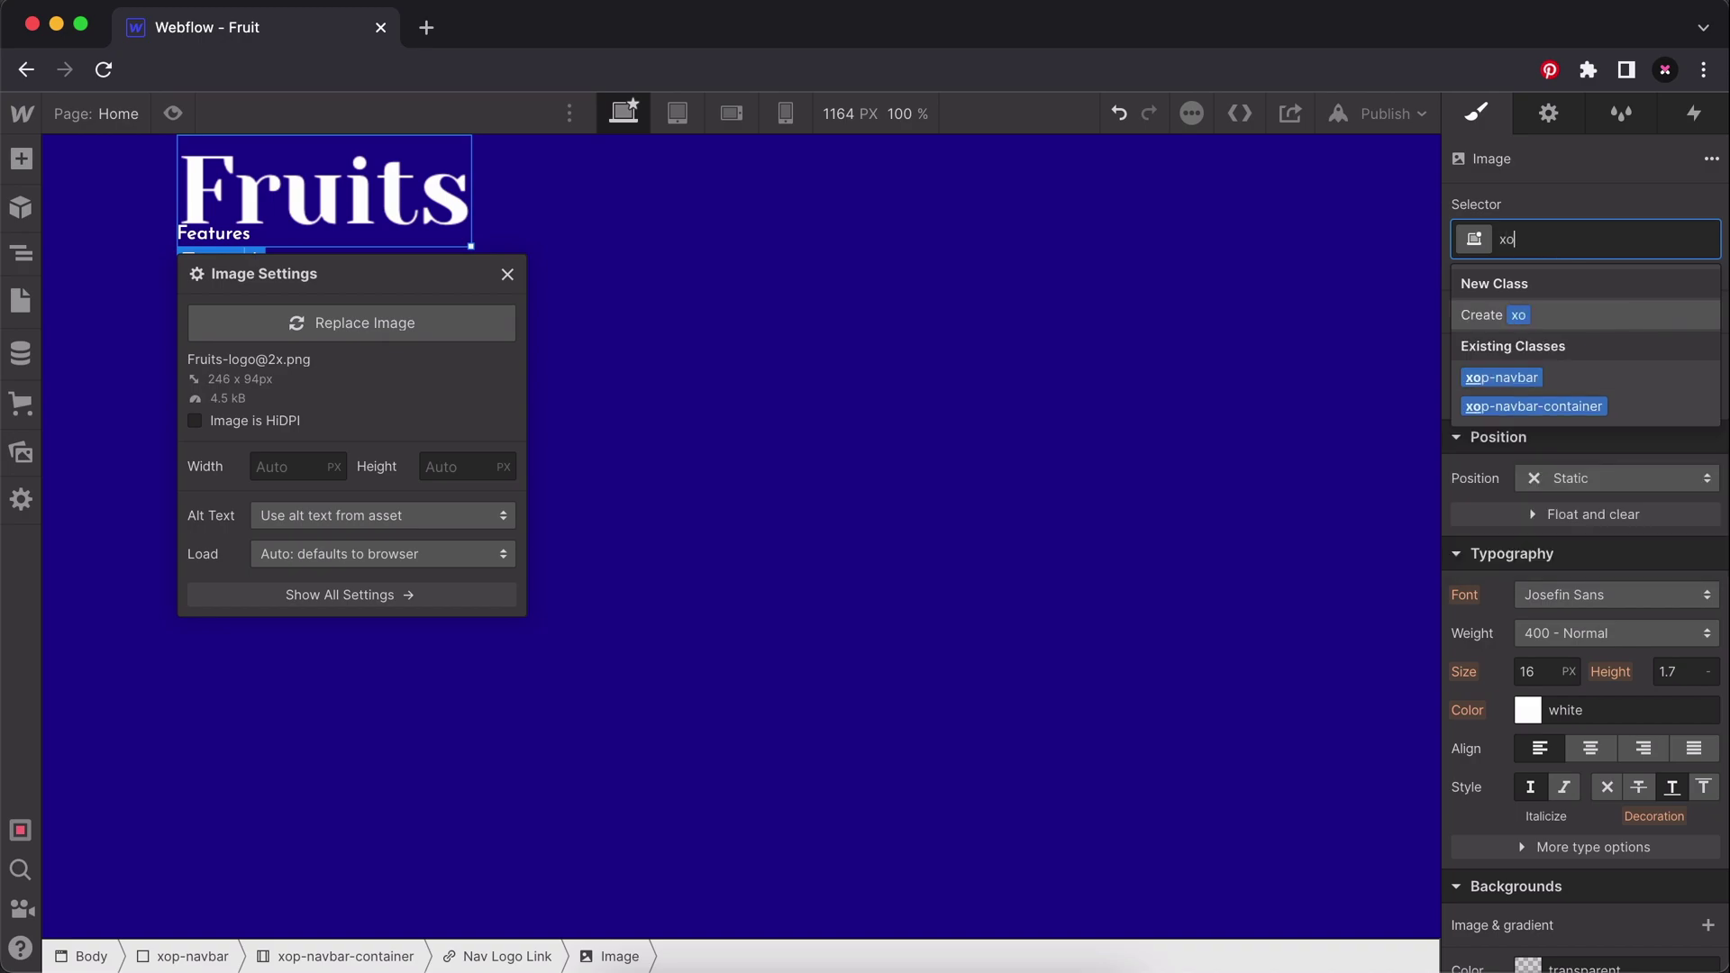
text(p-logo)
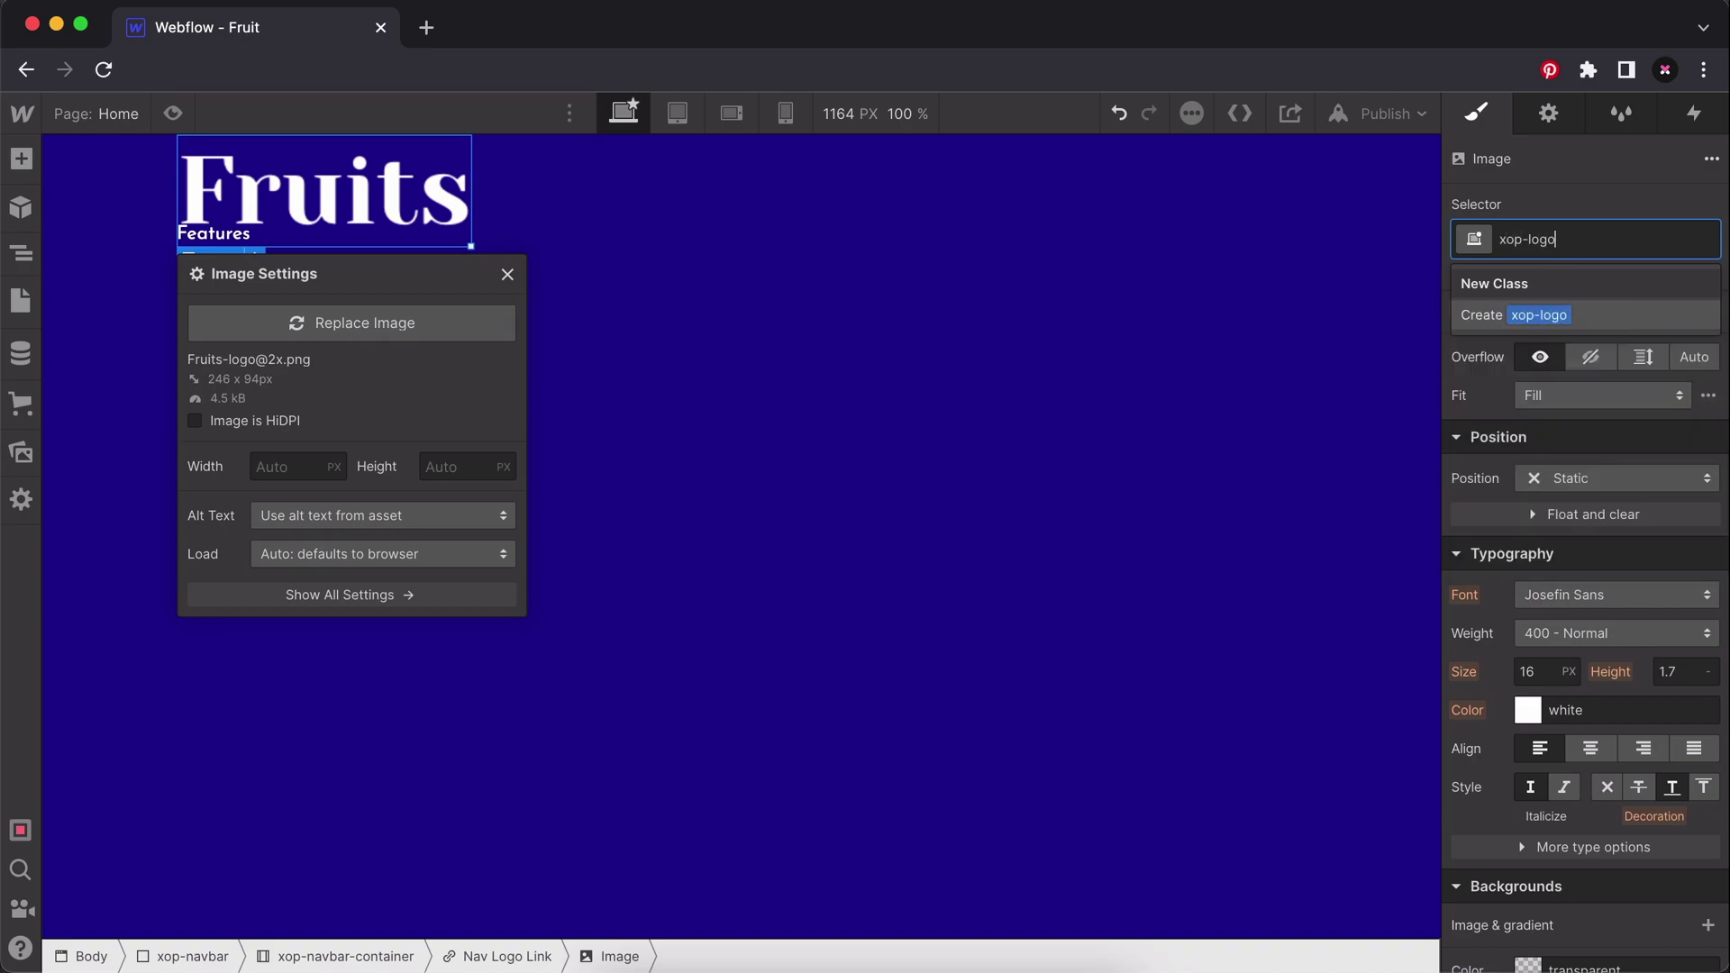
key(Return)
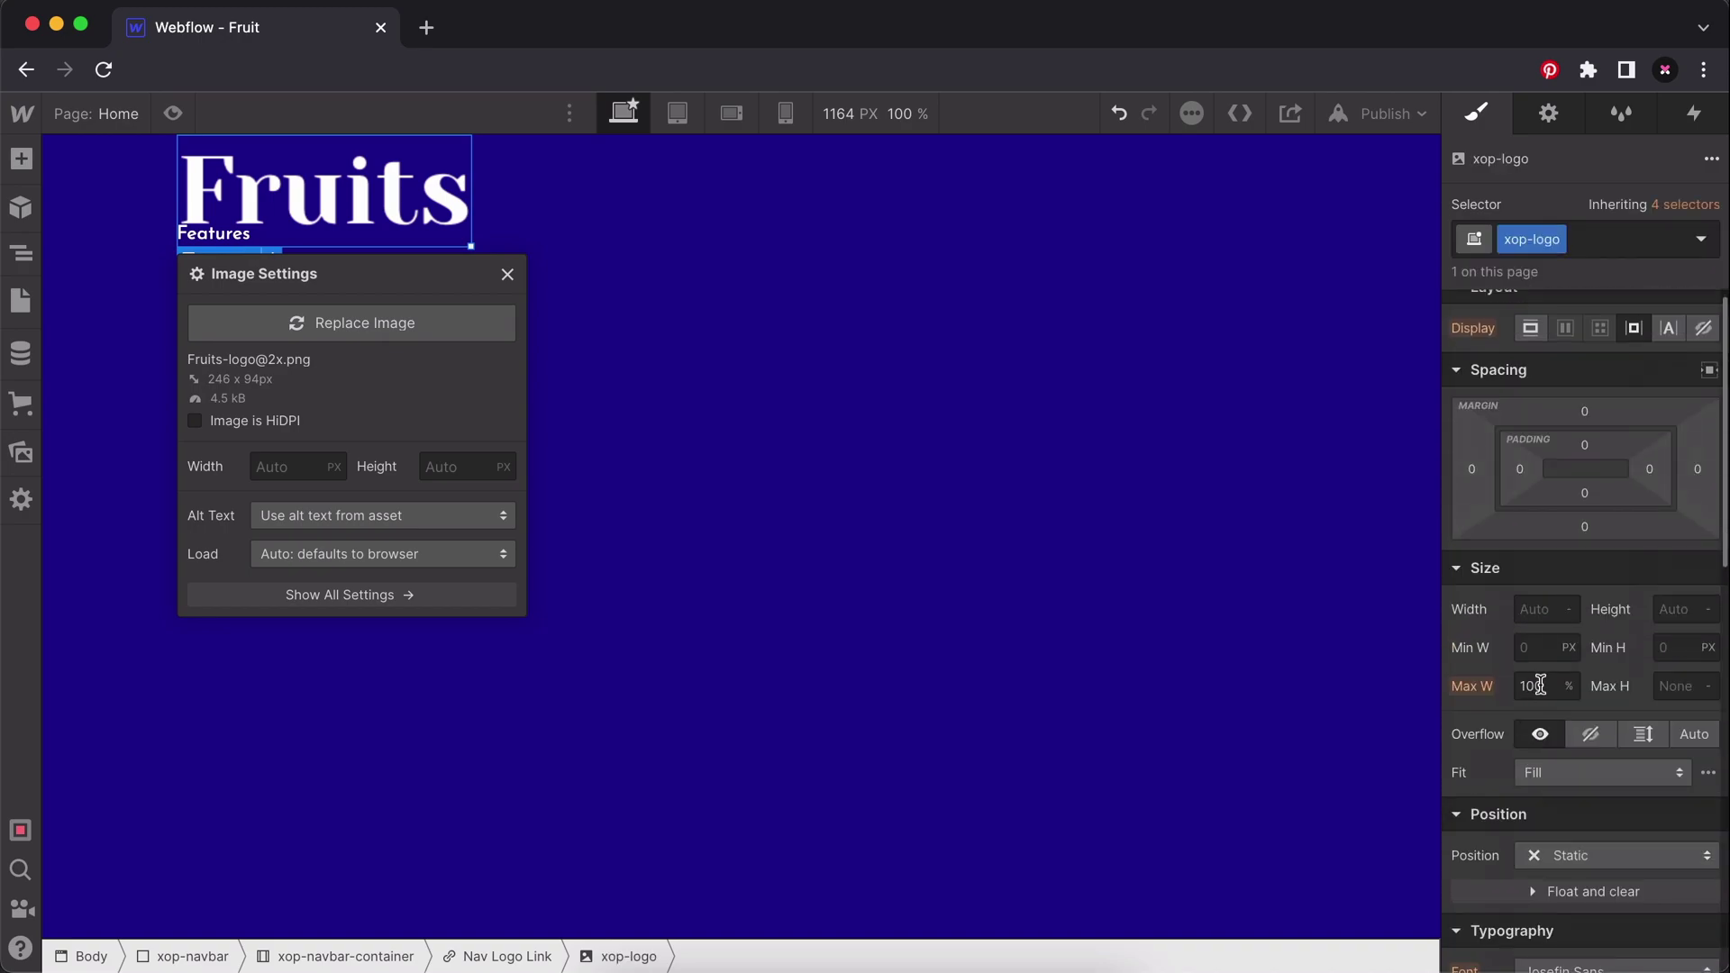
click(1522, 690)
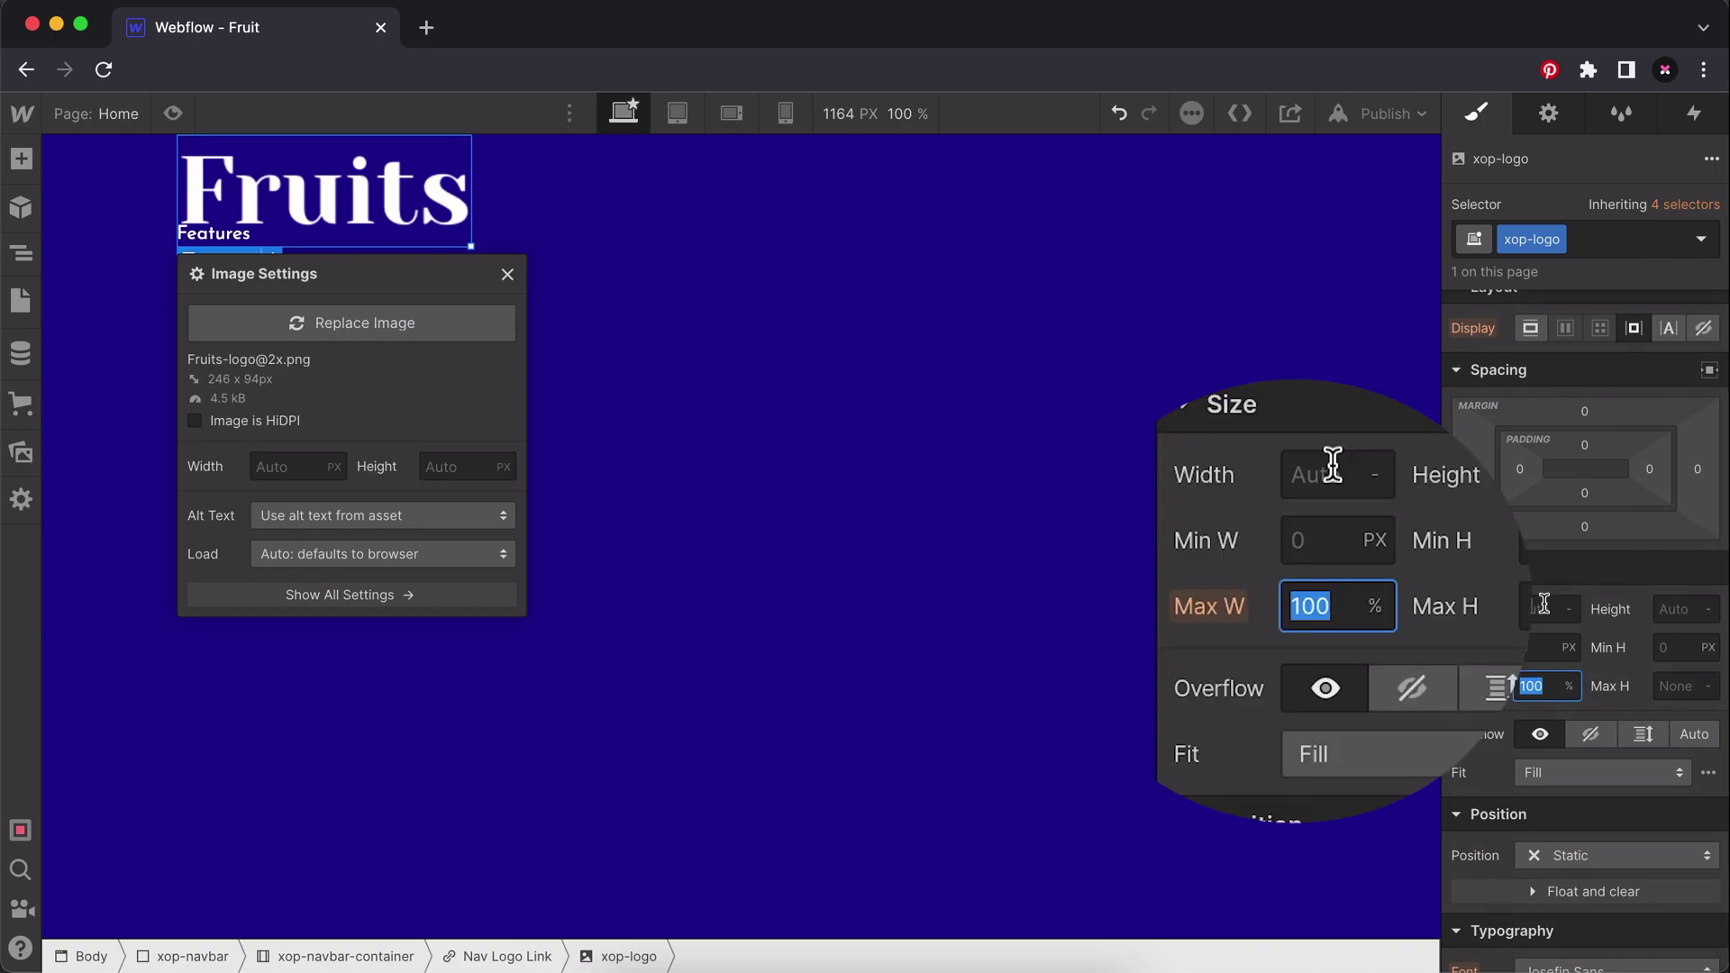
text(100px)
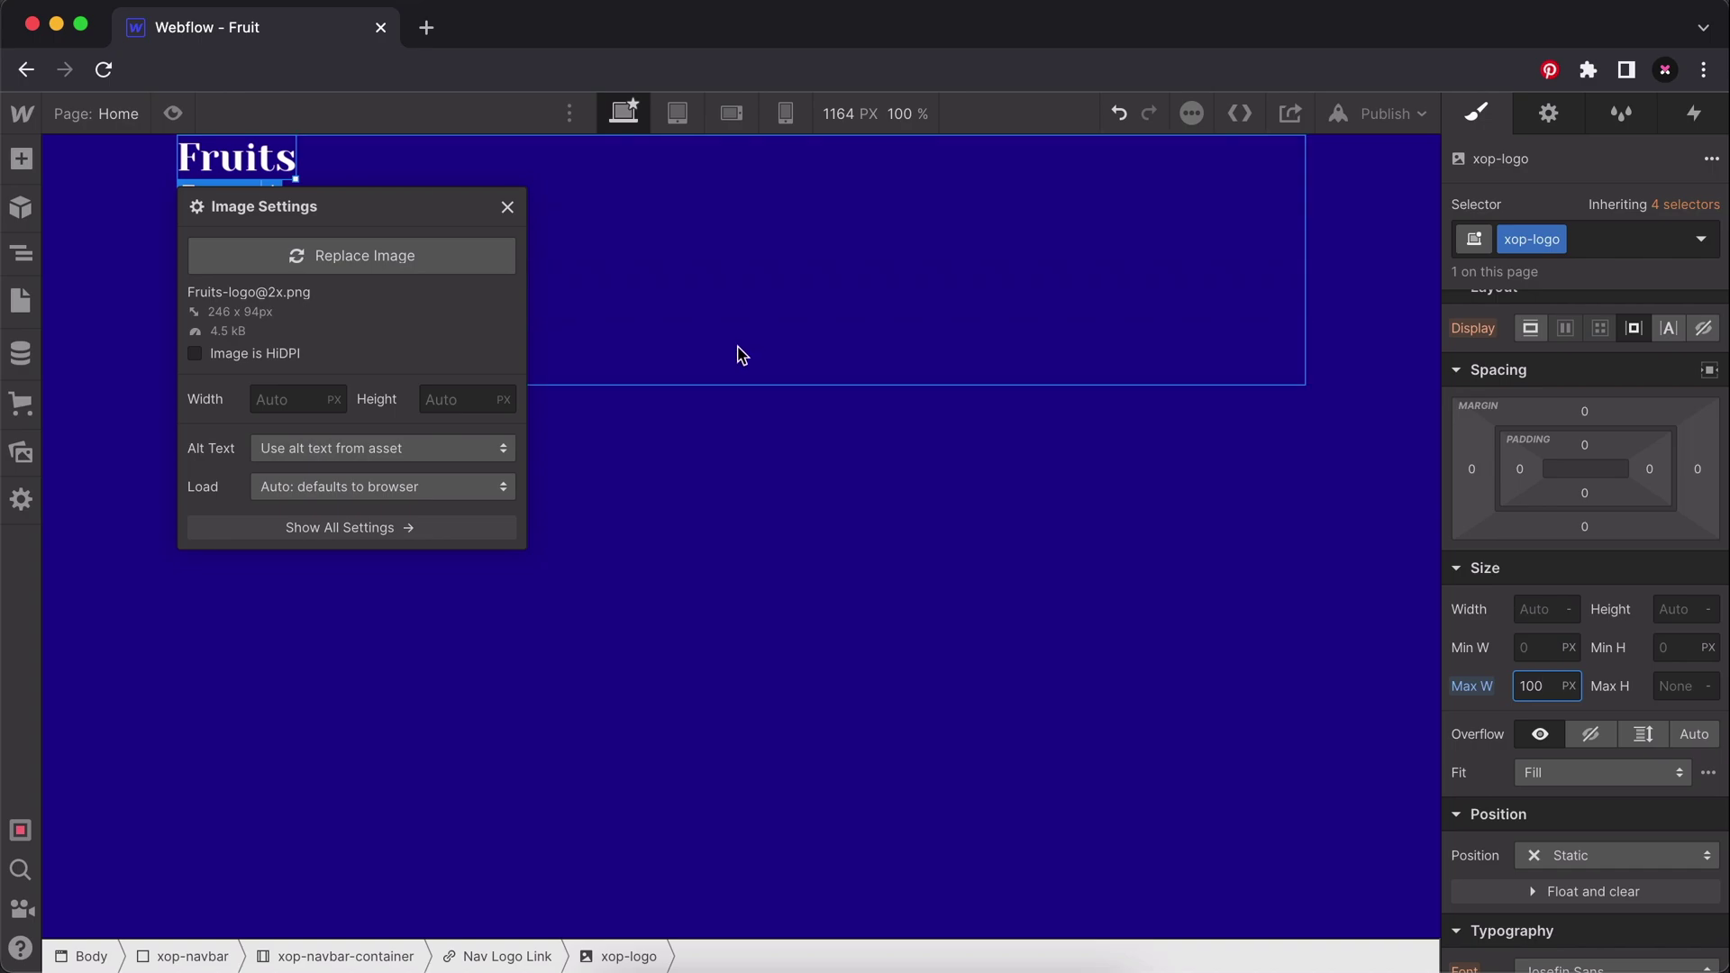
Relabel the navbar button to read Download.
double_click(243, 357)
click(313, 385)
click(263, 364)
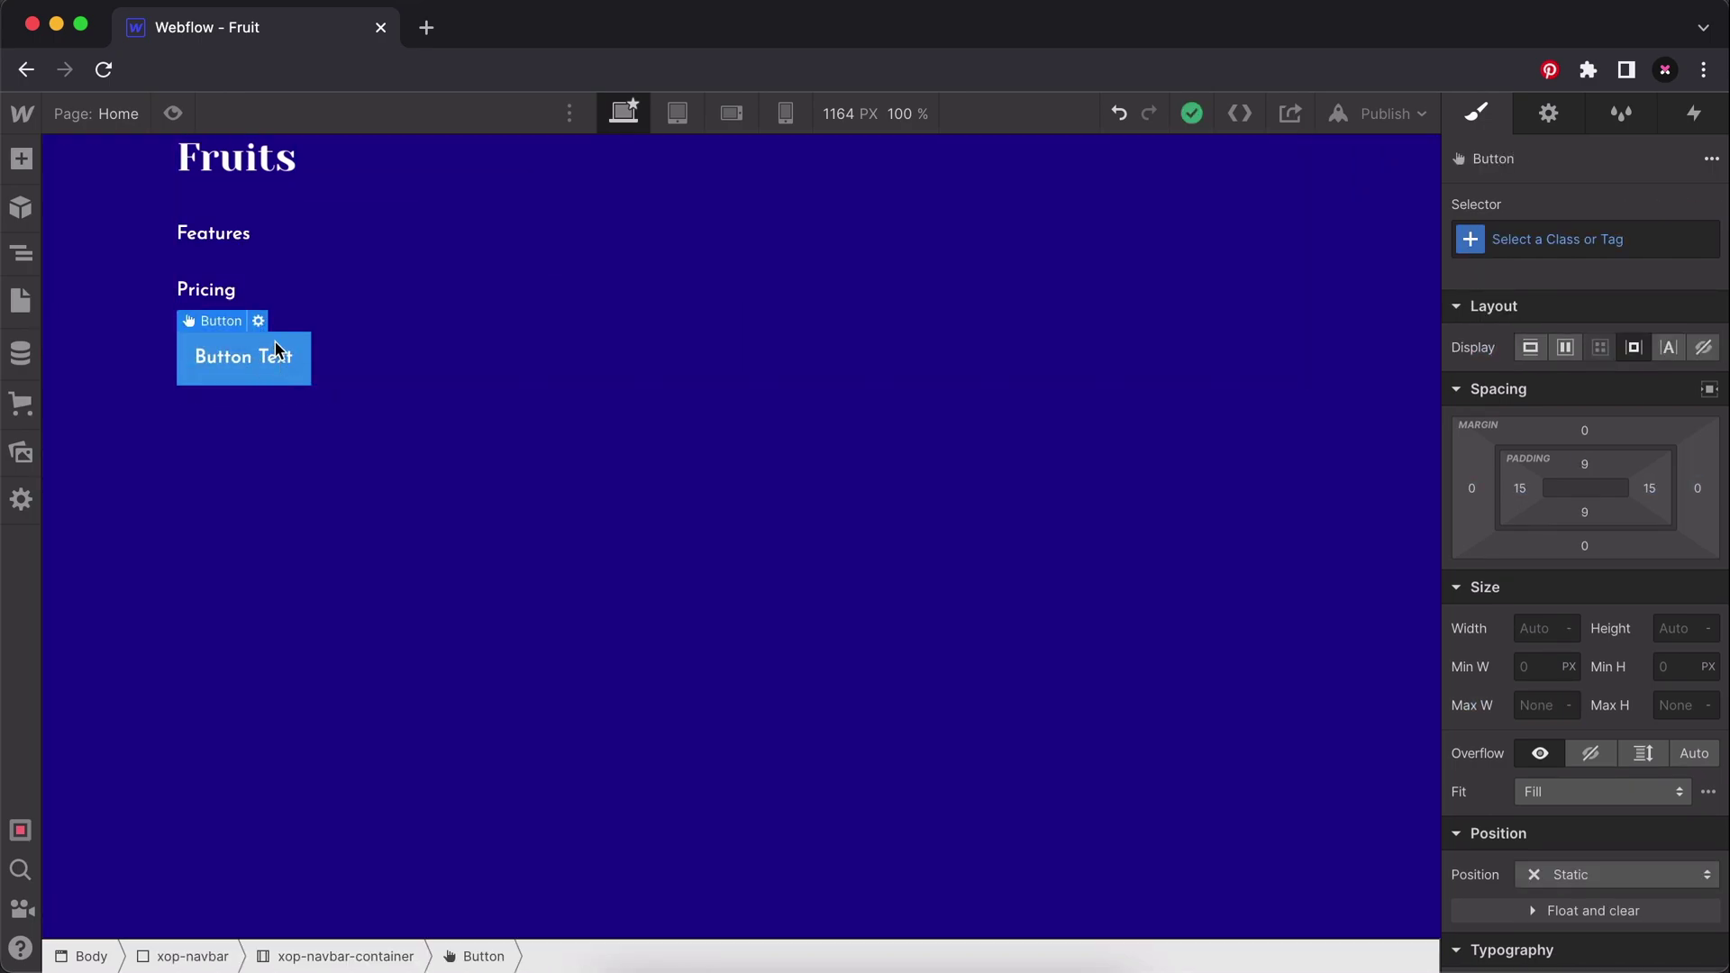
double_click(276, 356)
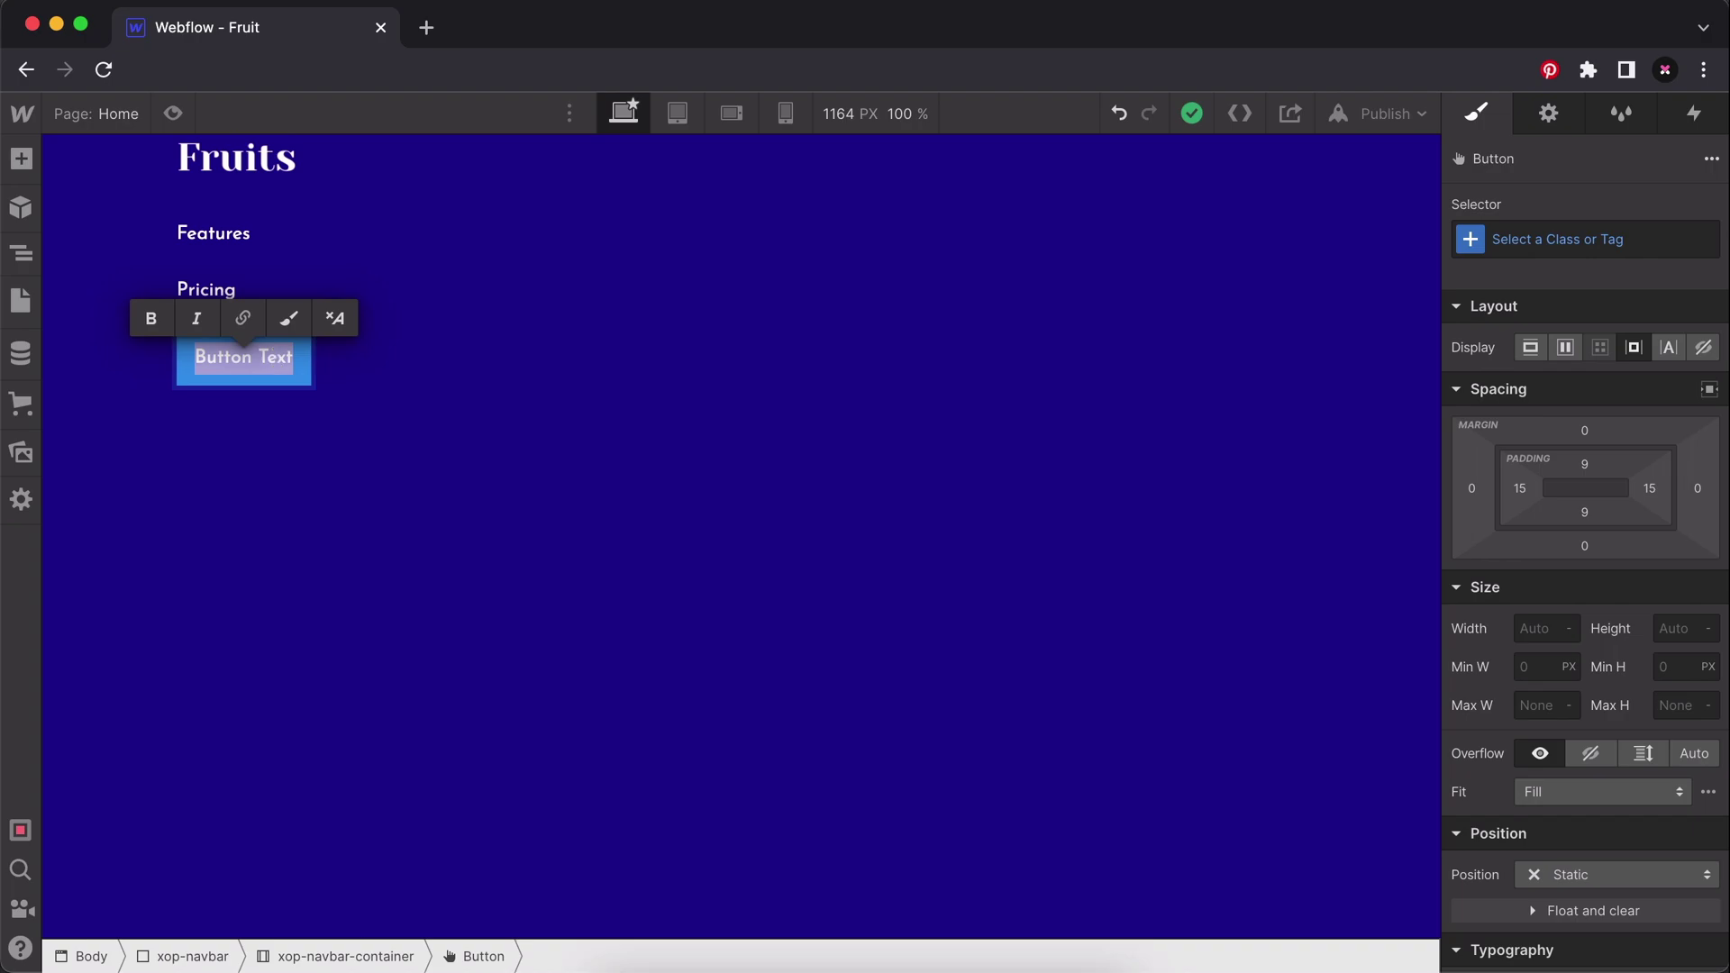
text(Download)
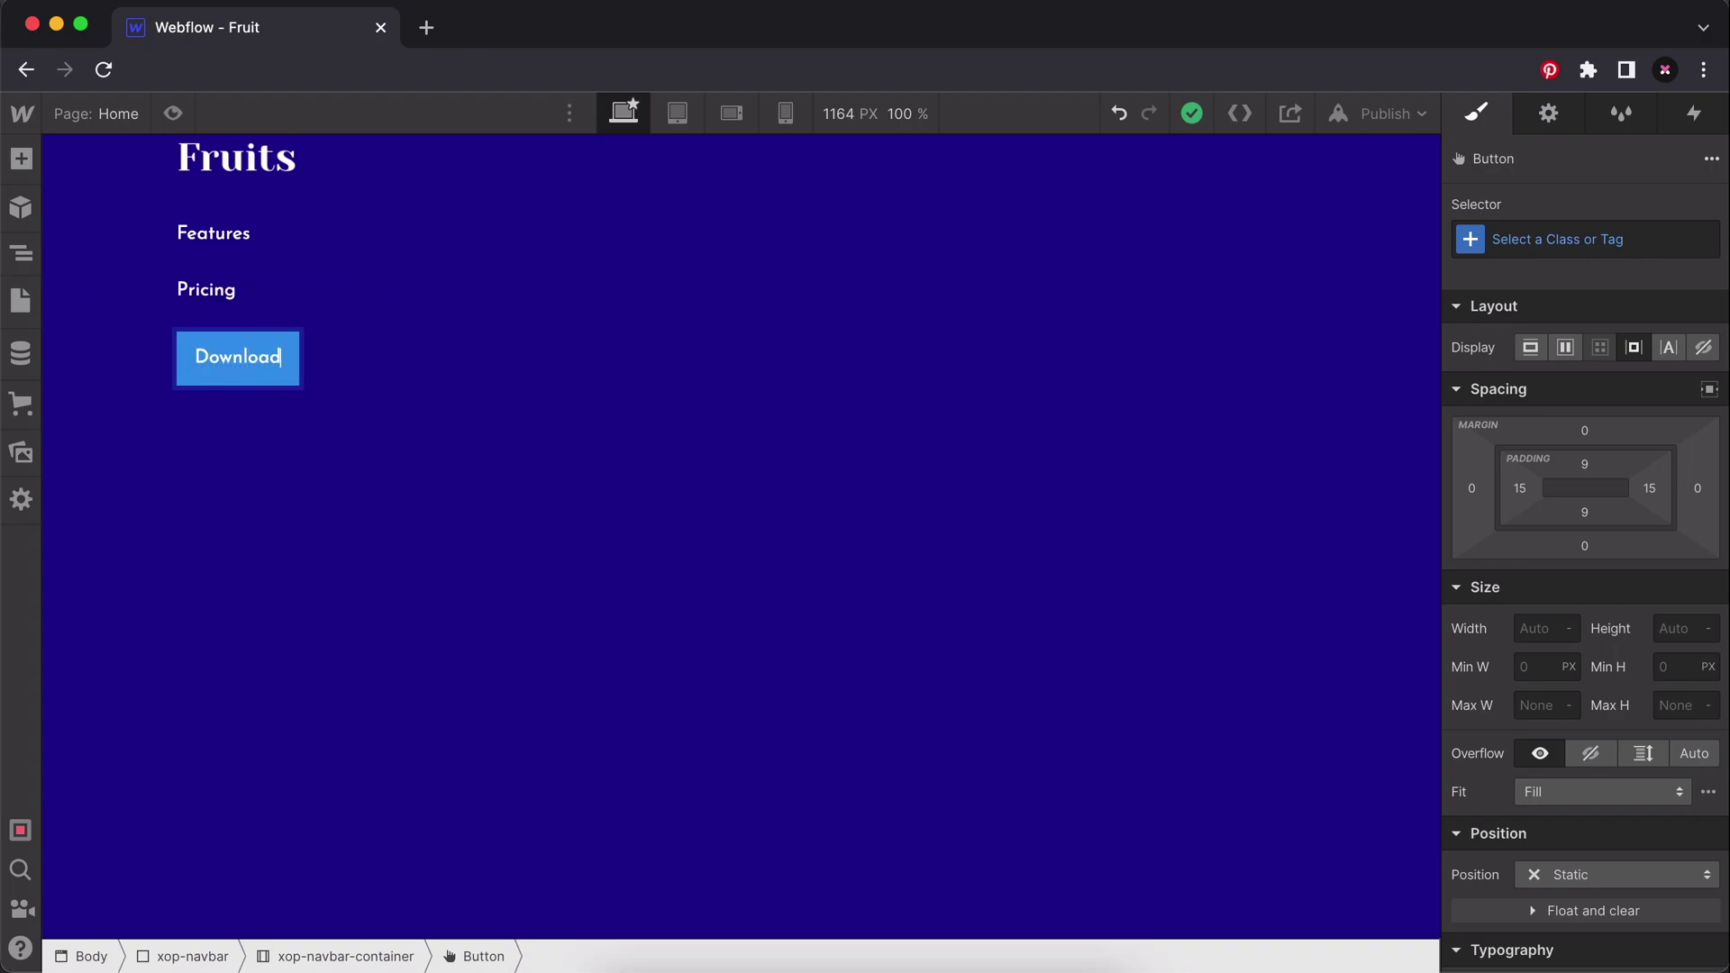
click(352, 425)
click(282, 363)
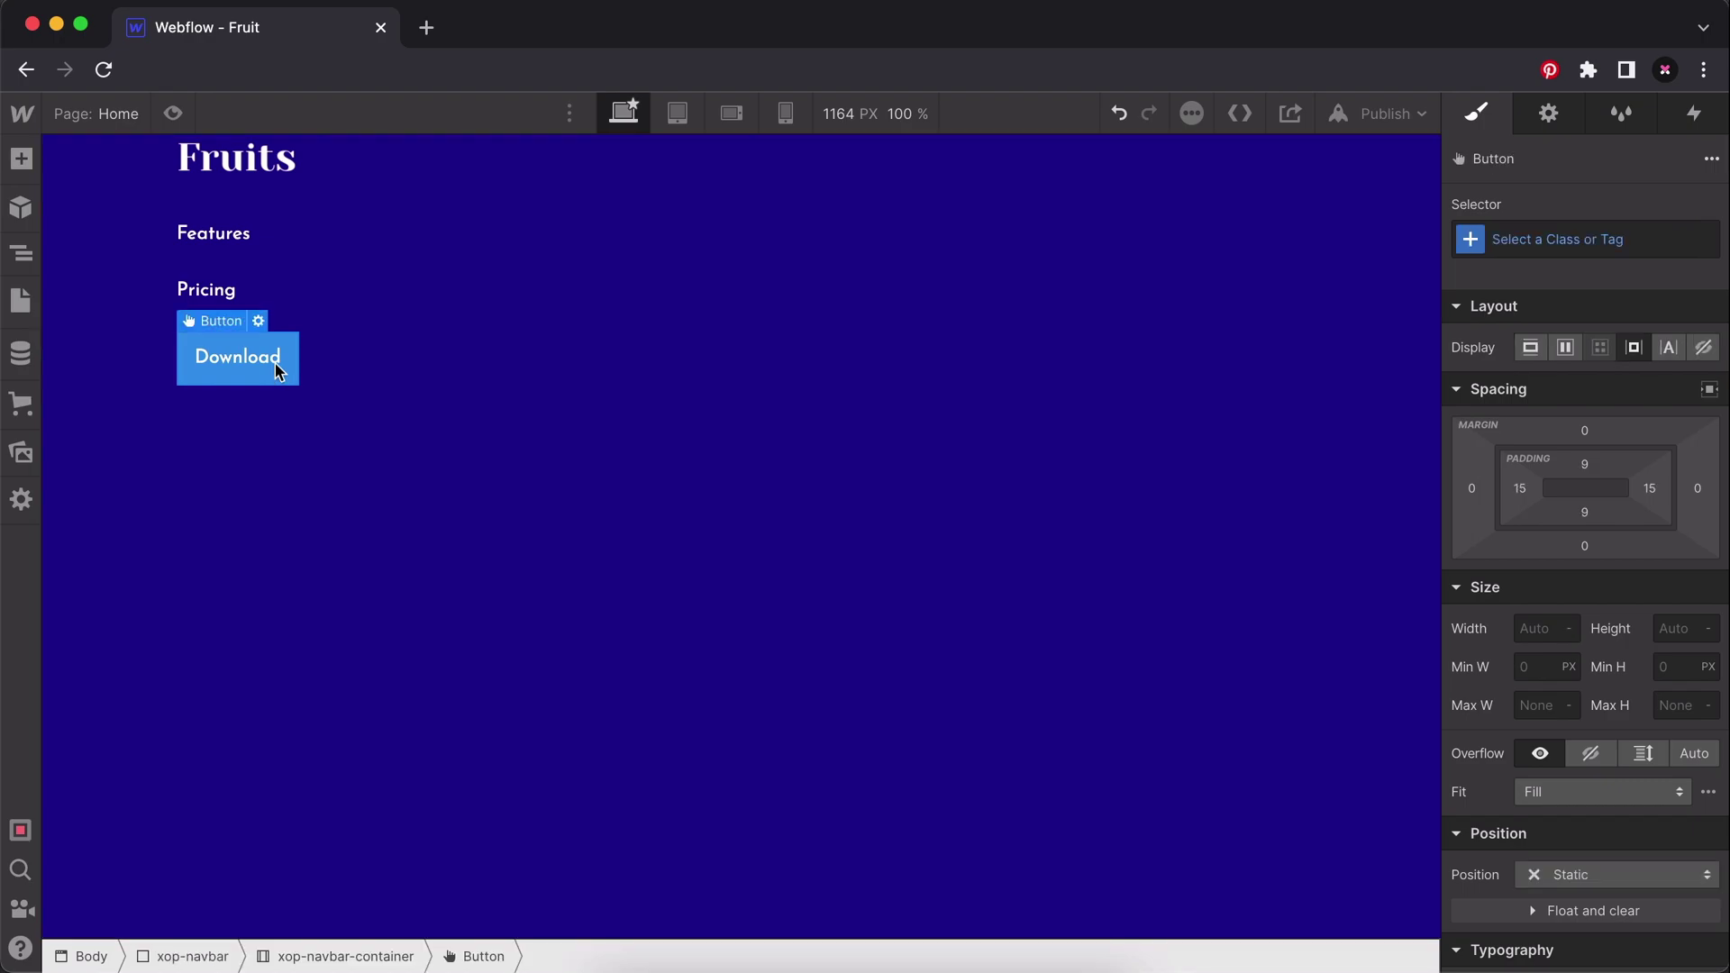
Give the button 40 left and right padding and 10 top padding.
click(1520, 489)
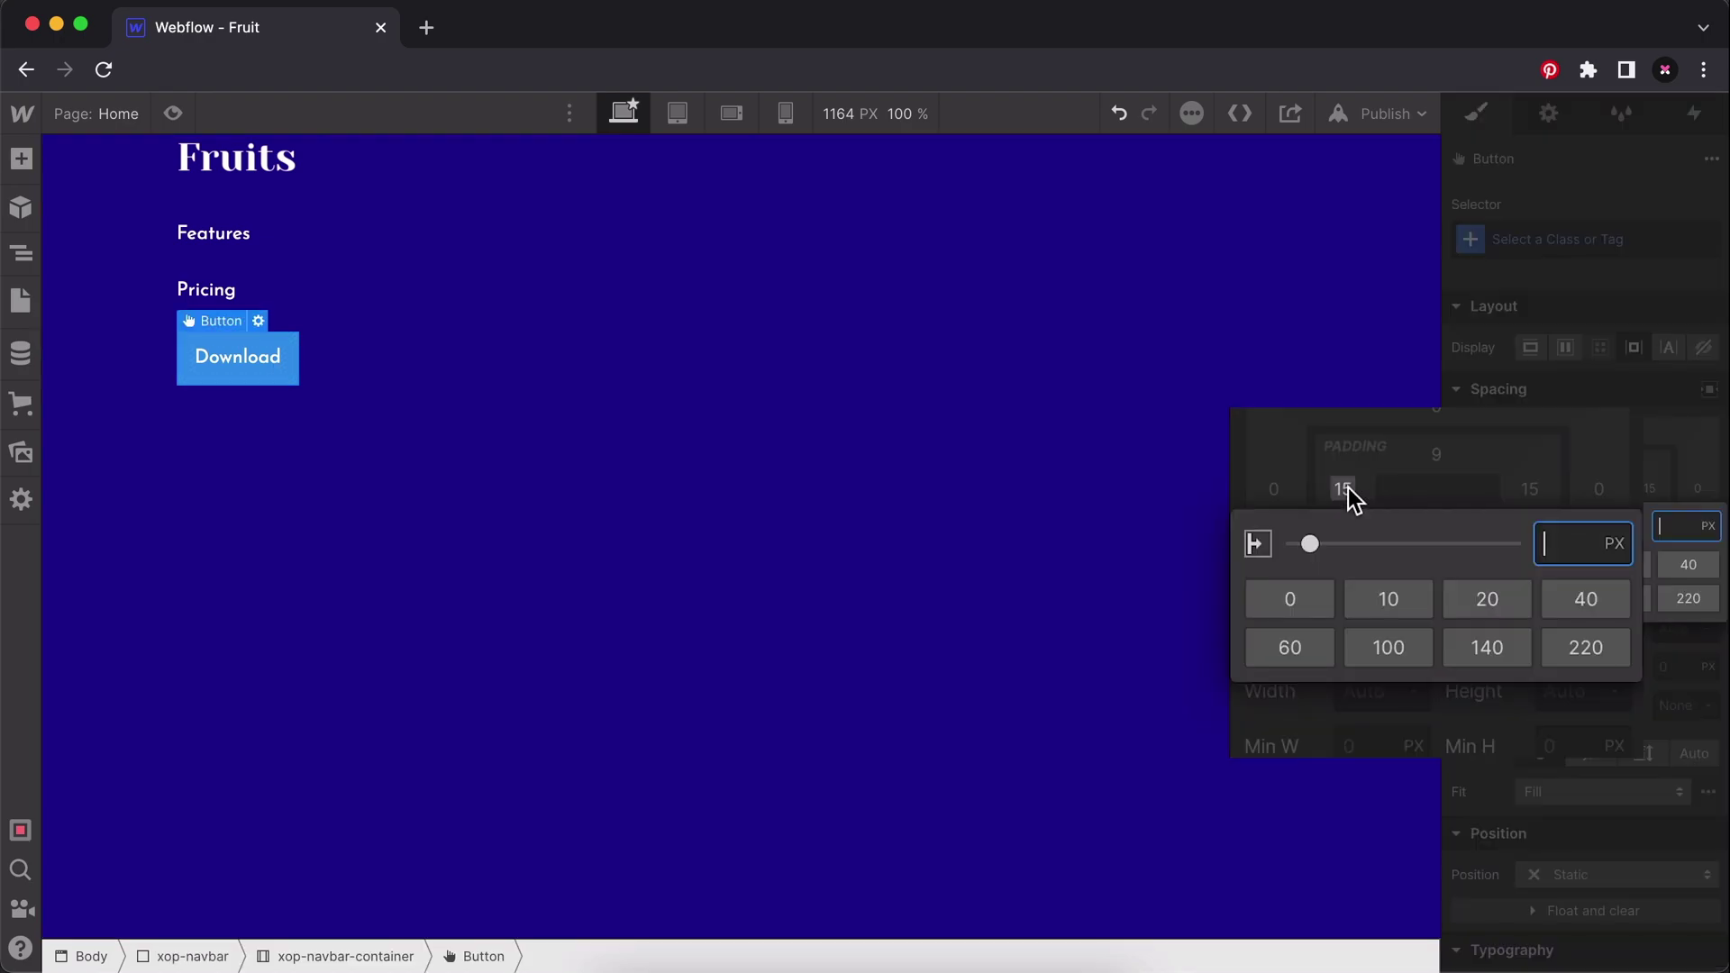
click(1685, 565)
click(1650, 489)
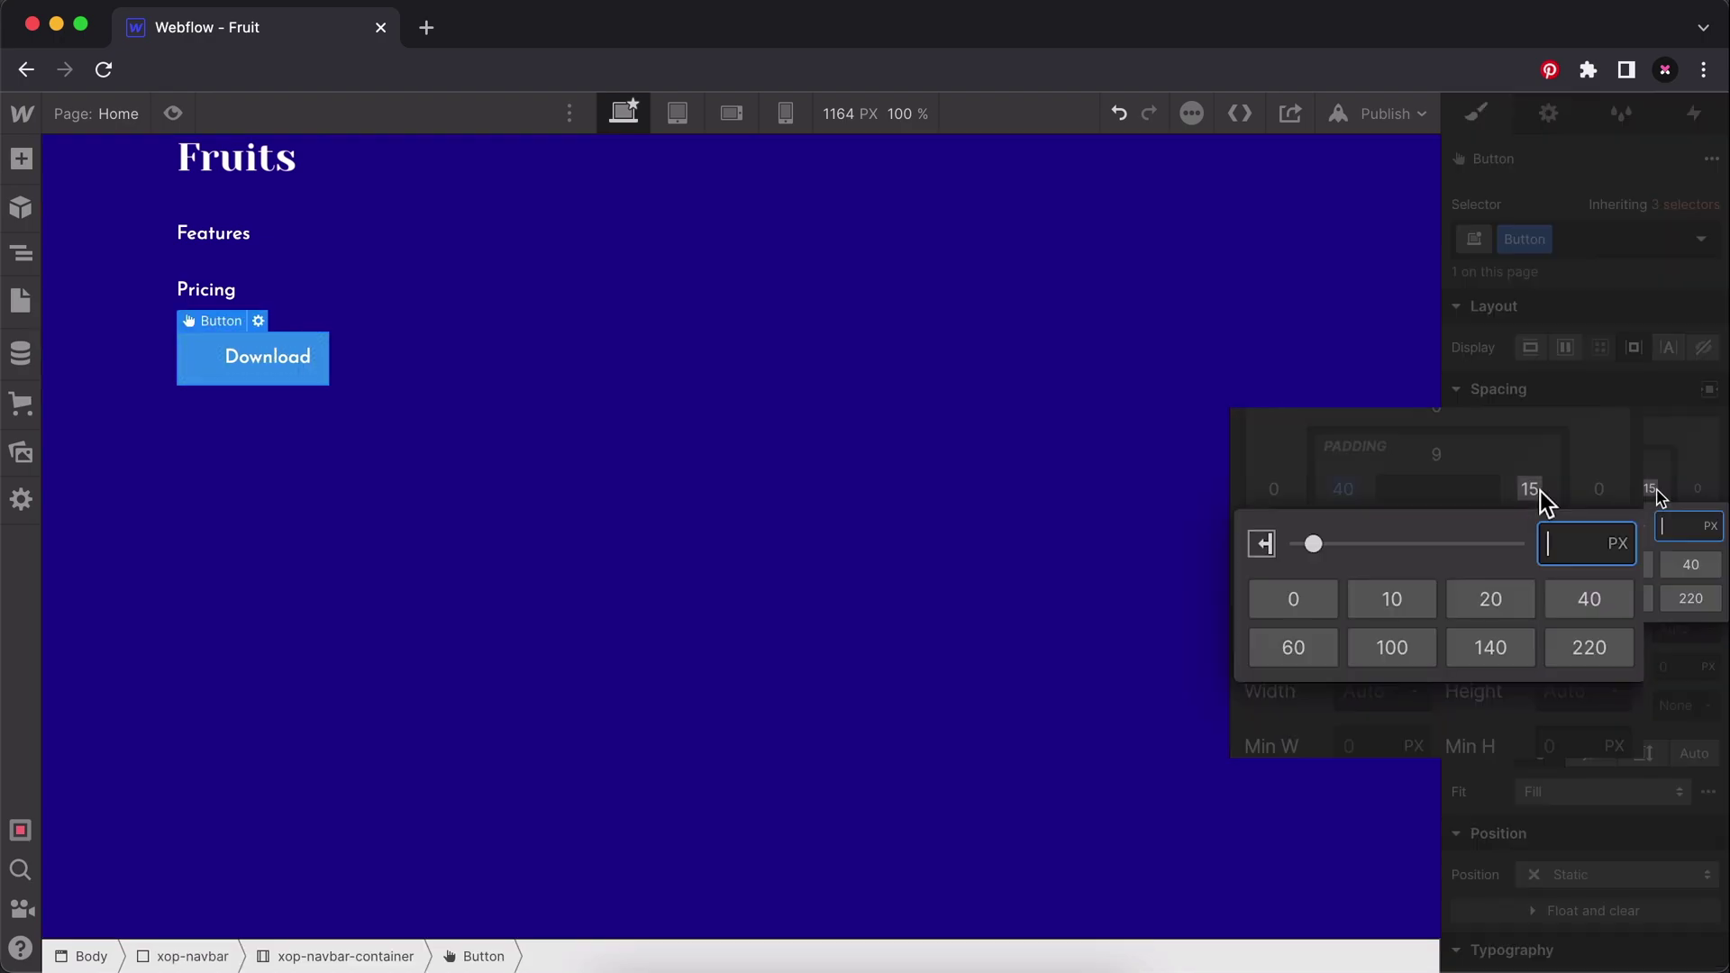
click(1600, 588)
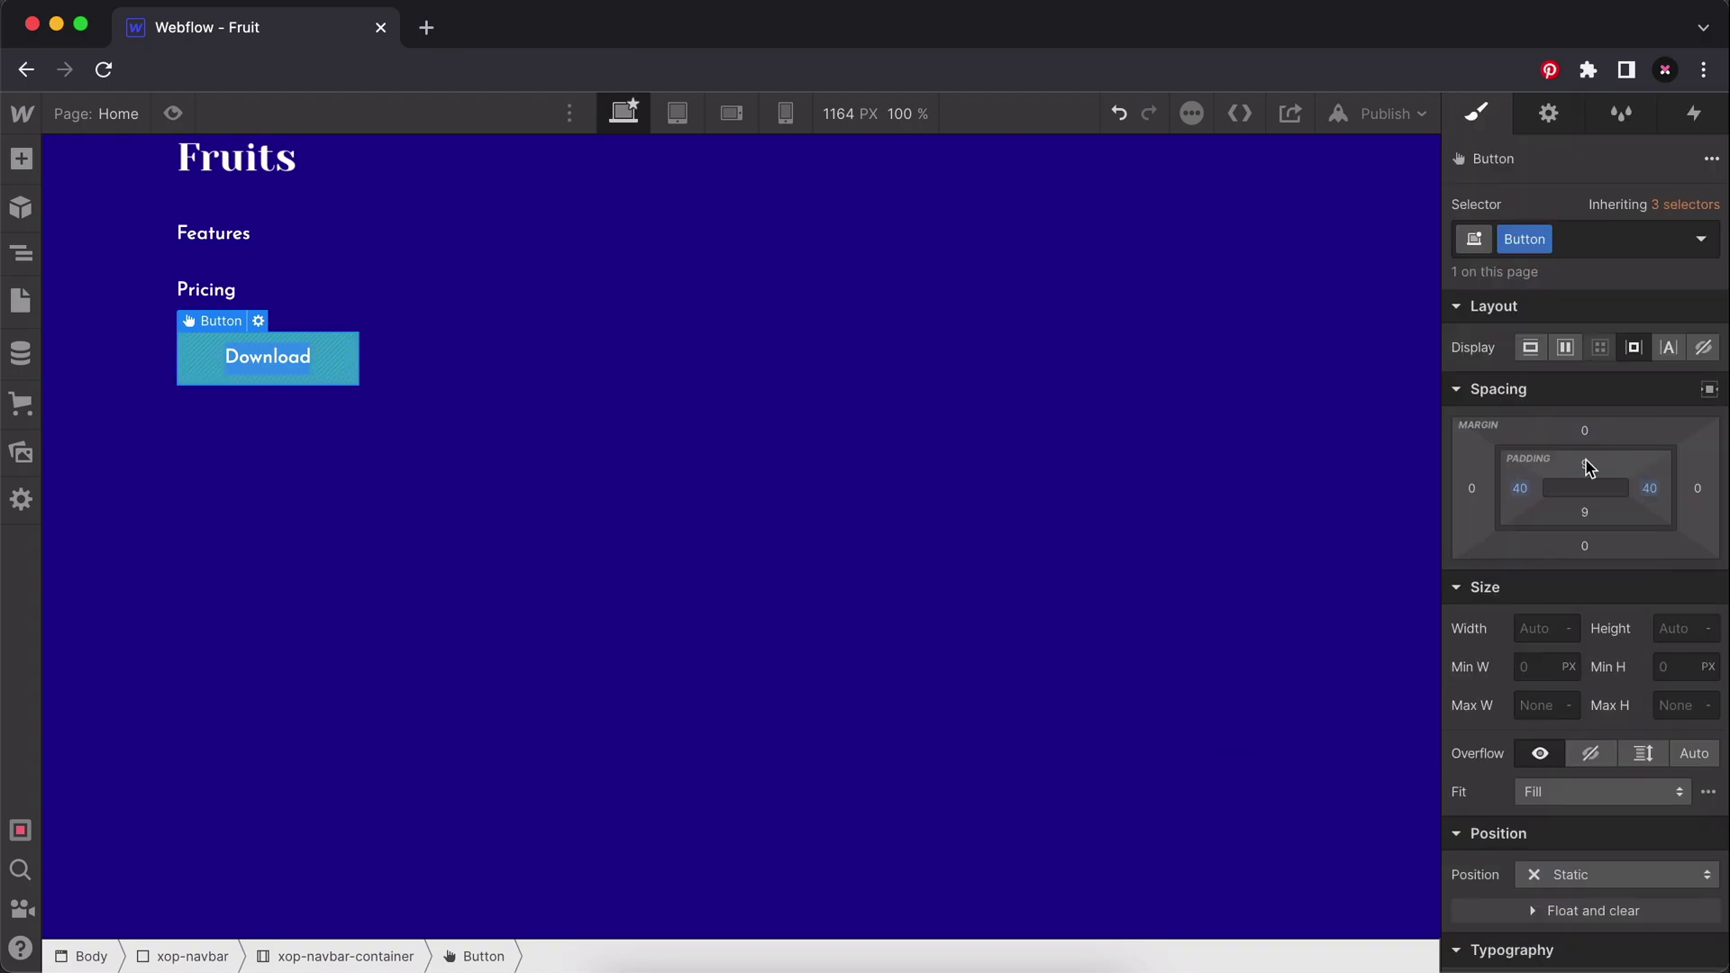
click(1586, 469)
text(10)
click(1582, 509)
Make the Download button's background white.
scroll(1556, 501, down, 5)
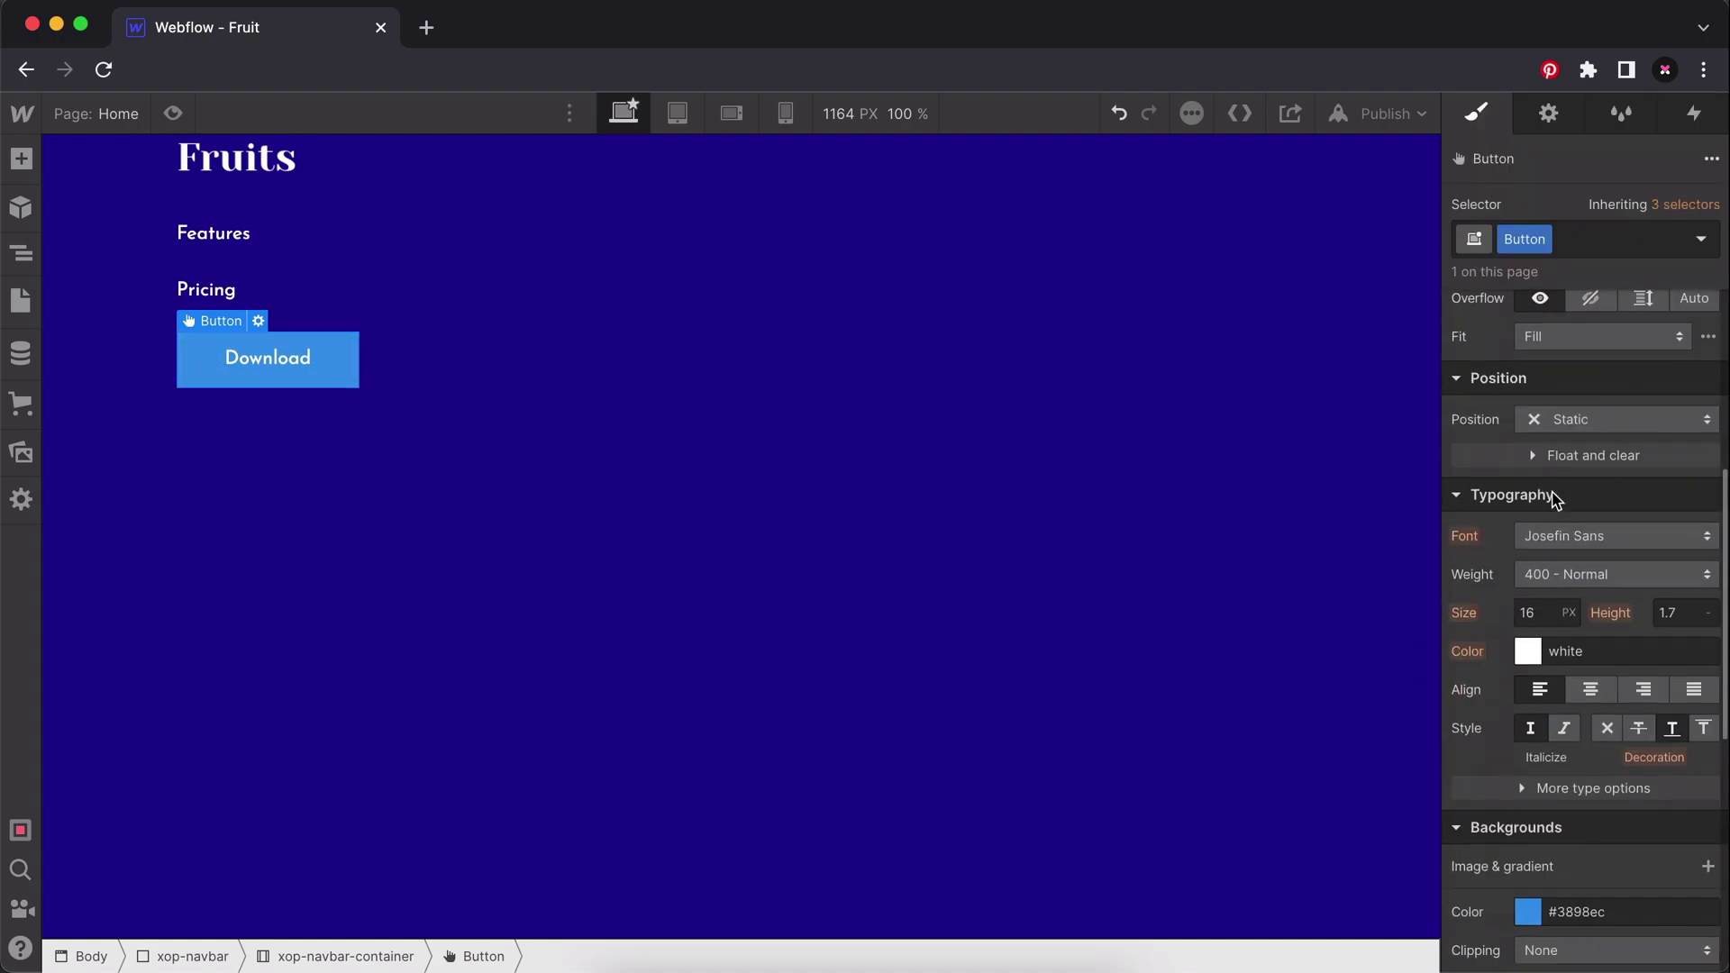
scroll(1555, 501, down, 2)
click(1528, 816)
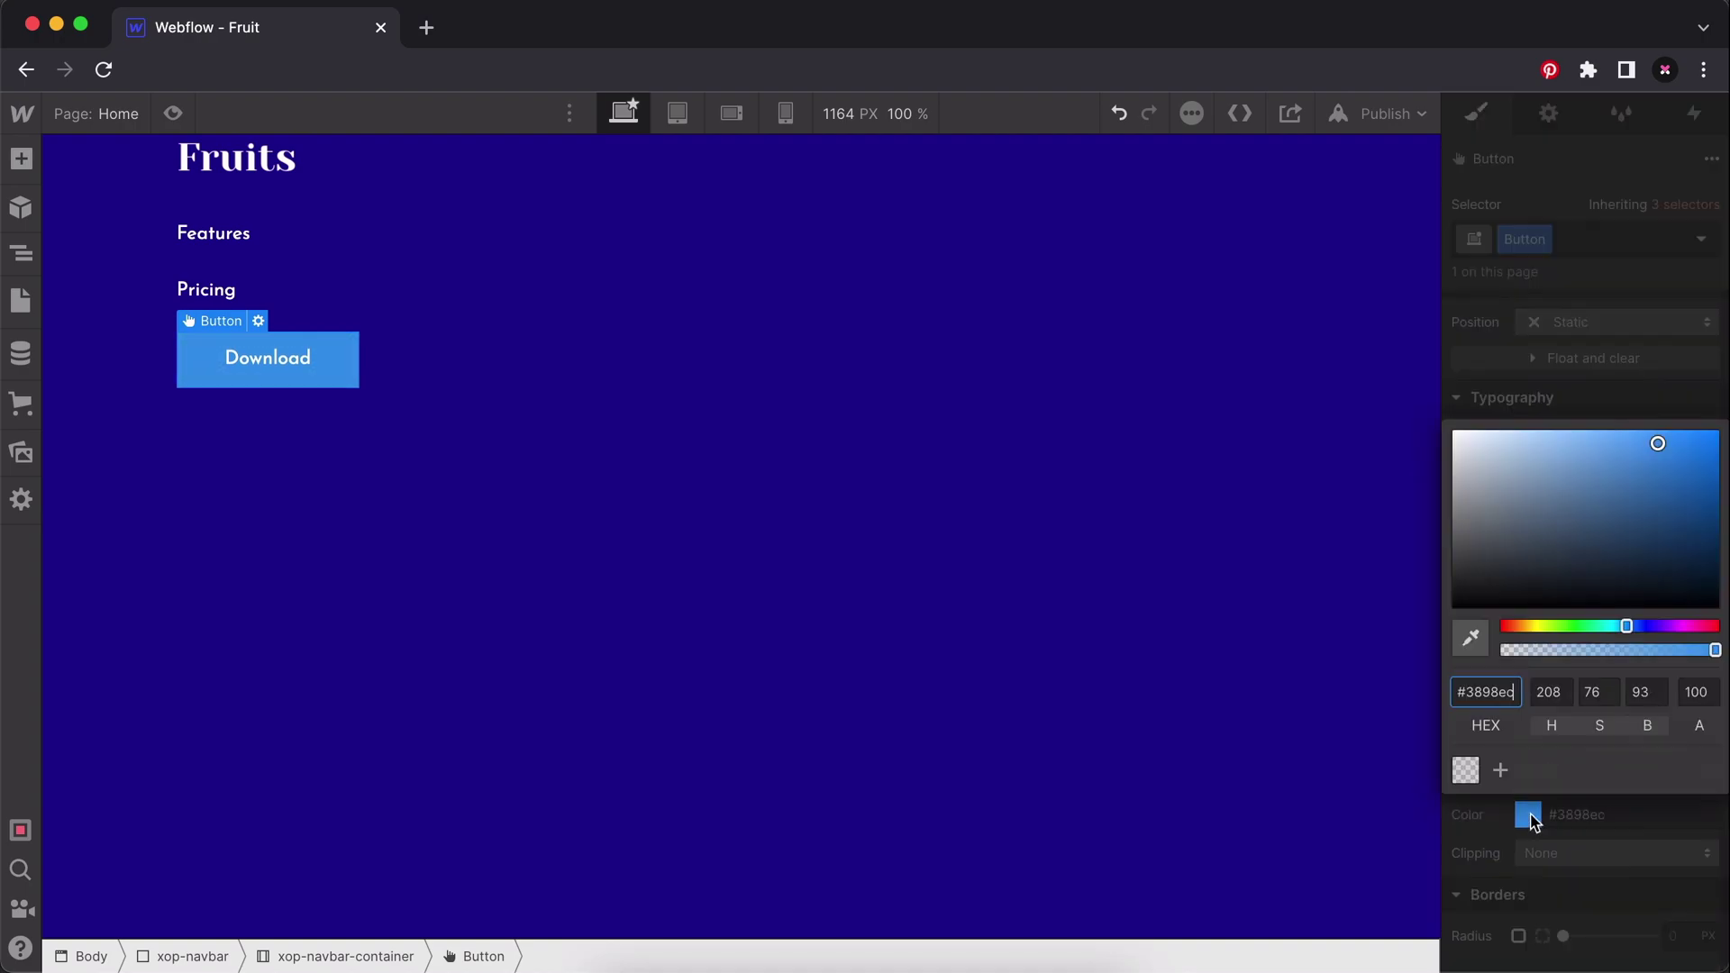
drag(1544, 521, 1406, 357)
click(1583, 811)
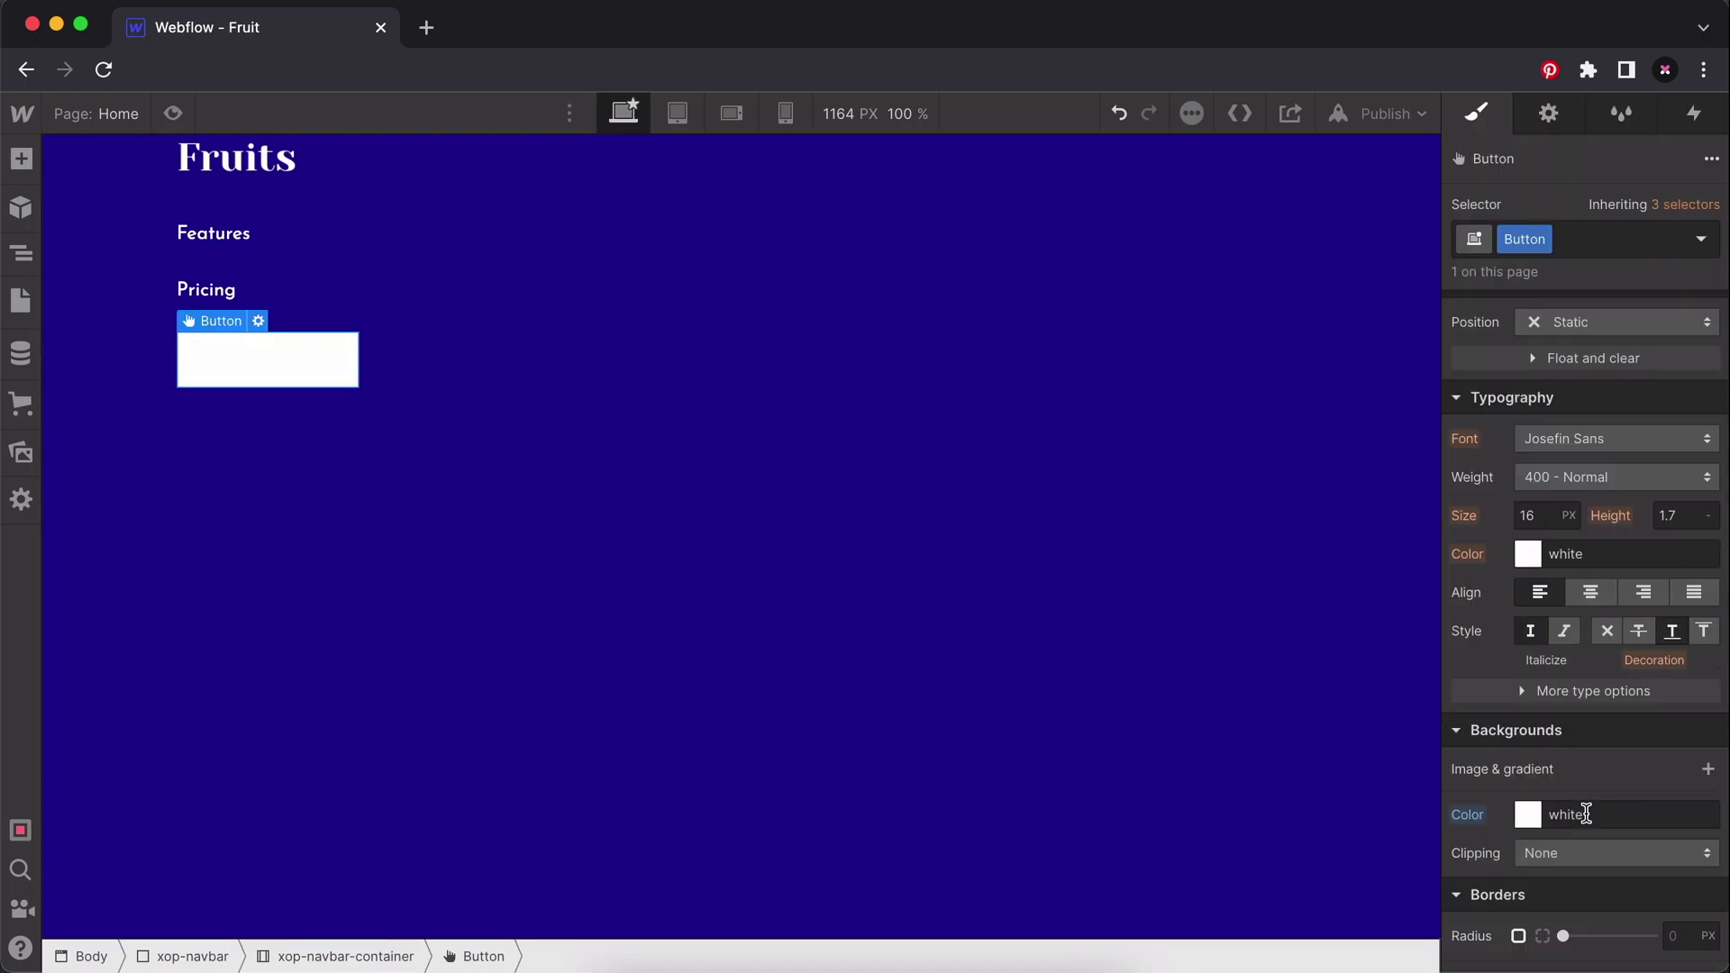
Set the button text to Dark Blue with 600 Semi Bold weight.
click(1542, 558)
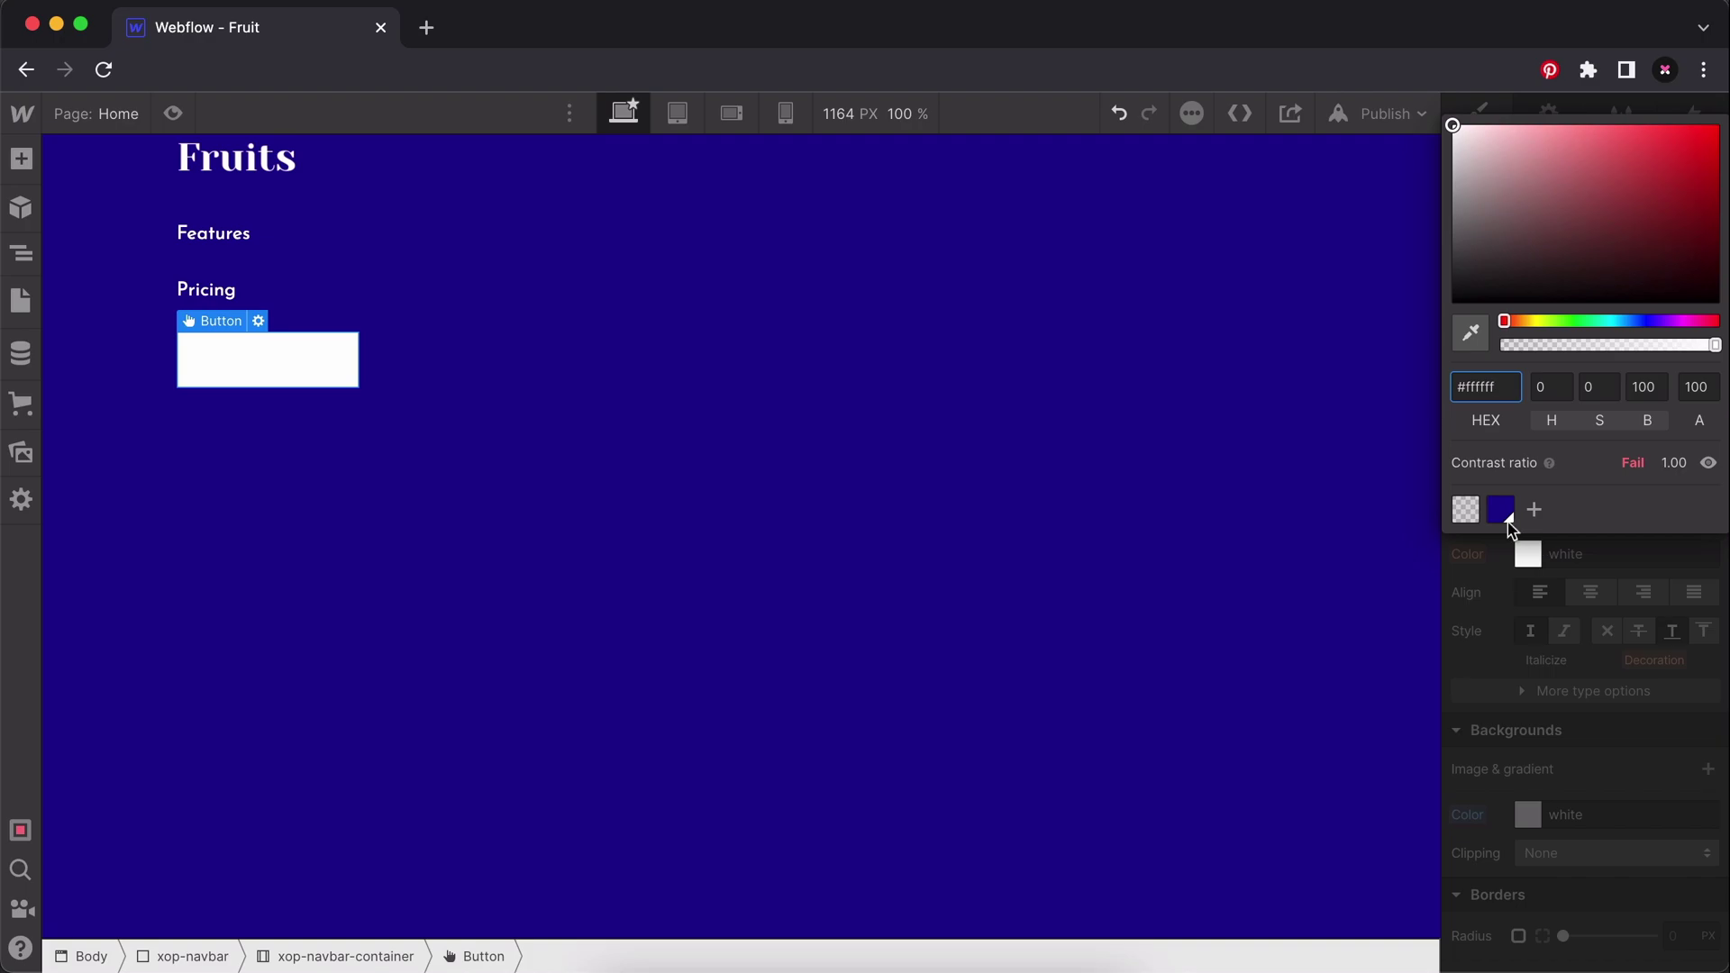
click(1508, 522)
click(1498, 638)
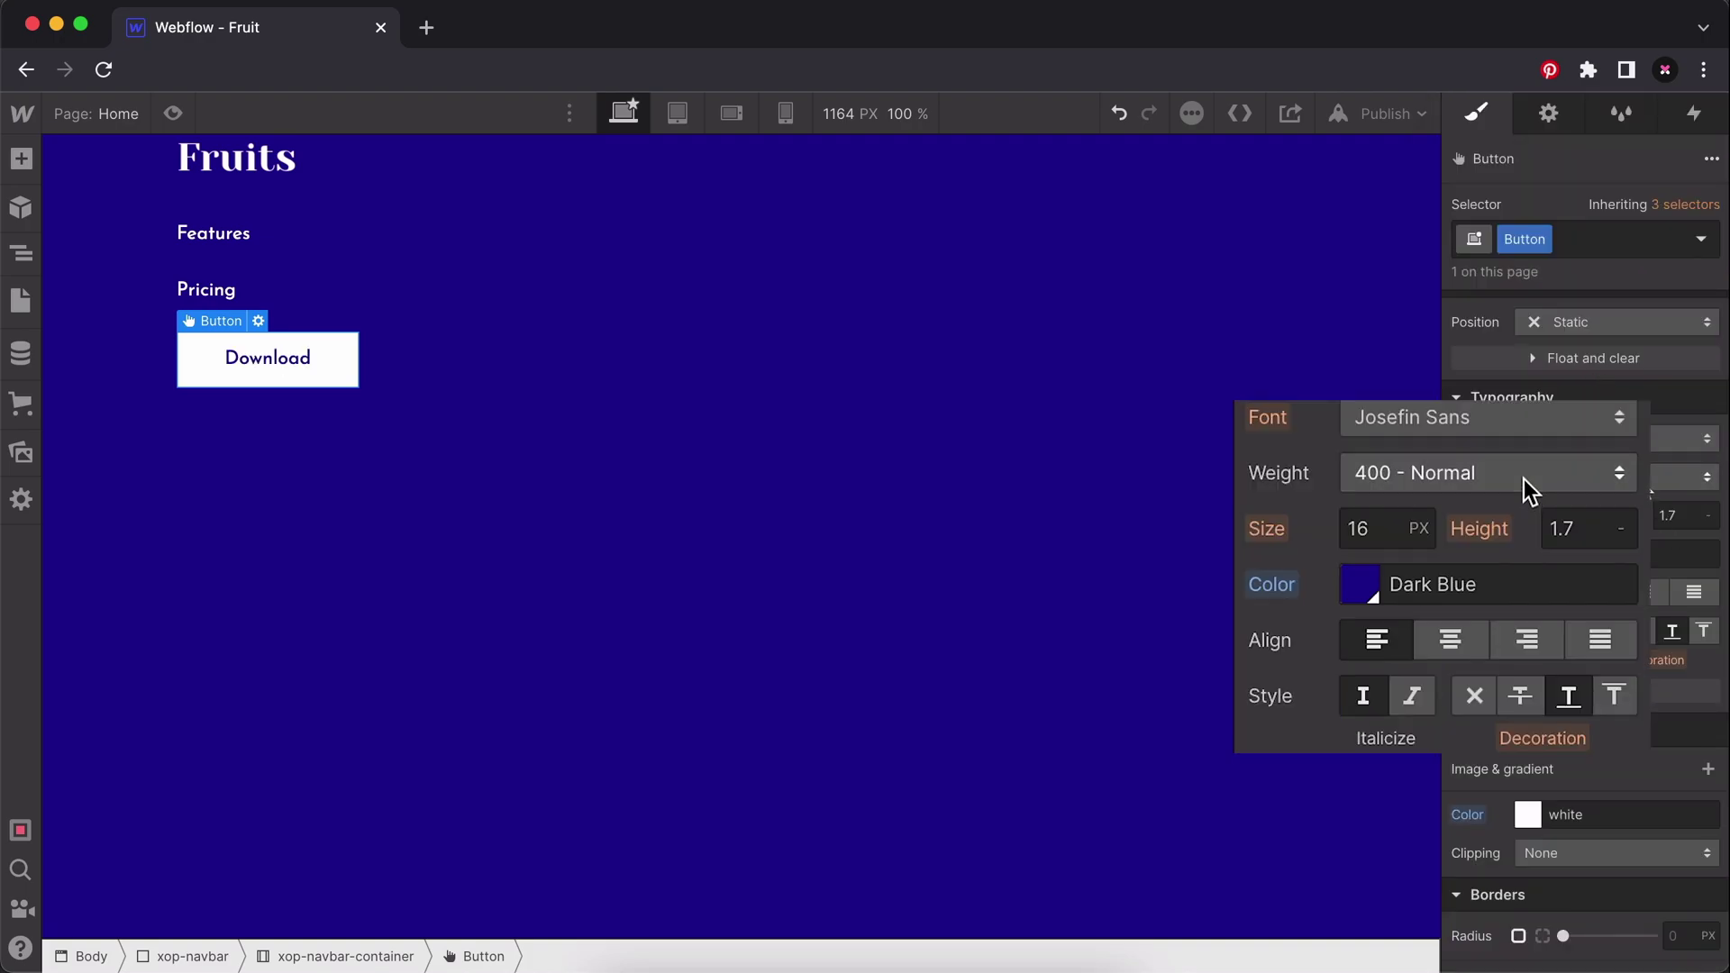
click(1630, 478)
click(1468, 559)
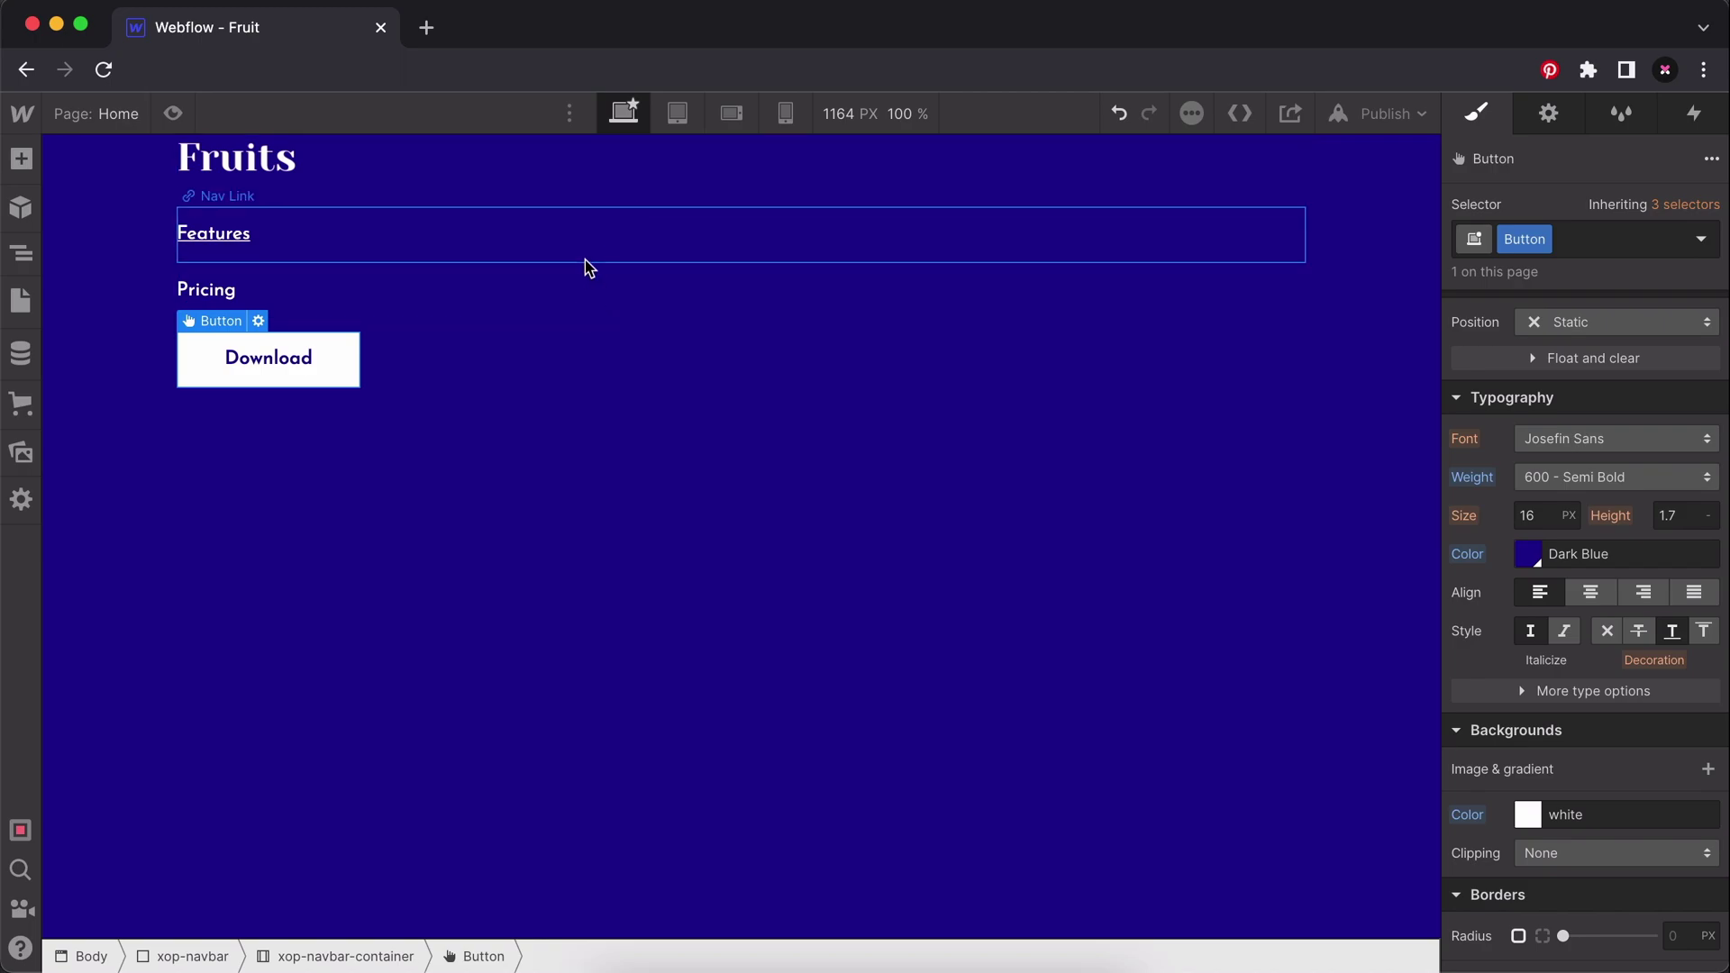
Relabel the Features and Pricing links as Home and Definition.
click(588, 268)
double_click(589, 267)
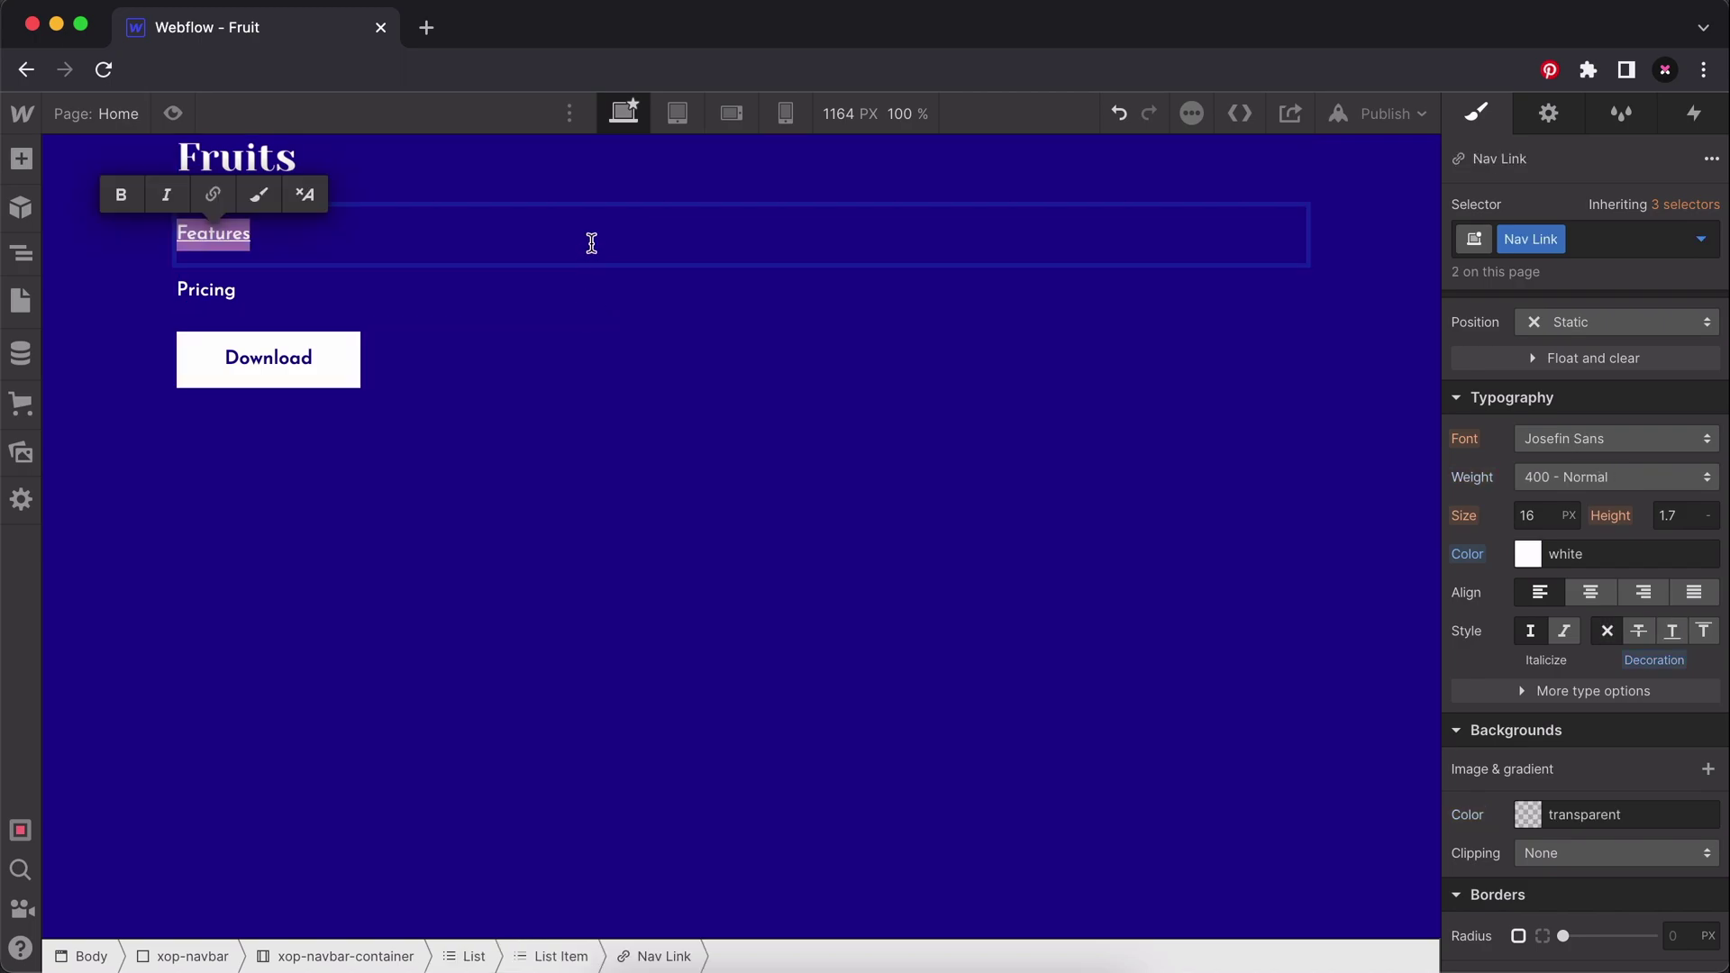
text(Home)
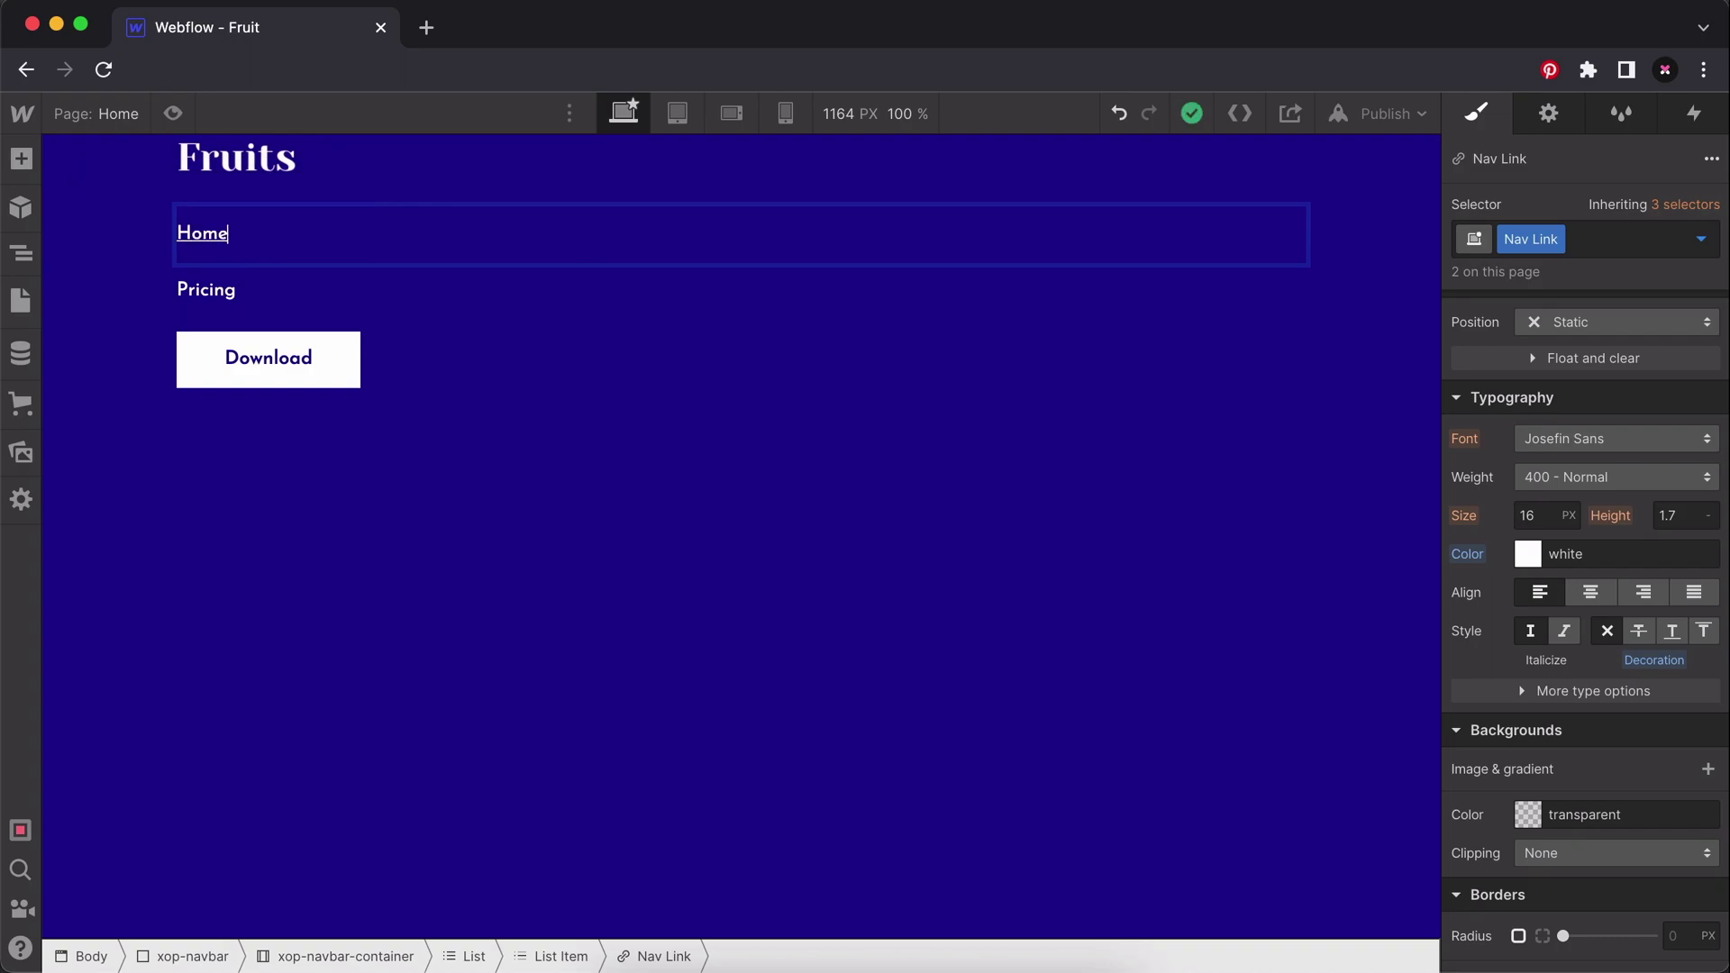
click(545, 317)
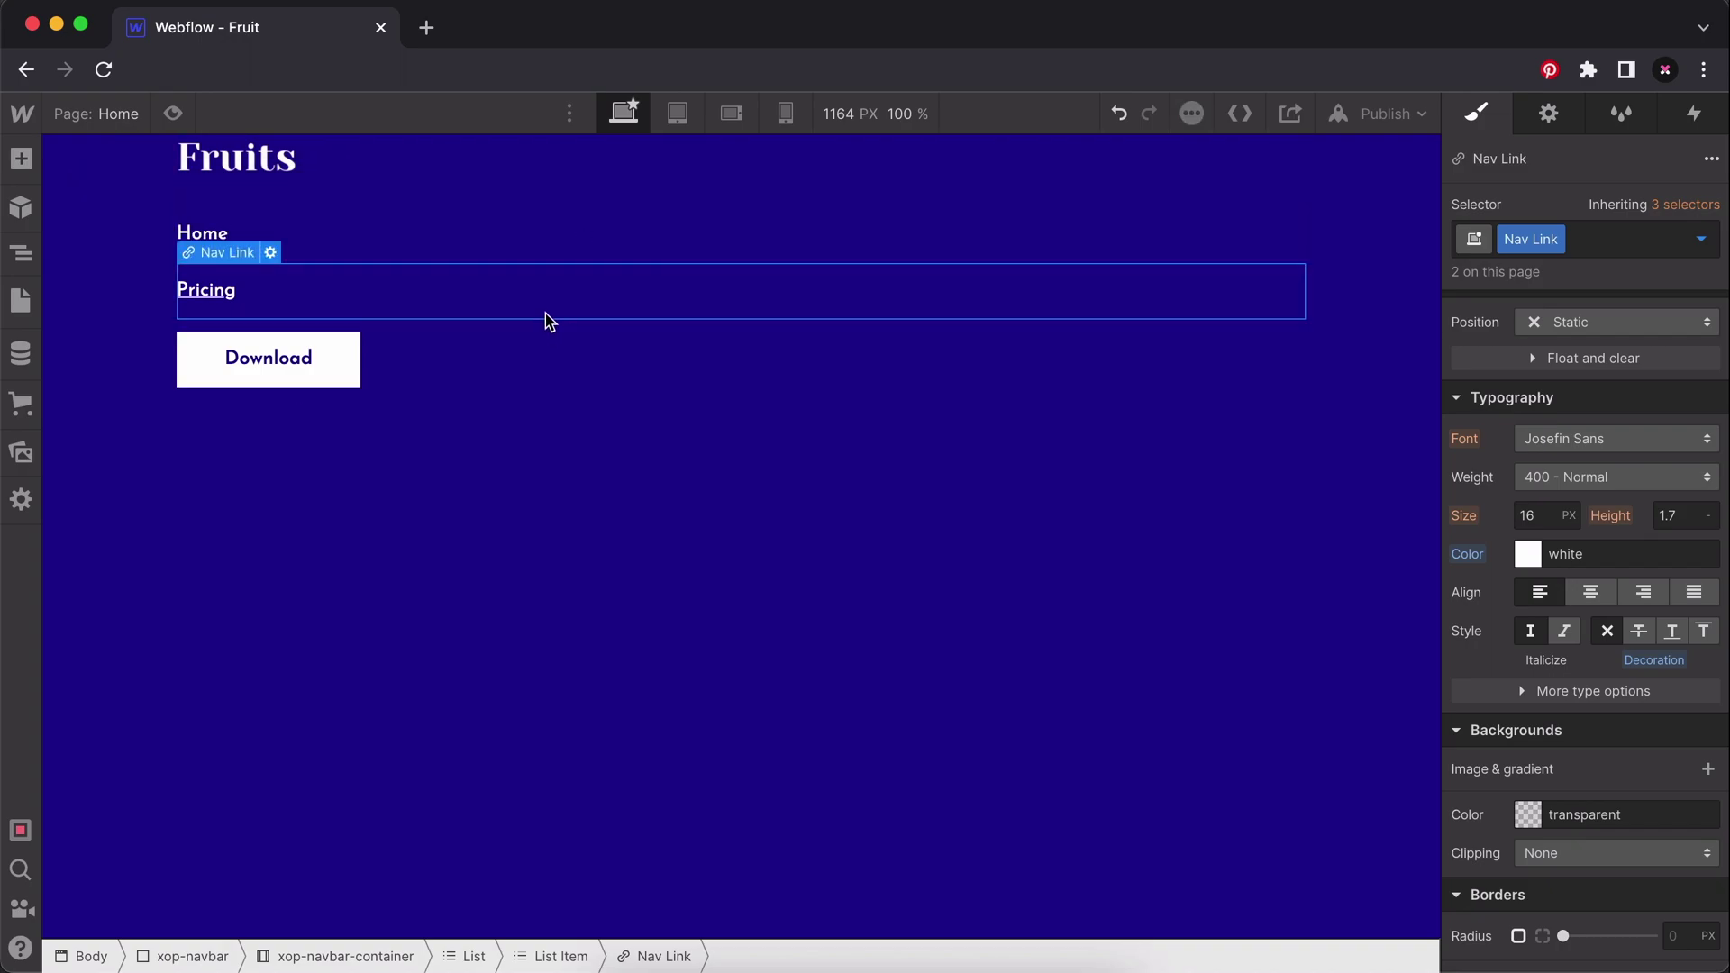
double_click(545, 315)
text(Definition)
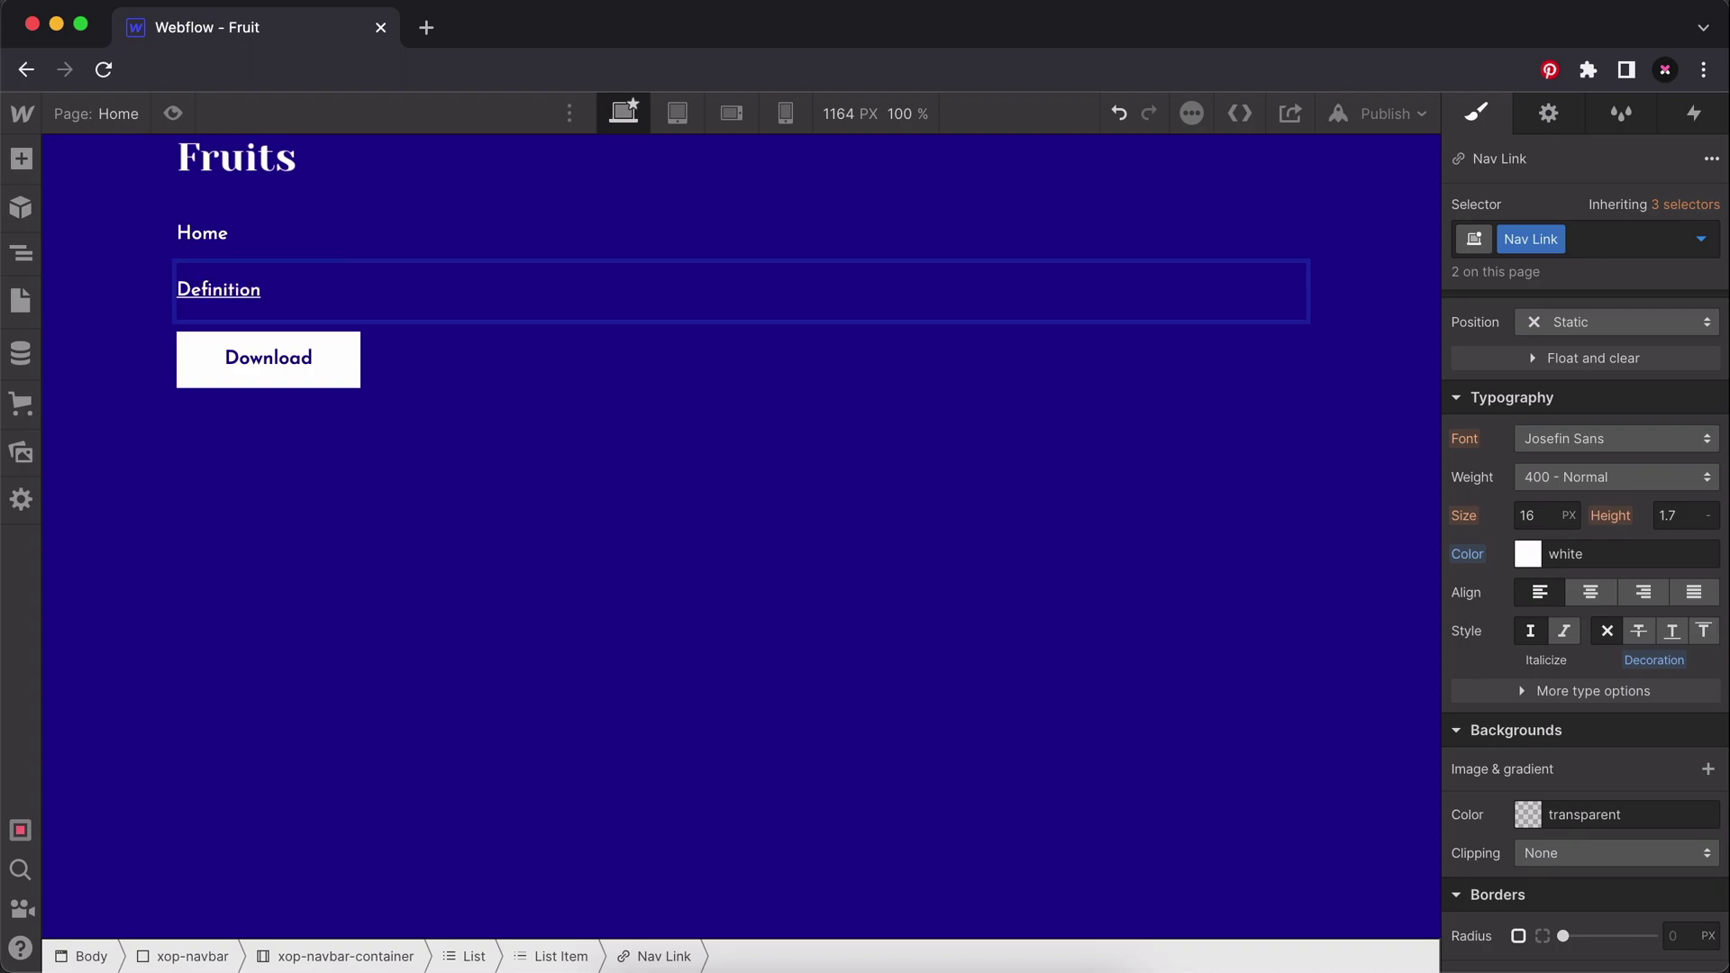
key(Escape)
click(629, 344)
click(571, 301)
Duplicate the Definition link to create Anatomy and Nutrition links.
right_click(573, 301)
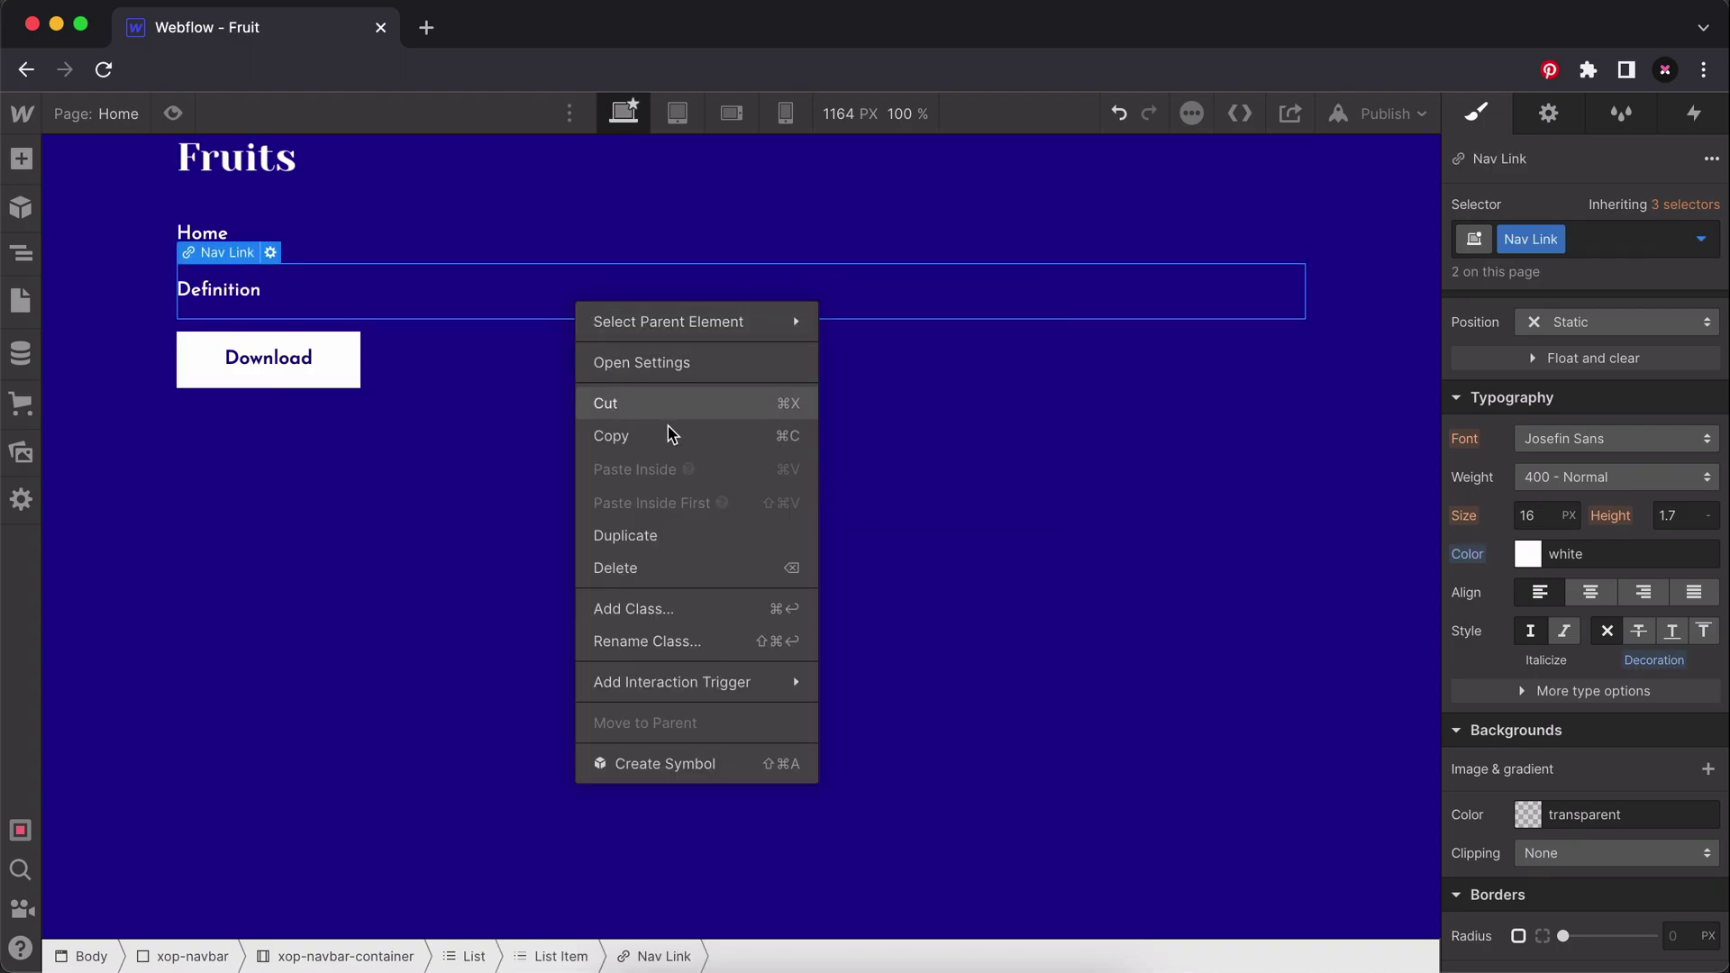
click(647, 539)
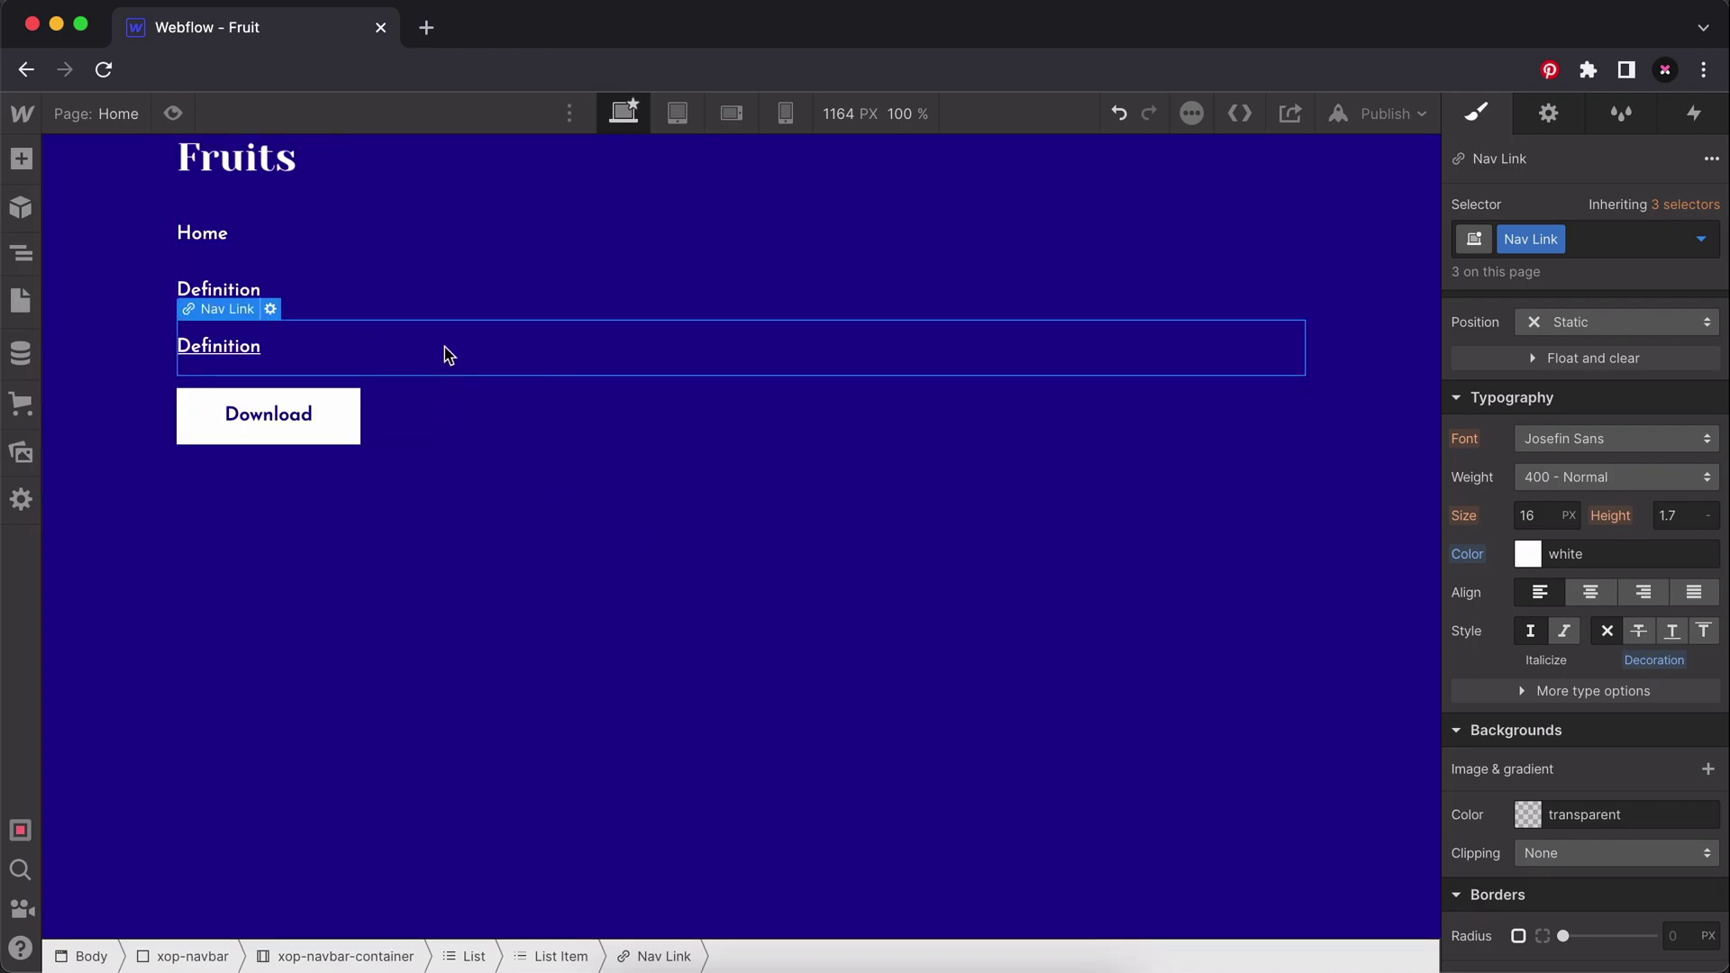
double_click(445, 350)
text(Anatomy)
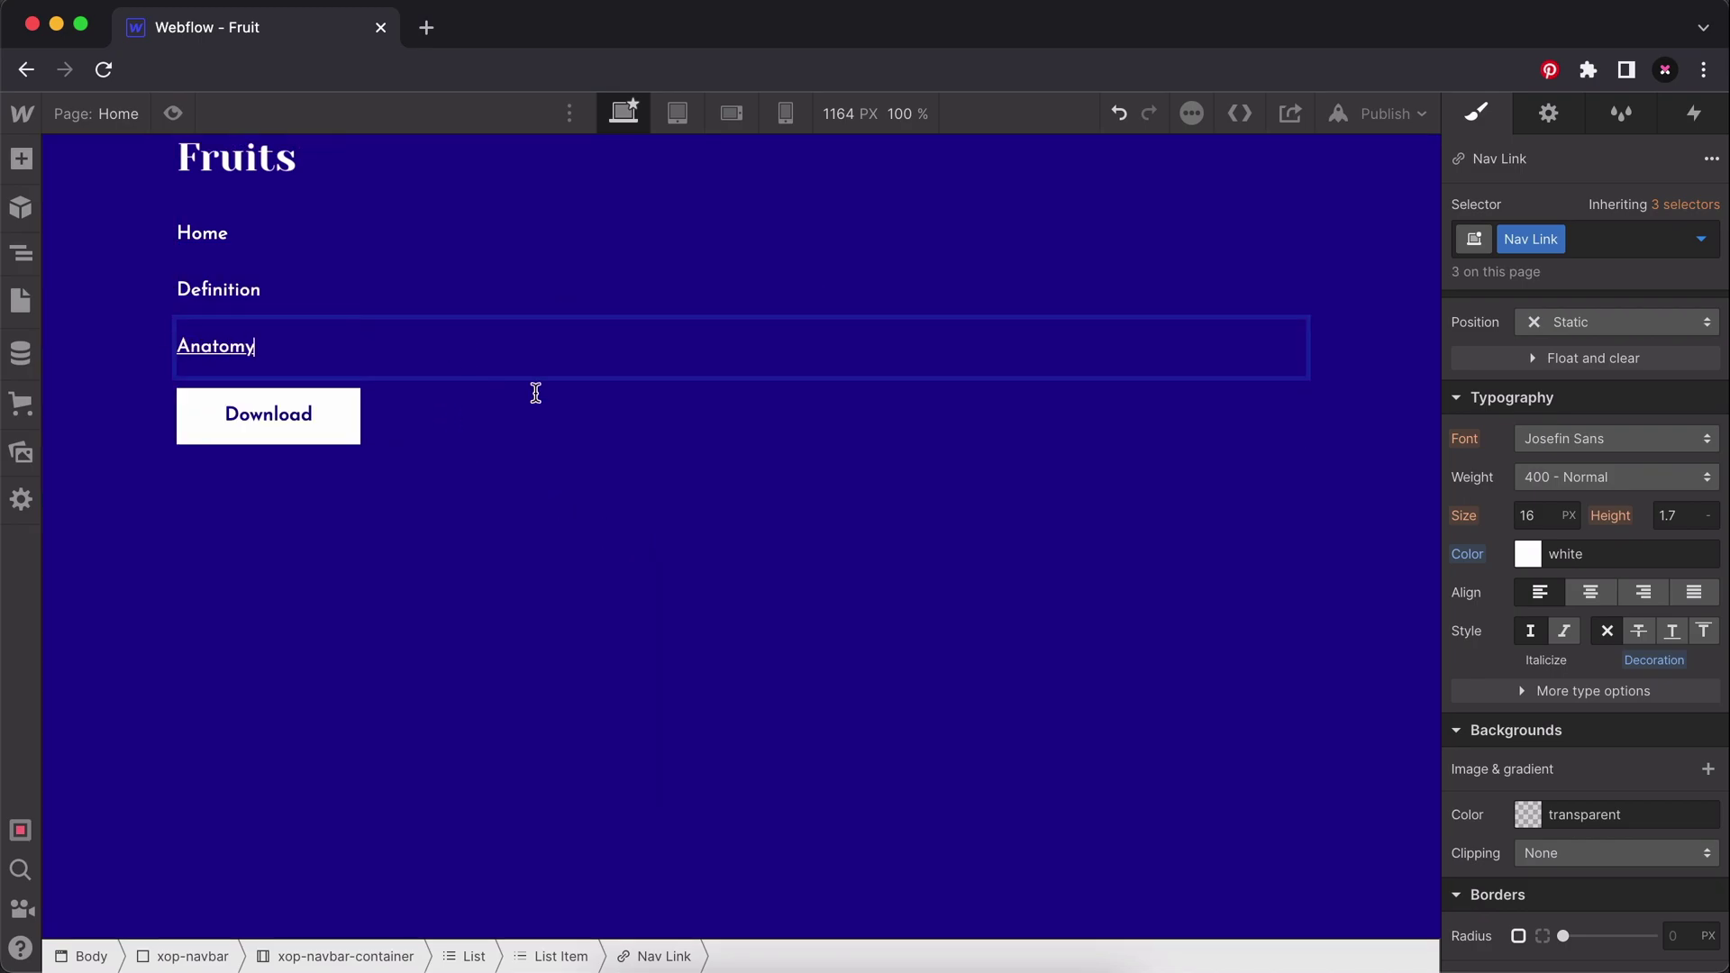
click(505, 382)
click(501, 358)
right_click(501, 359)
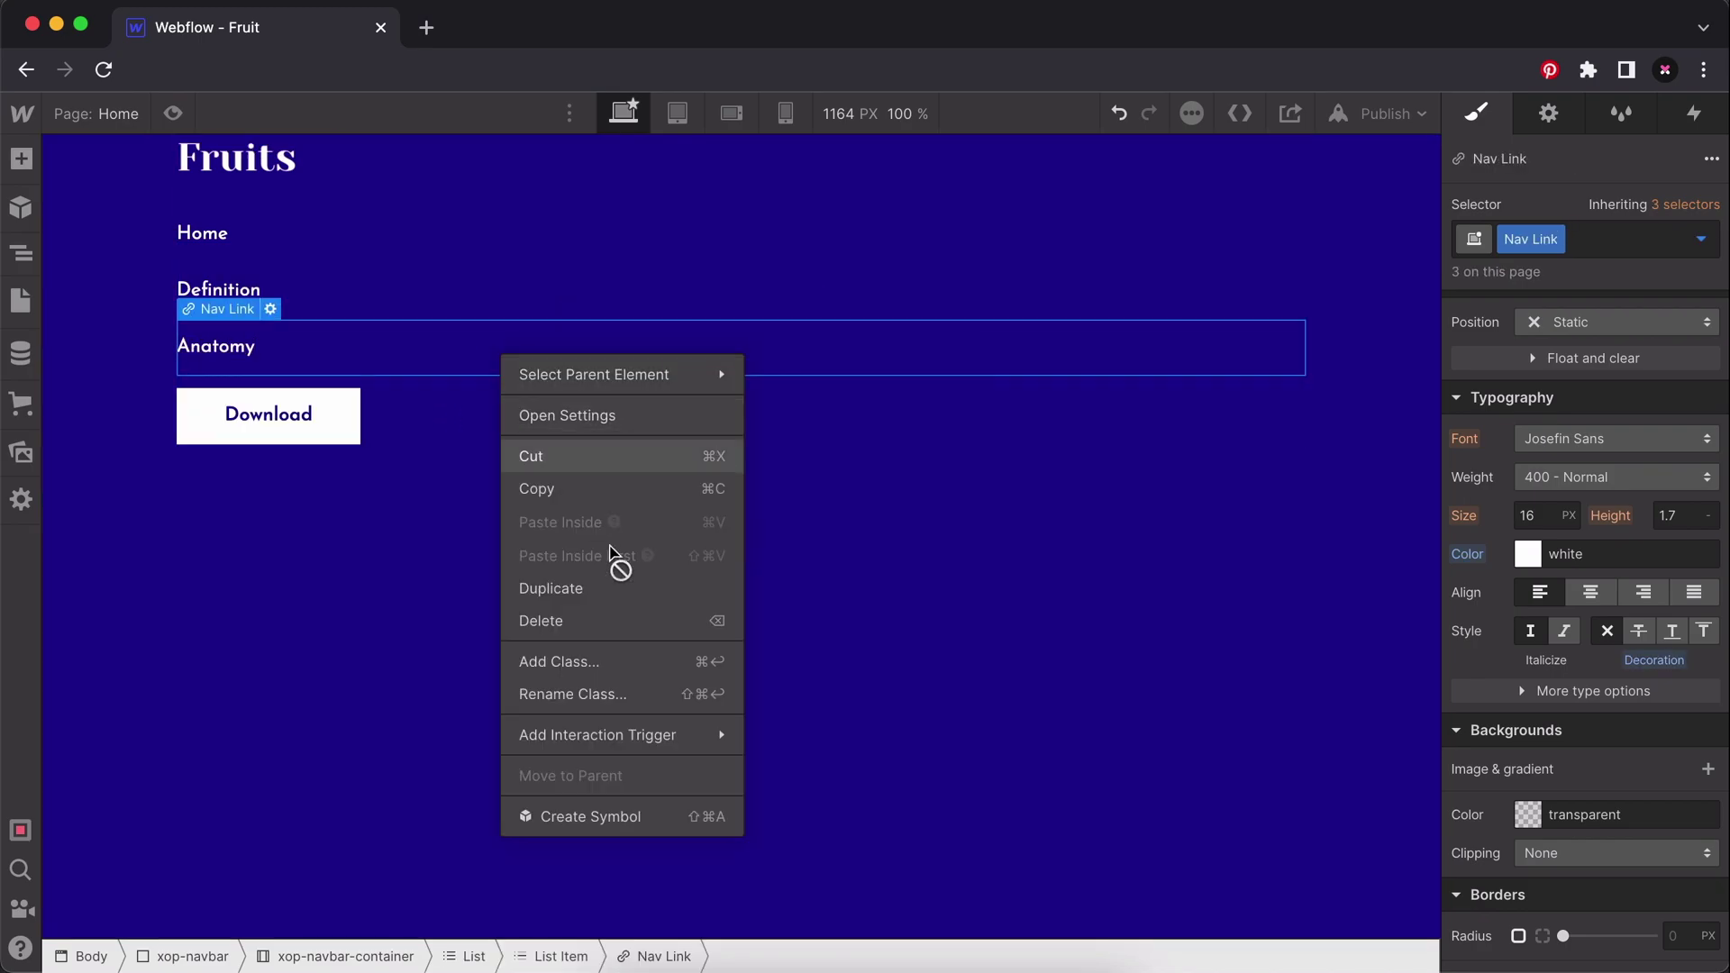
click(603, 602)
double_click(397, 417)
text(Nutrit)
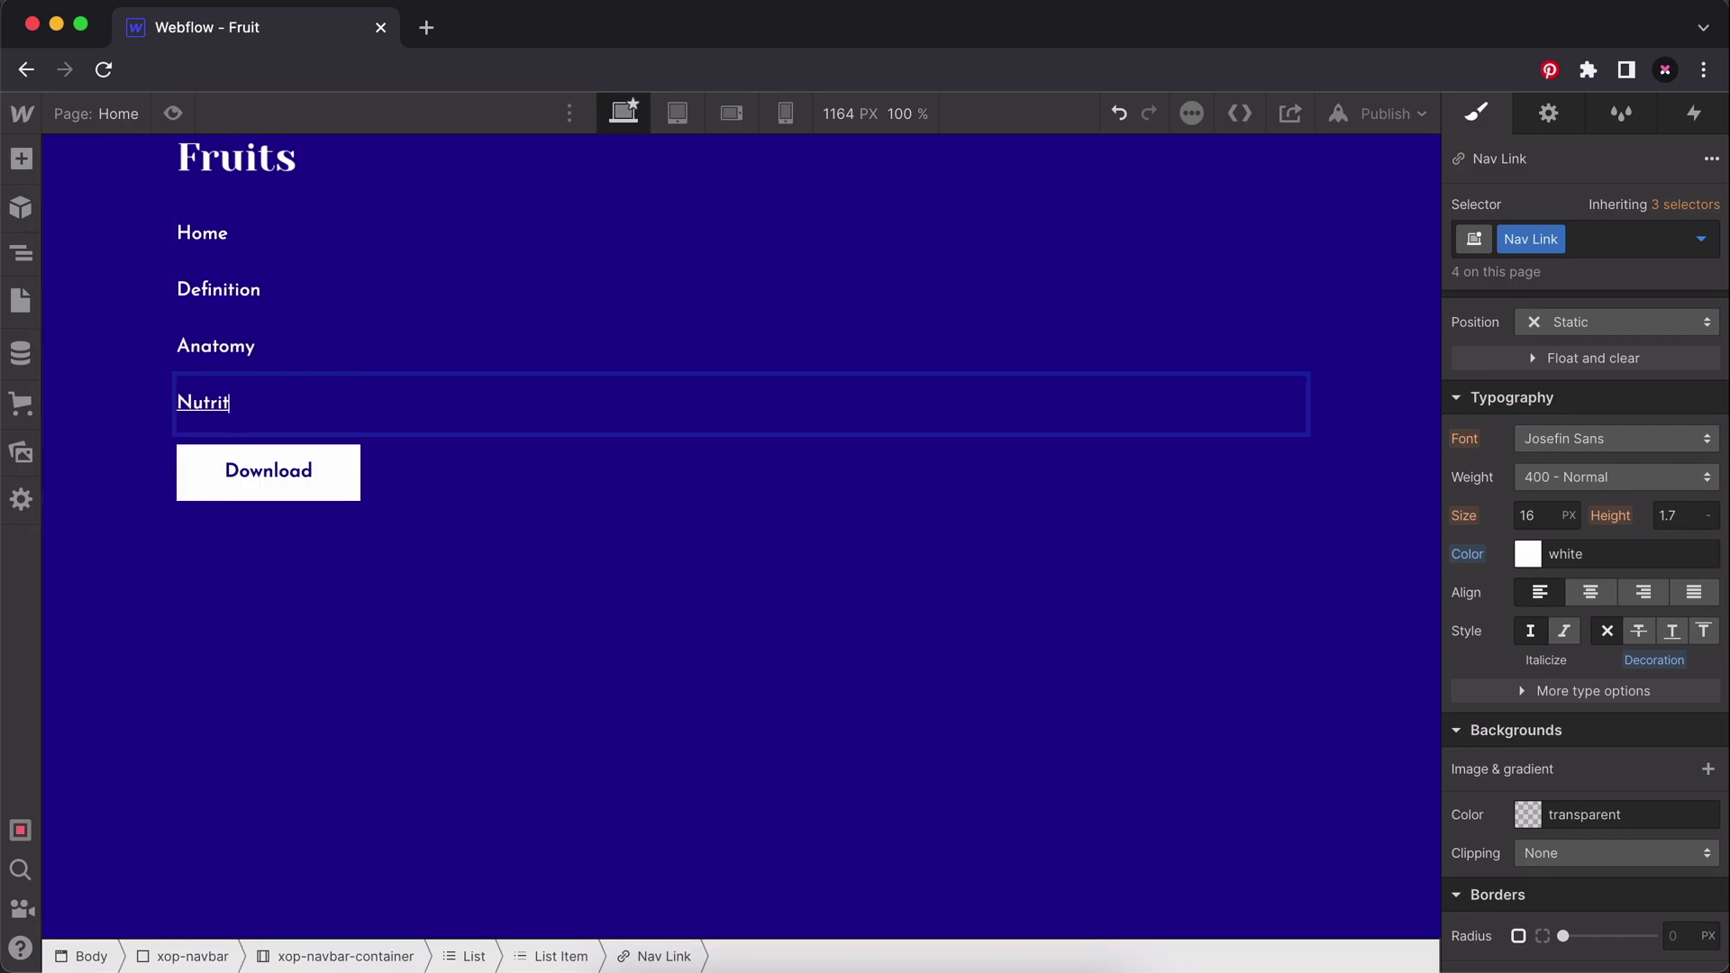
text(ion)
click(544, 499)
Duplicate Nutrition into a Facts link, then copy Facts for the Buy link.
click(379, 424)
key(super+d)
double_click(370, 461)
text(Fact)
key(Escape)
key(super+d)
double_click(405, 534)
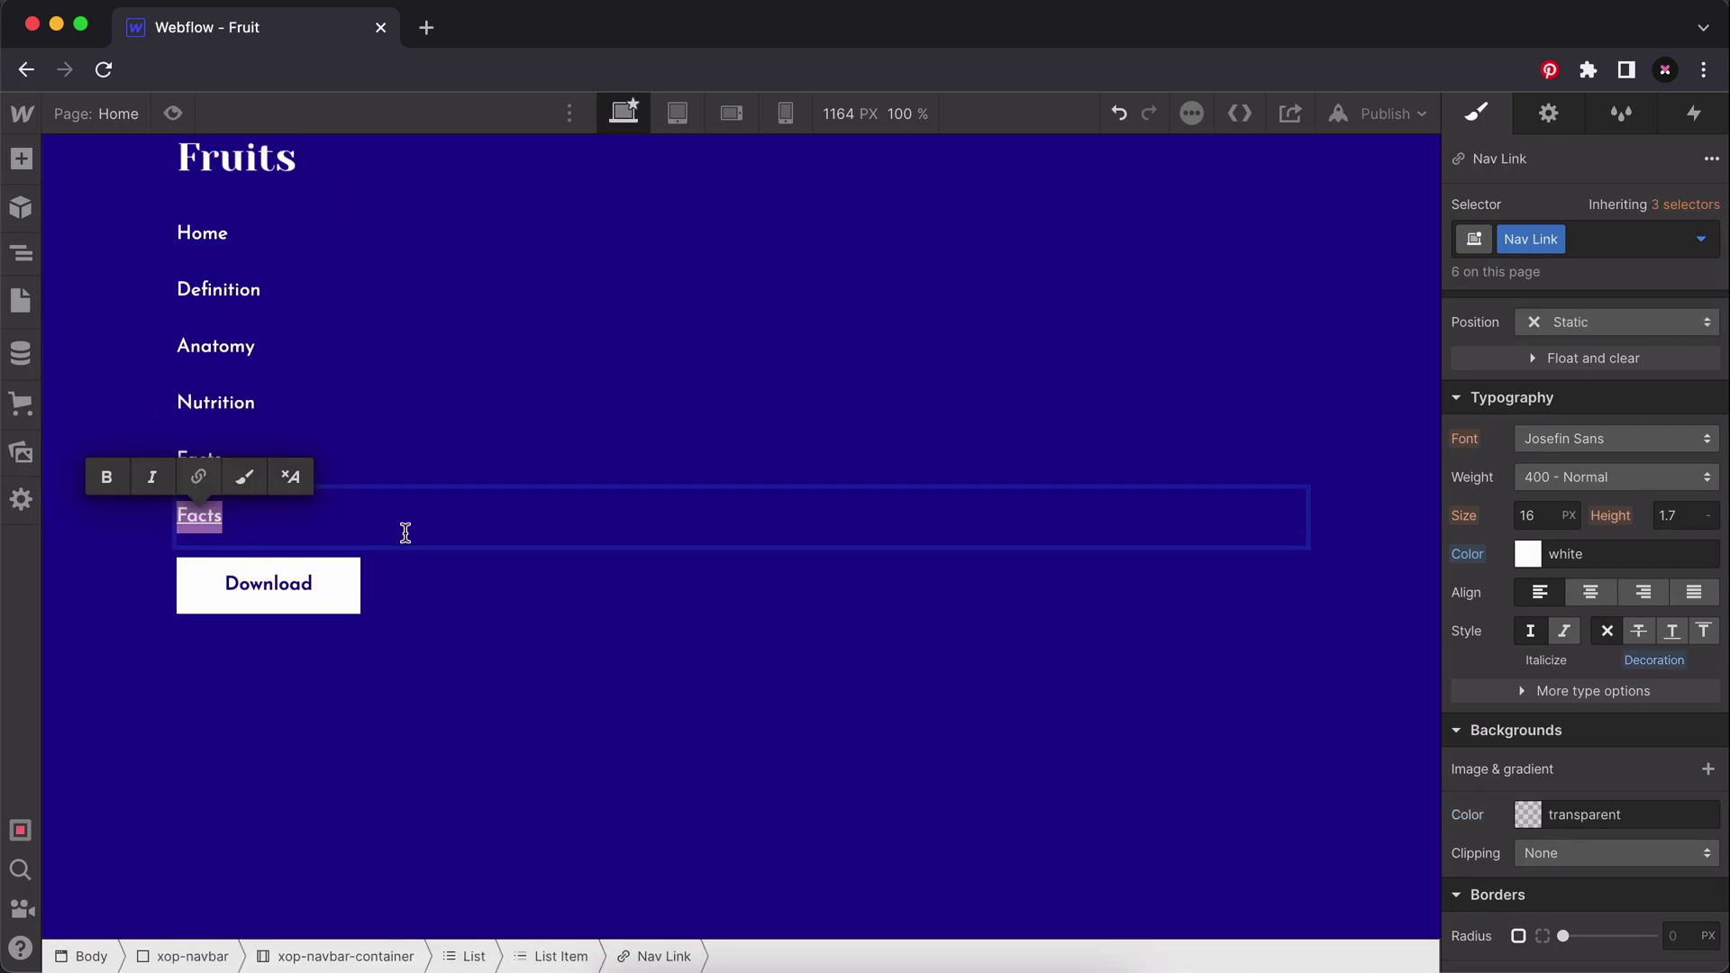
Give the white Download button a 4 px border radius for slightly rounded corners.
text(Buy)
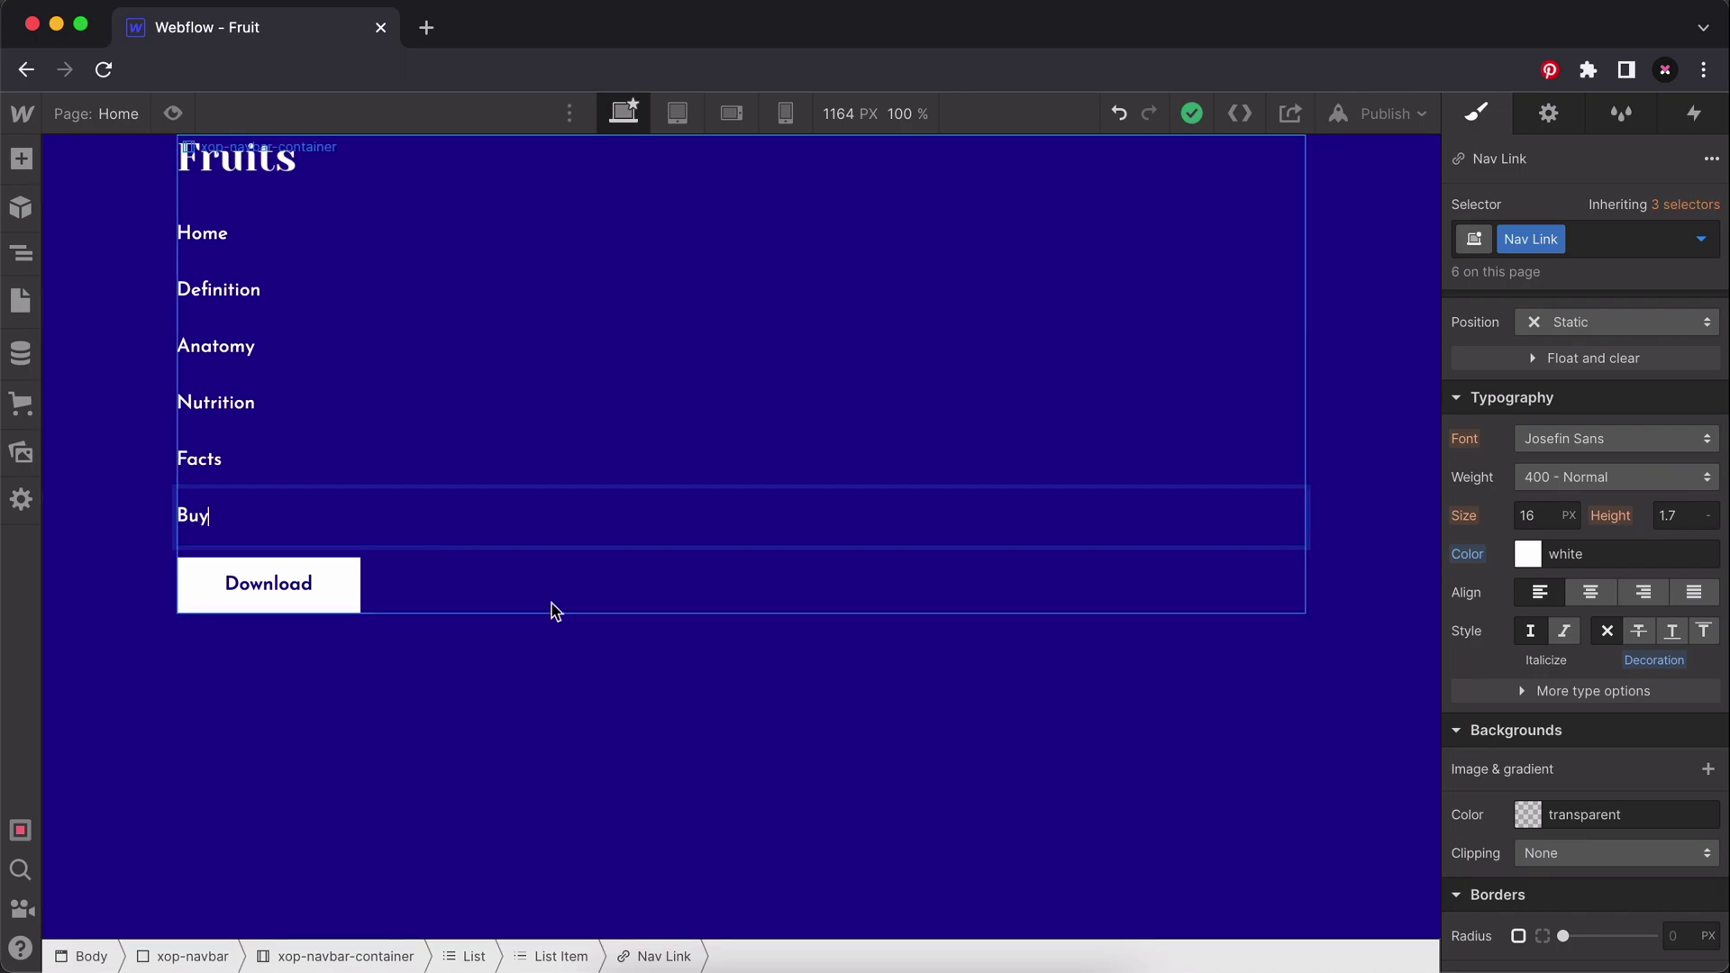
click(498, 634)
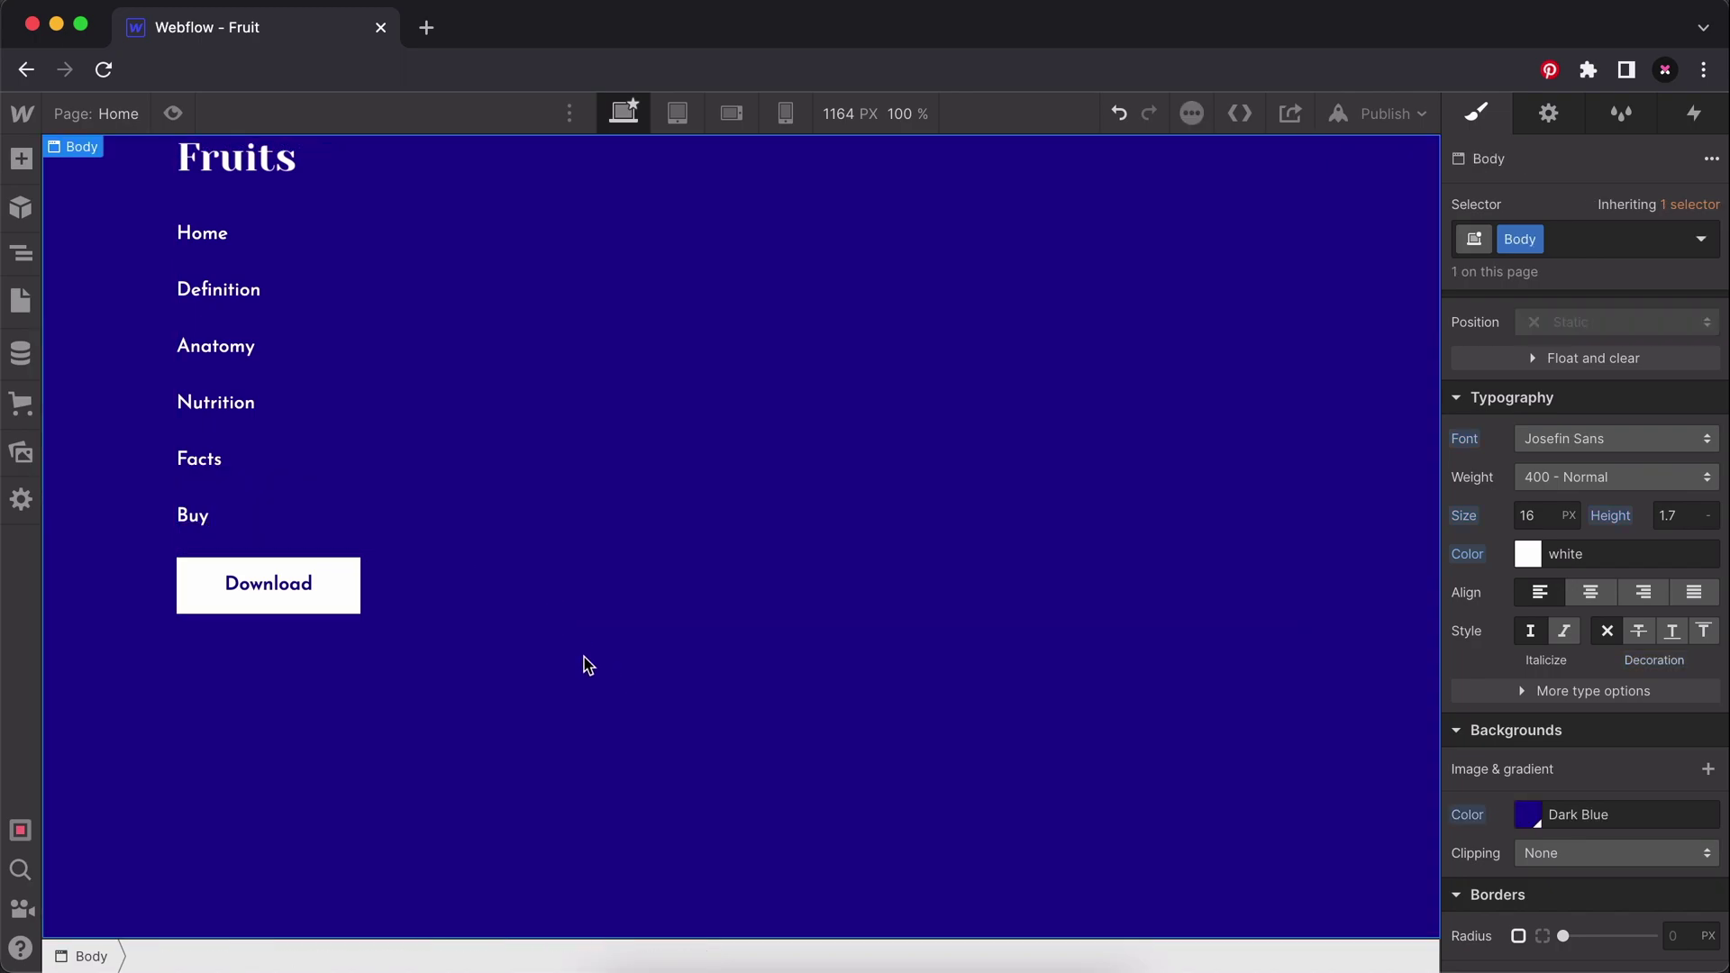
click(351, 600)
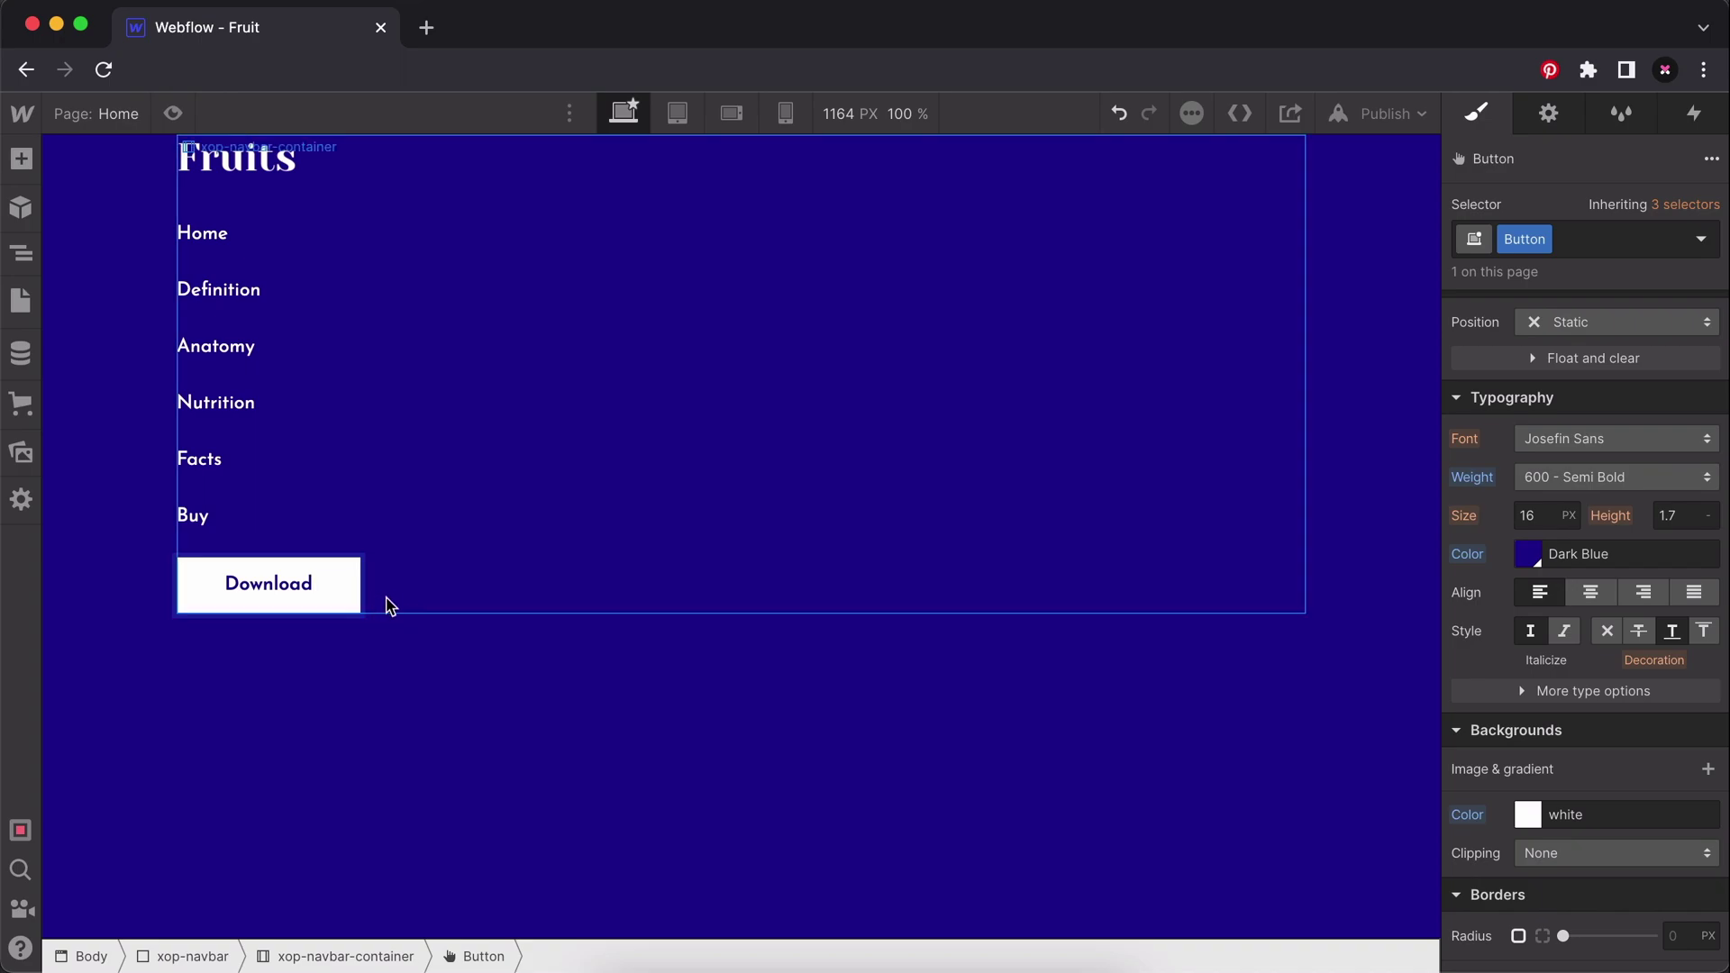
click(384, 607)
click(346, 594)
scroll(1667, 664, down, 5)
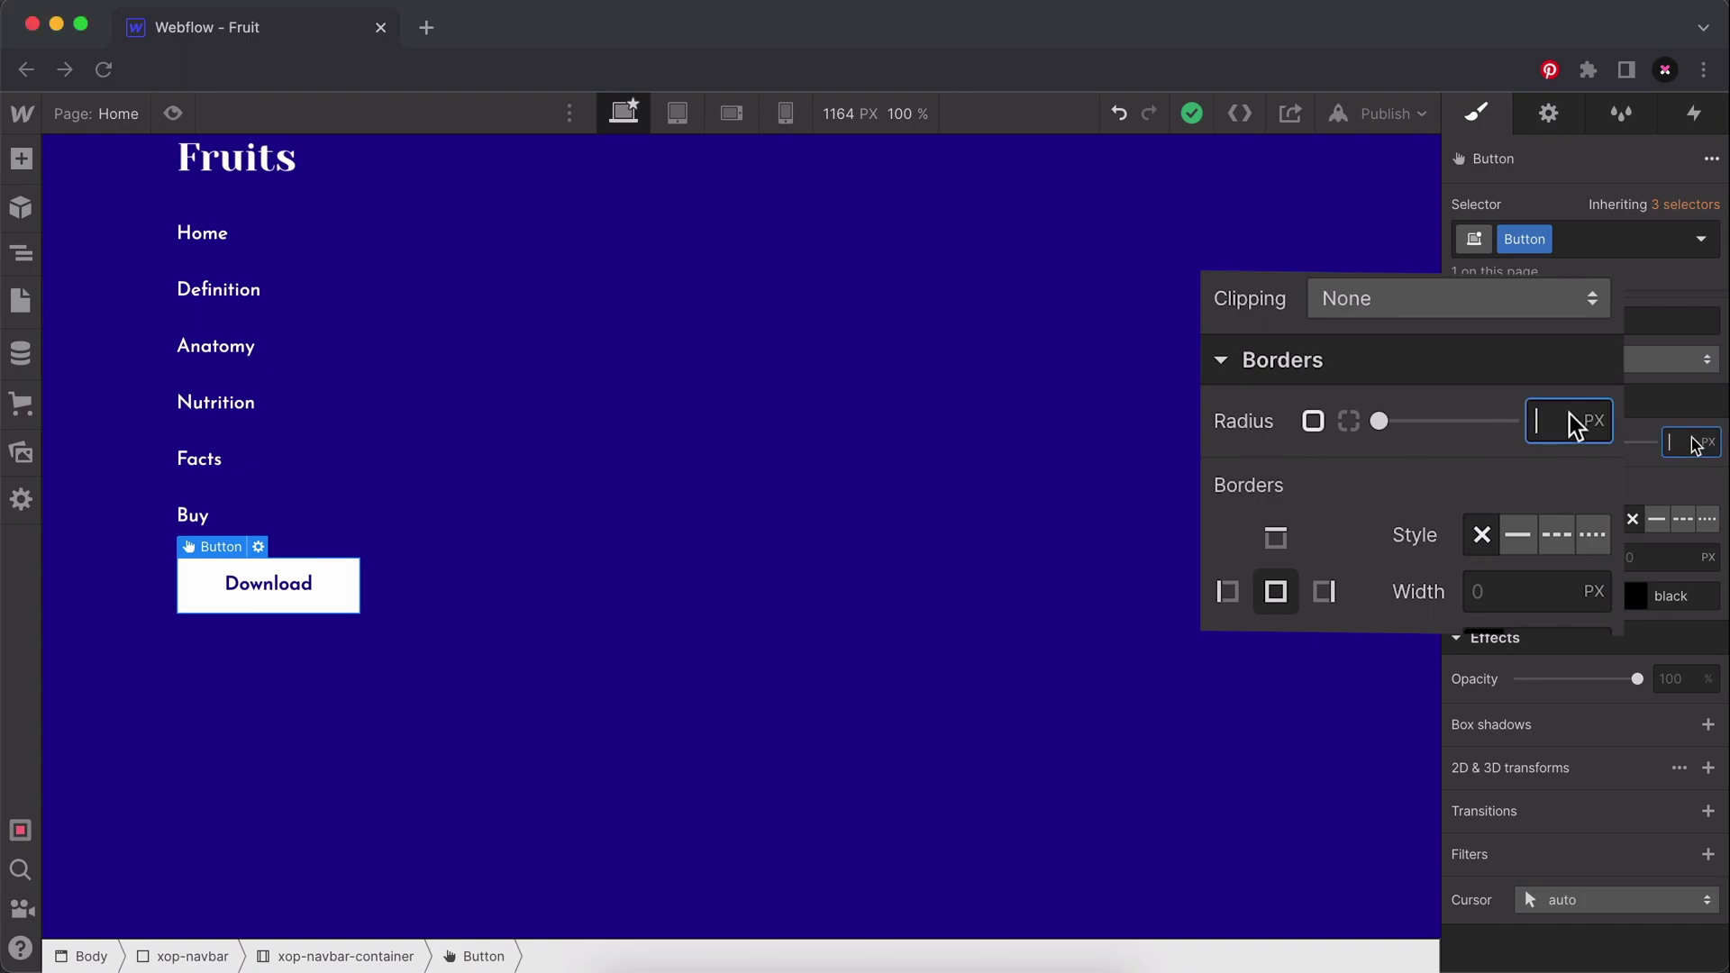
click(1569, 415)
text(4)
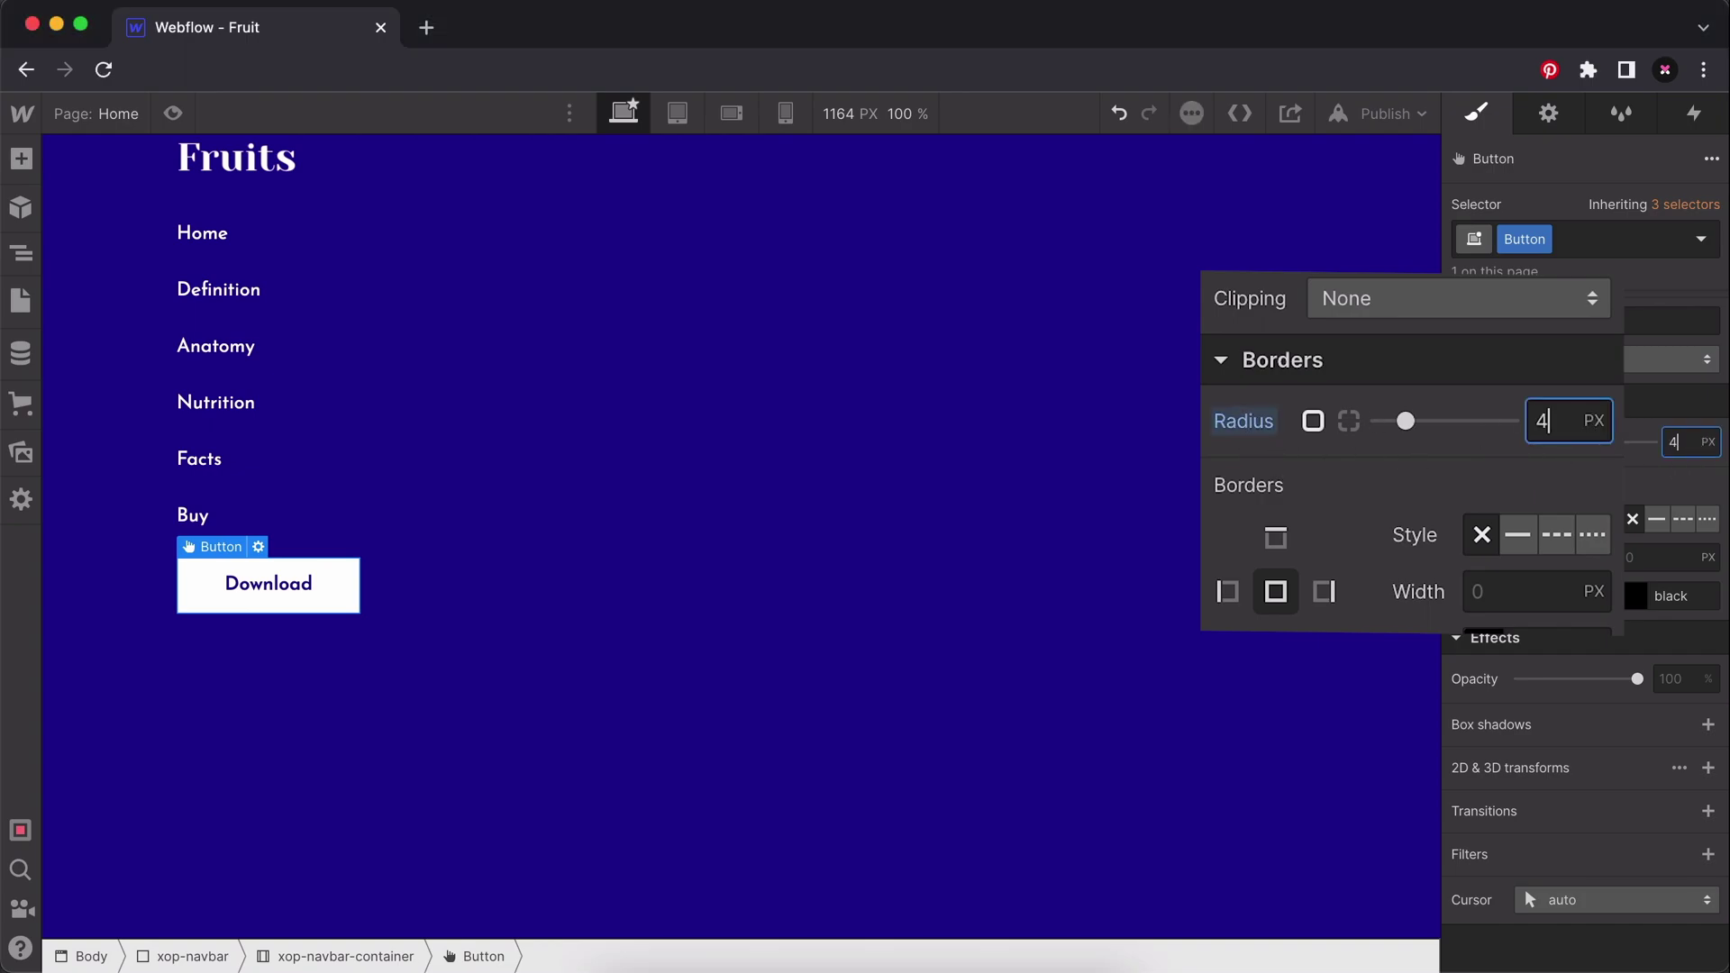
click(737, 587)
click(541, 630)
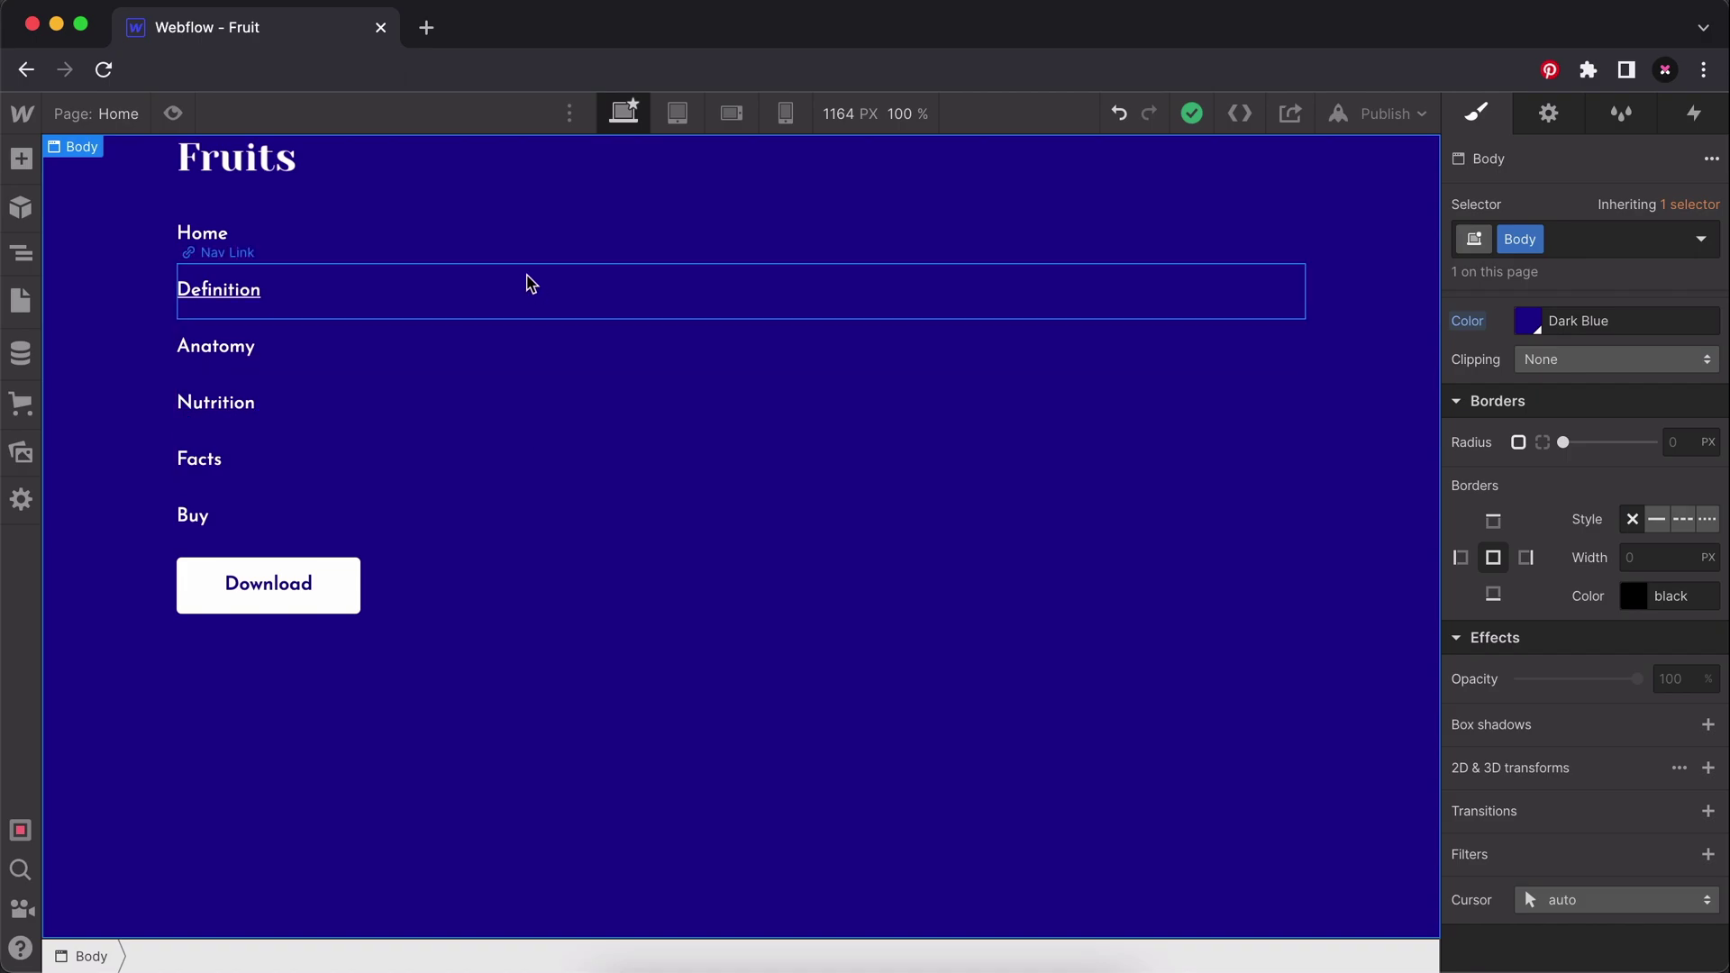
Set xop-navbar-container to Display Flex, Align Center and Justify Space between.
click(20, 262)
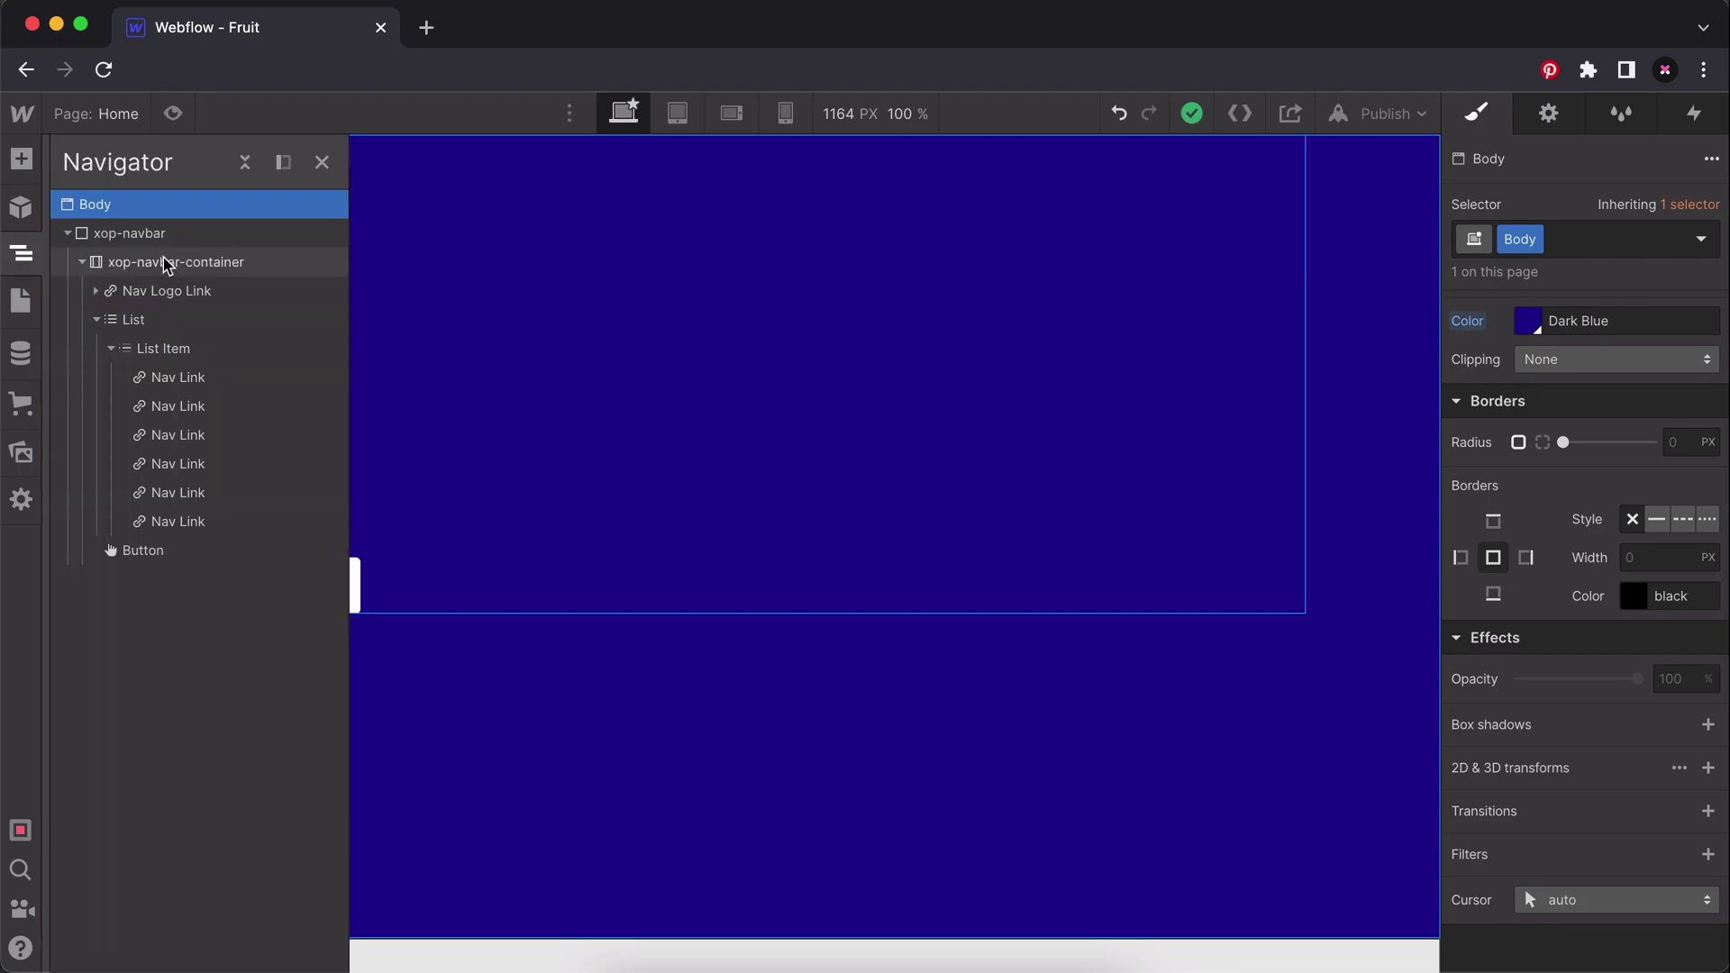
click(96, 320)
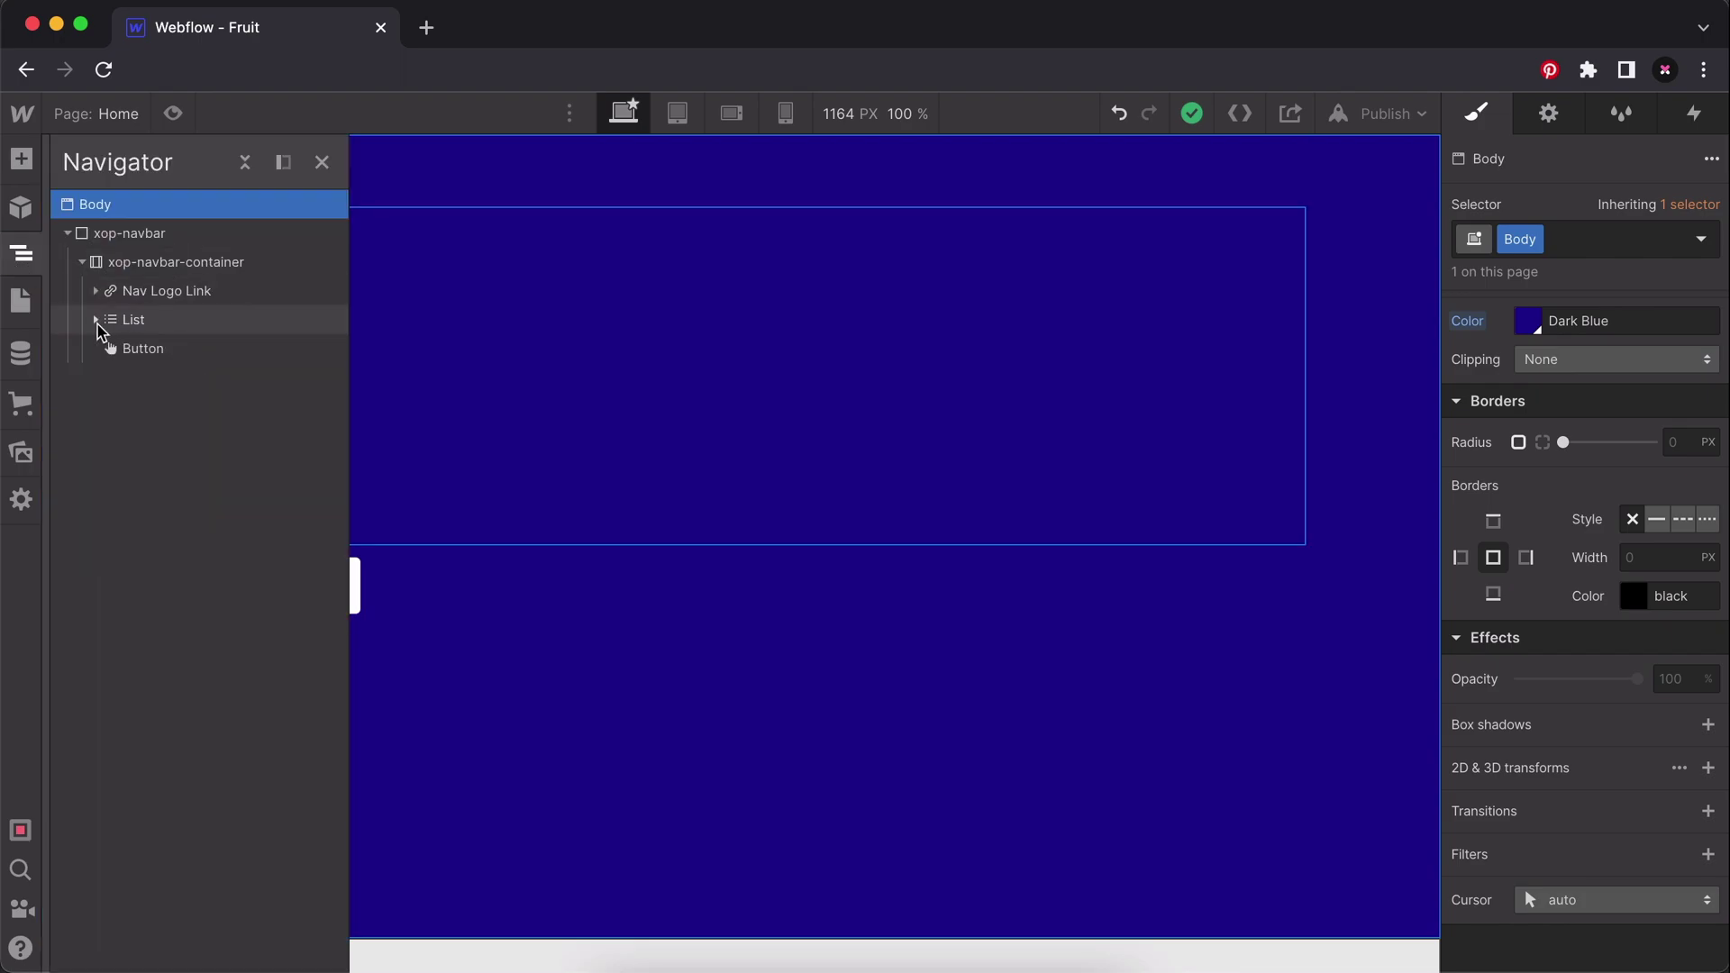
click(230, 263)
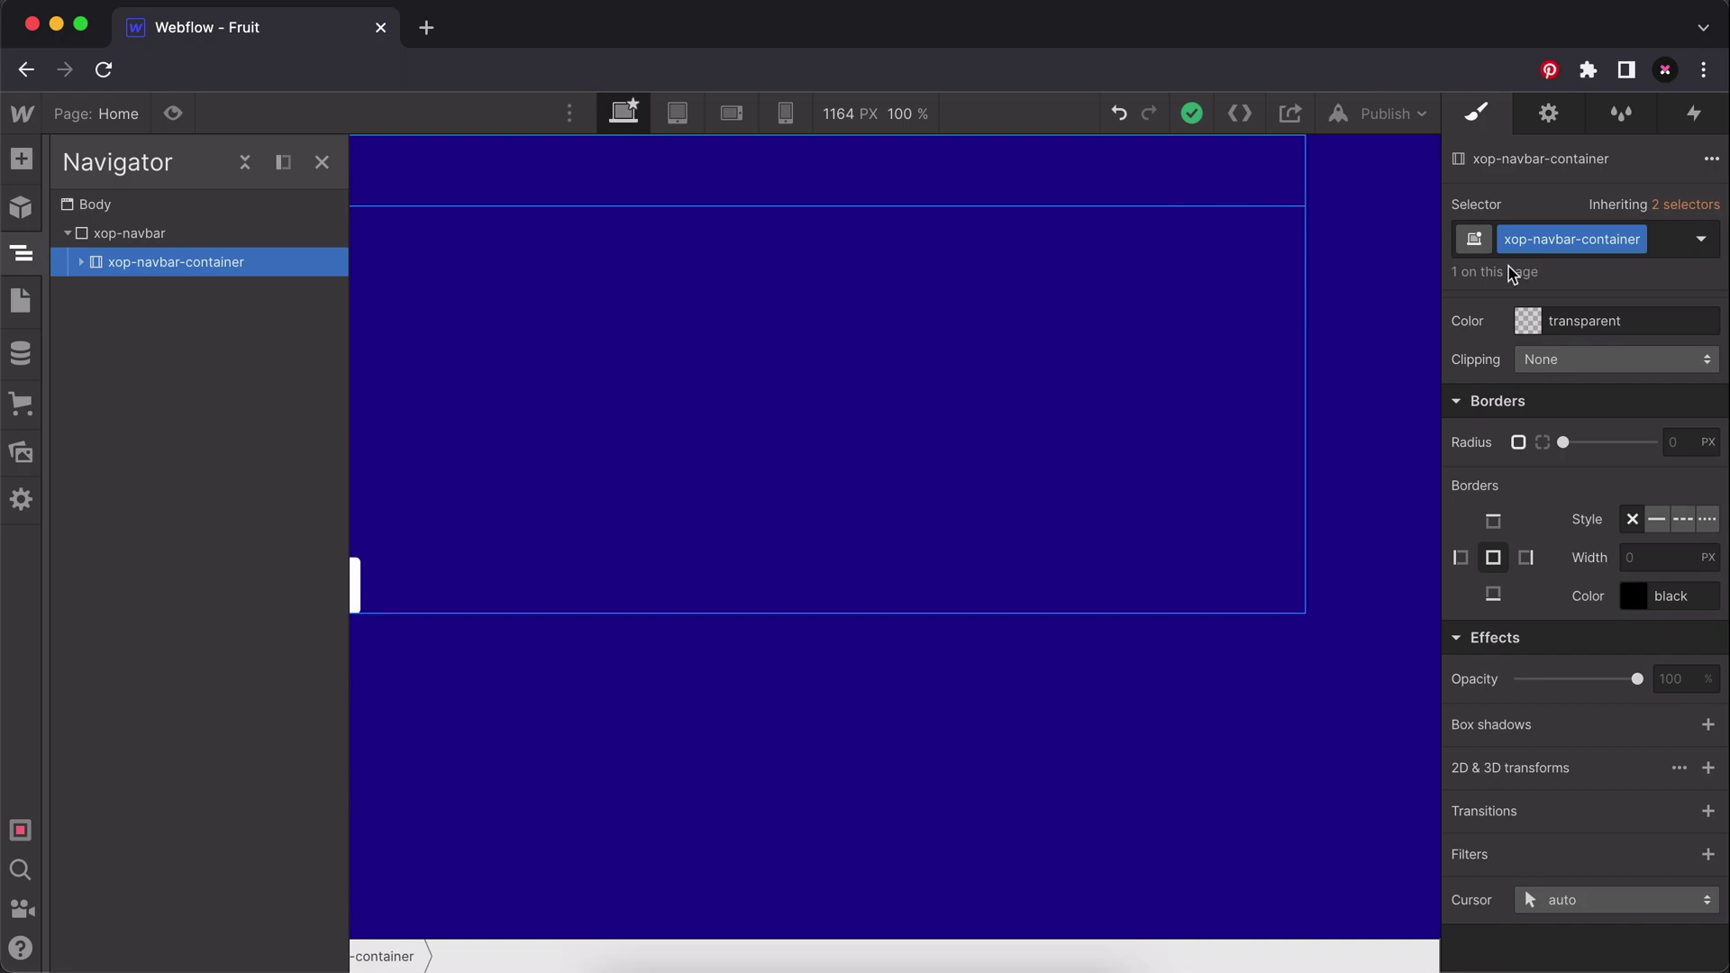
scroll(1676, 361, up, 10)
click(322, 162)
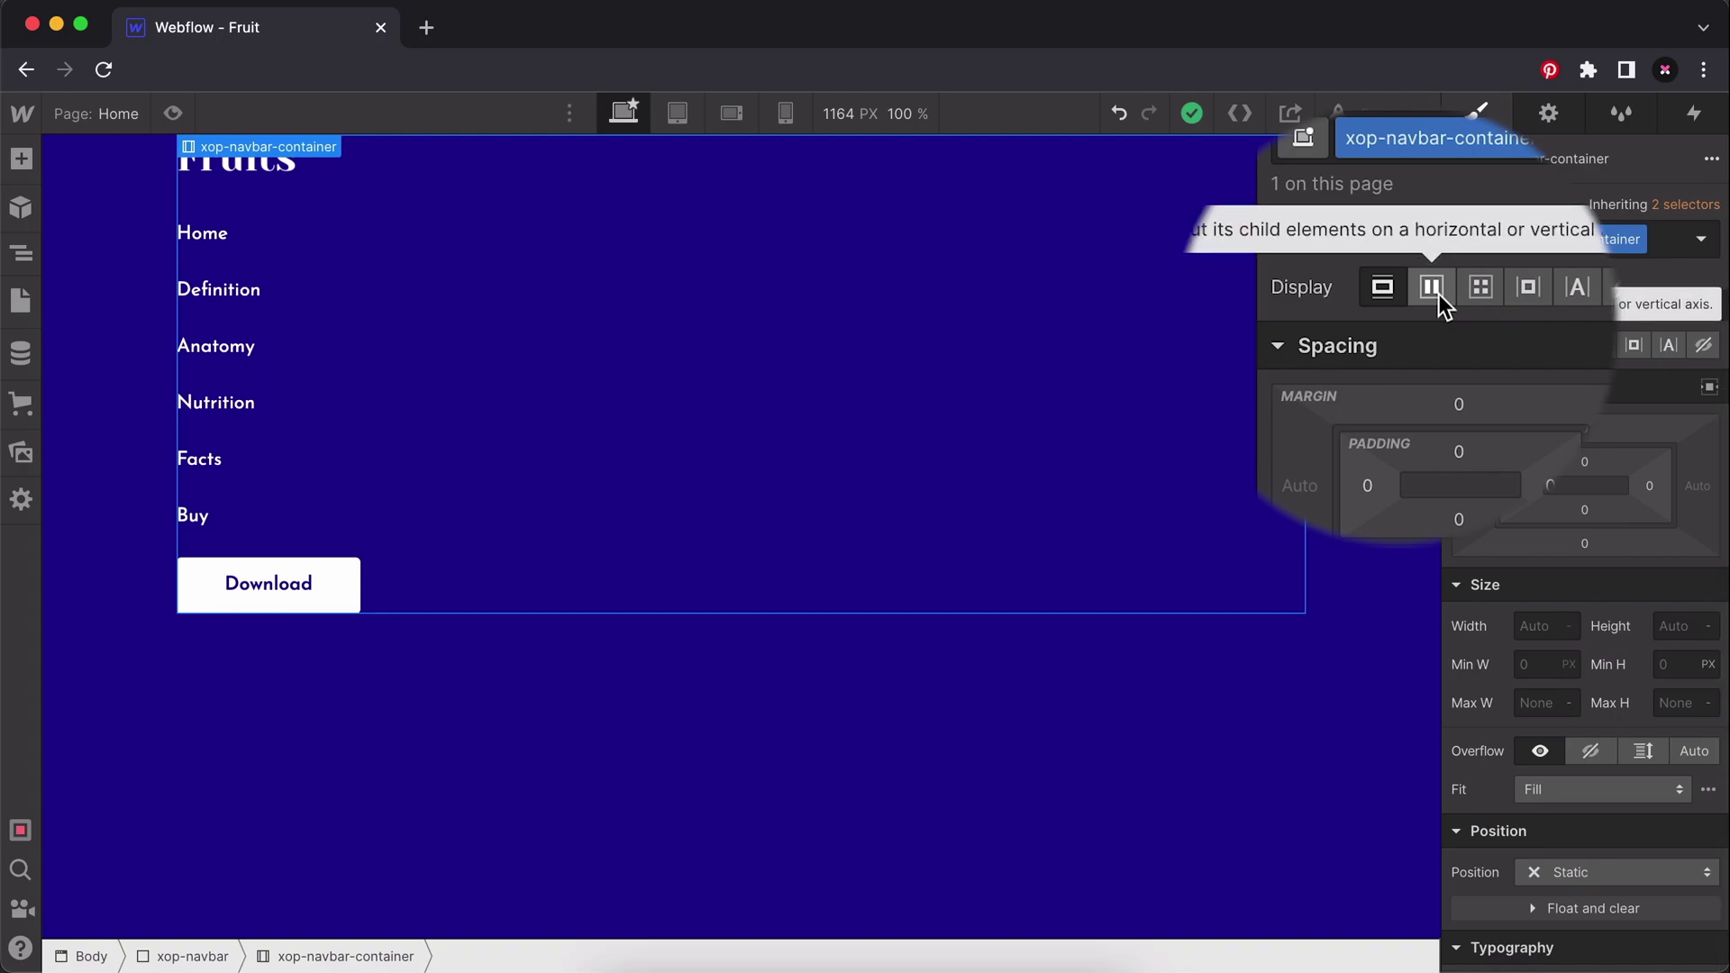
click(1567, 351)
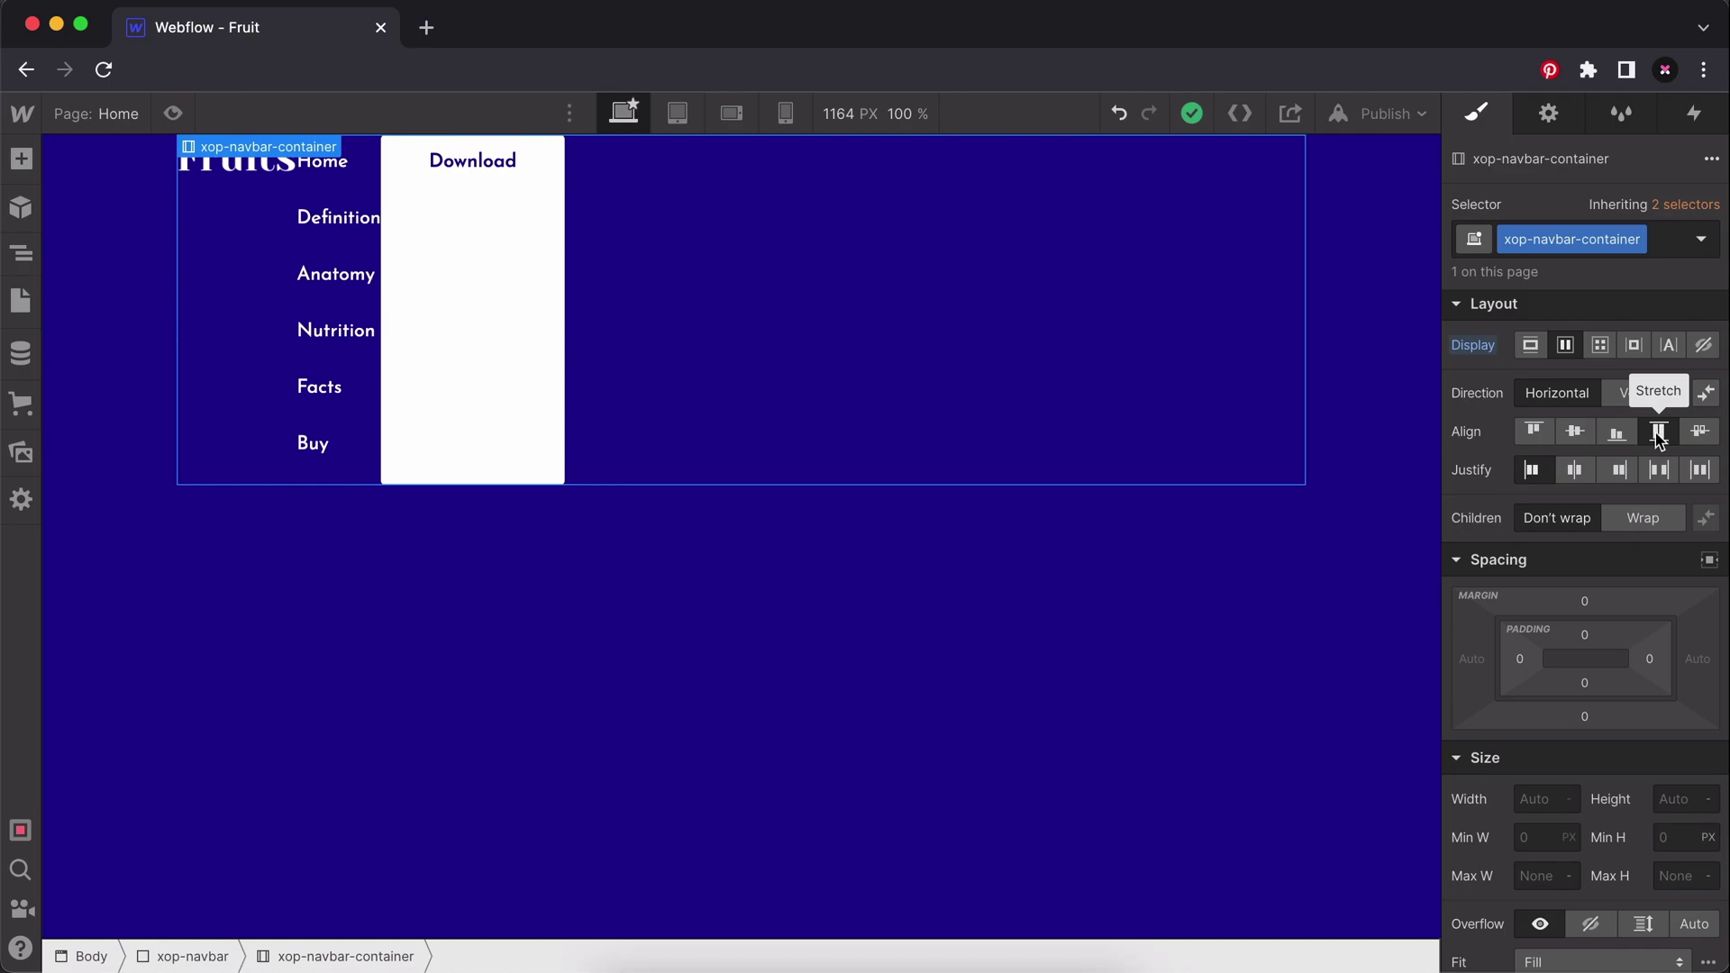
click(1575, 432)
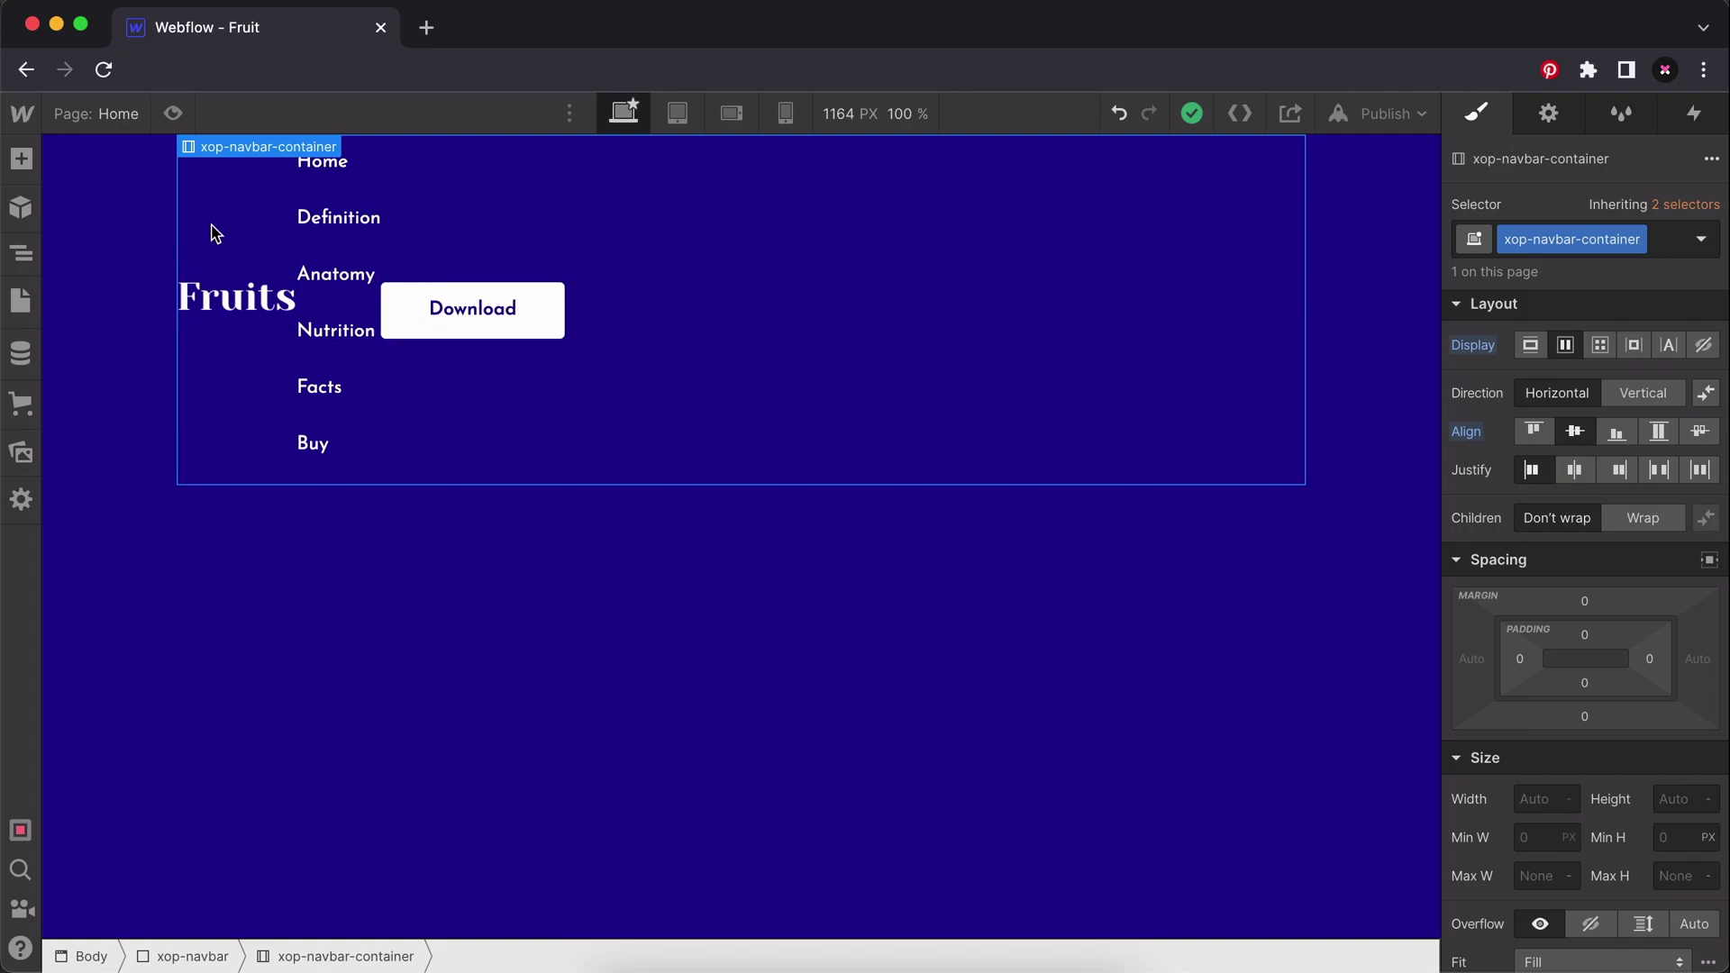
click(1654, 476)
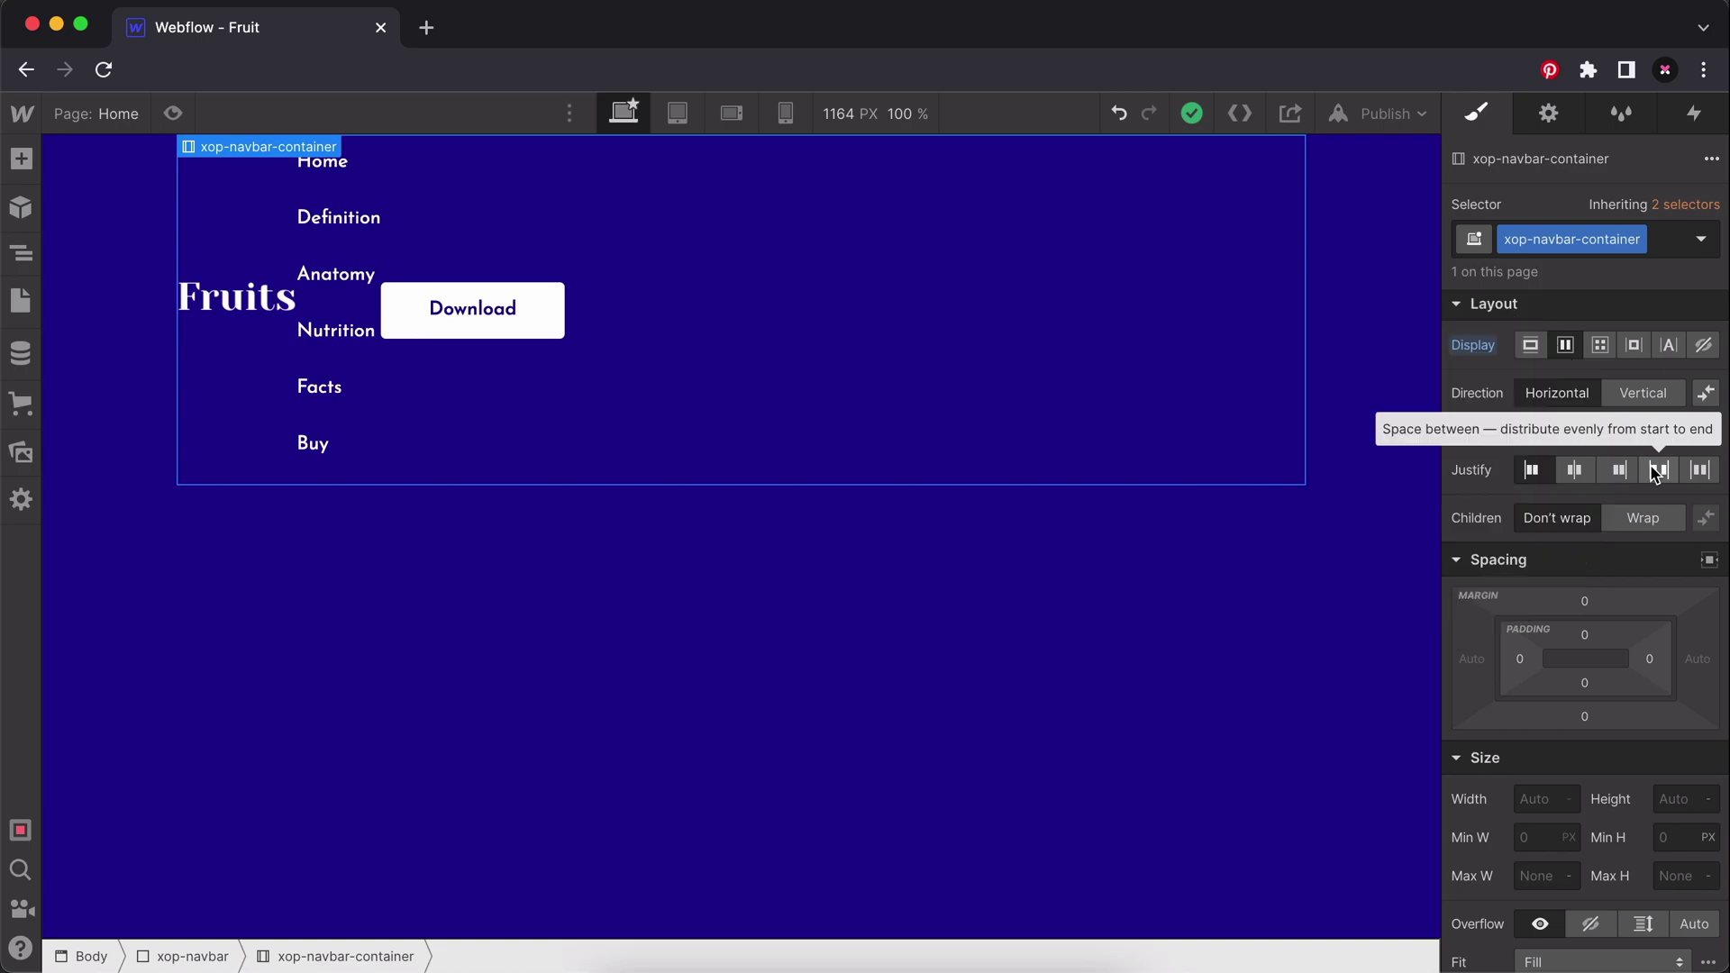
click(1656, 471)
click(464, 306)
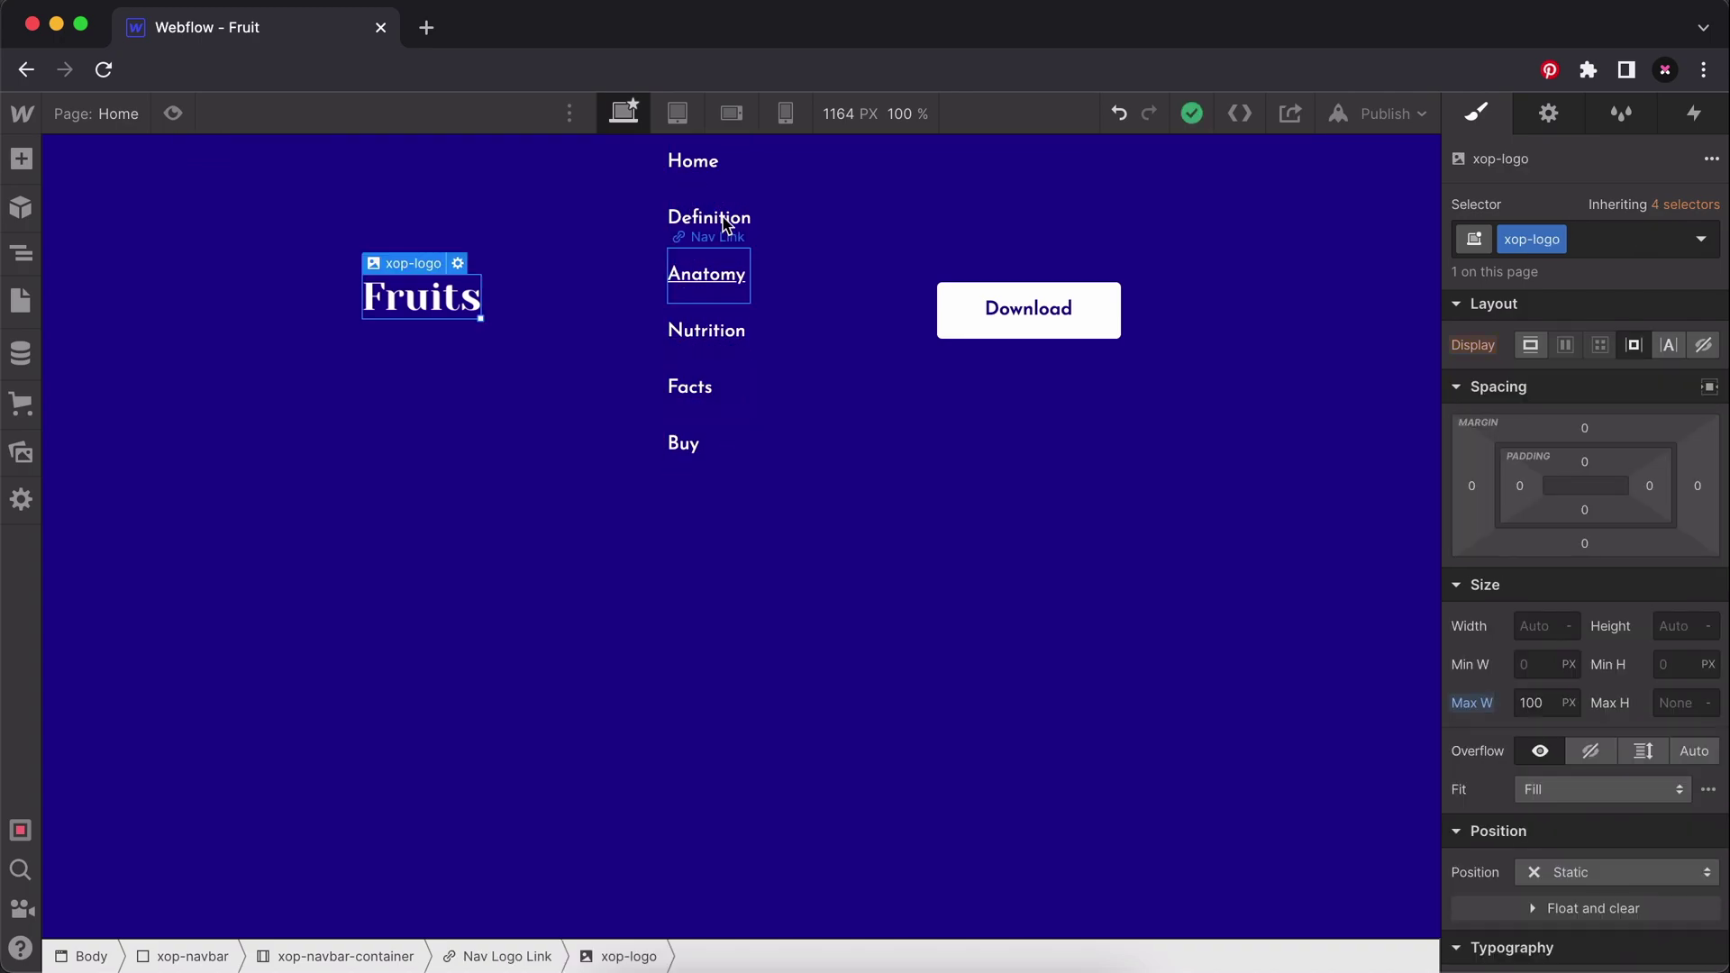
Select the List Item holding the nav links, apply Display Flex, then undo it.
click(649, 358)
key(a)
click(24, 257)
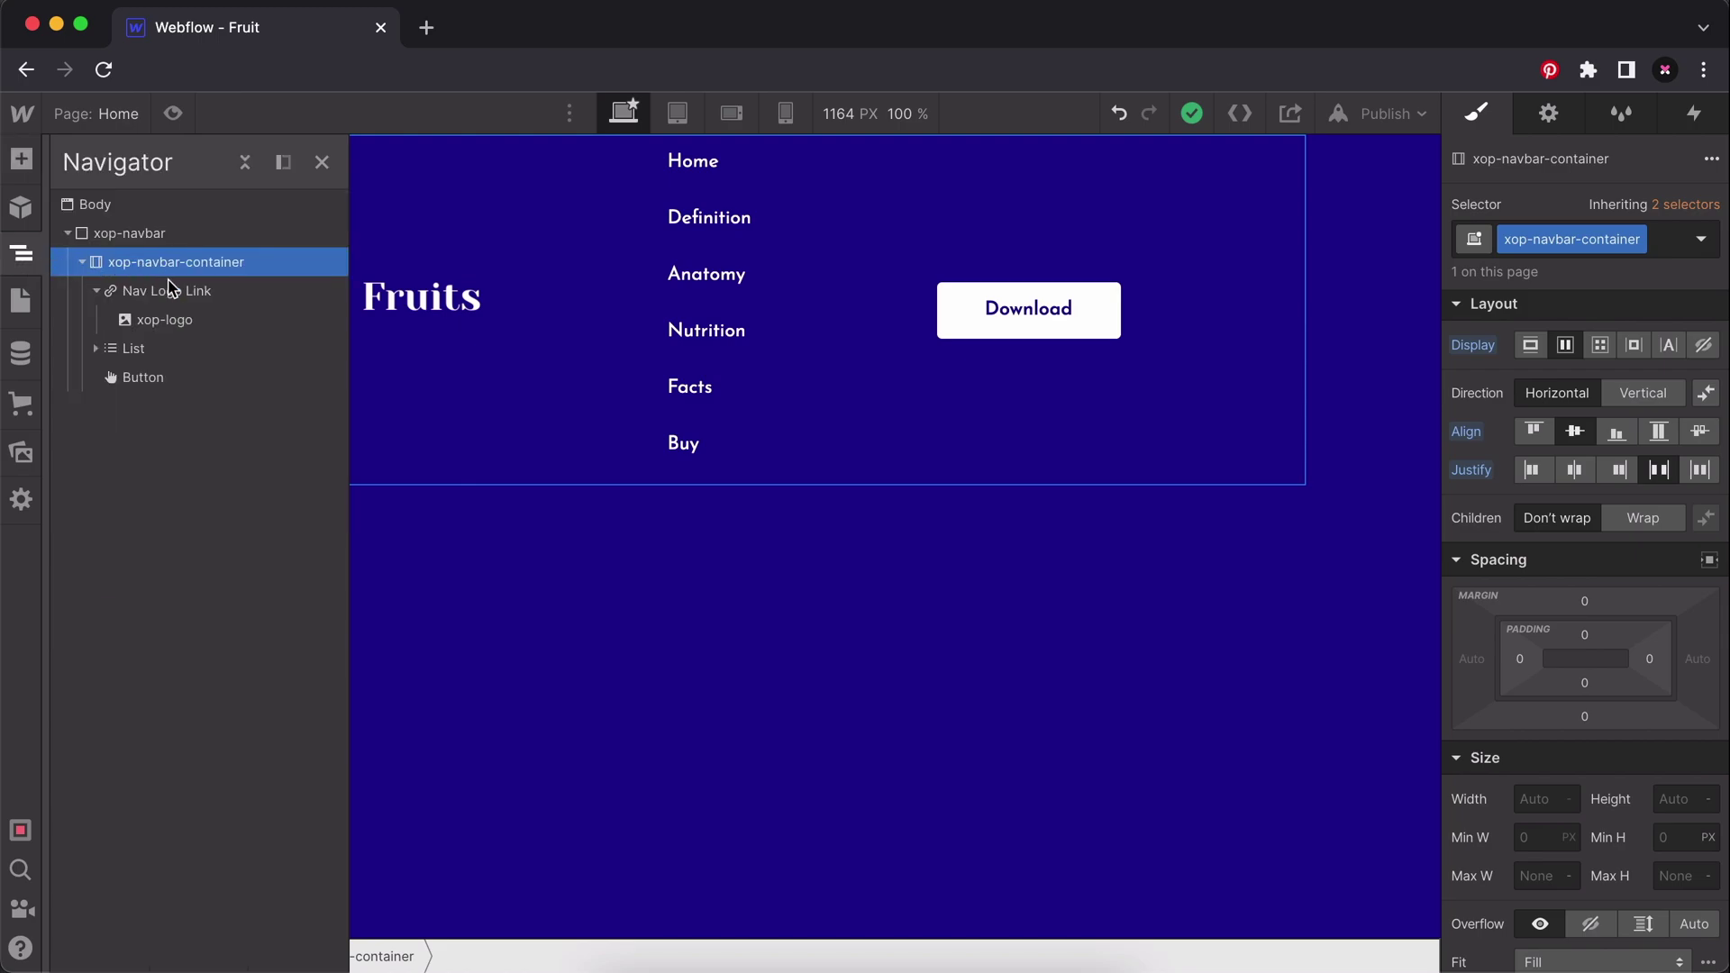
click(169, 379)
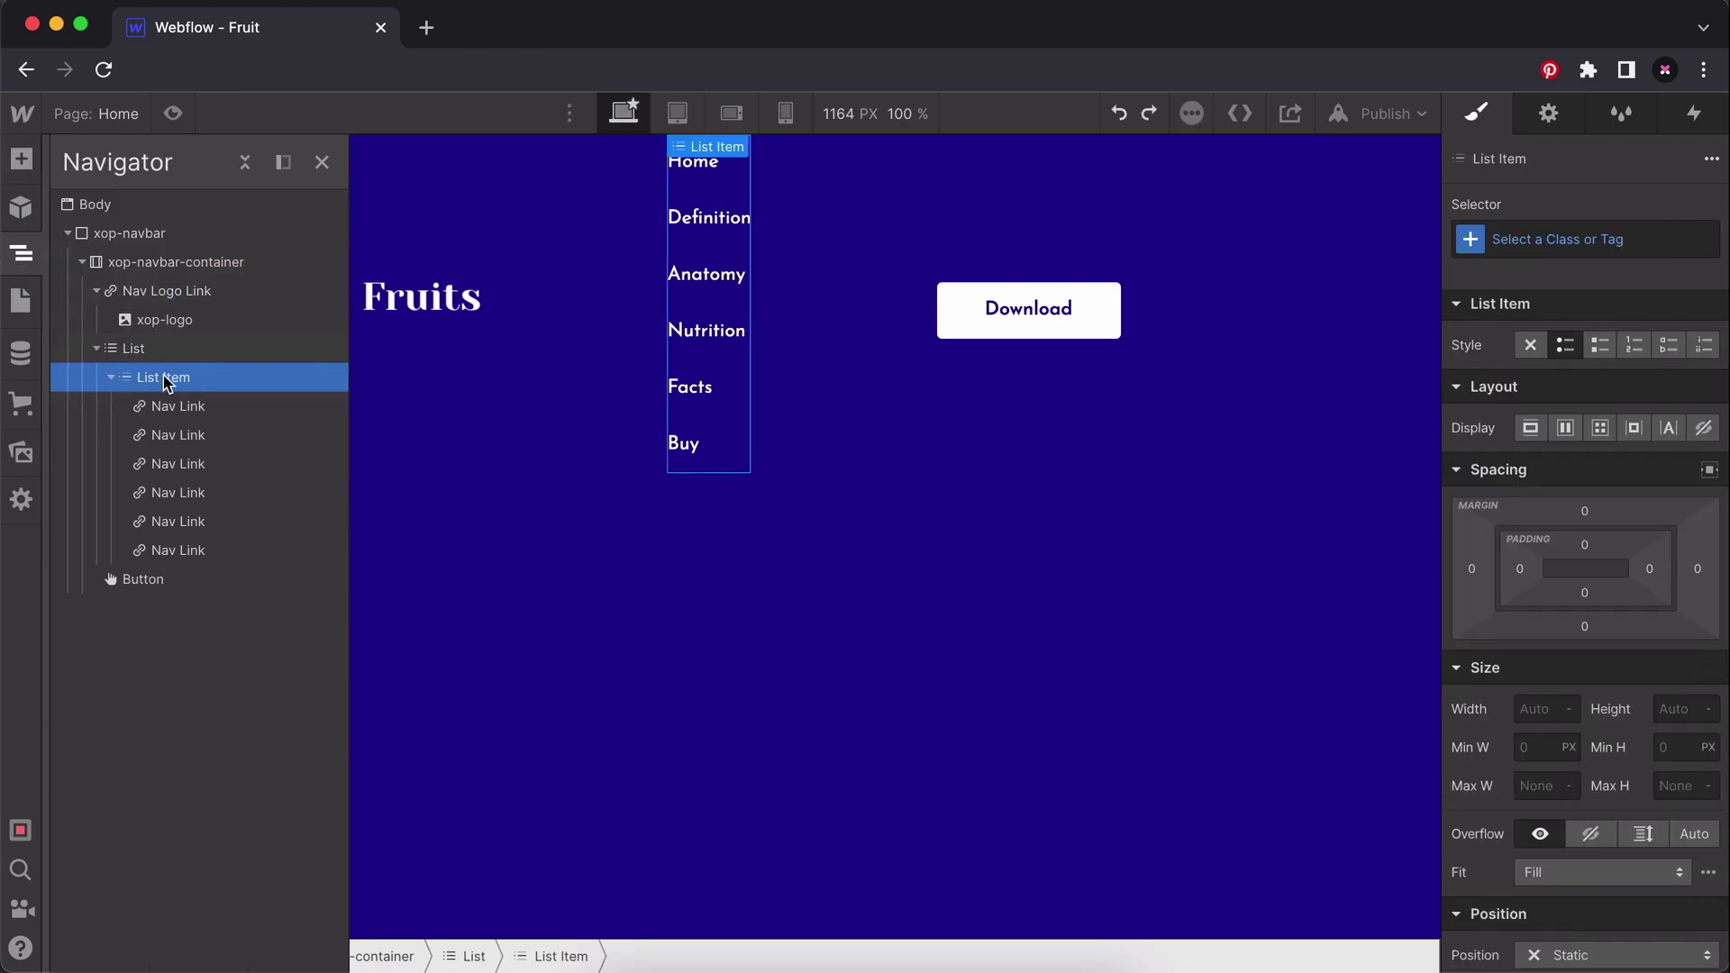
click(224, 353)
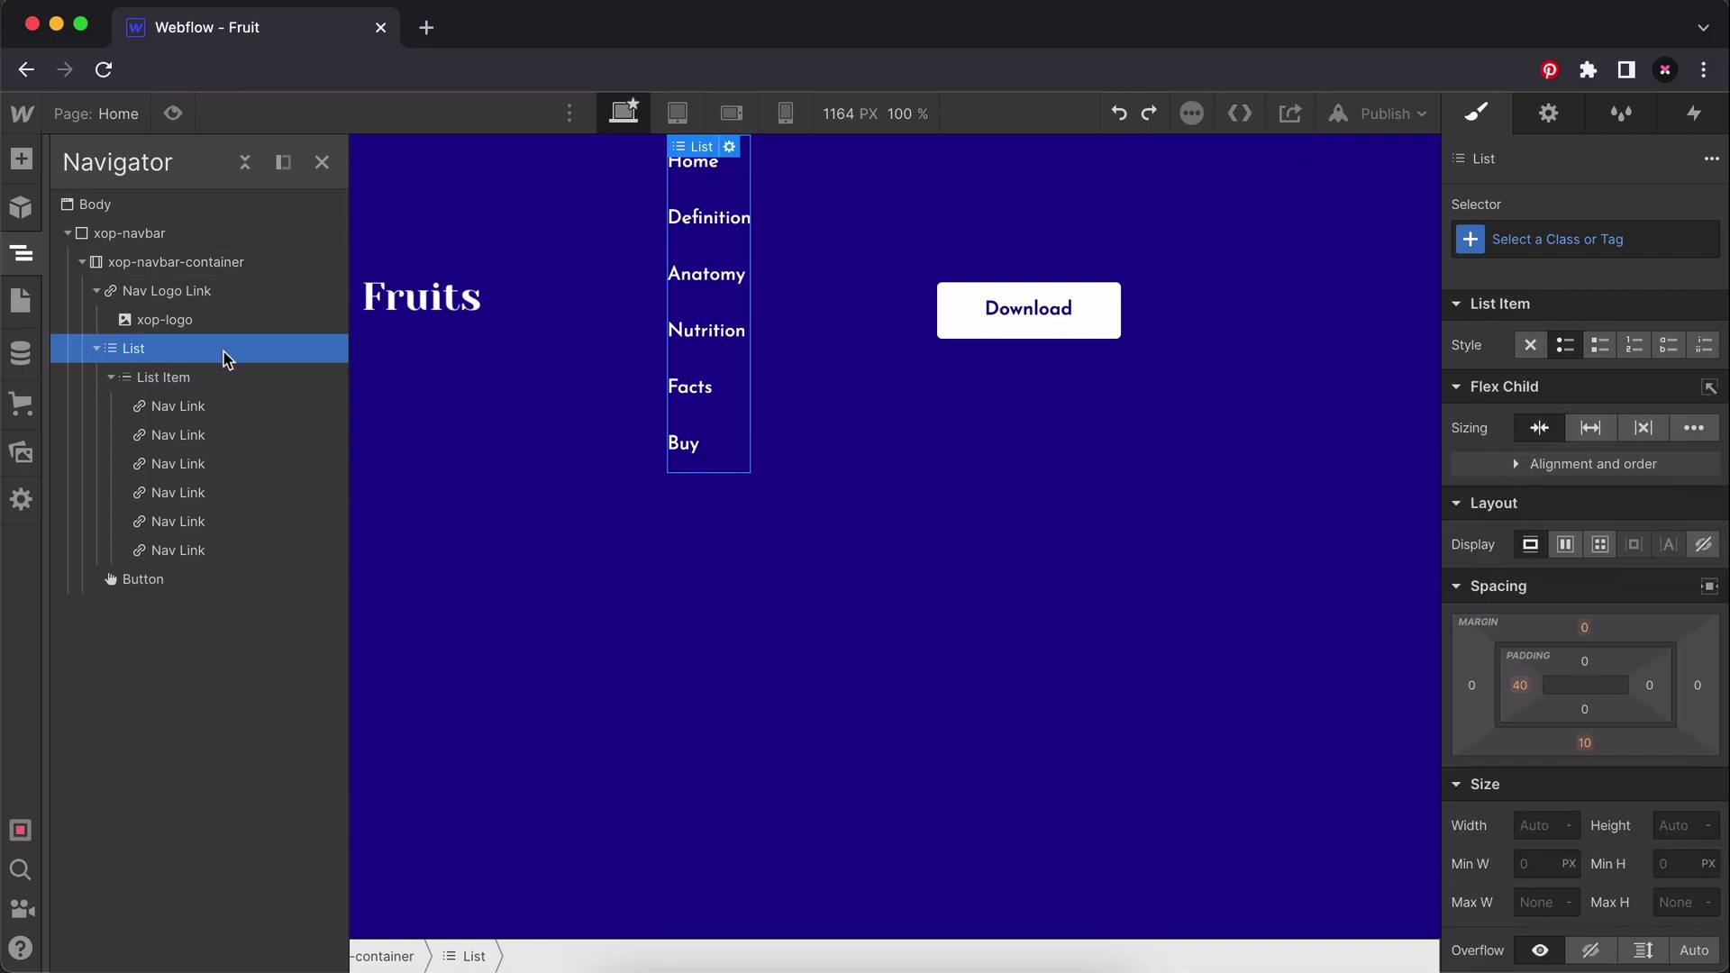
click(165, 379)
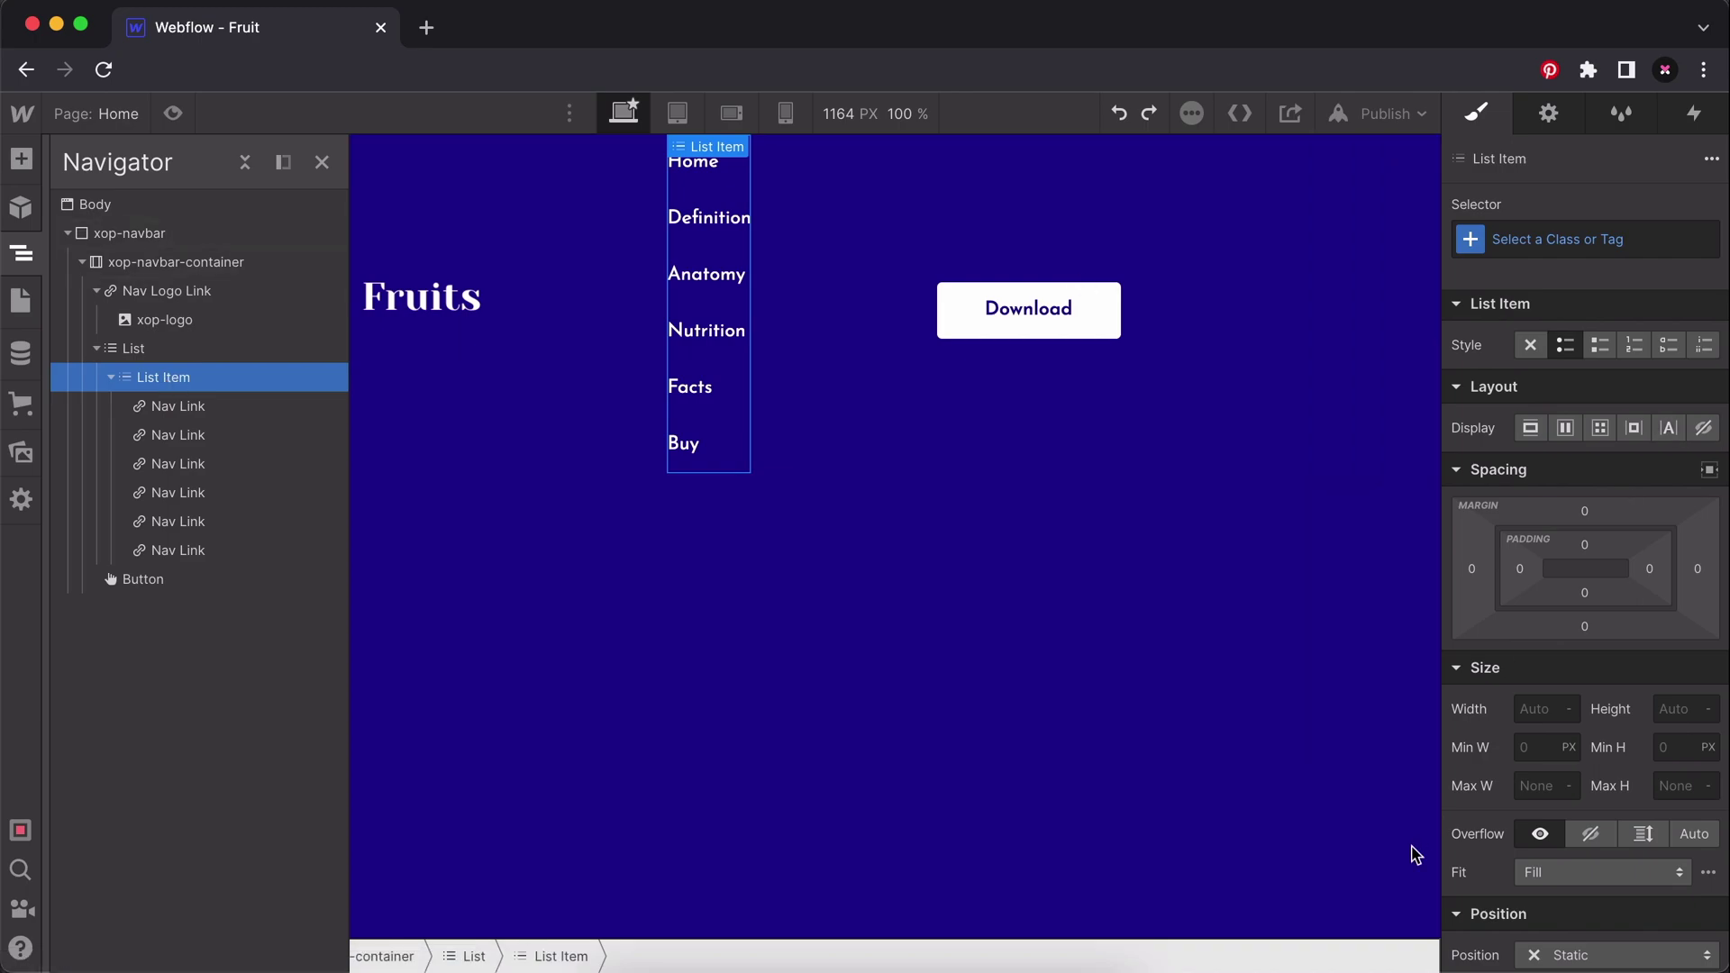
click(1567, 429)
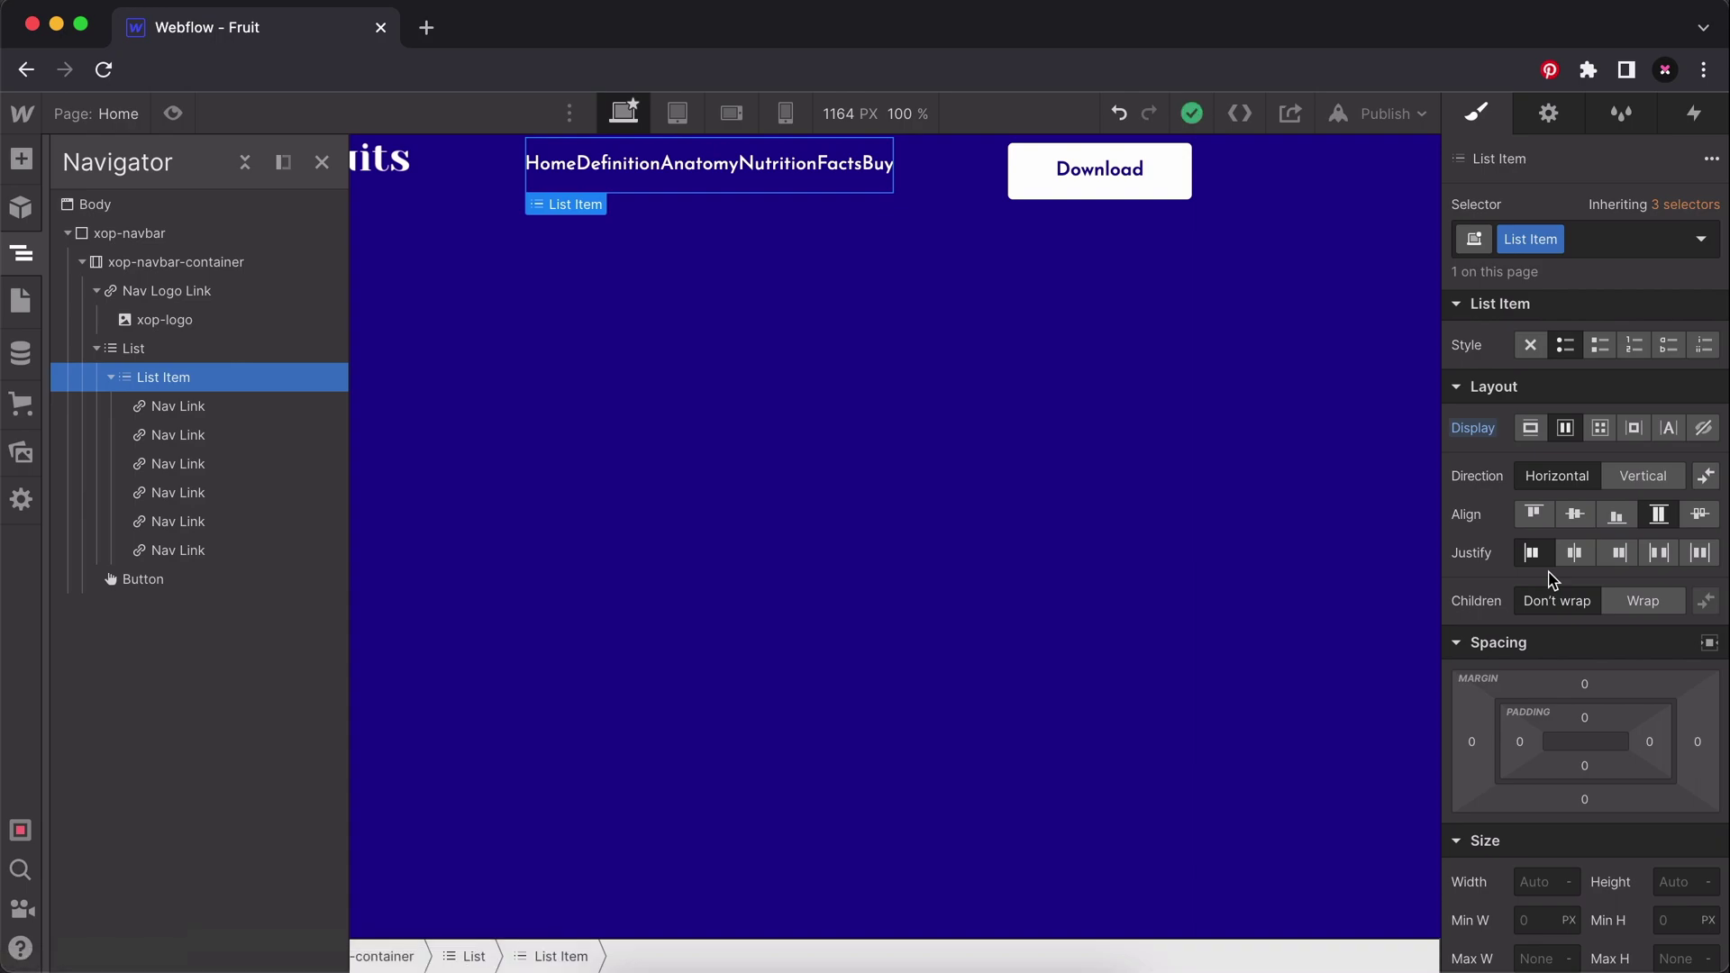
key(super+z)
Rename the nav links' List Item class to xop-menu.
click(21, 162)
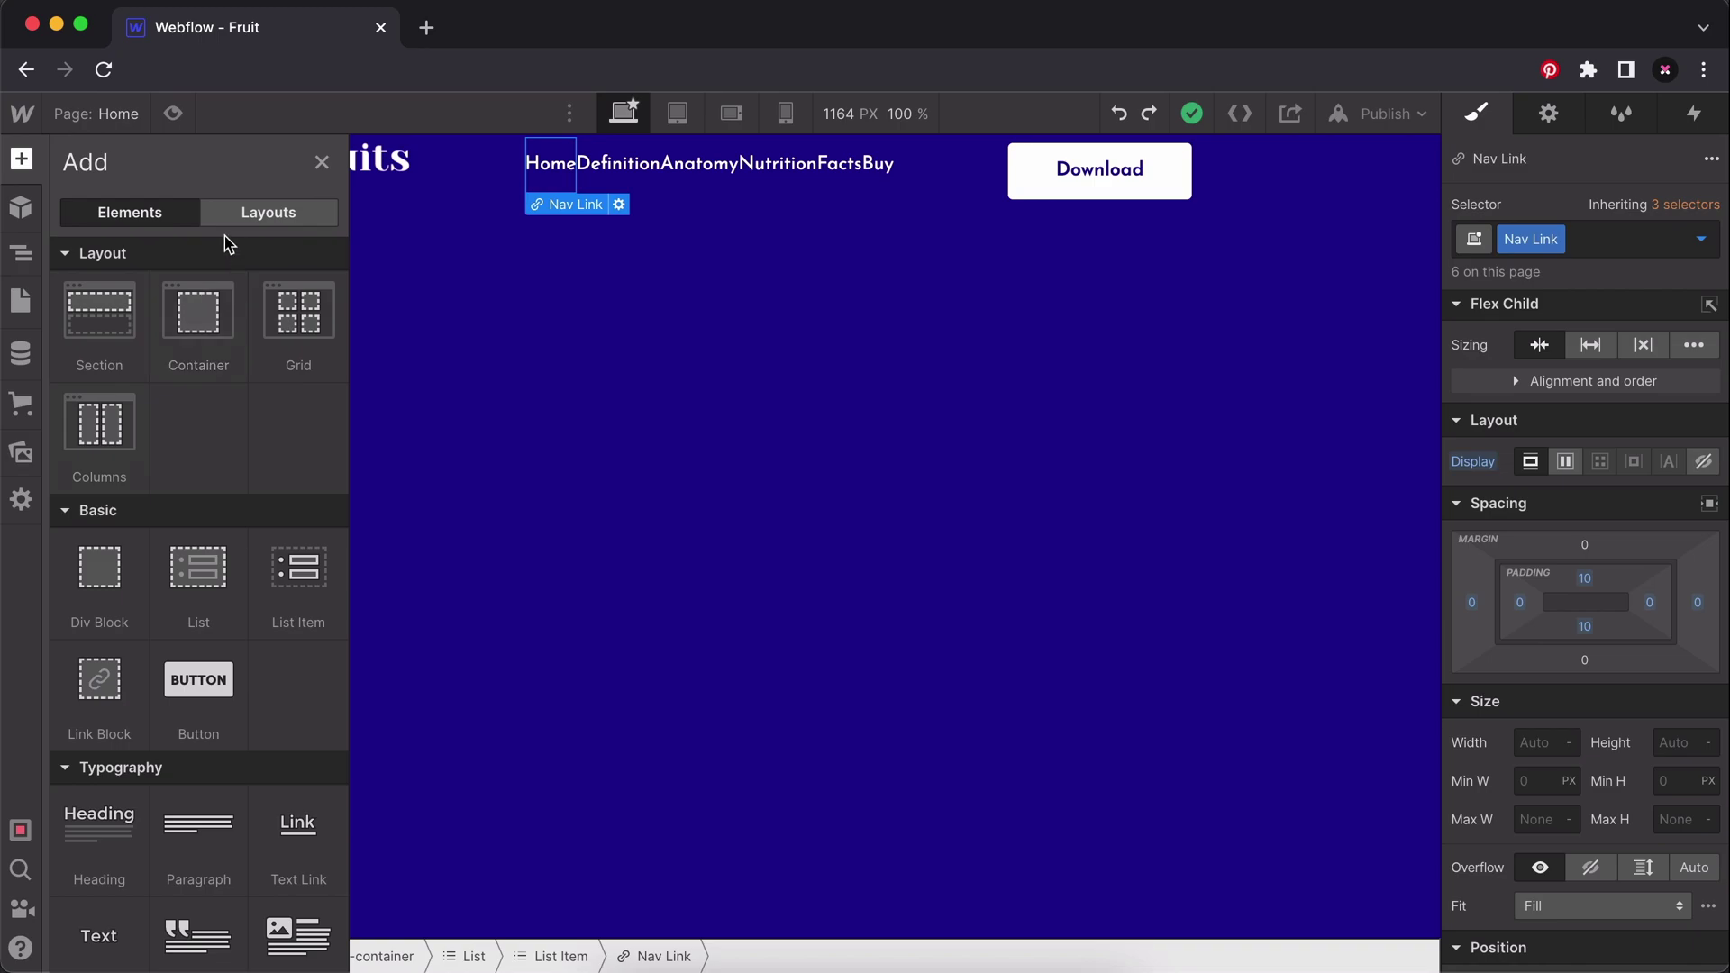
click(22, 256)
click(194, 377)
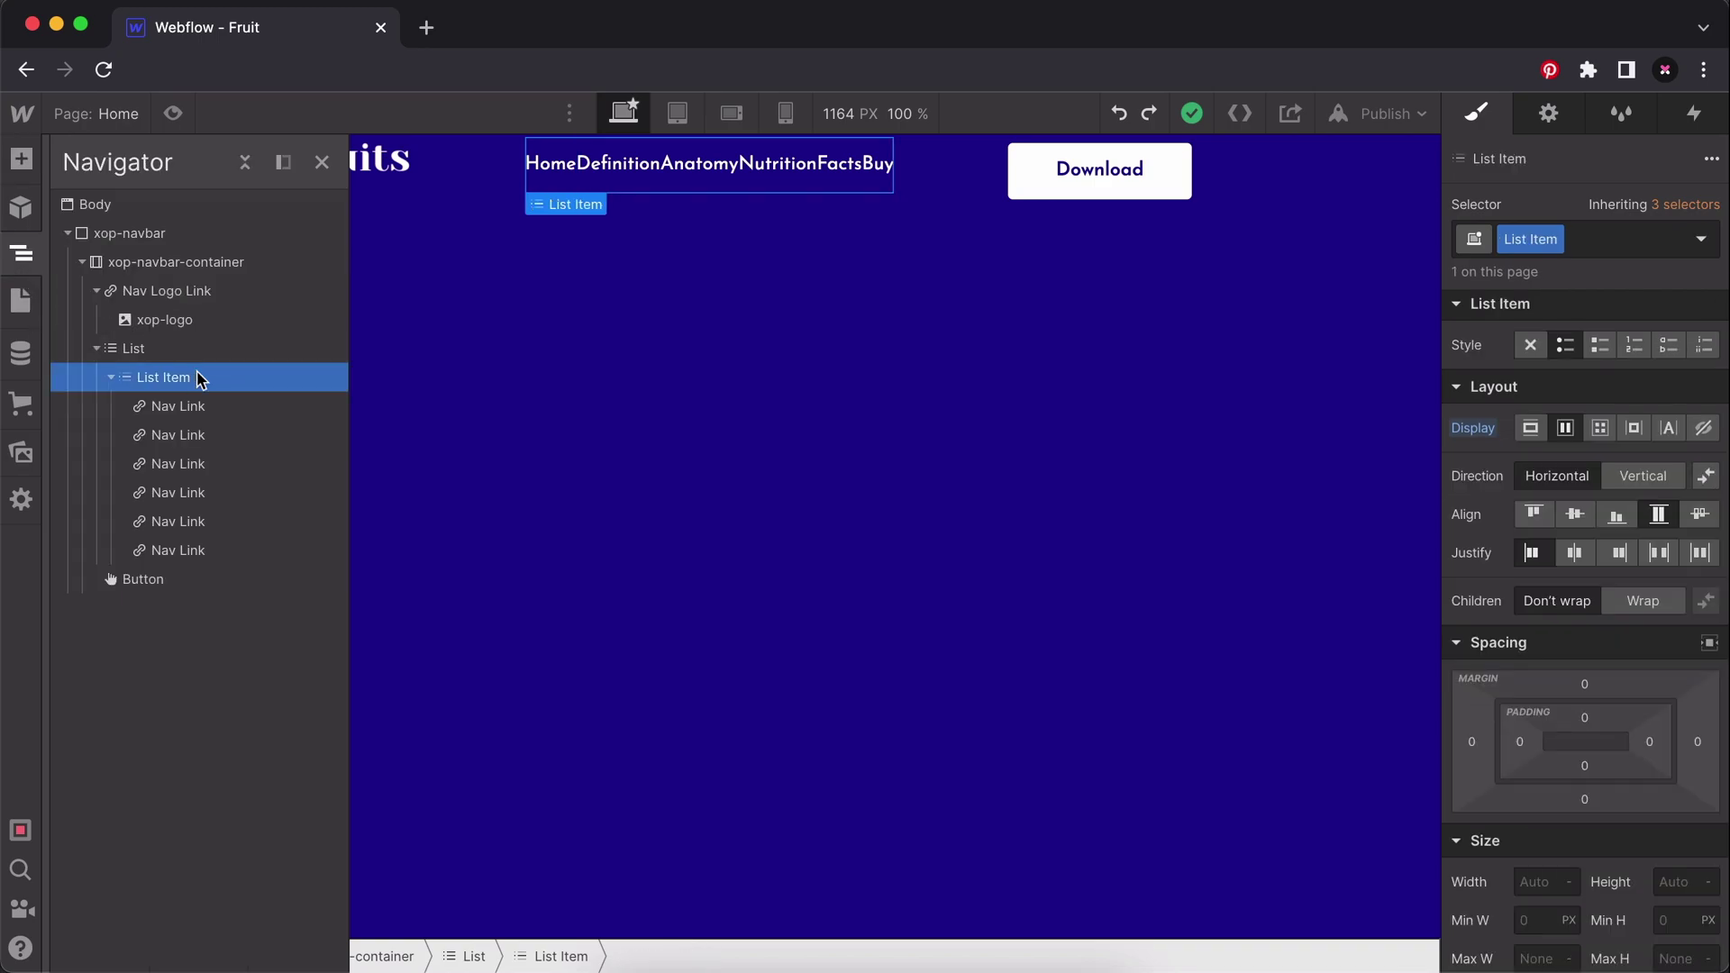
click(1556, 240)
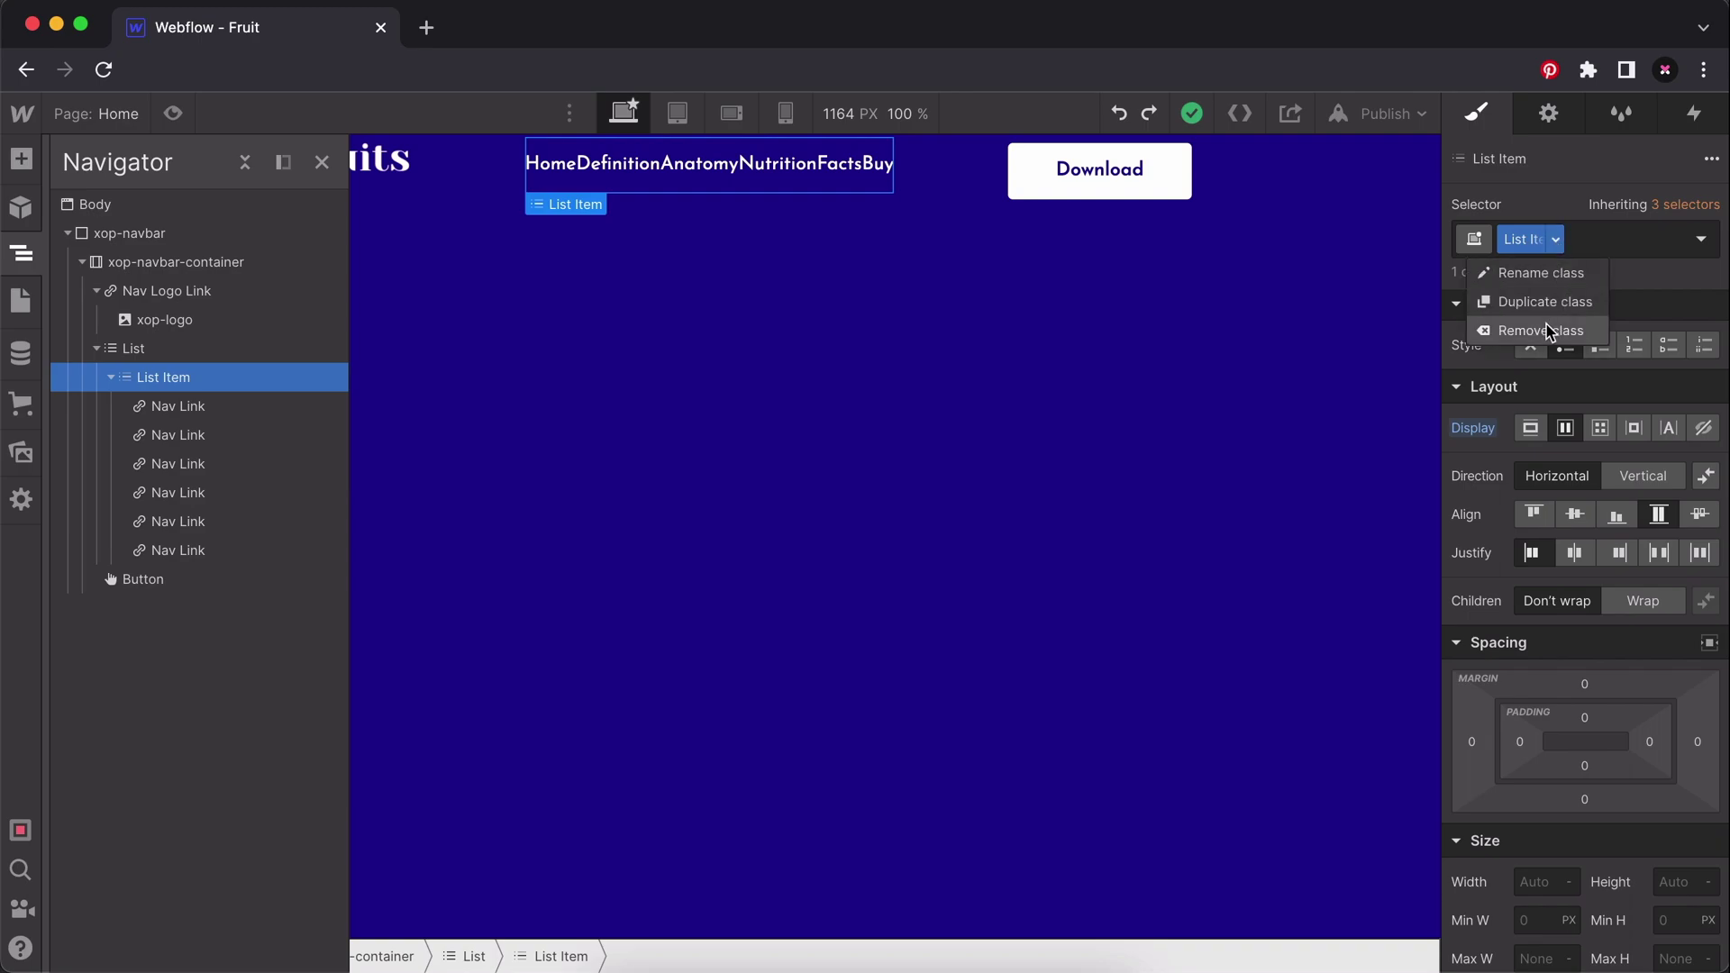
click(1542, 274)
text(xop-)
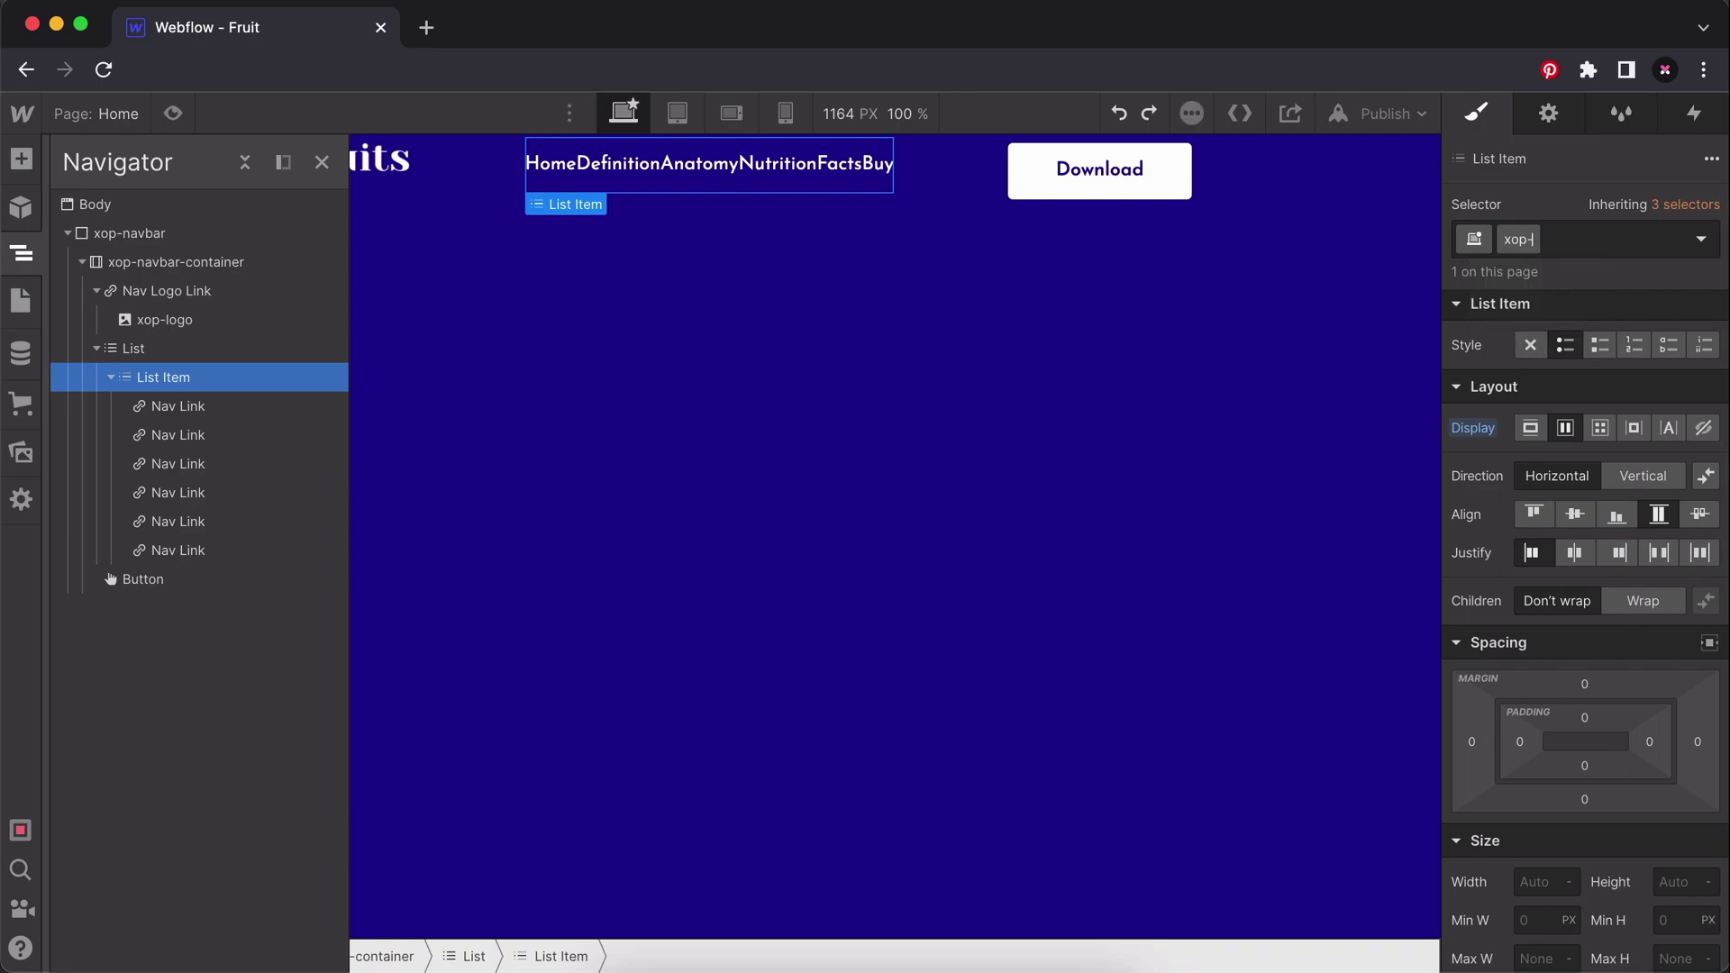
text(menu)
key(Return)
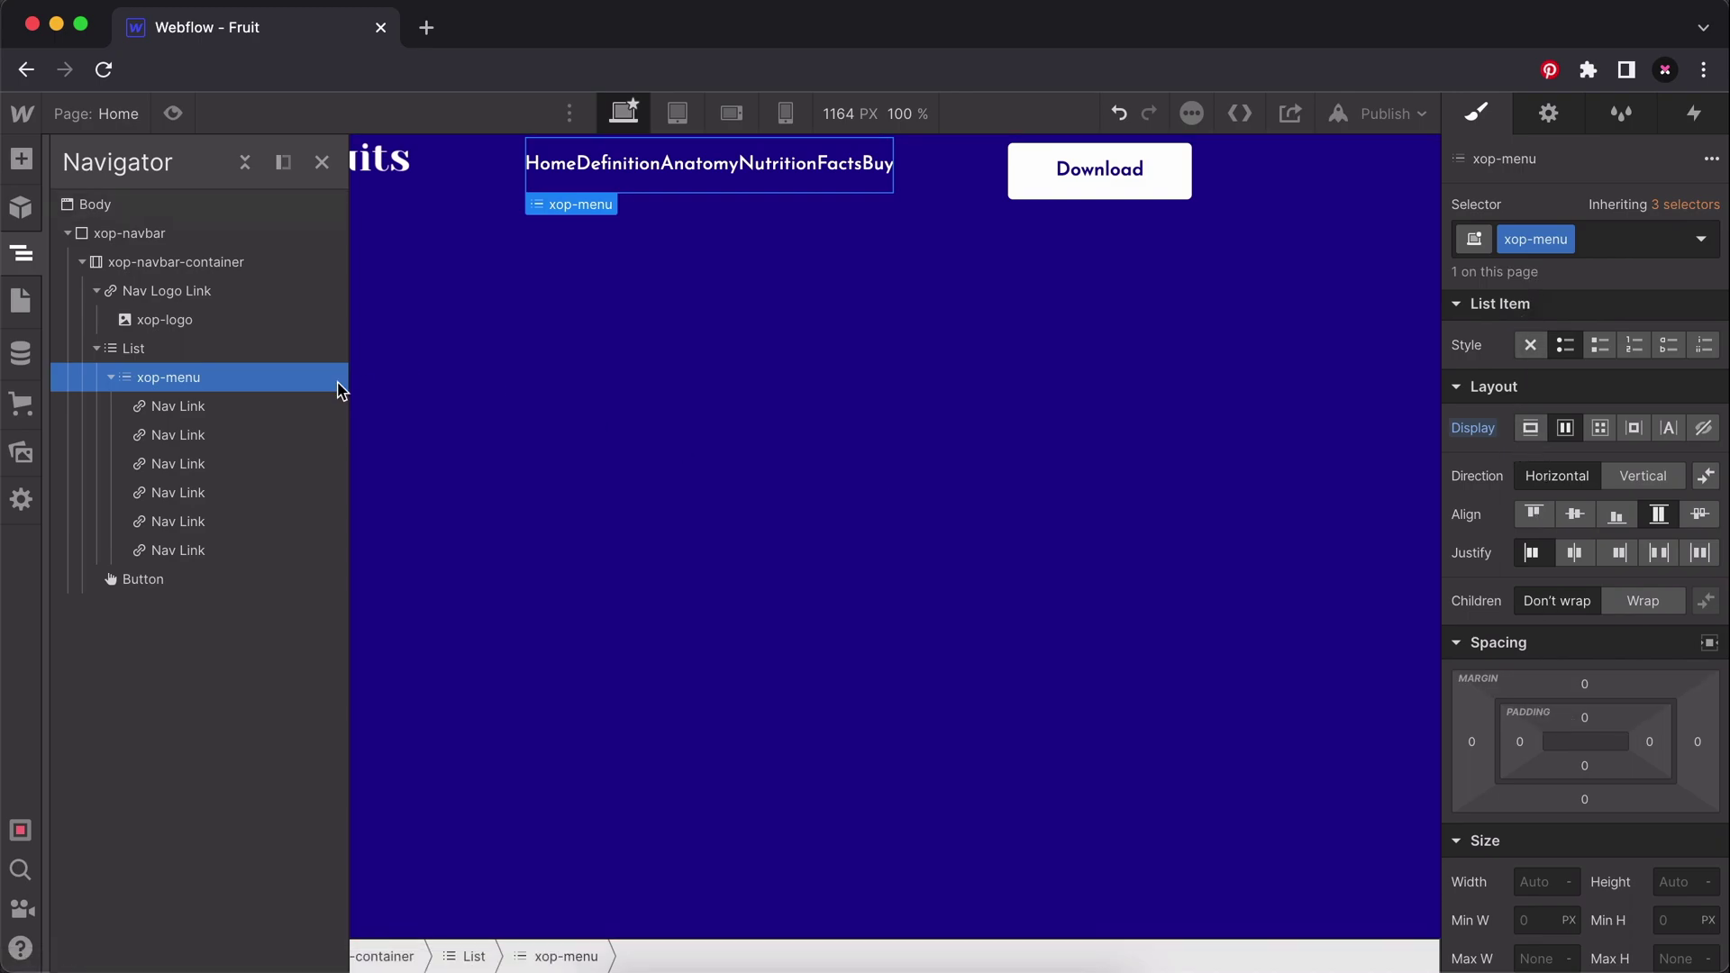
Set the Nav Link class padding to 20 on top, right, bottom and left.
click(243, 415)
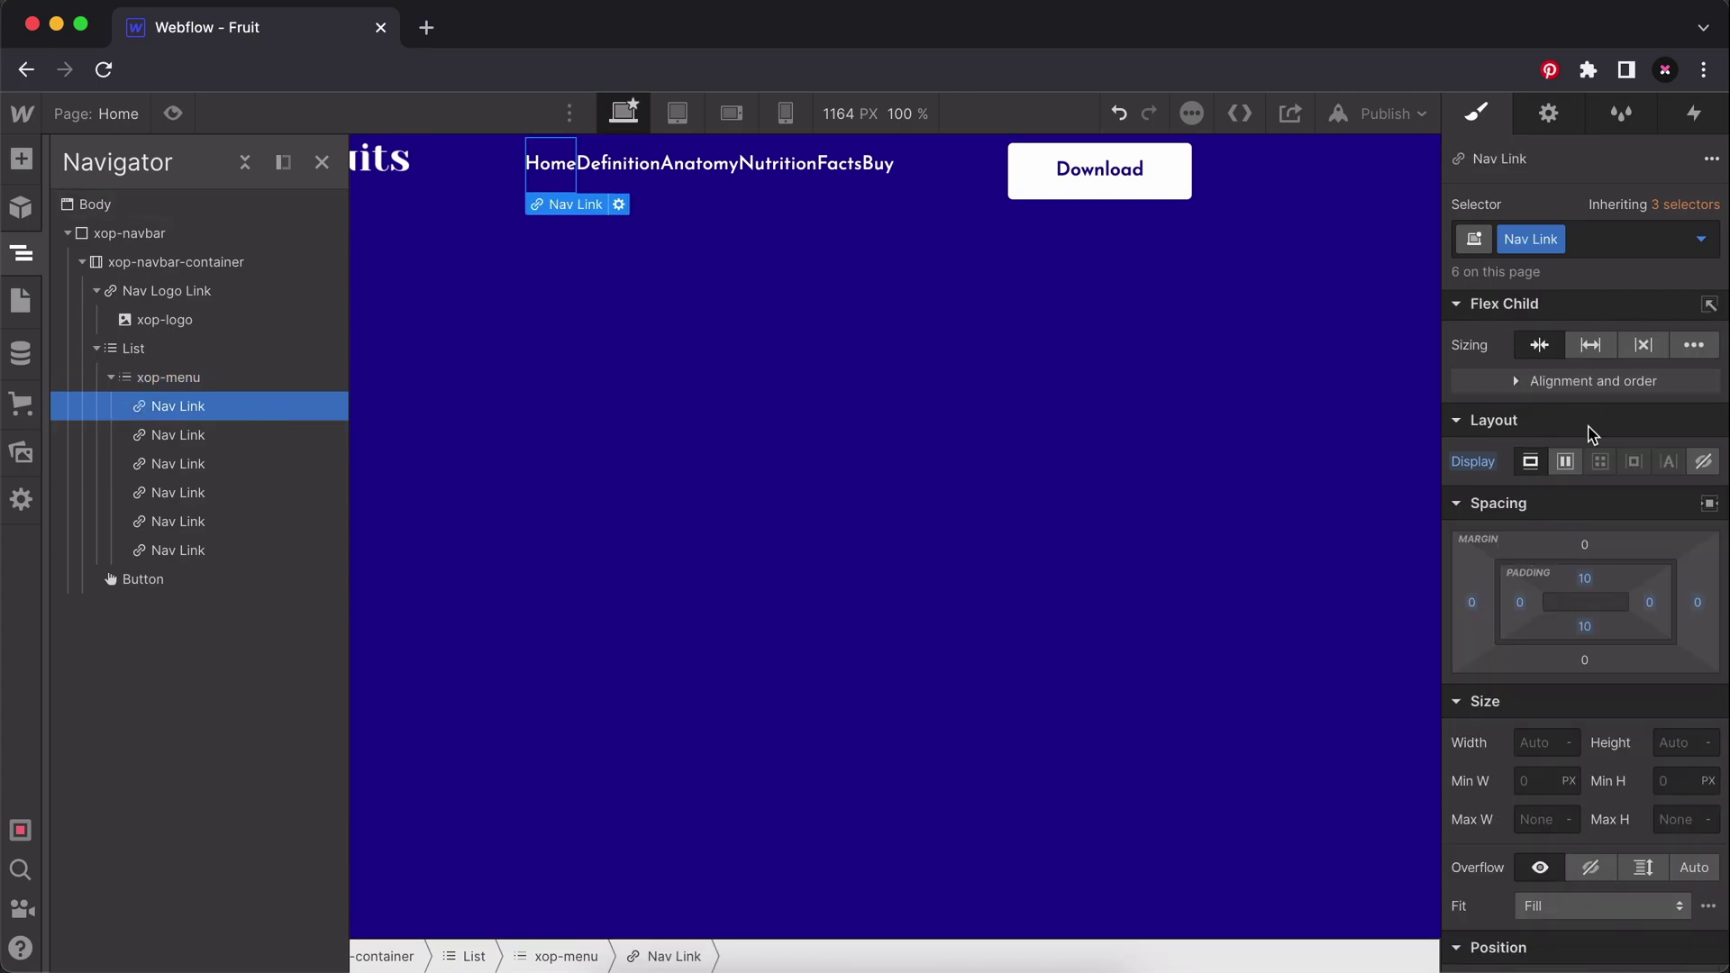
click(1583, 578)
click(1619, 654)
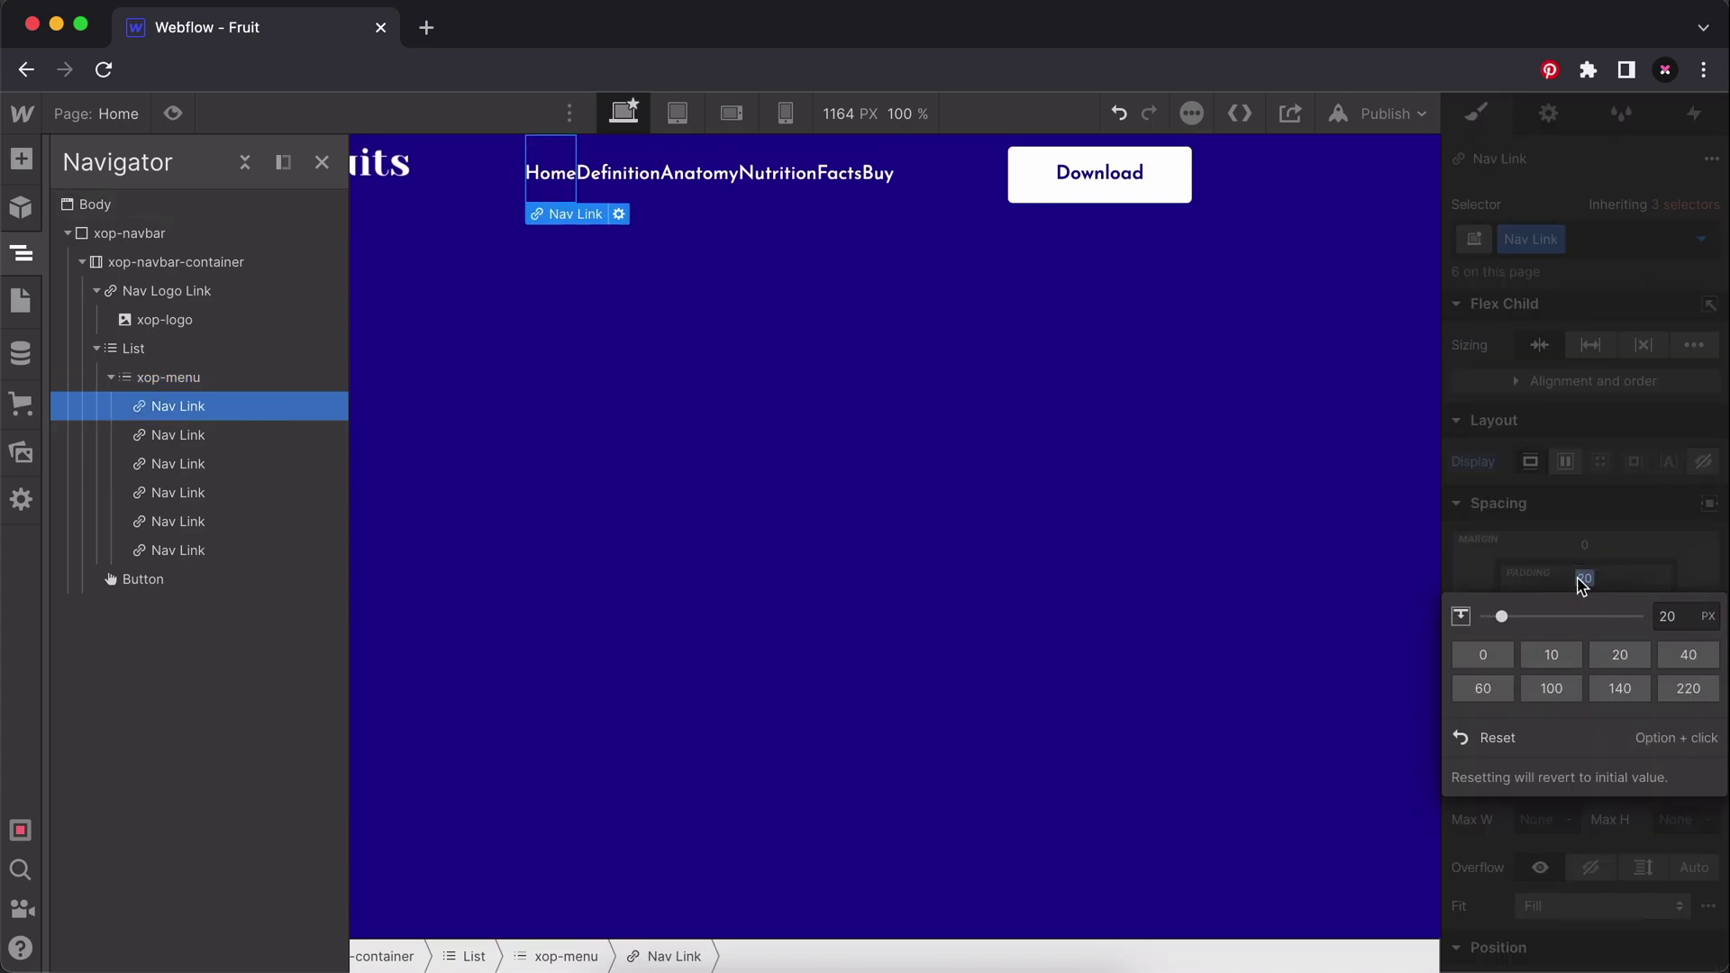
click(1583, 580)
click(1651, 606)
click(1619, 679)
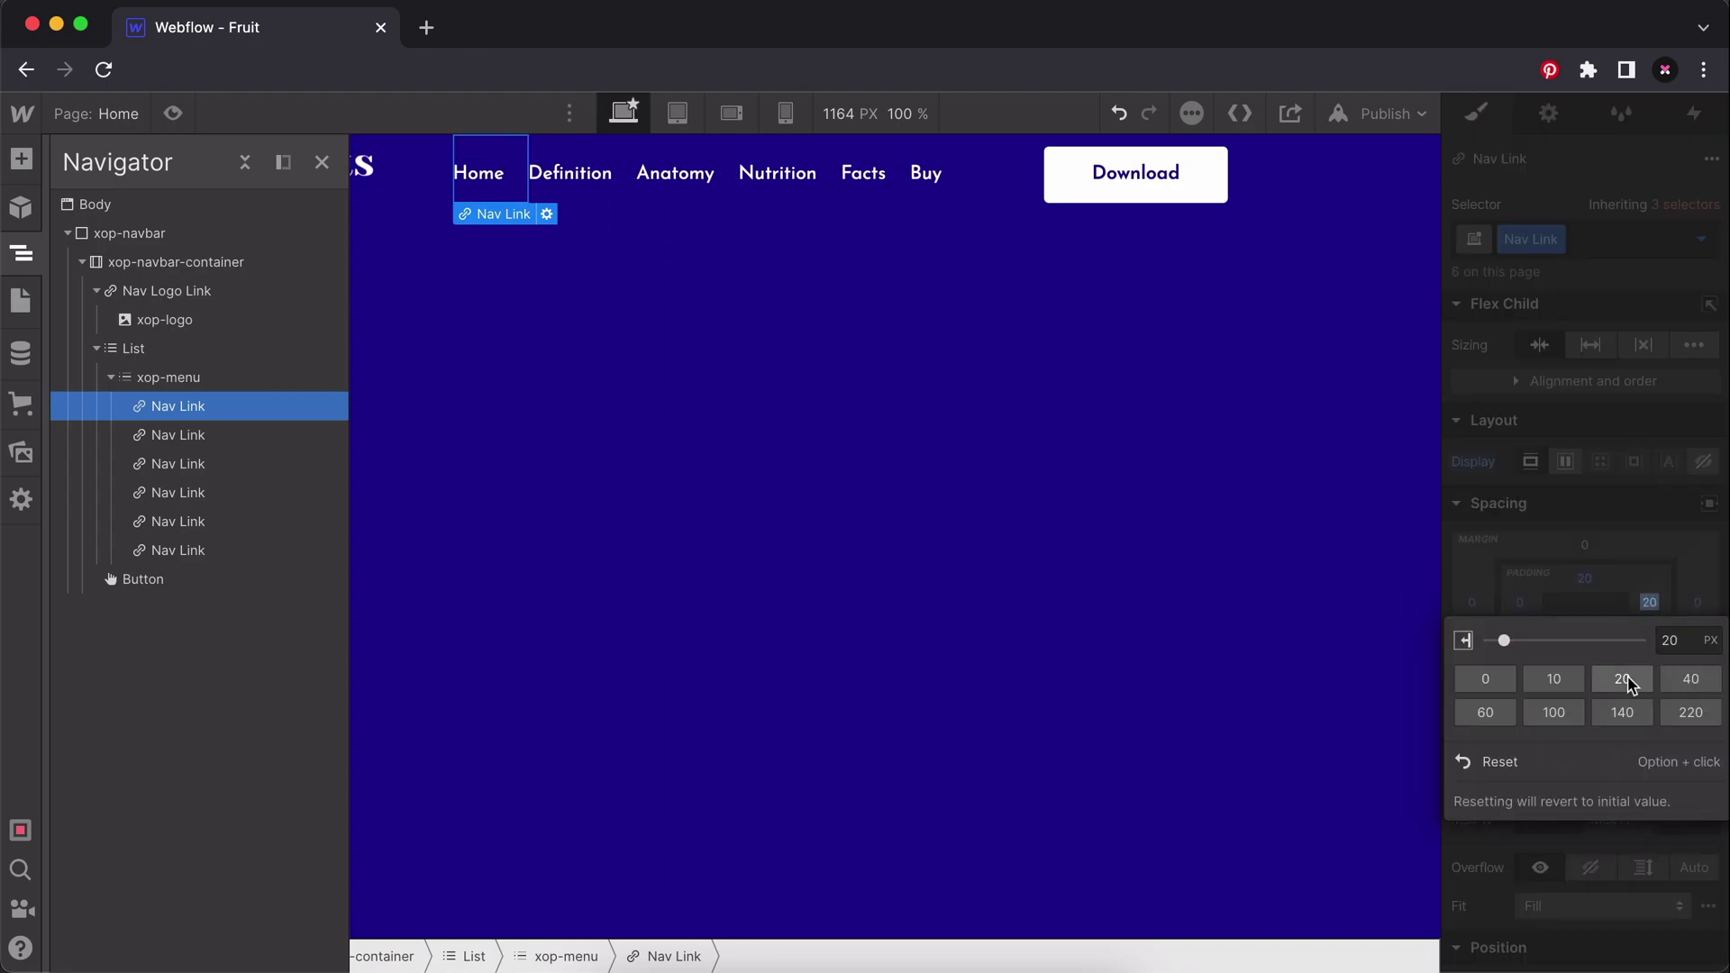
click(1578, 601)
click(1584, 626)
click(1619, 703)
click(1608, 590)
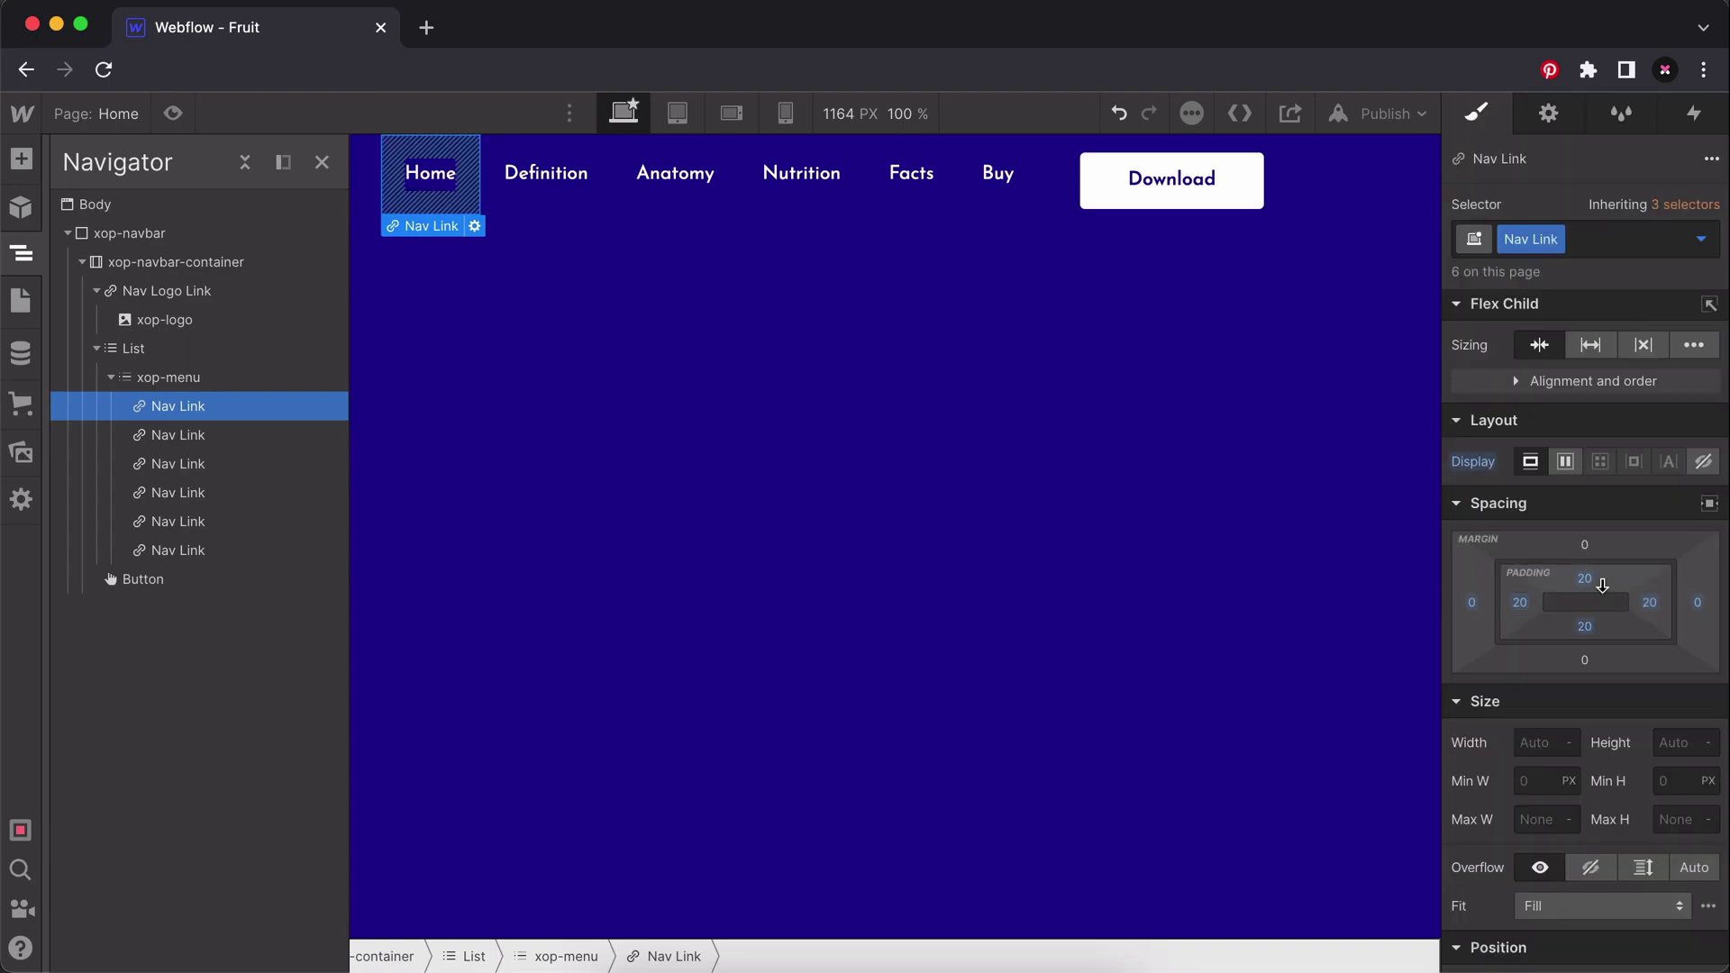
click(1054, 221)
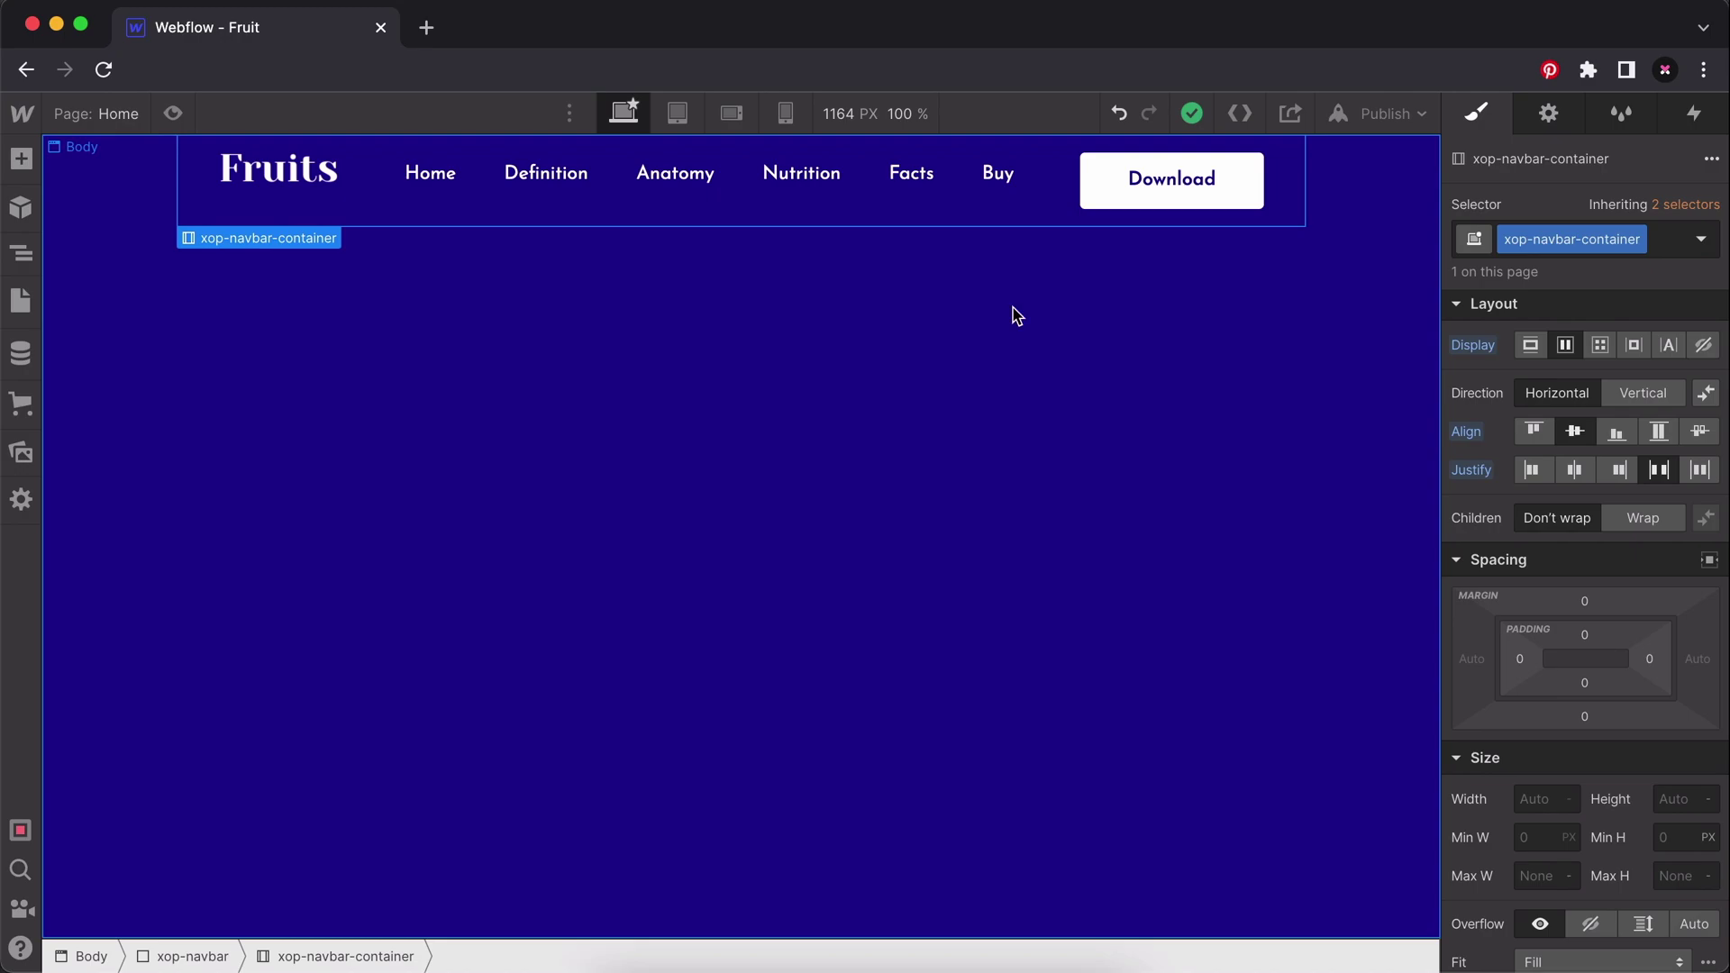
Set xop-navbar-container's Max W to 1640px.
click(1550, 866)
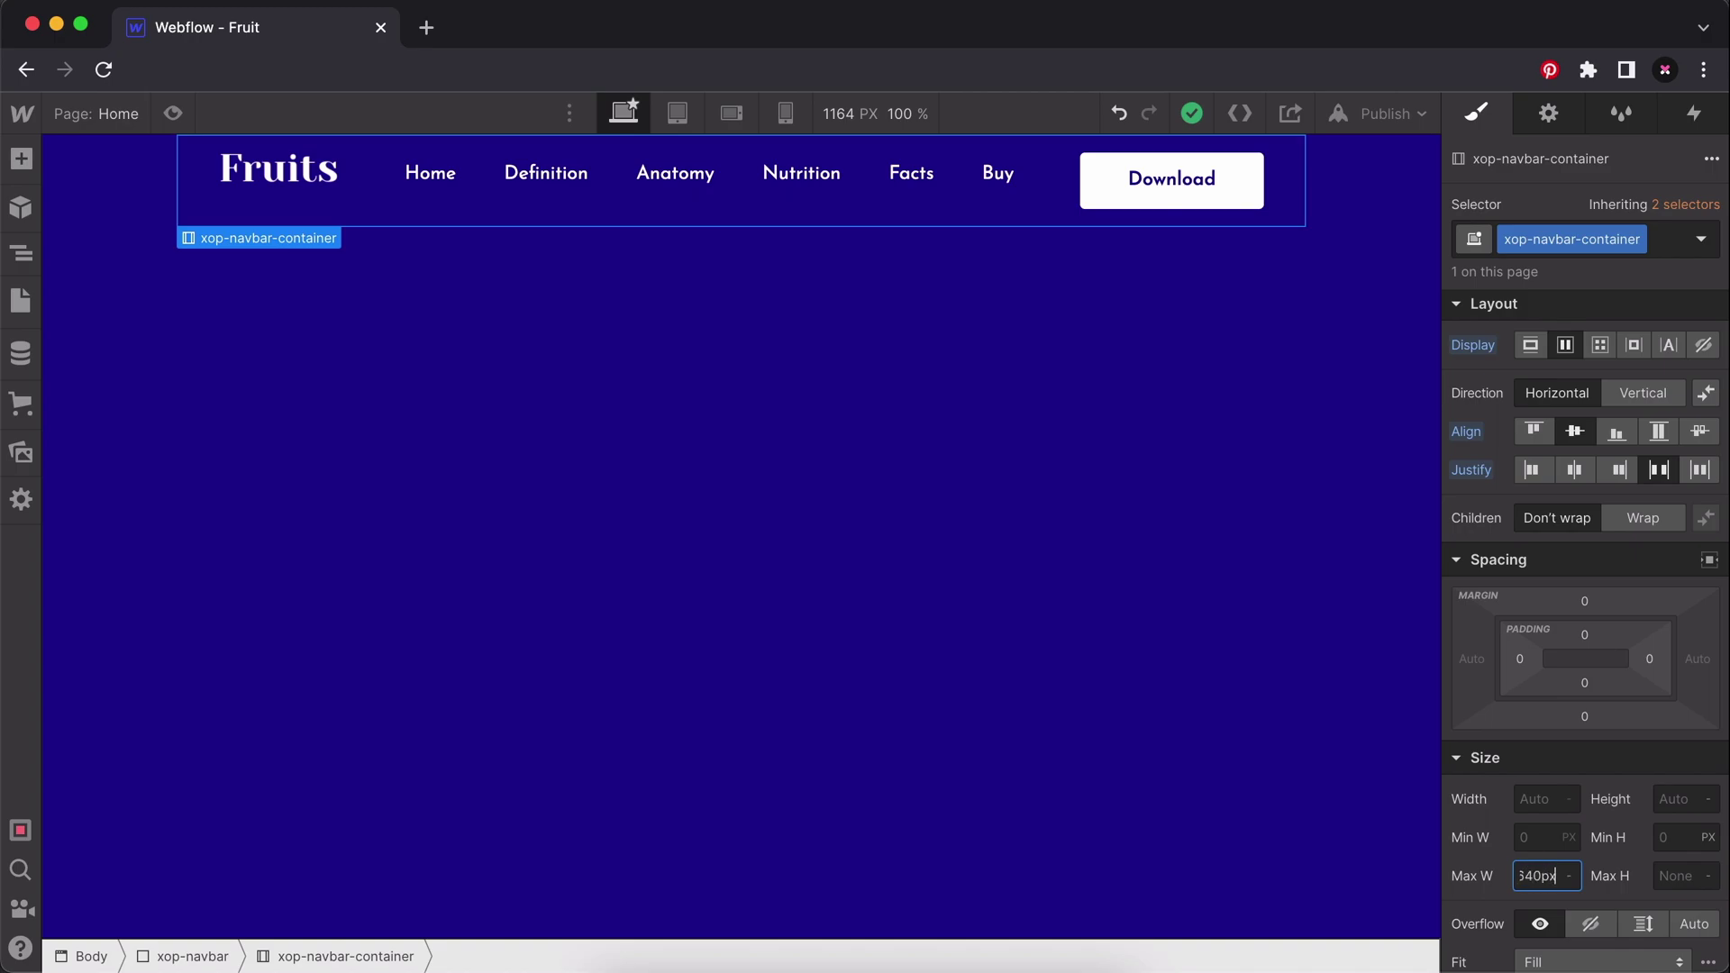
click(317, 196)
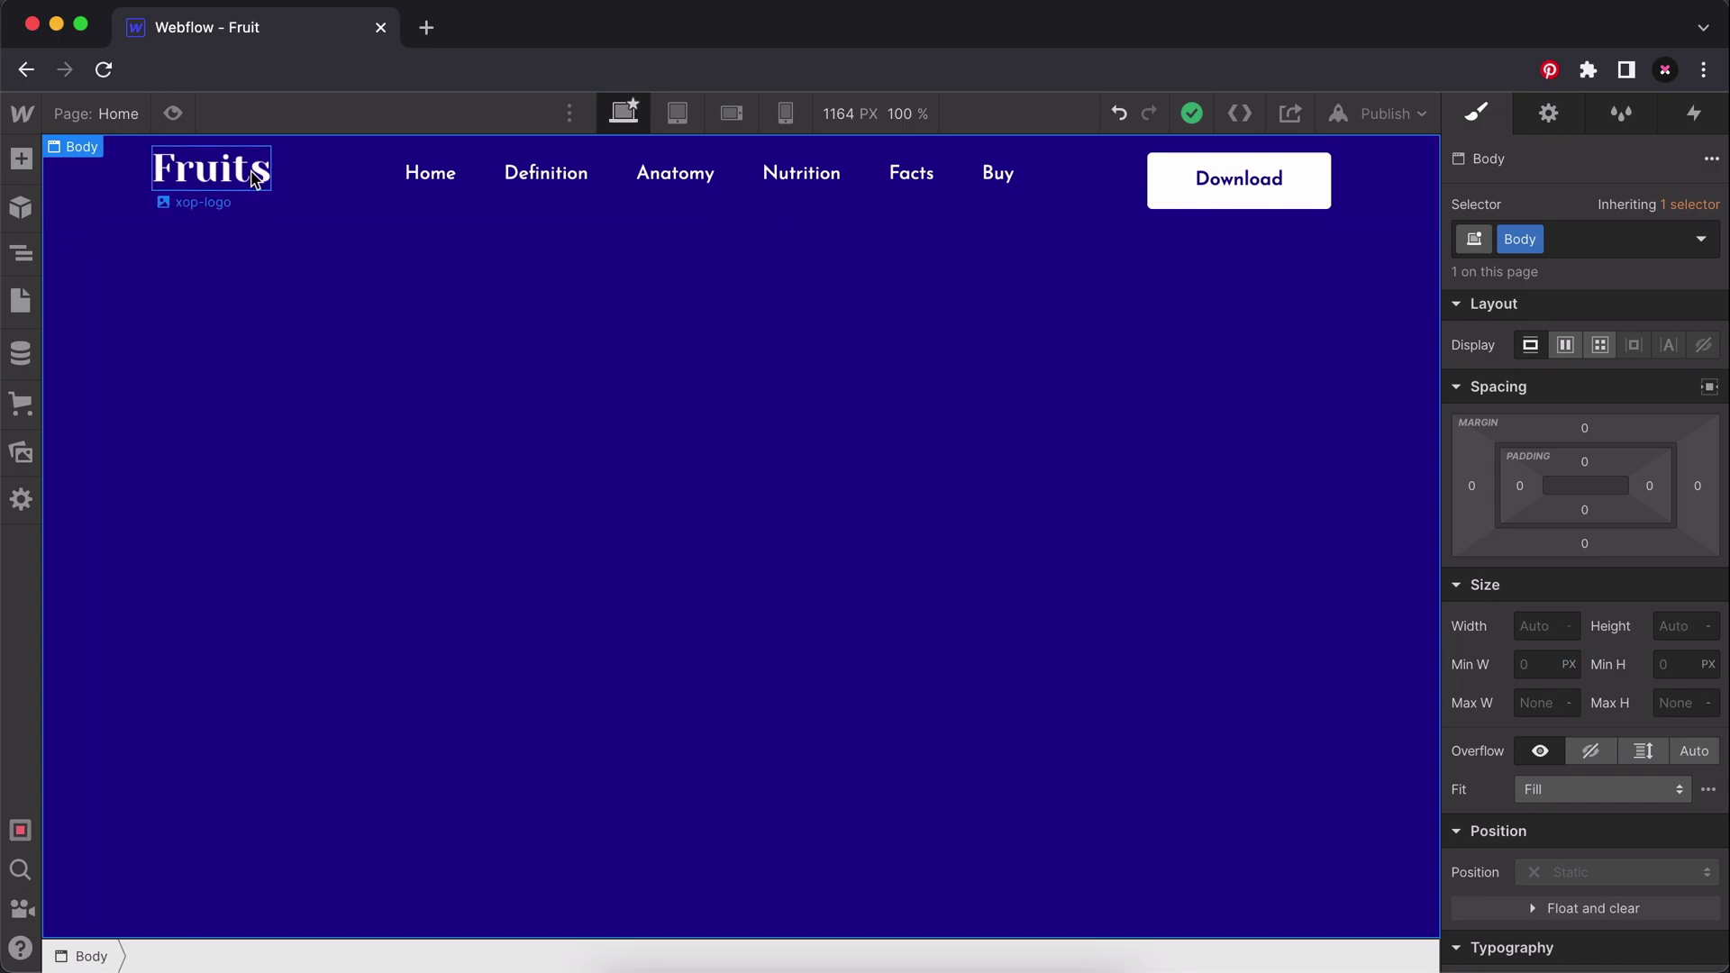
click(266, 180)
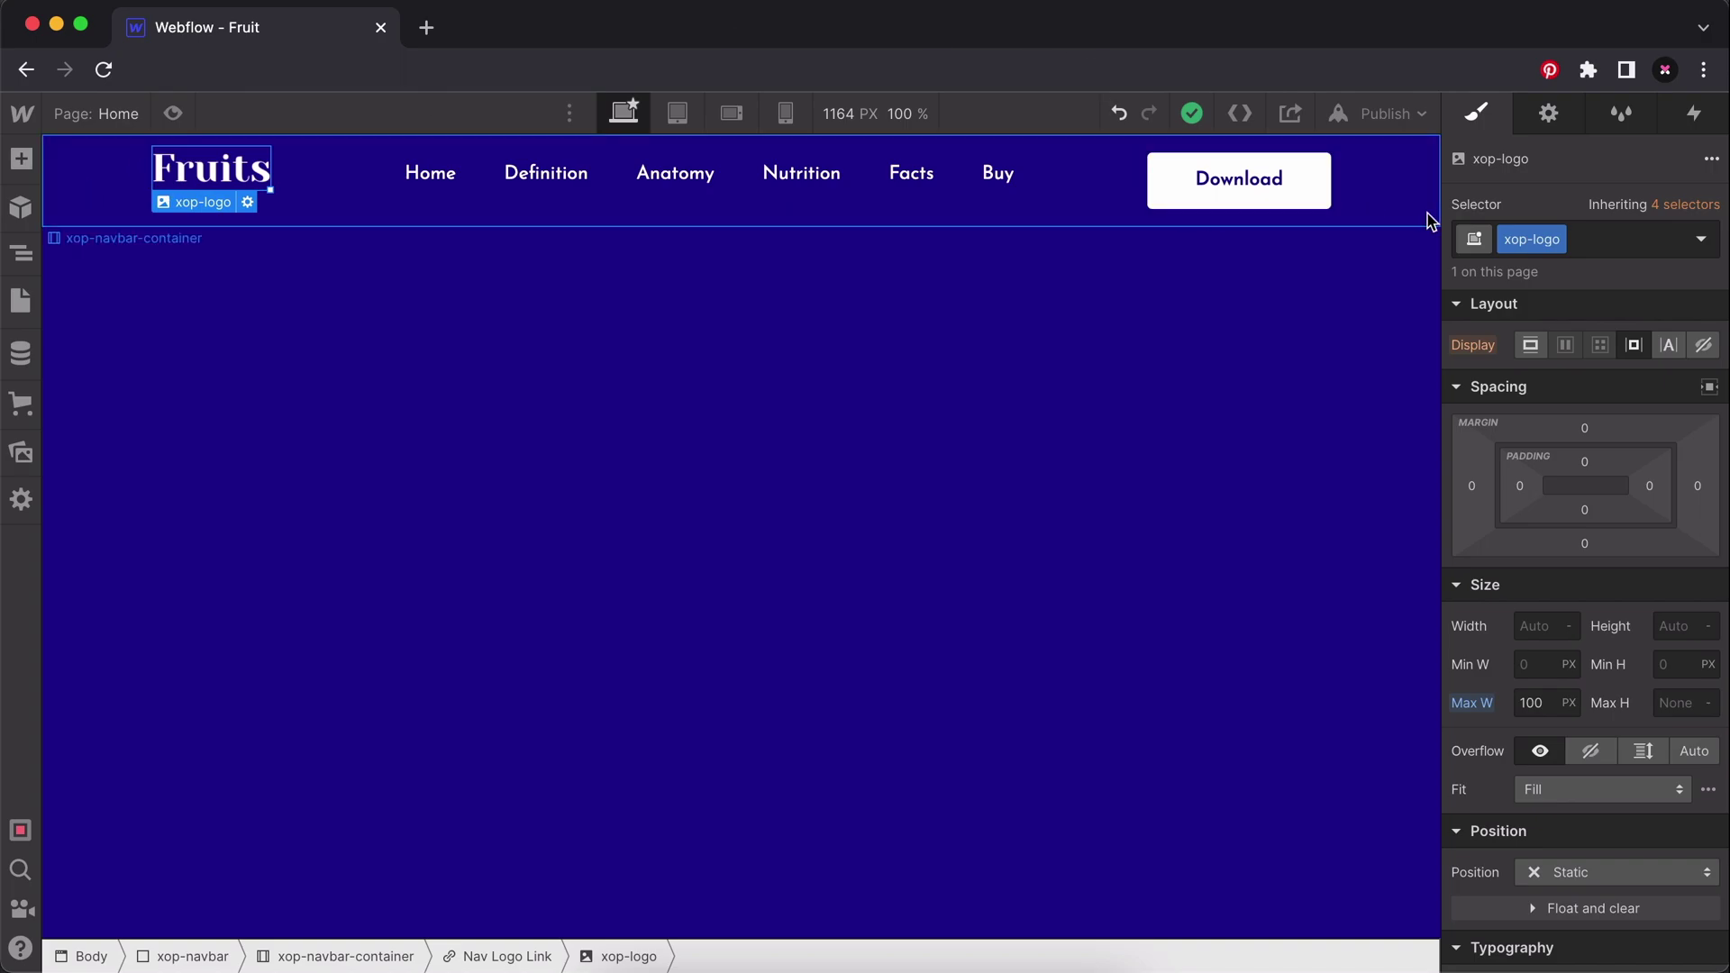
Set the Nav Logo Link's flex Order to First.
key(z)
click(193, 297)
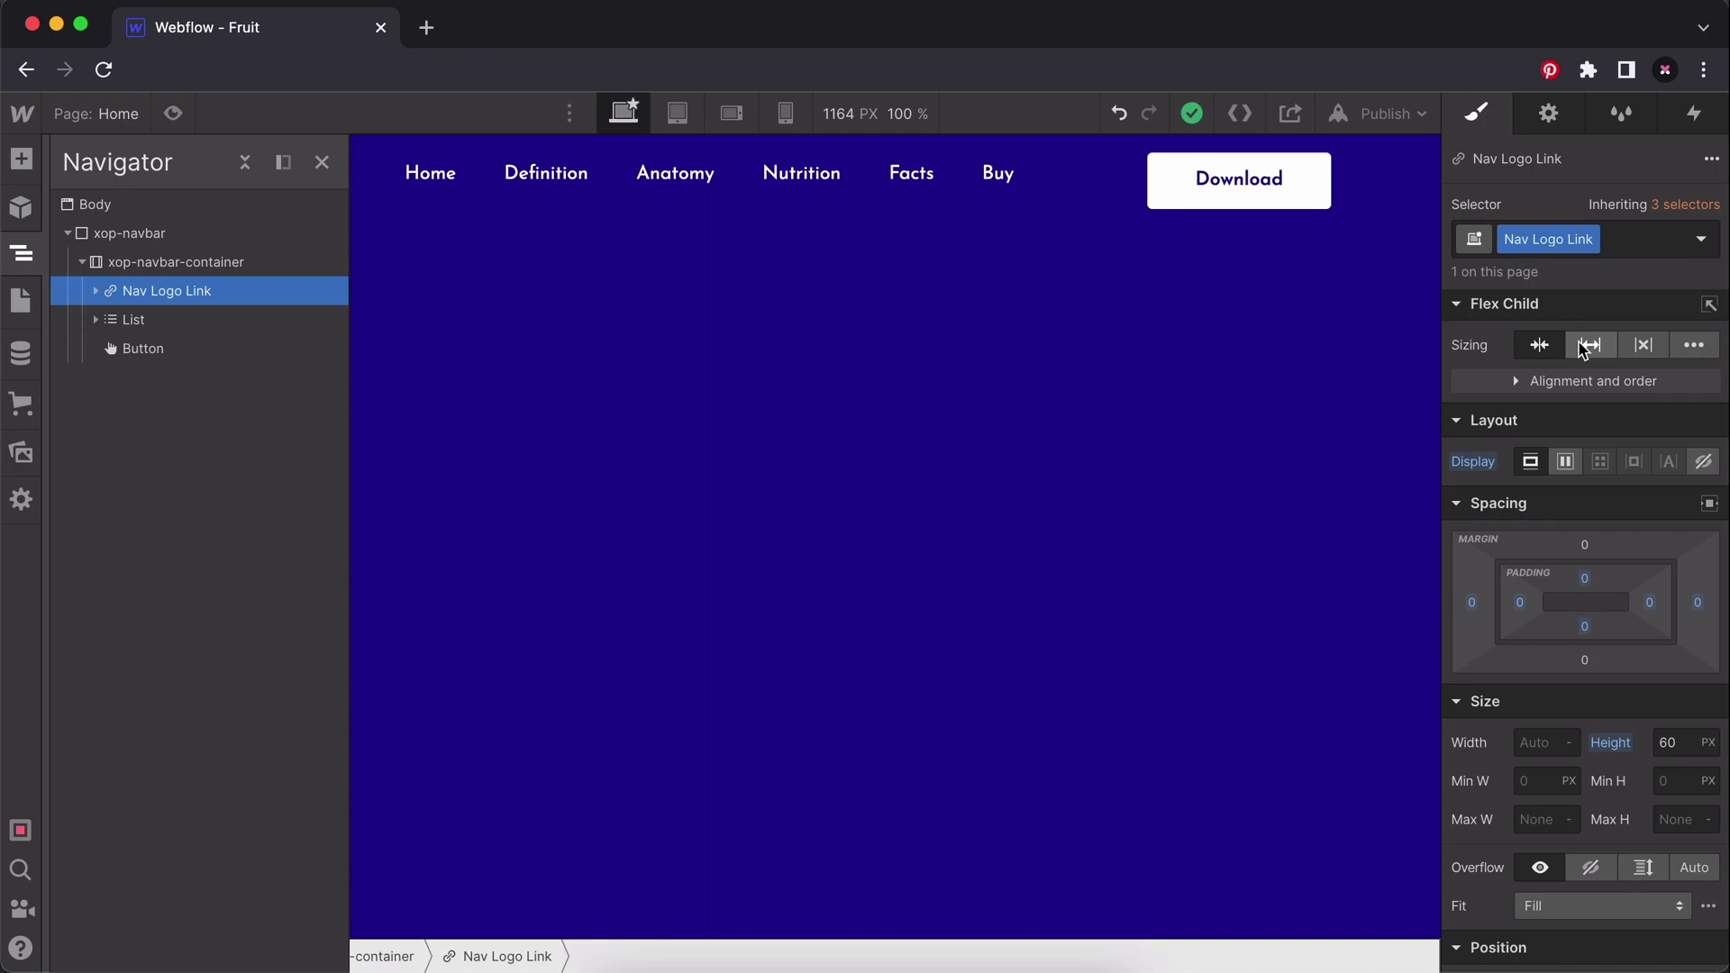
click(1533, 383)
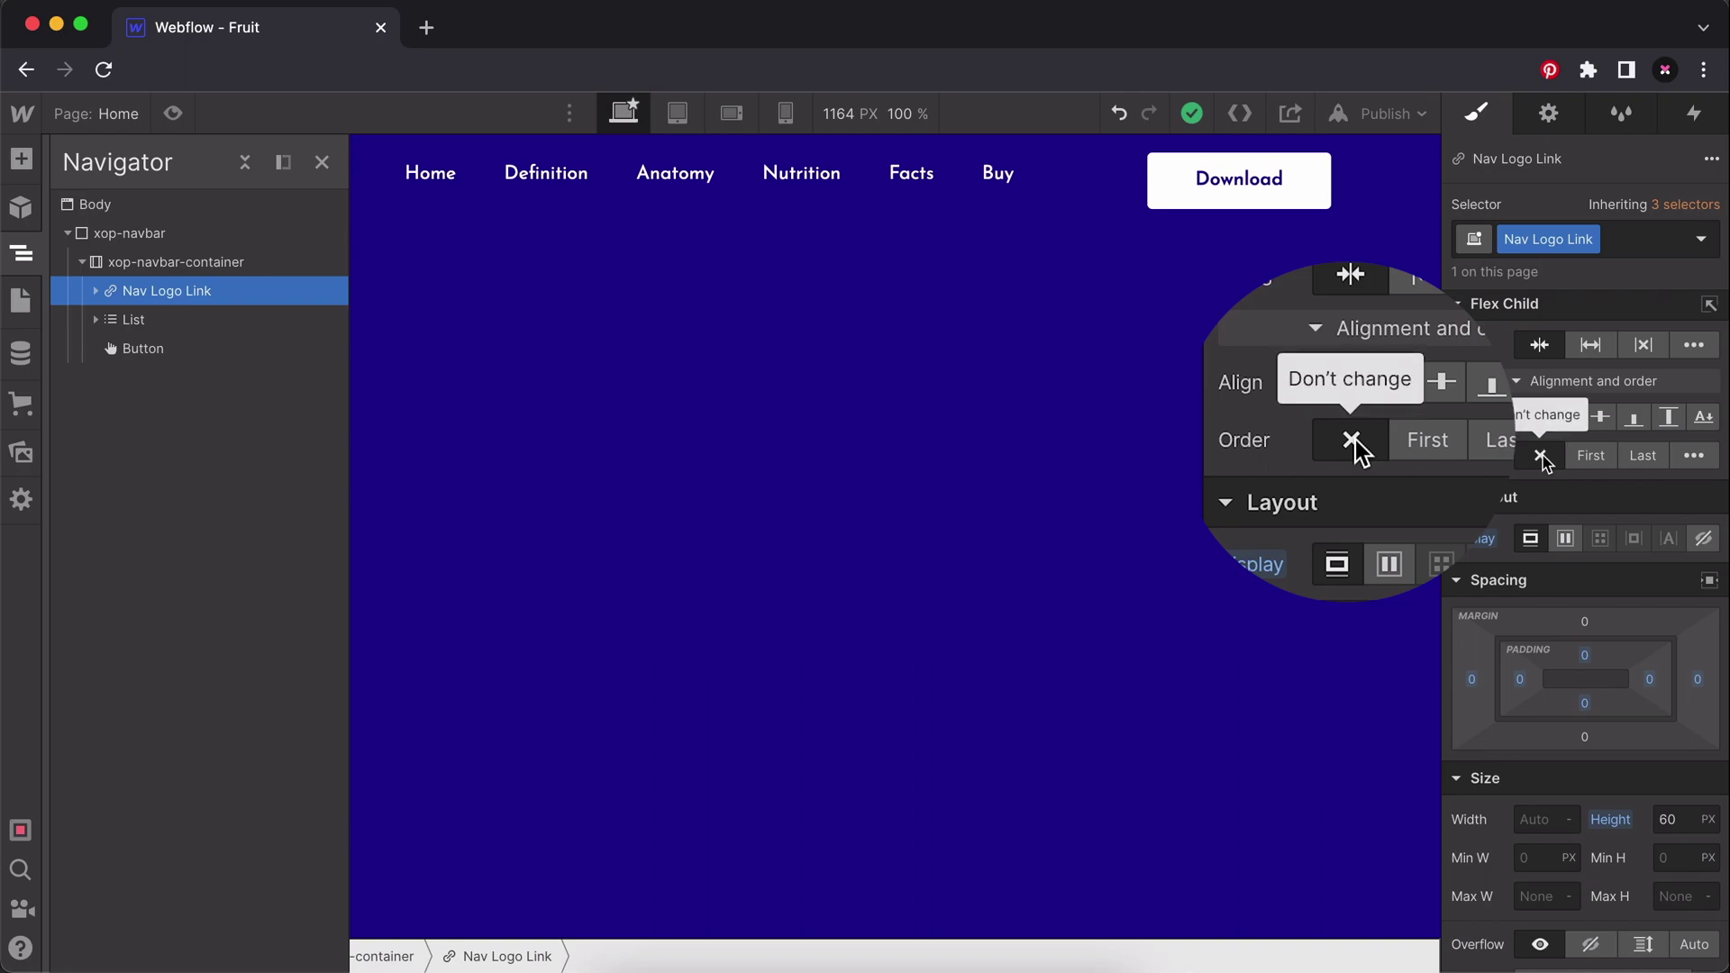
click(1591, 457)
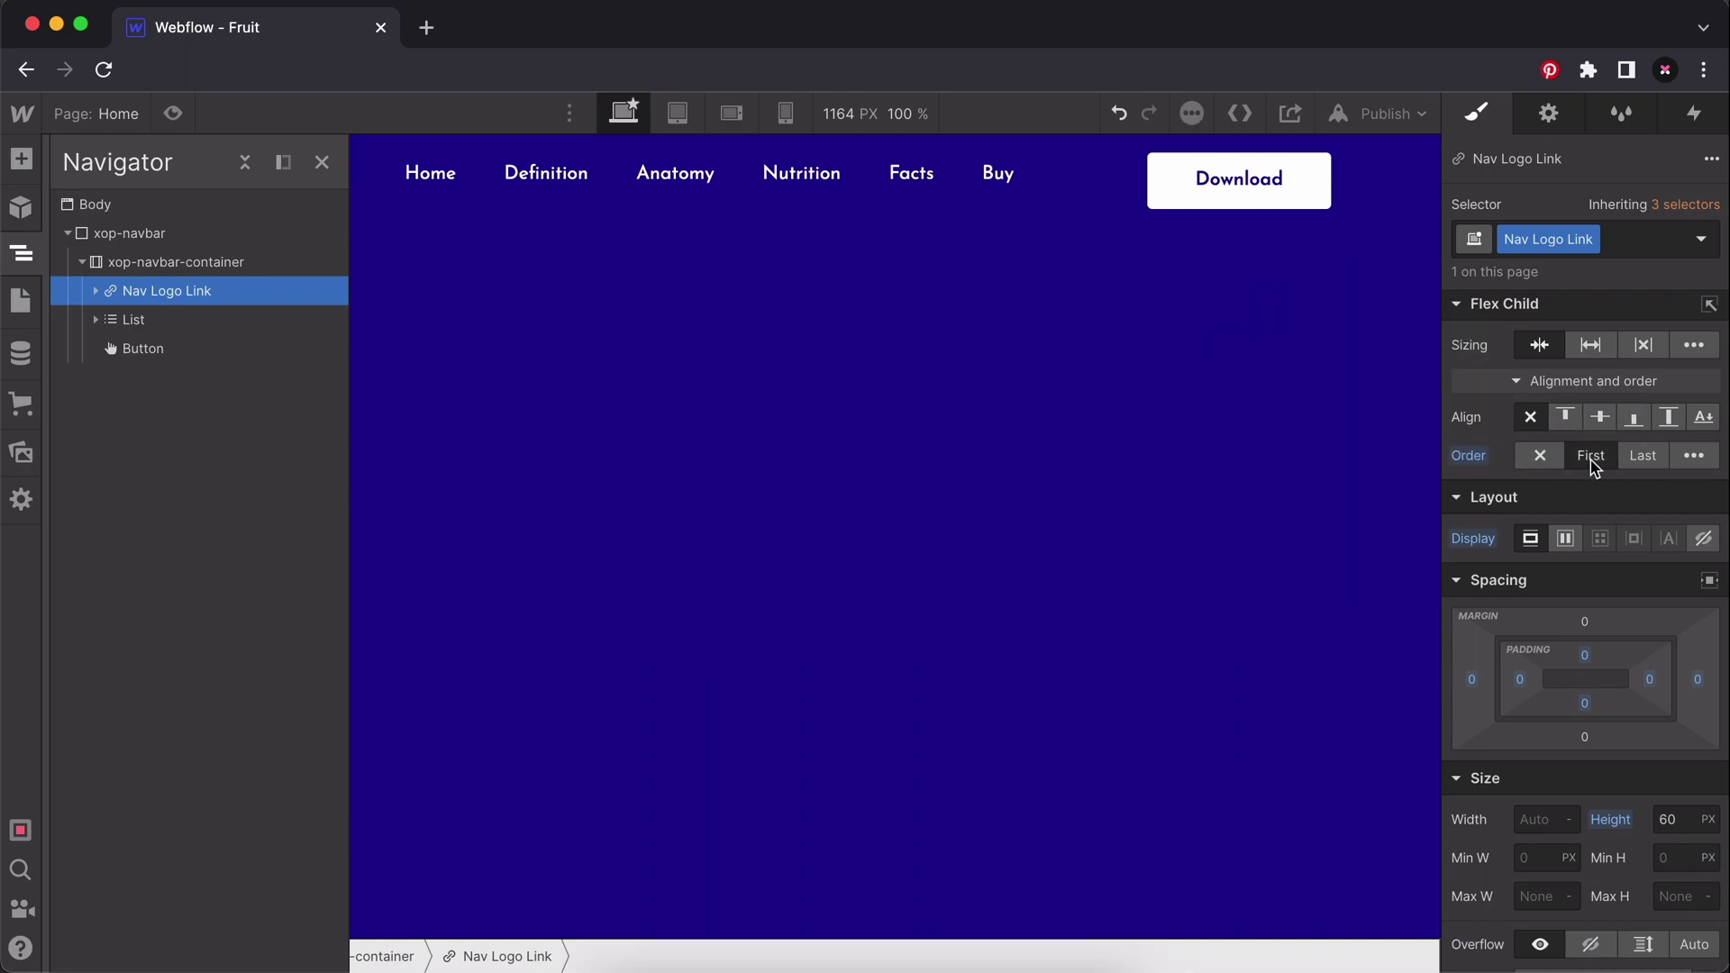
click(322, 163)
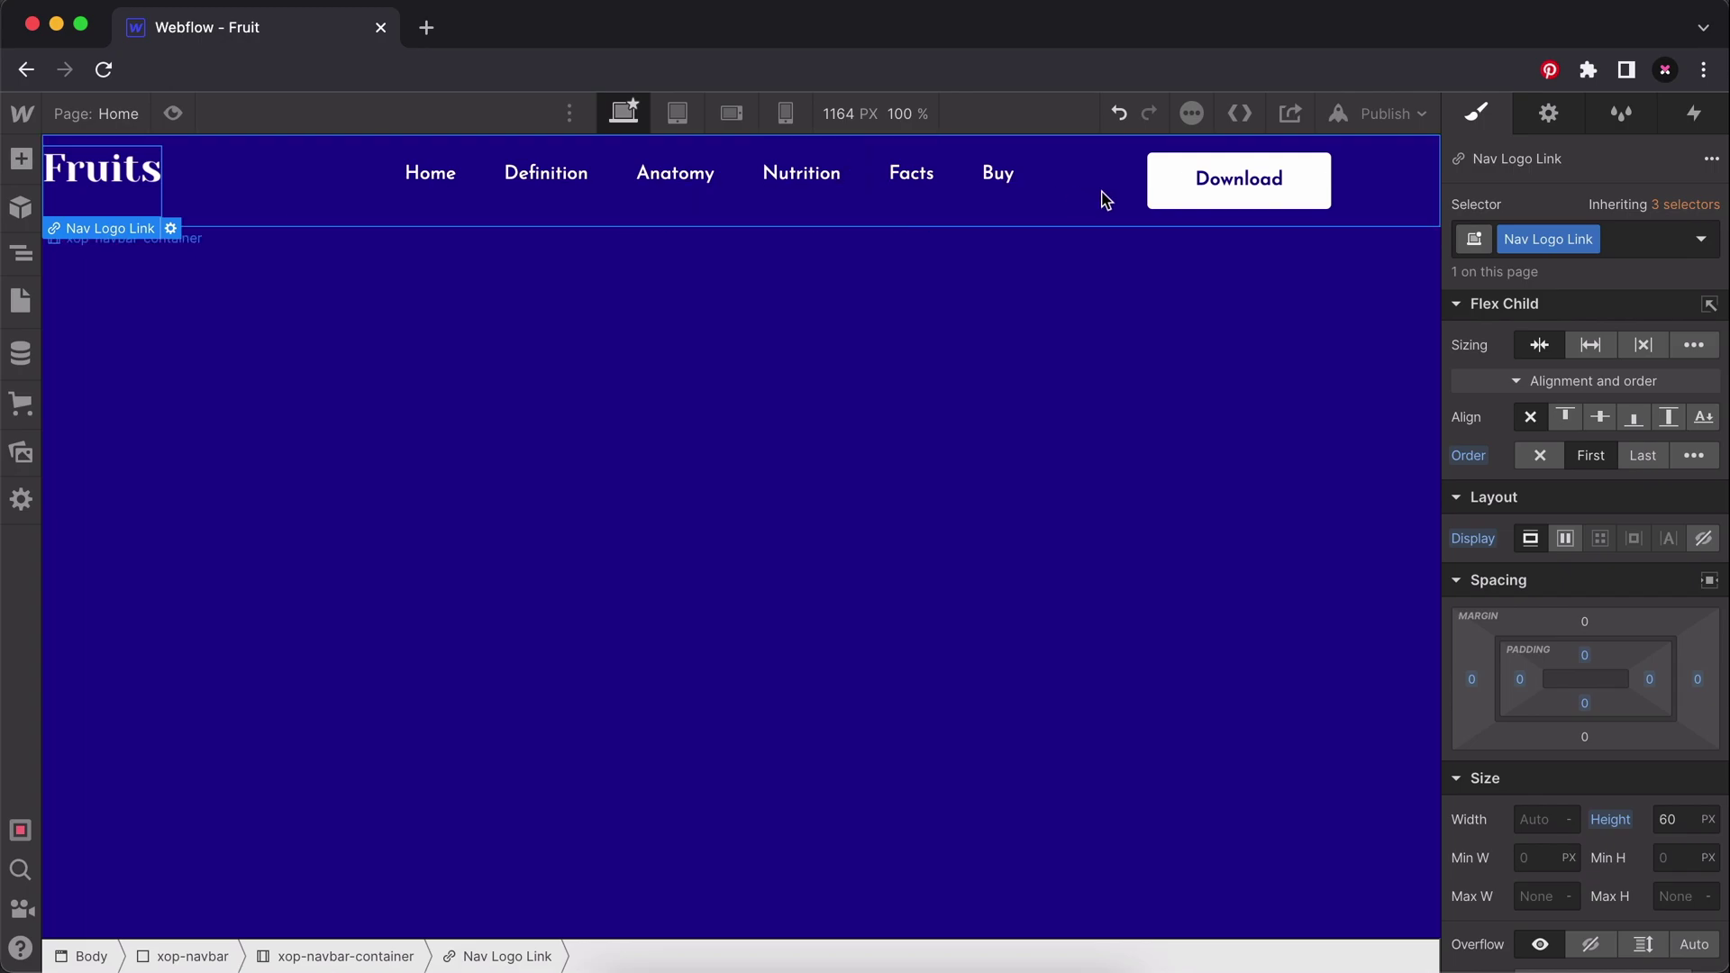
Set the Download button's flex Order to Last.
click(1167, 211)
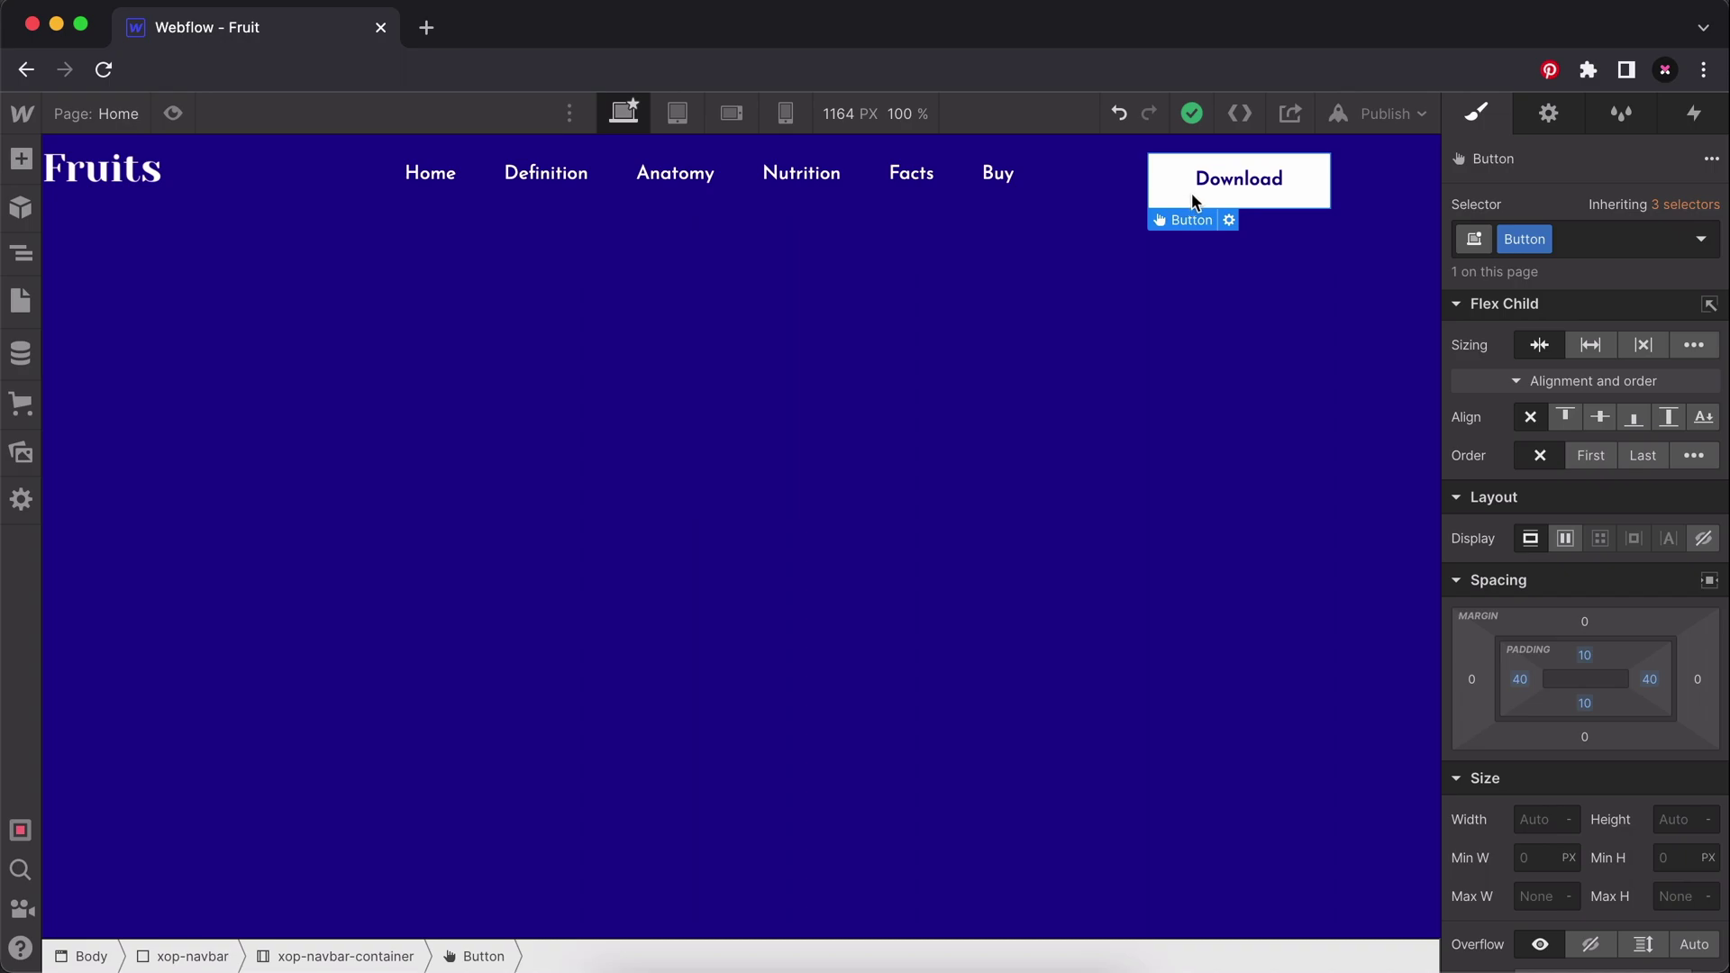
click(1639, 459)
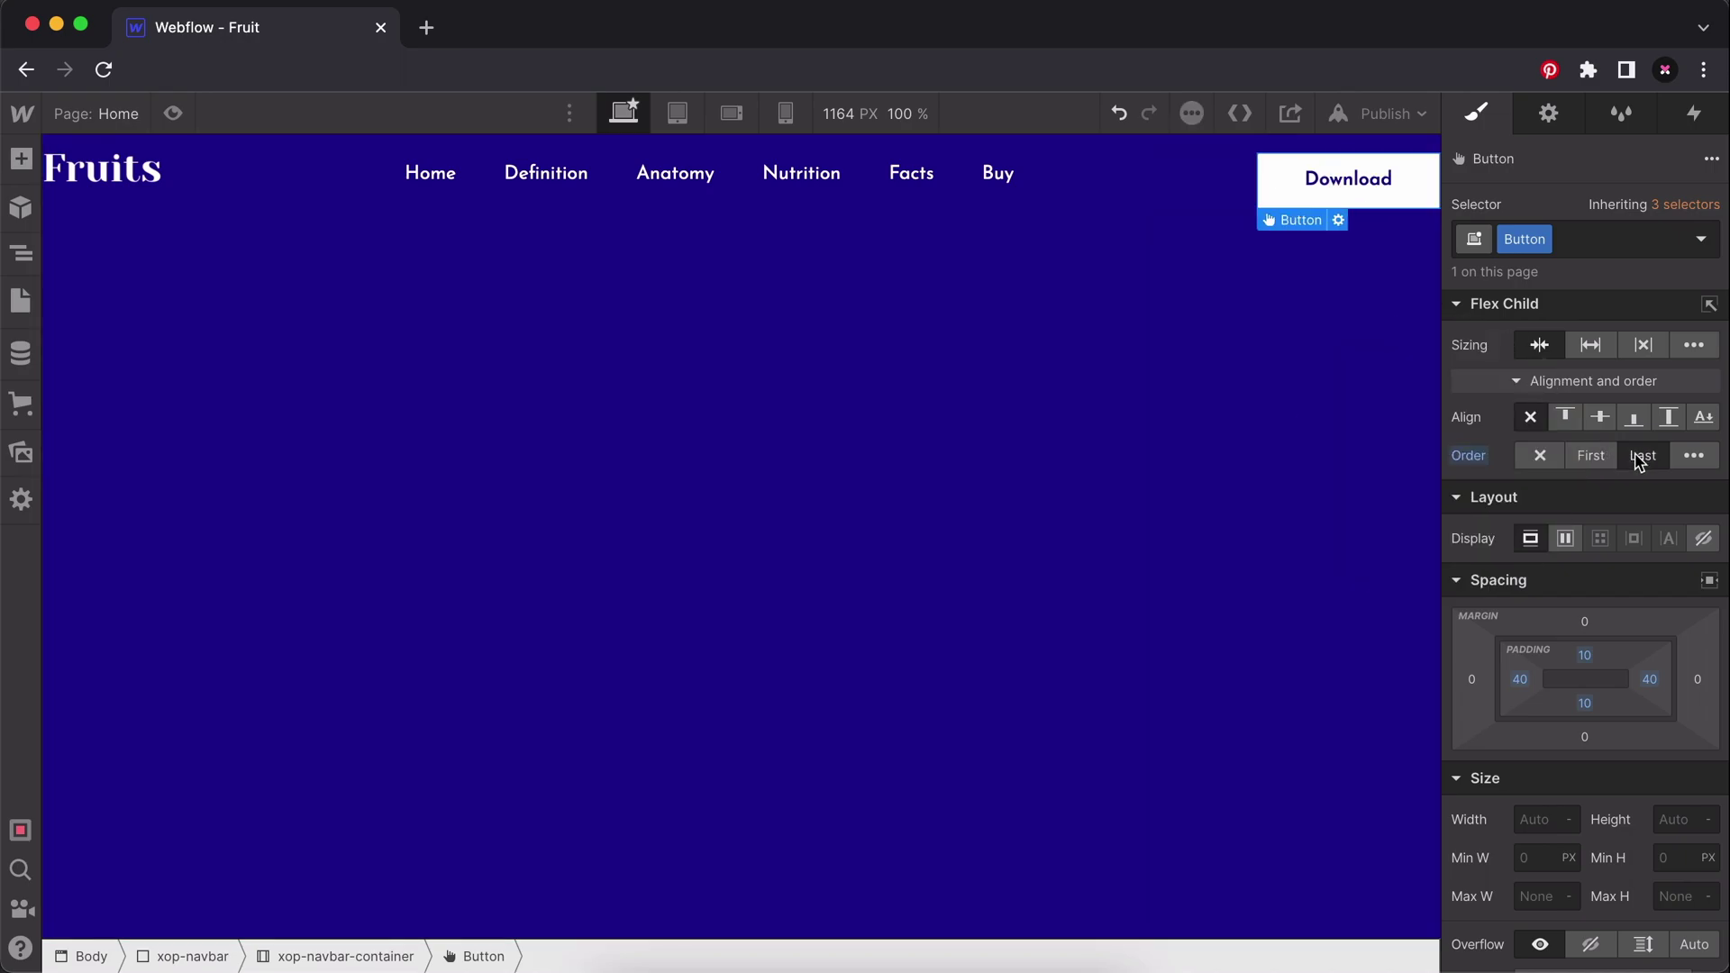
click(1069, 195)
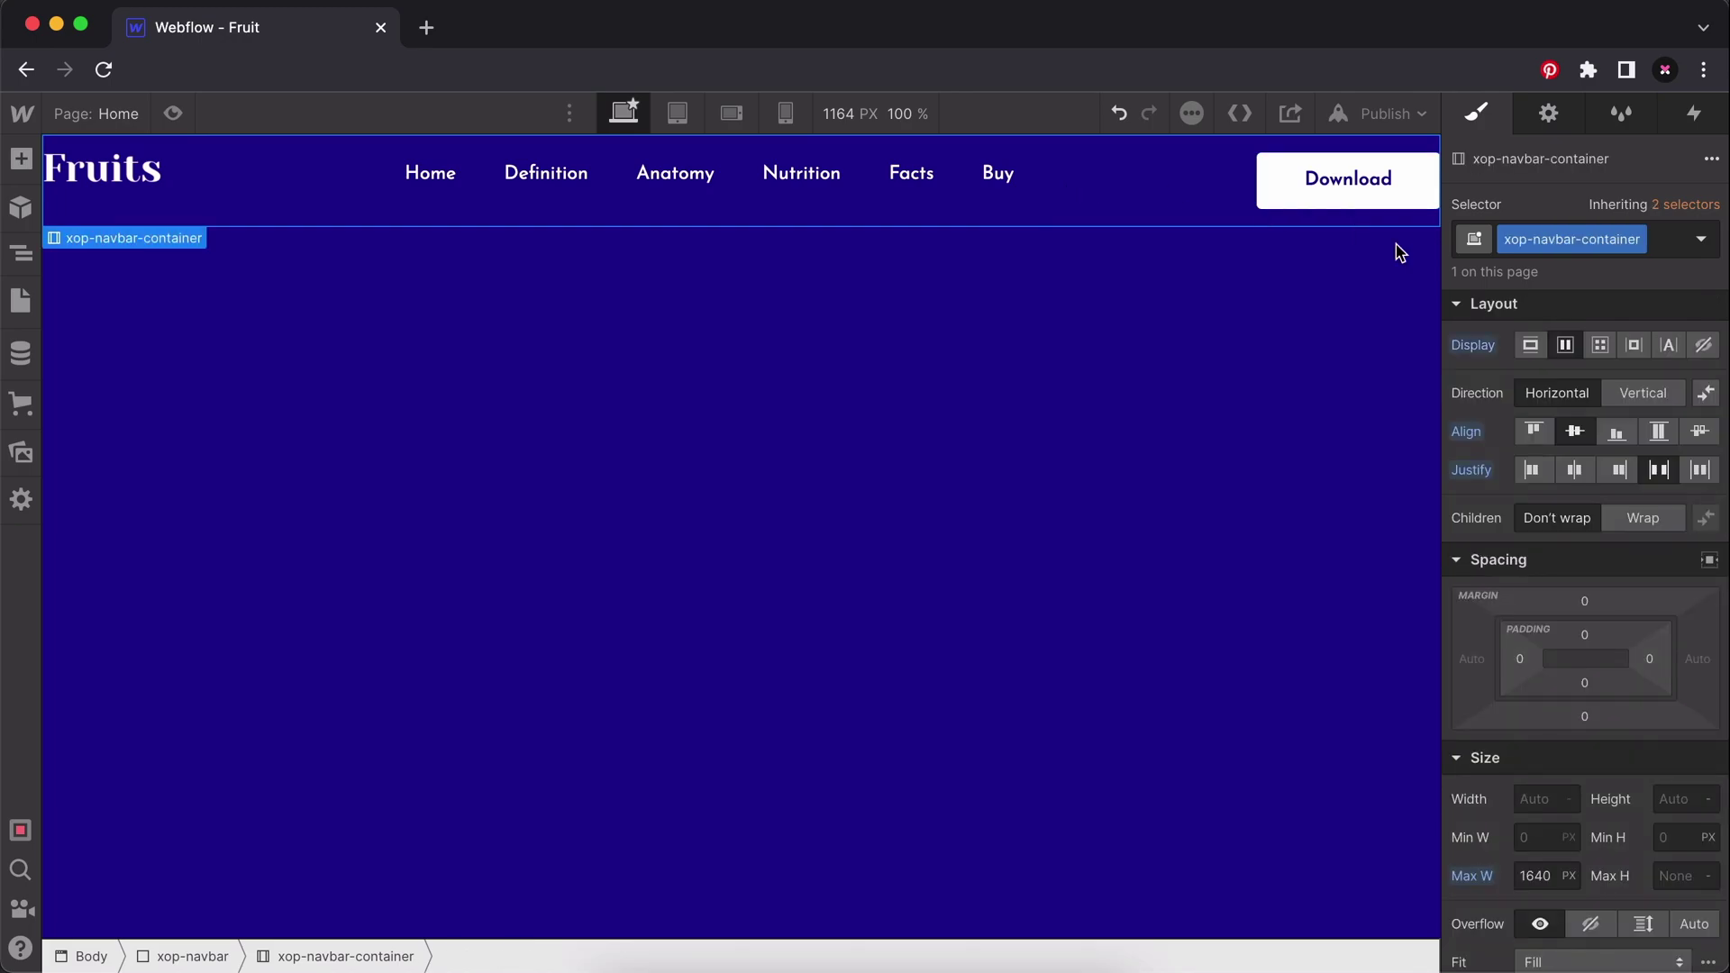
click(113, 205)
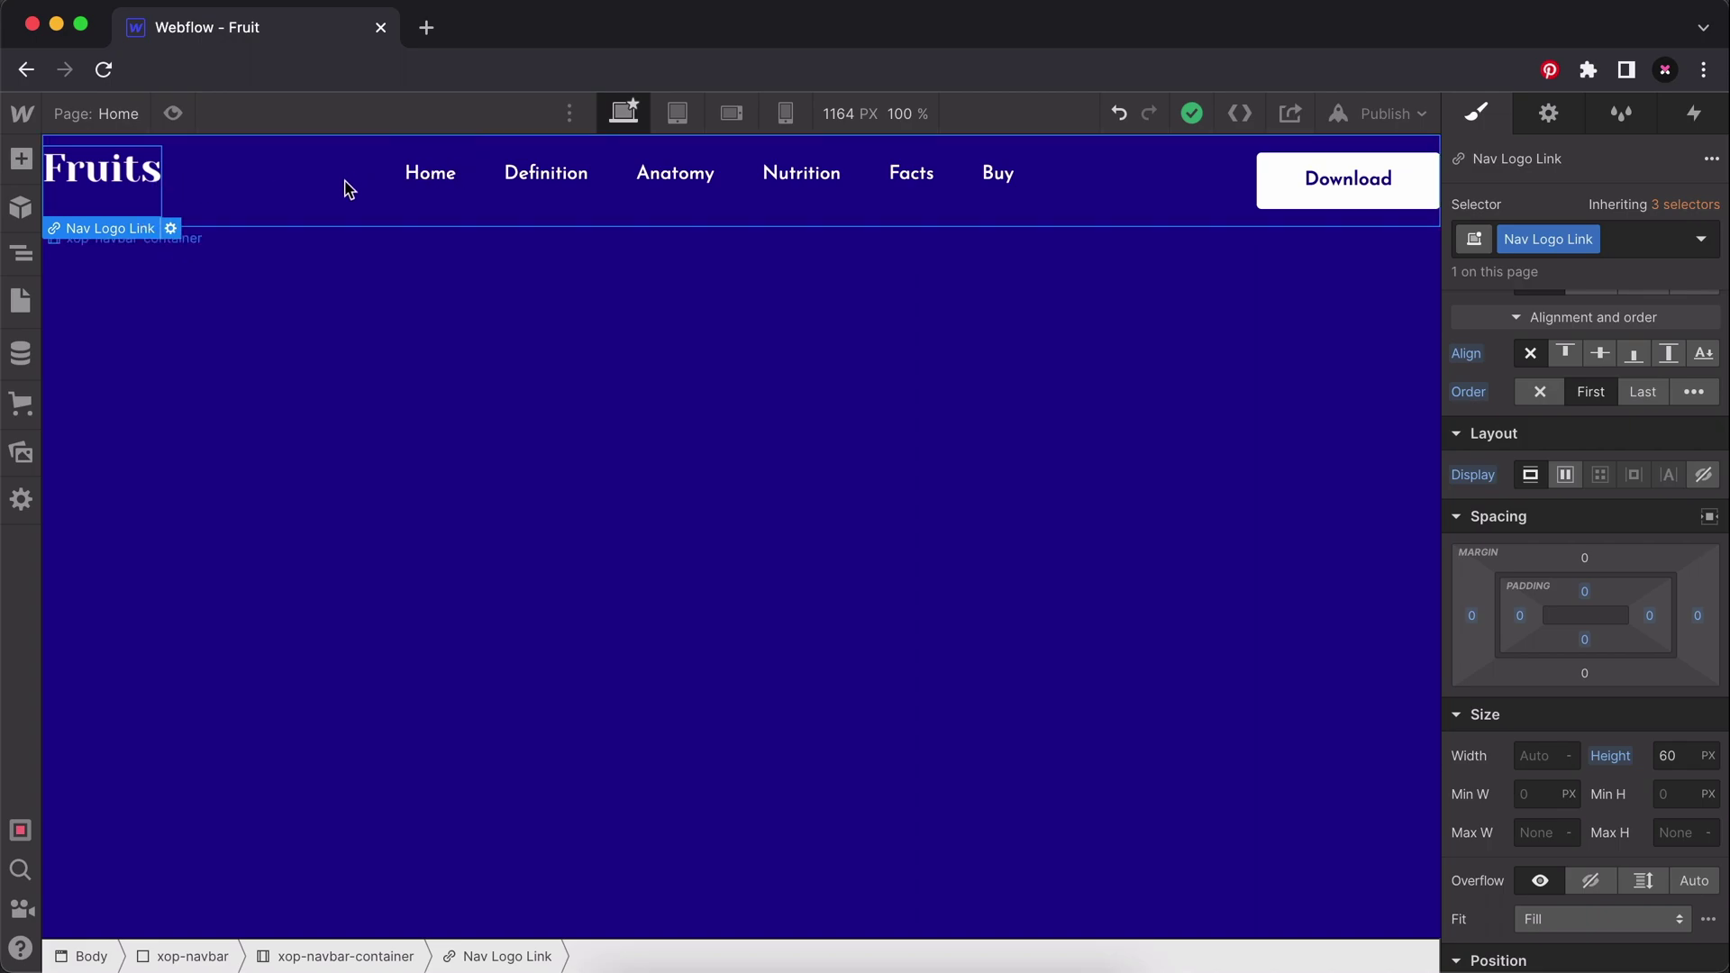
Clear the logo link's 60px height and set the Nav Link text size to 1.25 rem.
click(1672, 754)
key(BackSpace)
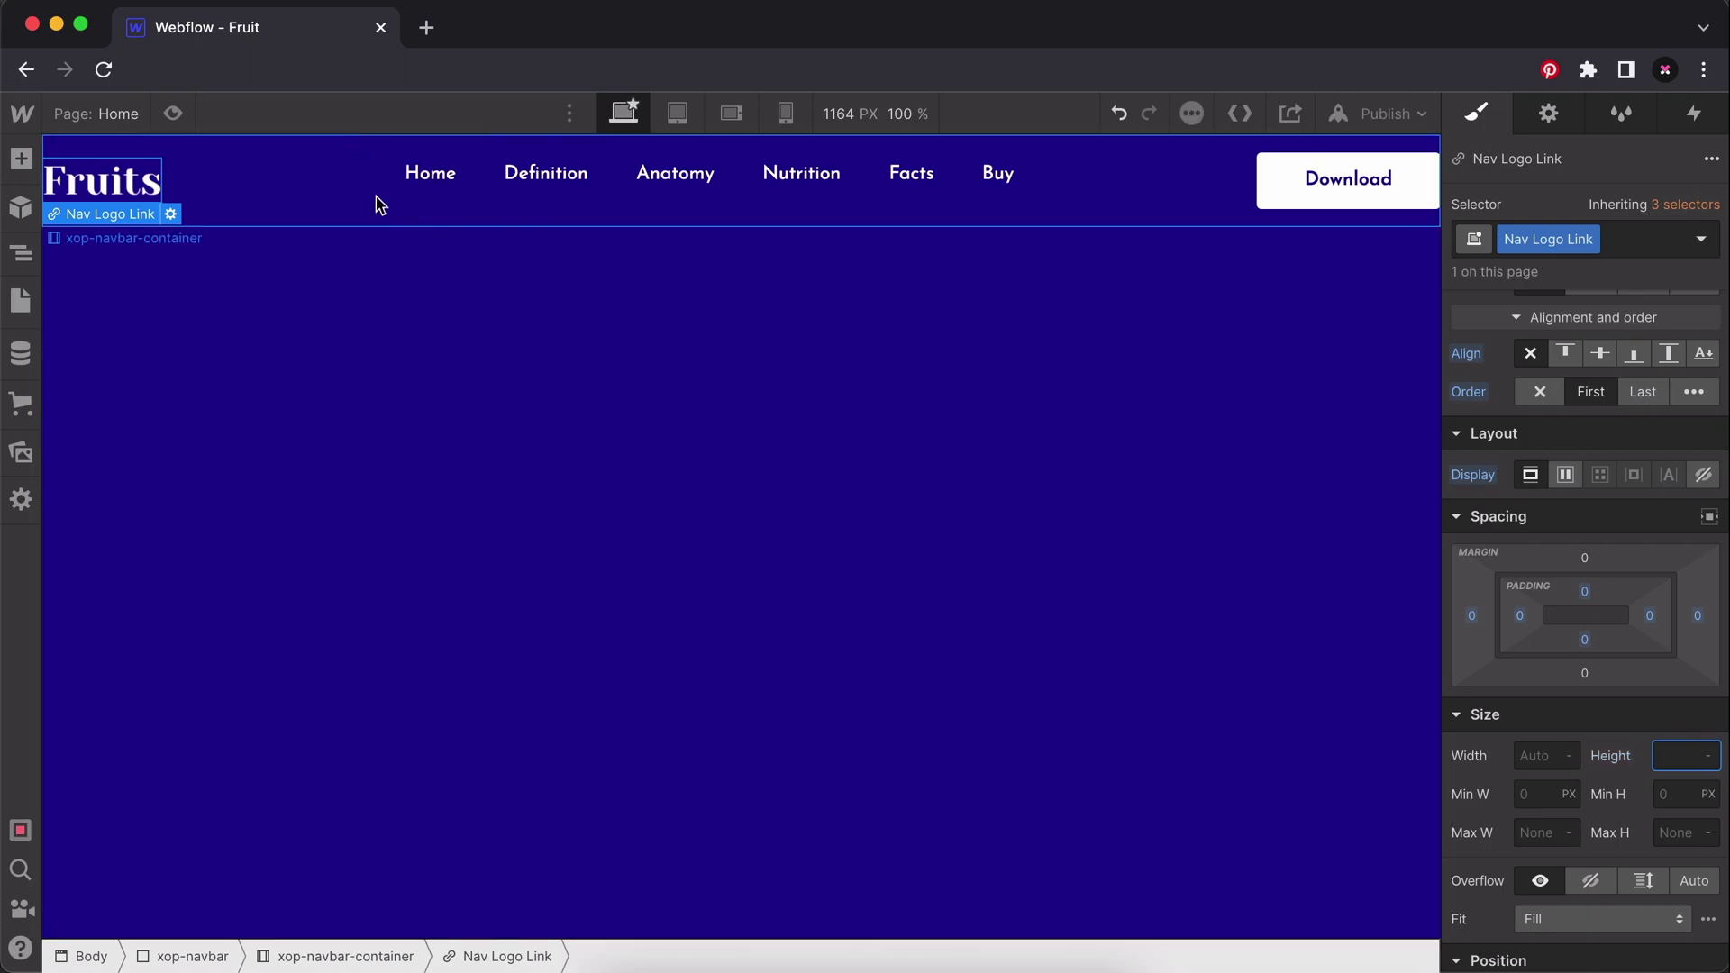
click(675, 172)
scroll(1585, 630, down, 5)
click(1576, 721)
click(1467, 766)
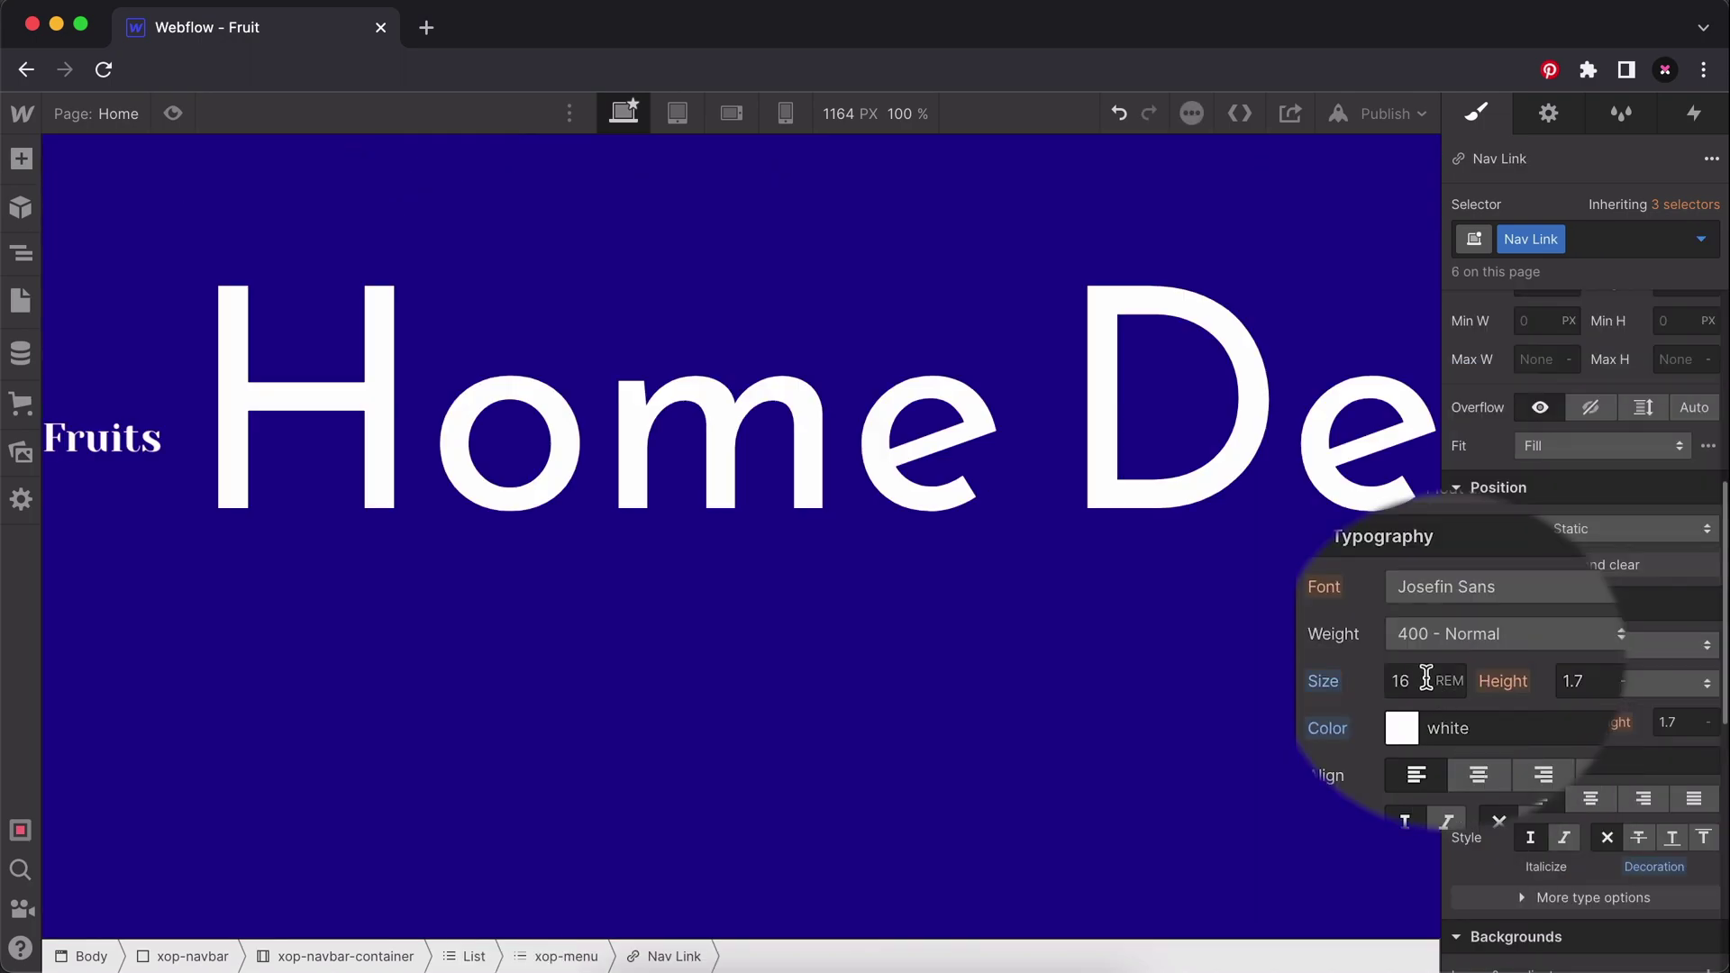
click(1421, 677)
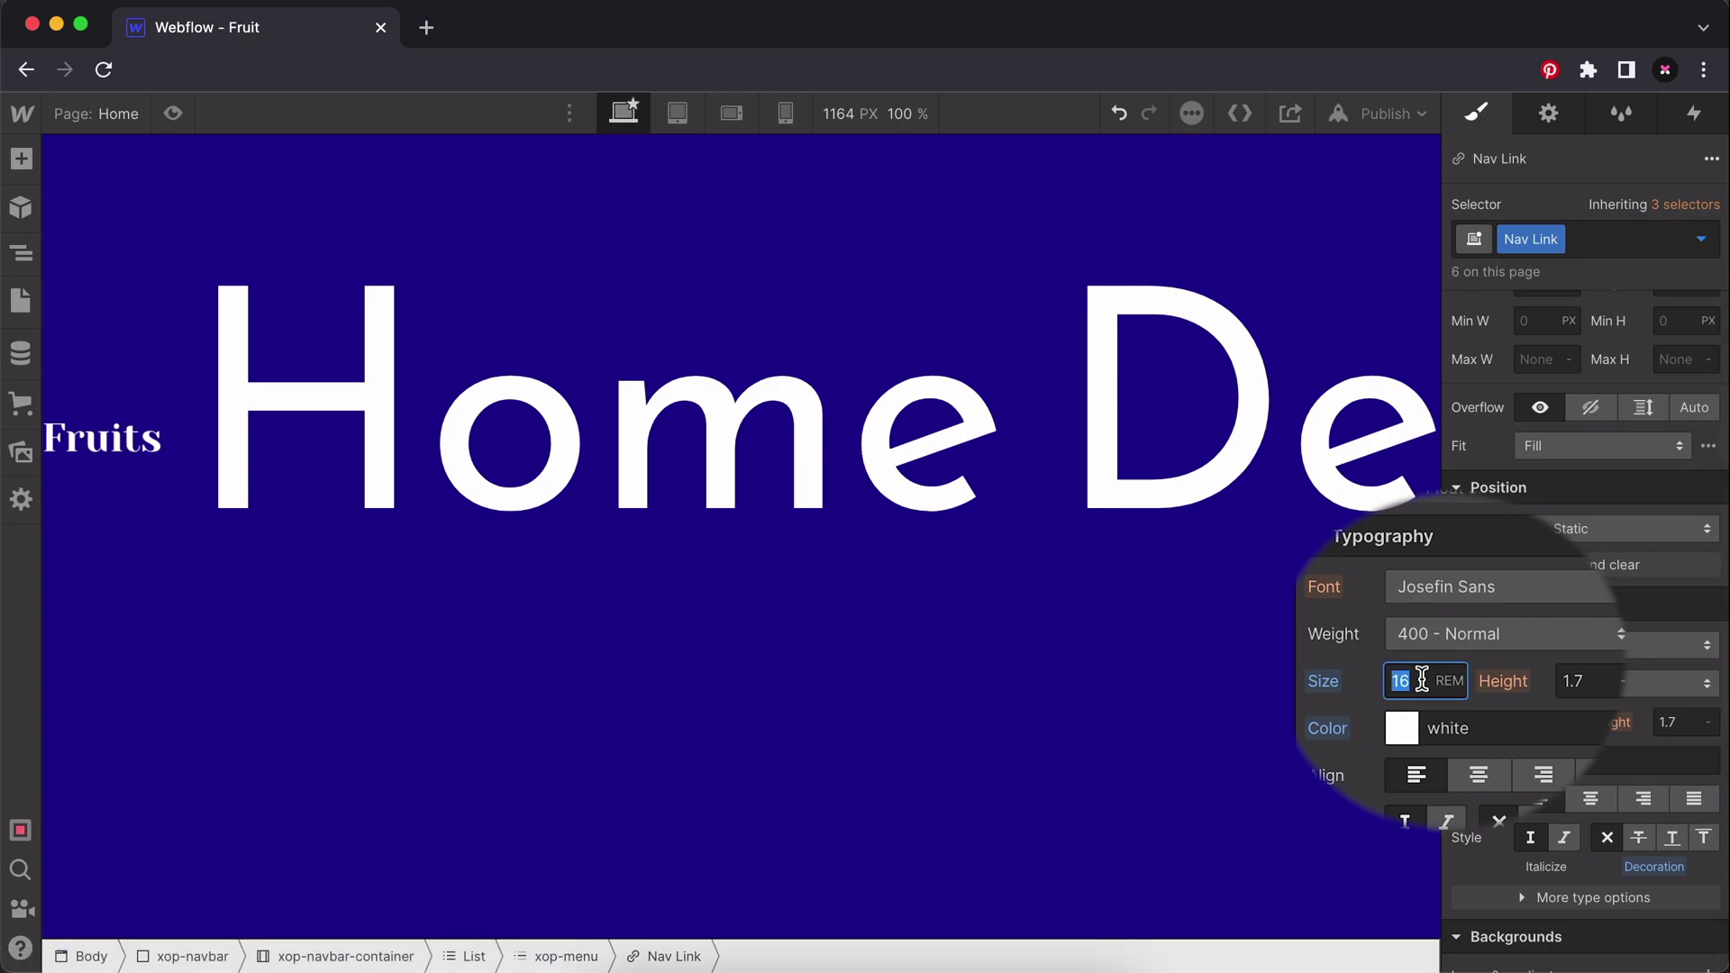
text(1.25)
key(Return)
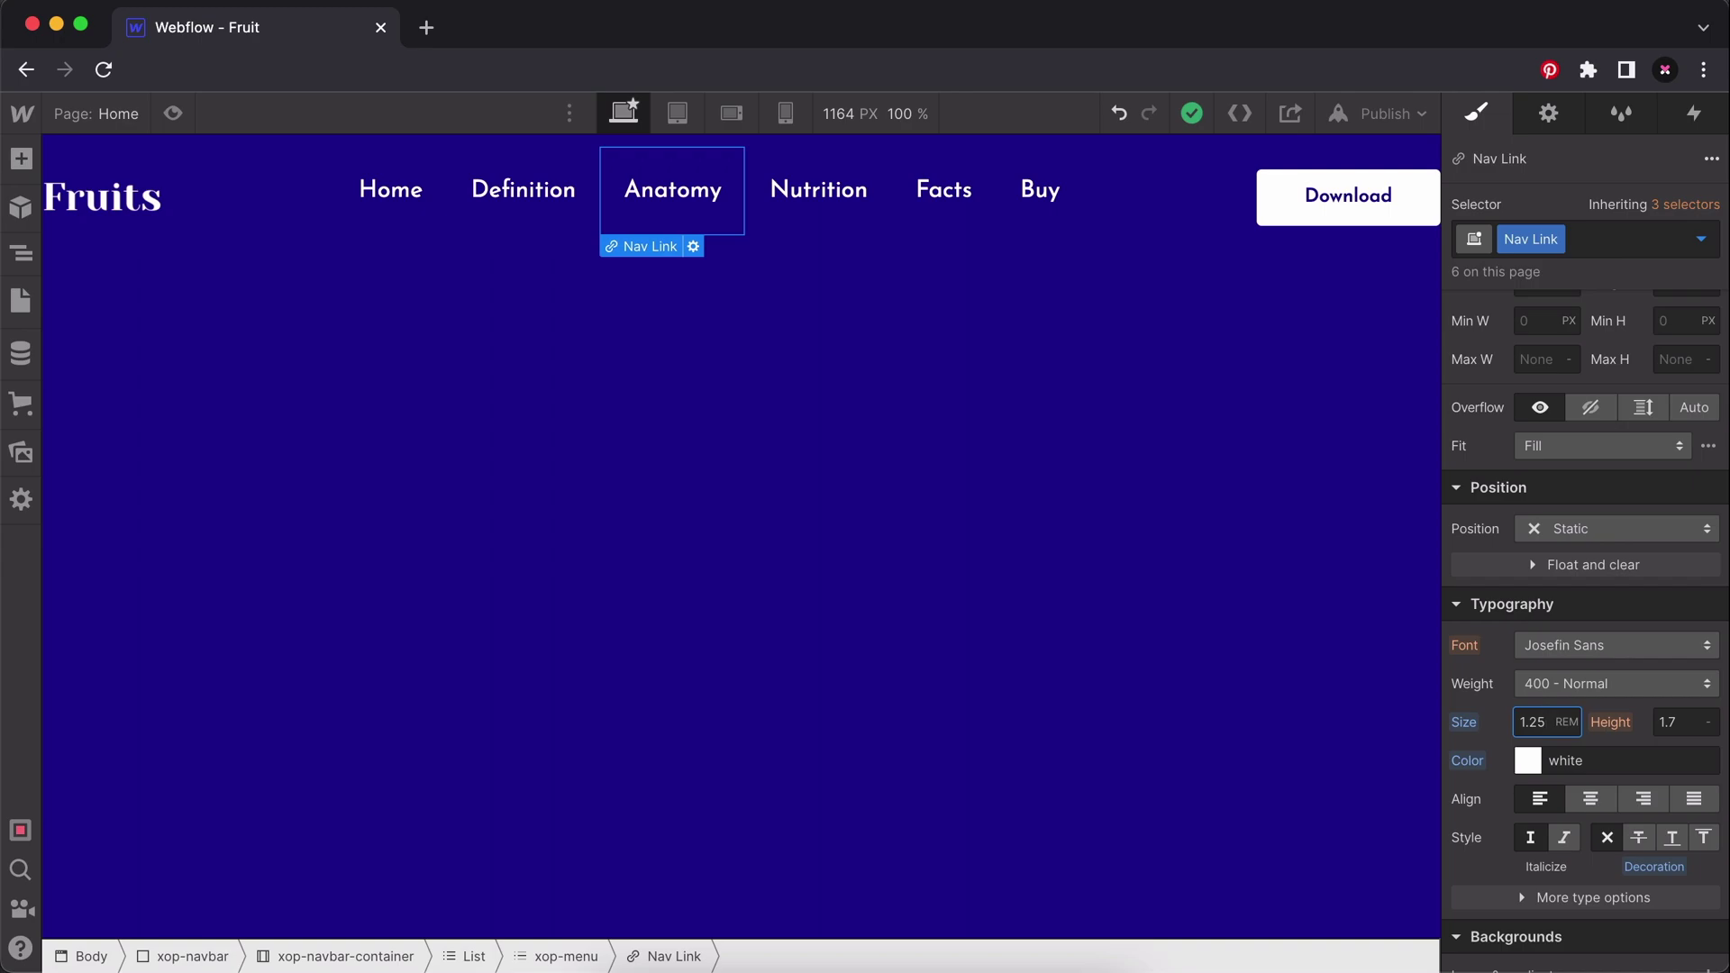
key(super+Tab)
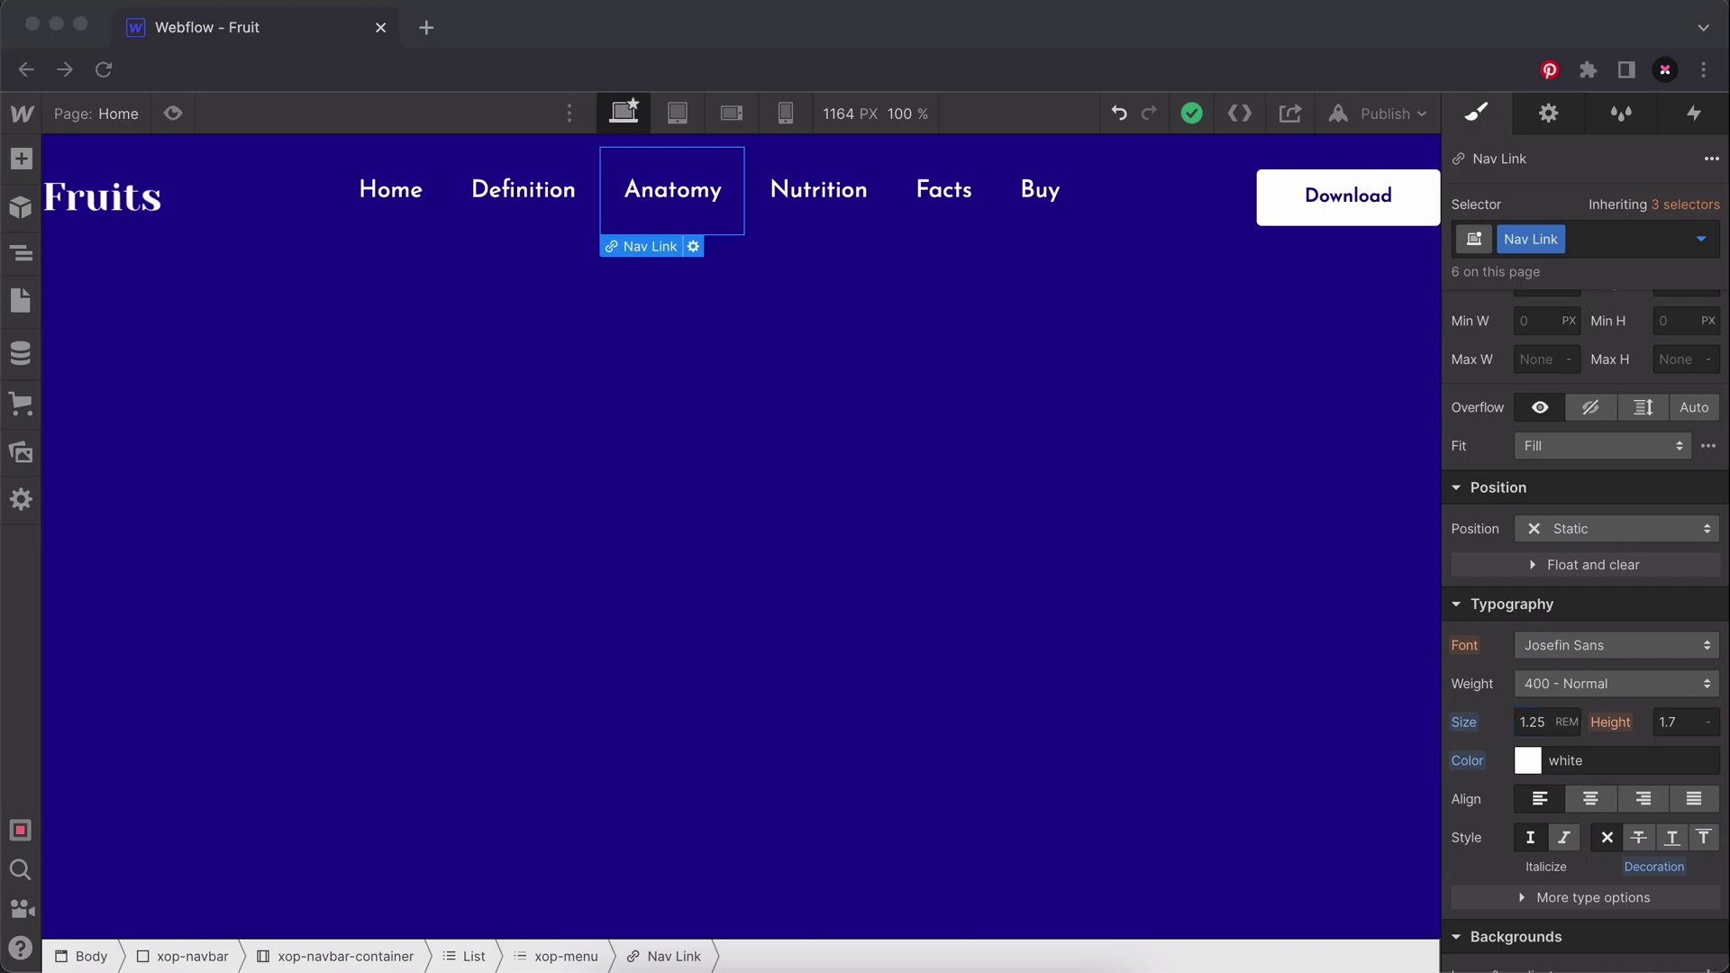
Pad xop-navbar-container with 10 px top/bottom and 20 px left/right.
click(1044, 387)
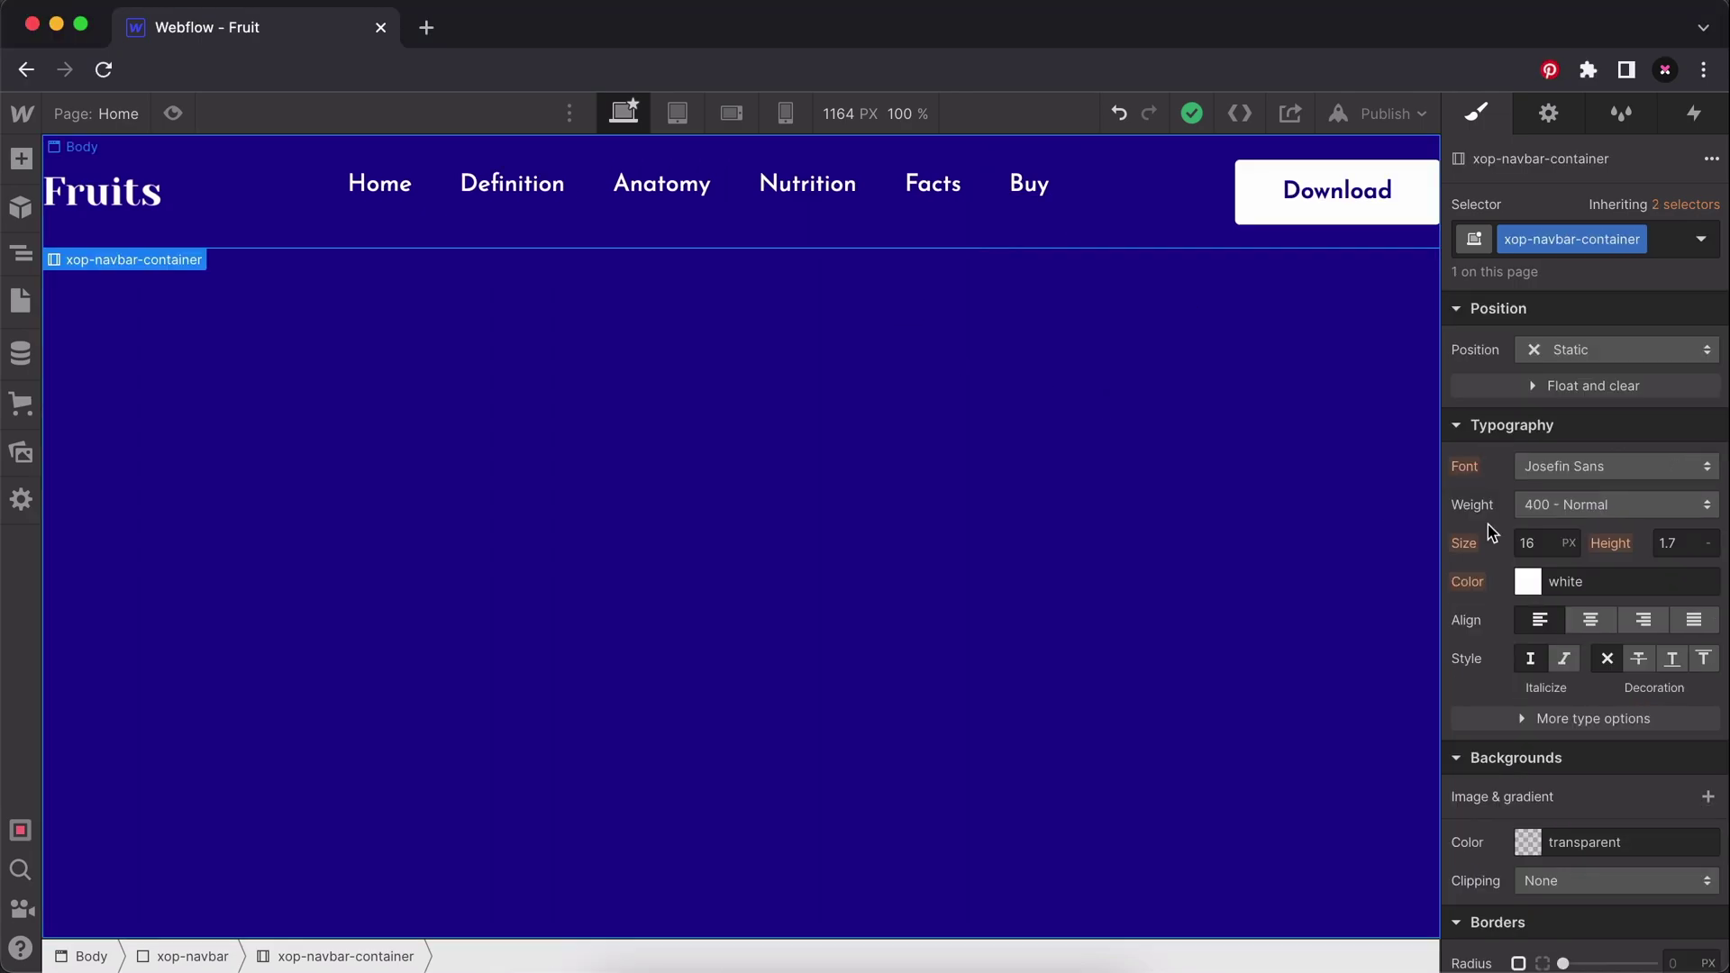
scroll(1669, 577, down, 2)
scroll(1668, 578, down, 1)
scroll(1671, 581, up, 4)
scroll(1673, 587, up, 5)
click(1646, 559)
click(1532, 540)
click(1648, 560)
click(1648, 635)
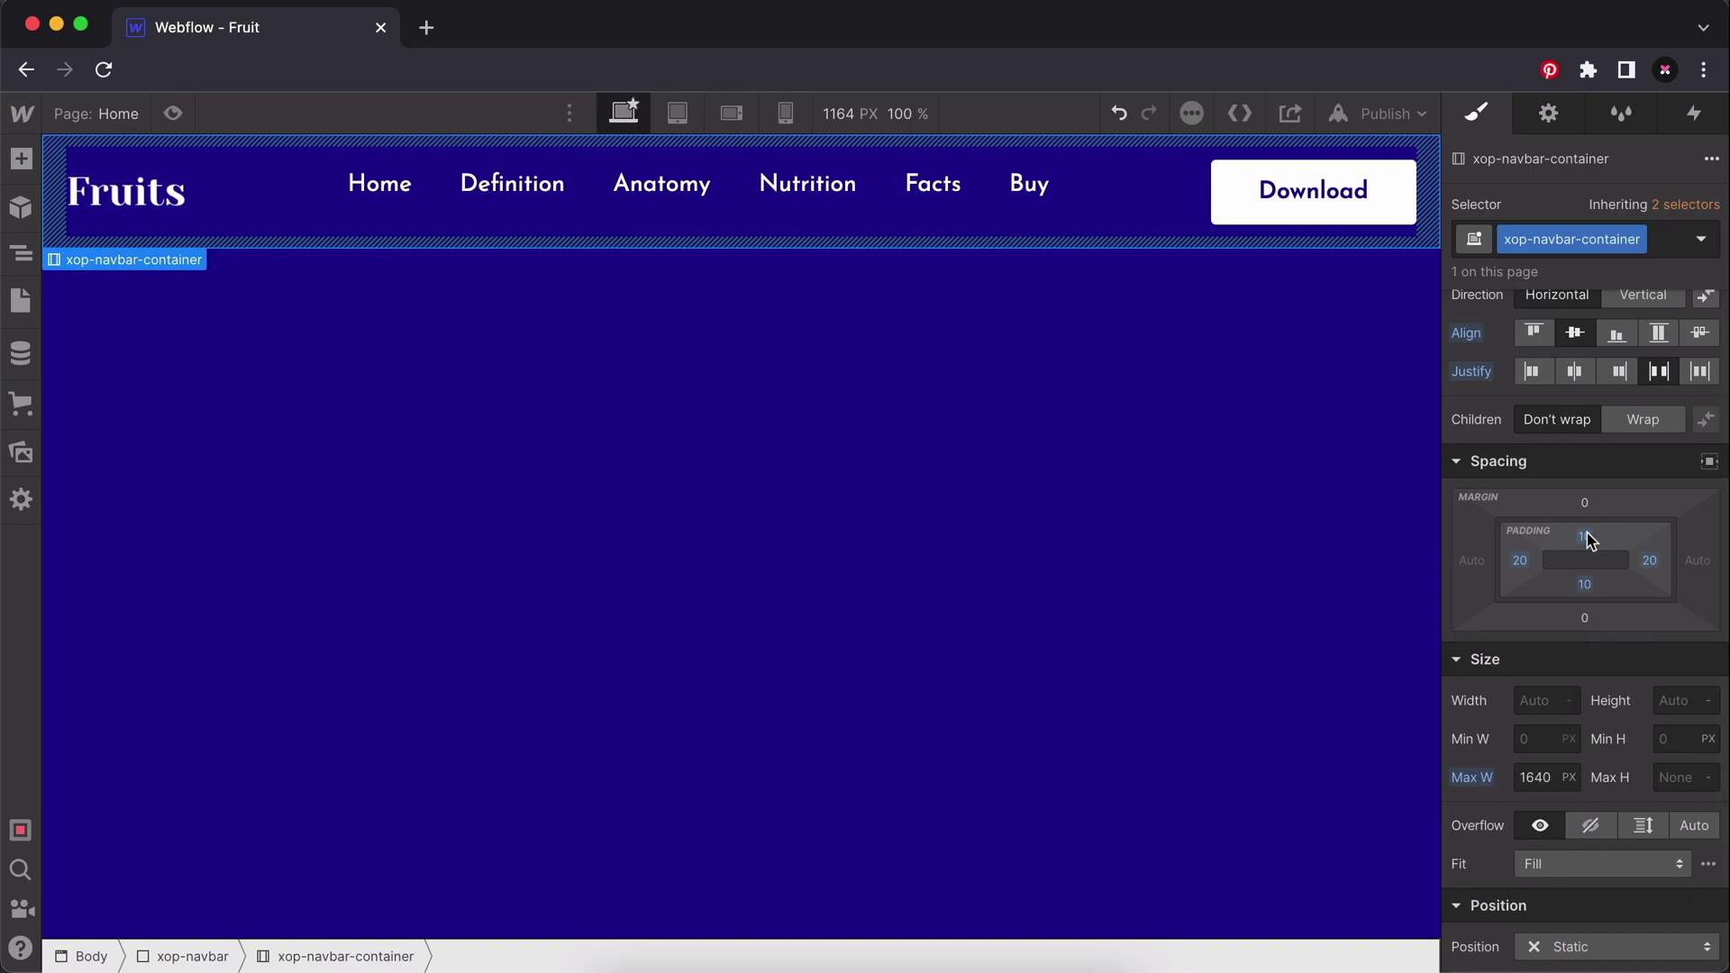
Set the navbar container background to the Dark Blue swatch at 80% alpha.
scroll(1522, 521, down, 10)
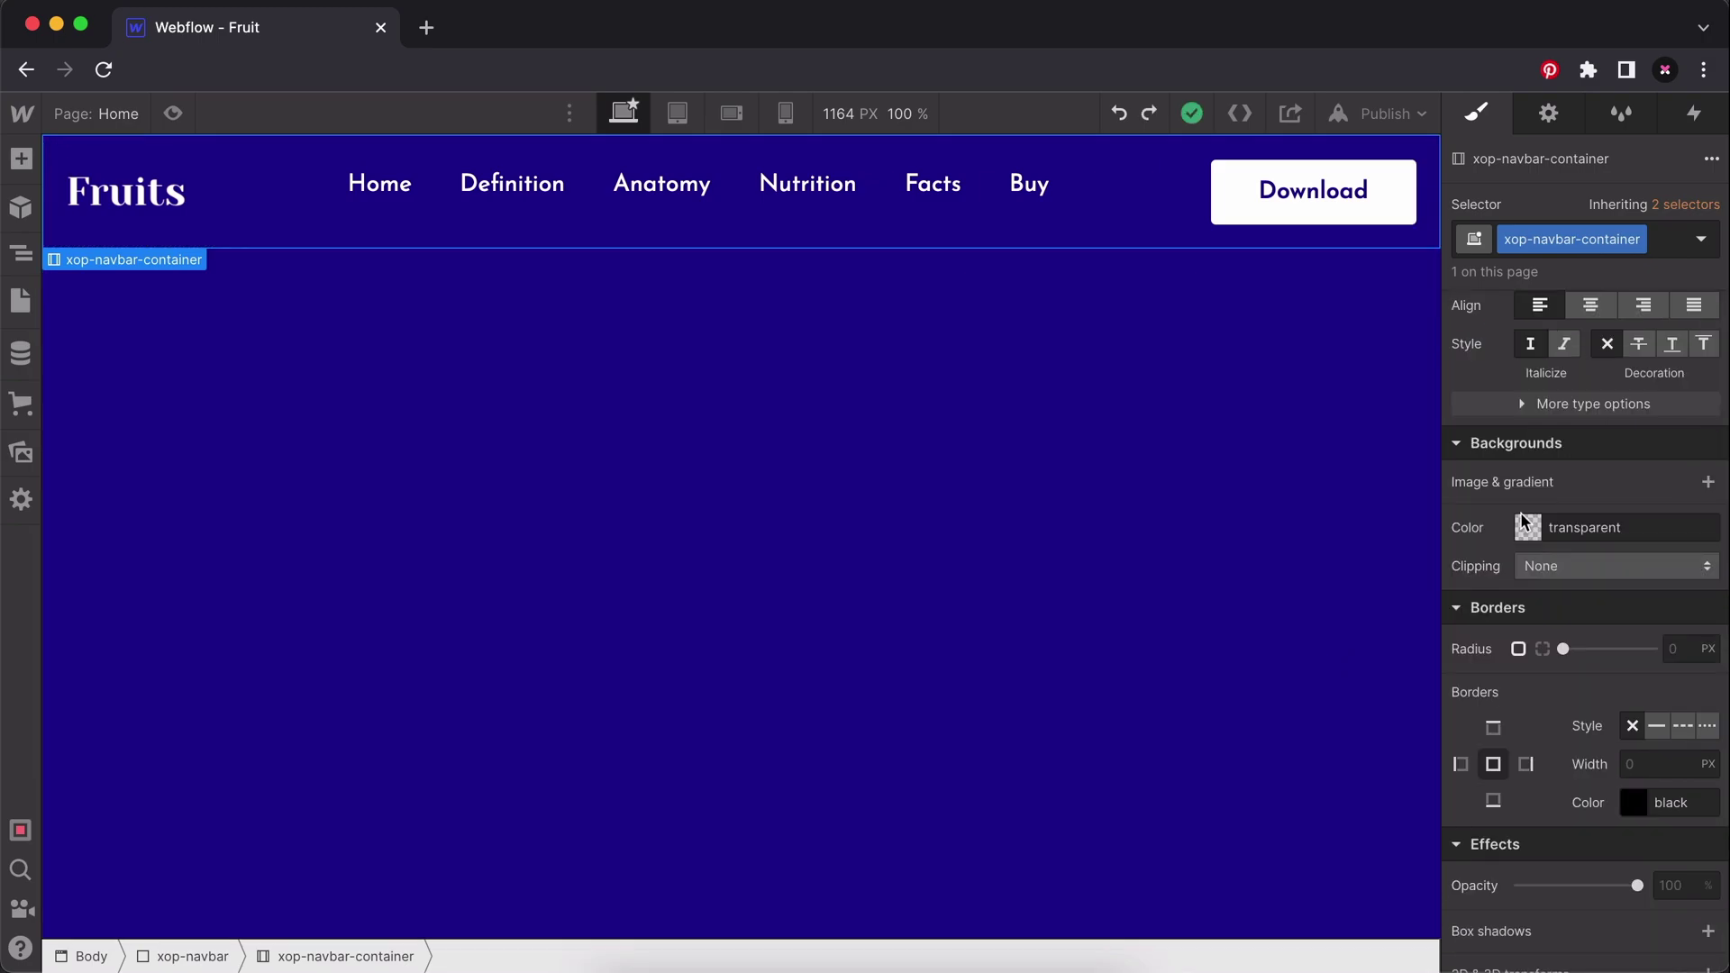
click(1522, 521)
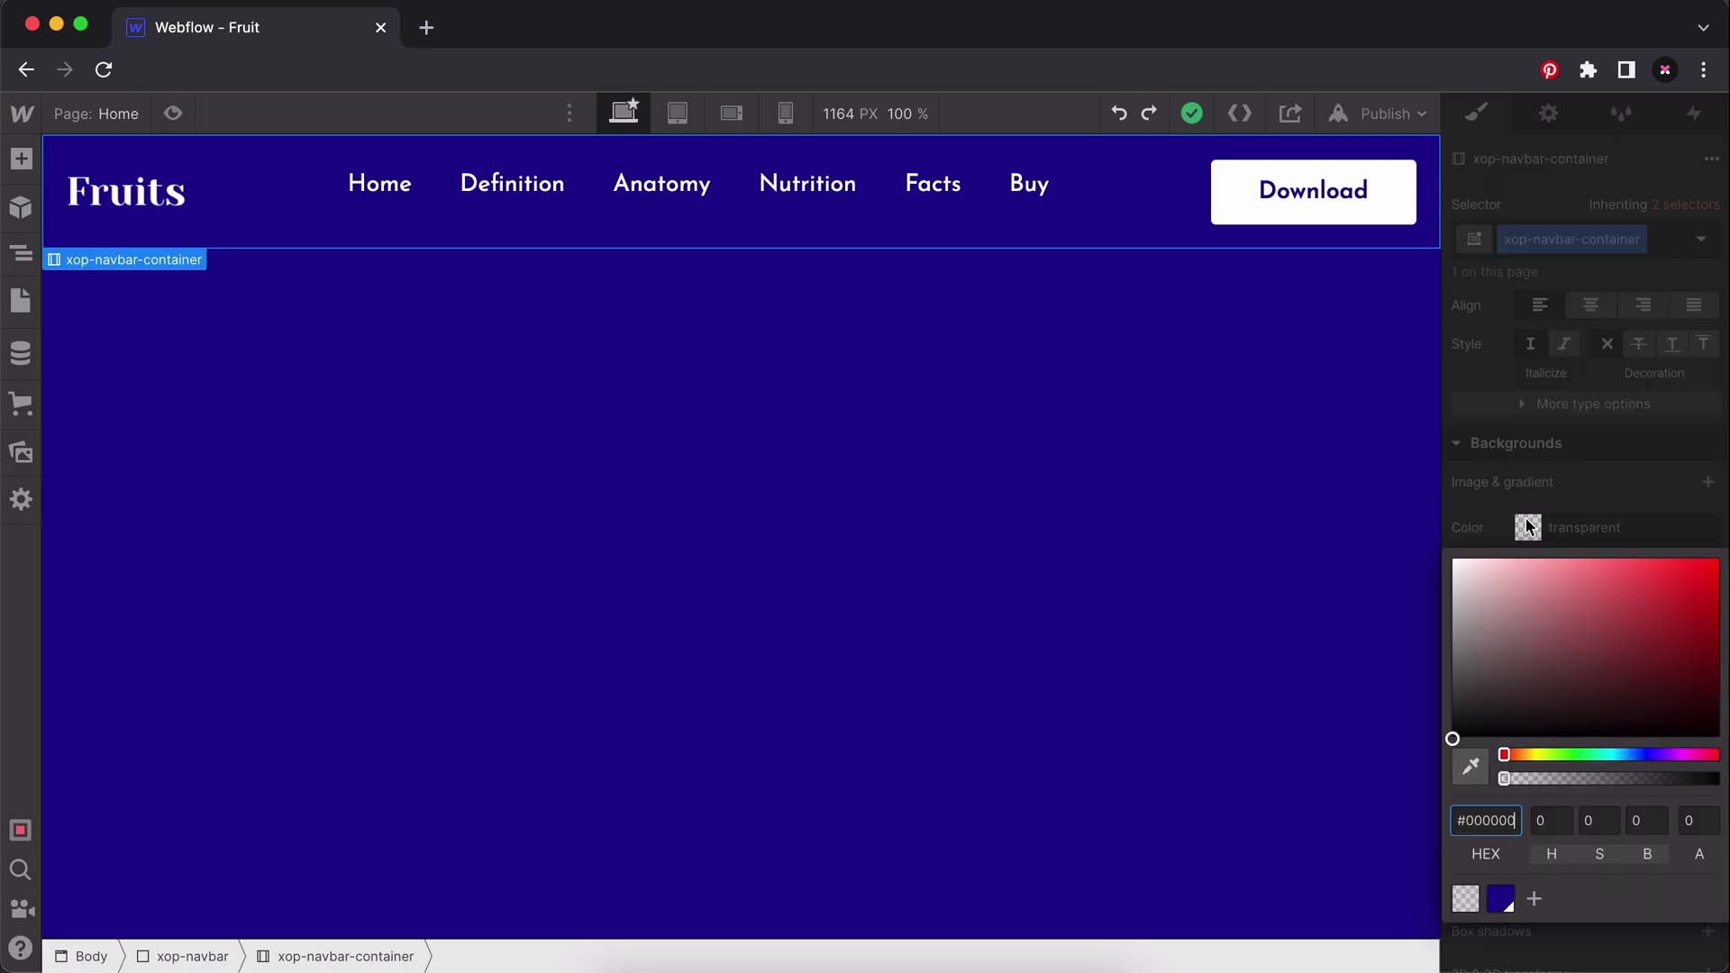
click(1506, 897)
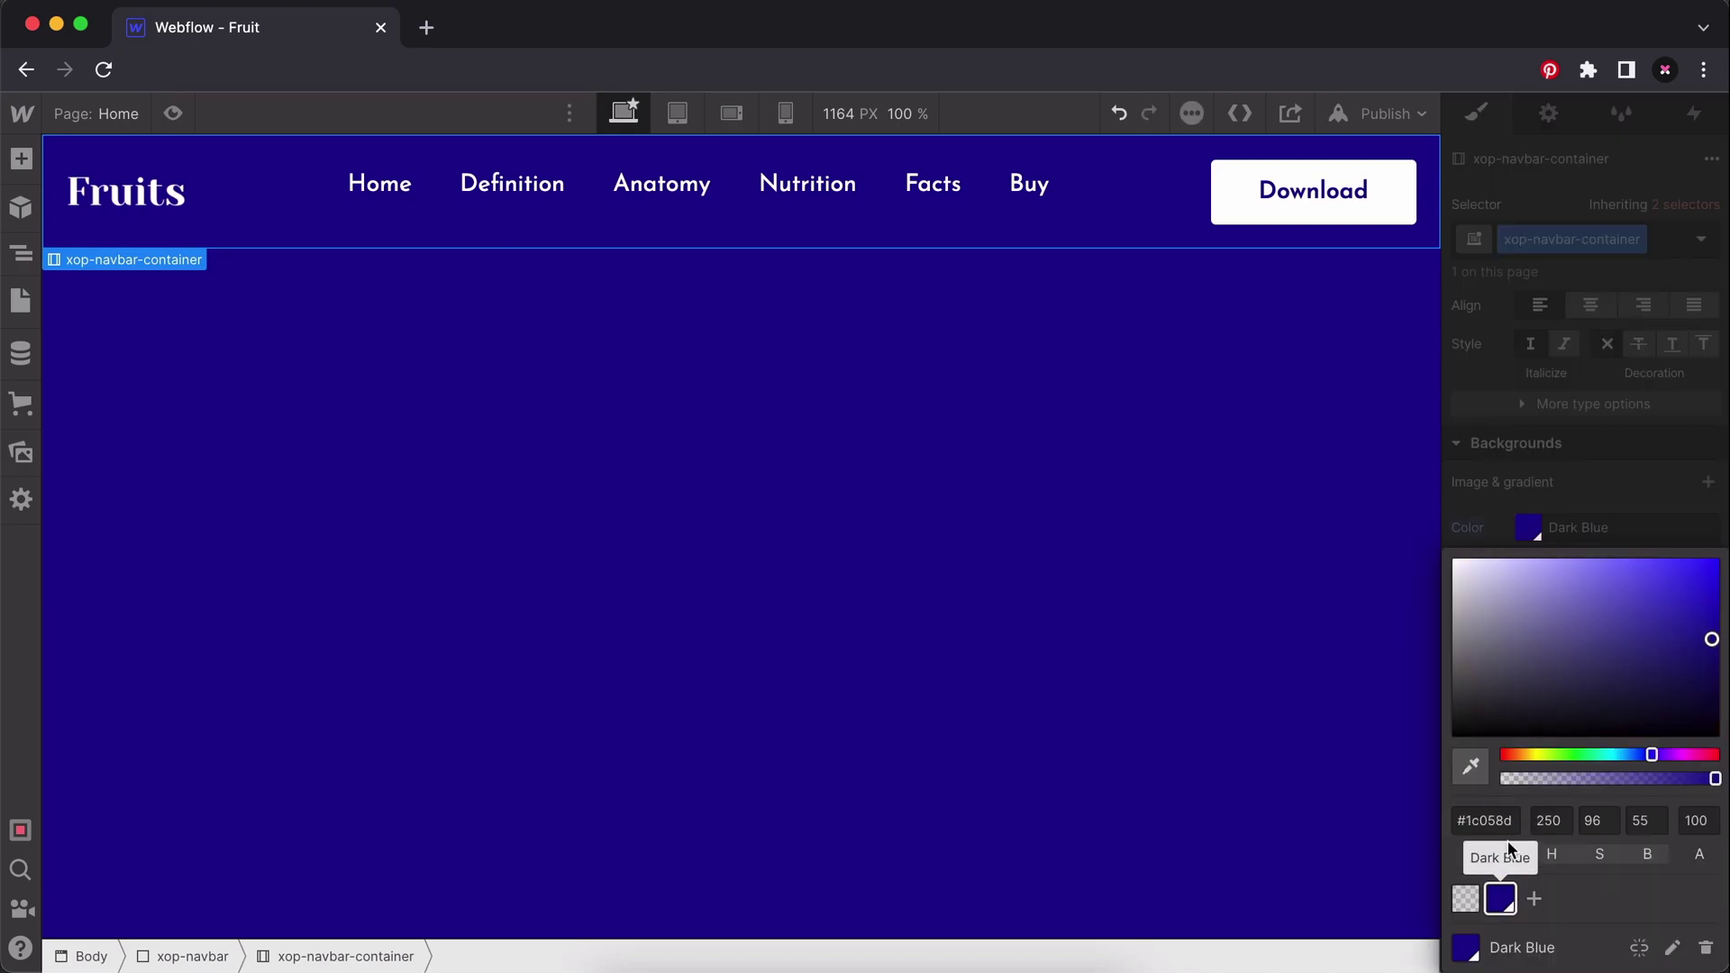
click(1584, 496)
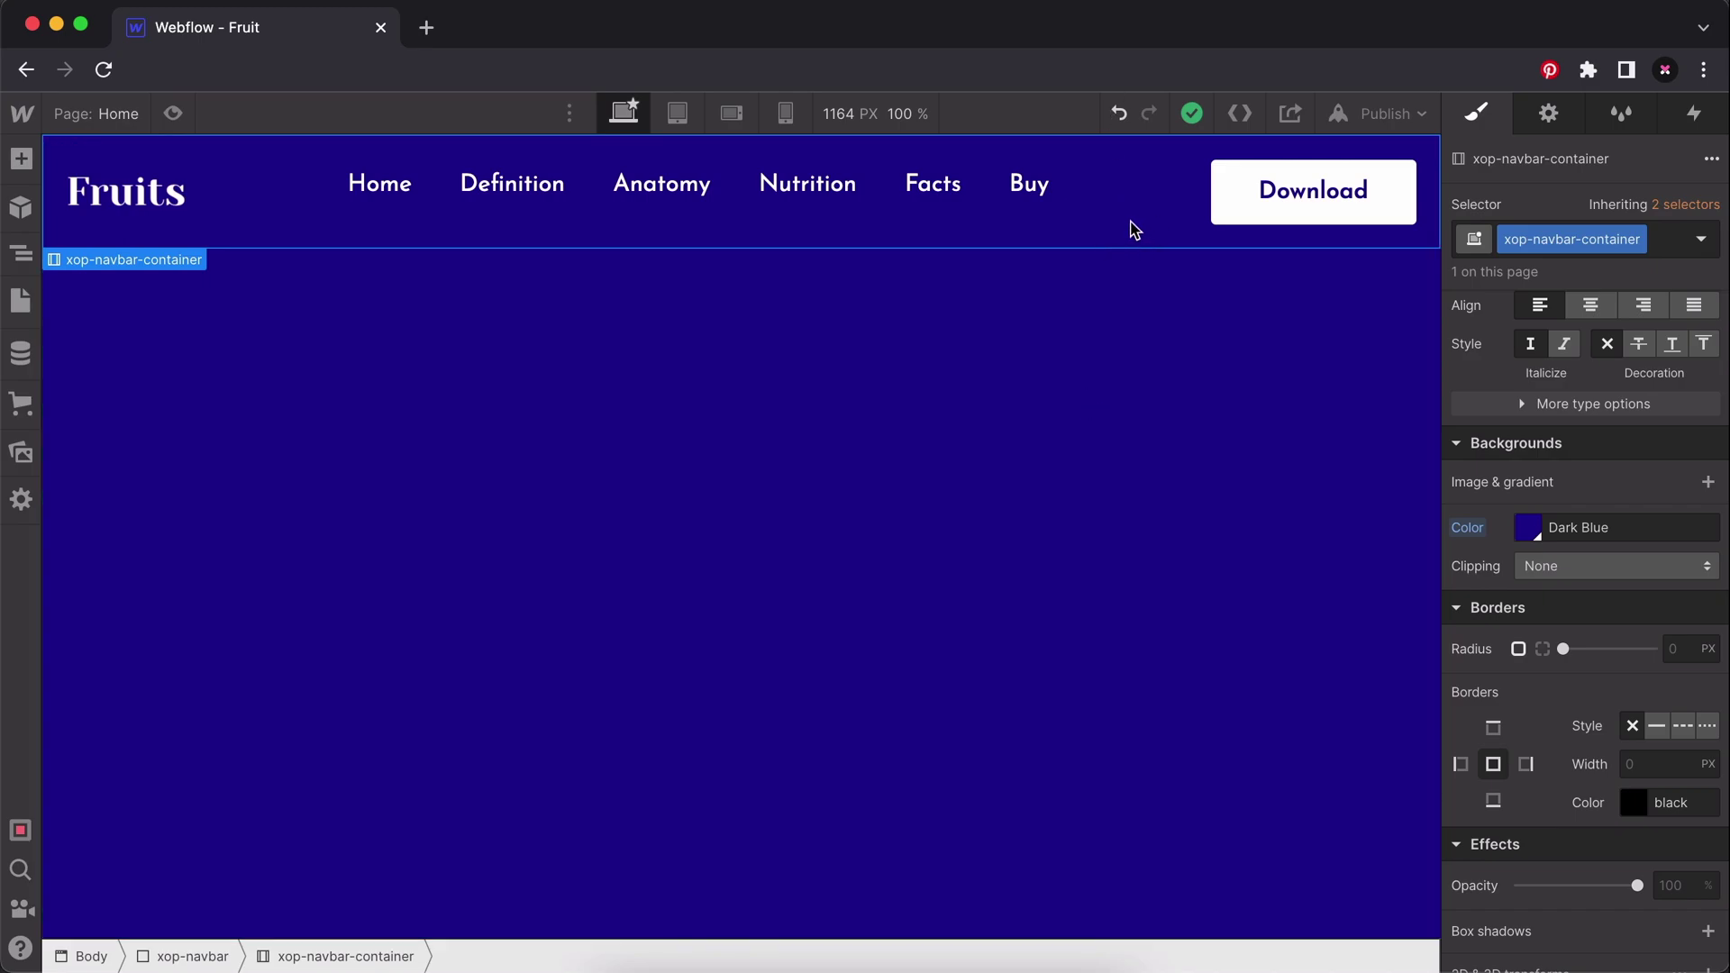
click(1529, 529)
click(1655, 822)
text(80)
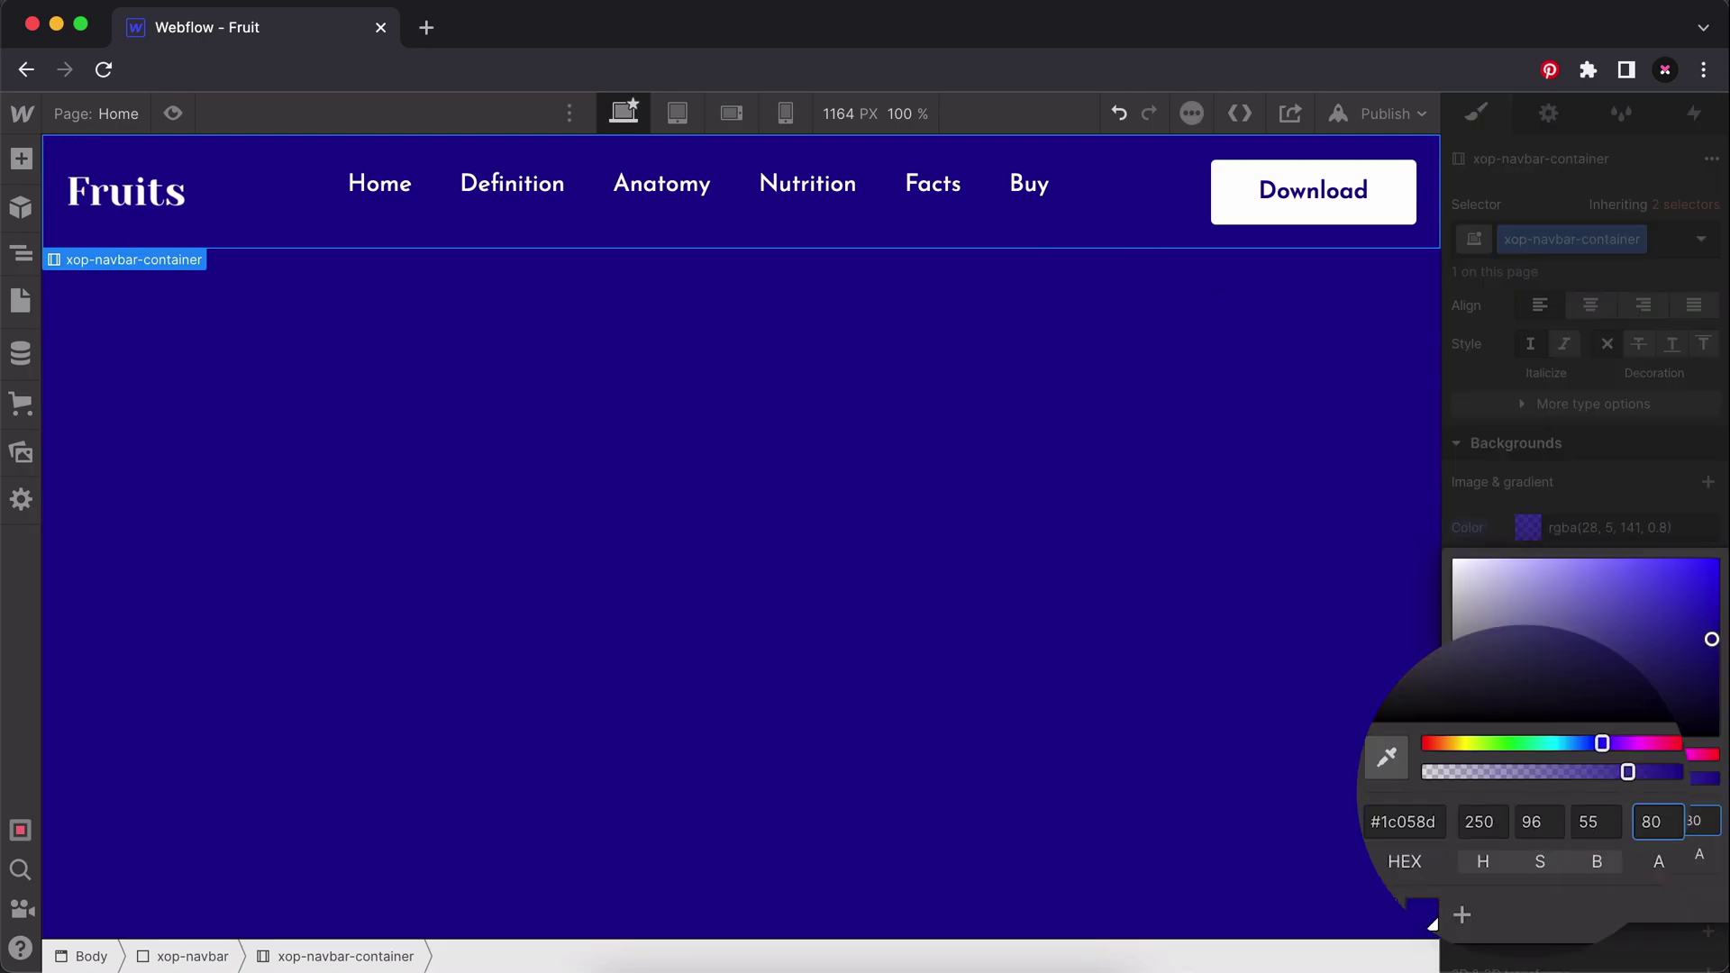
click(843, 198)
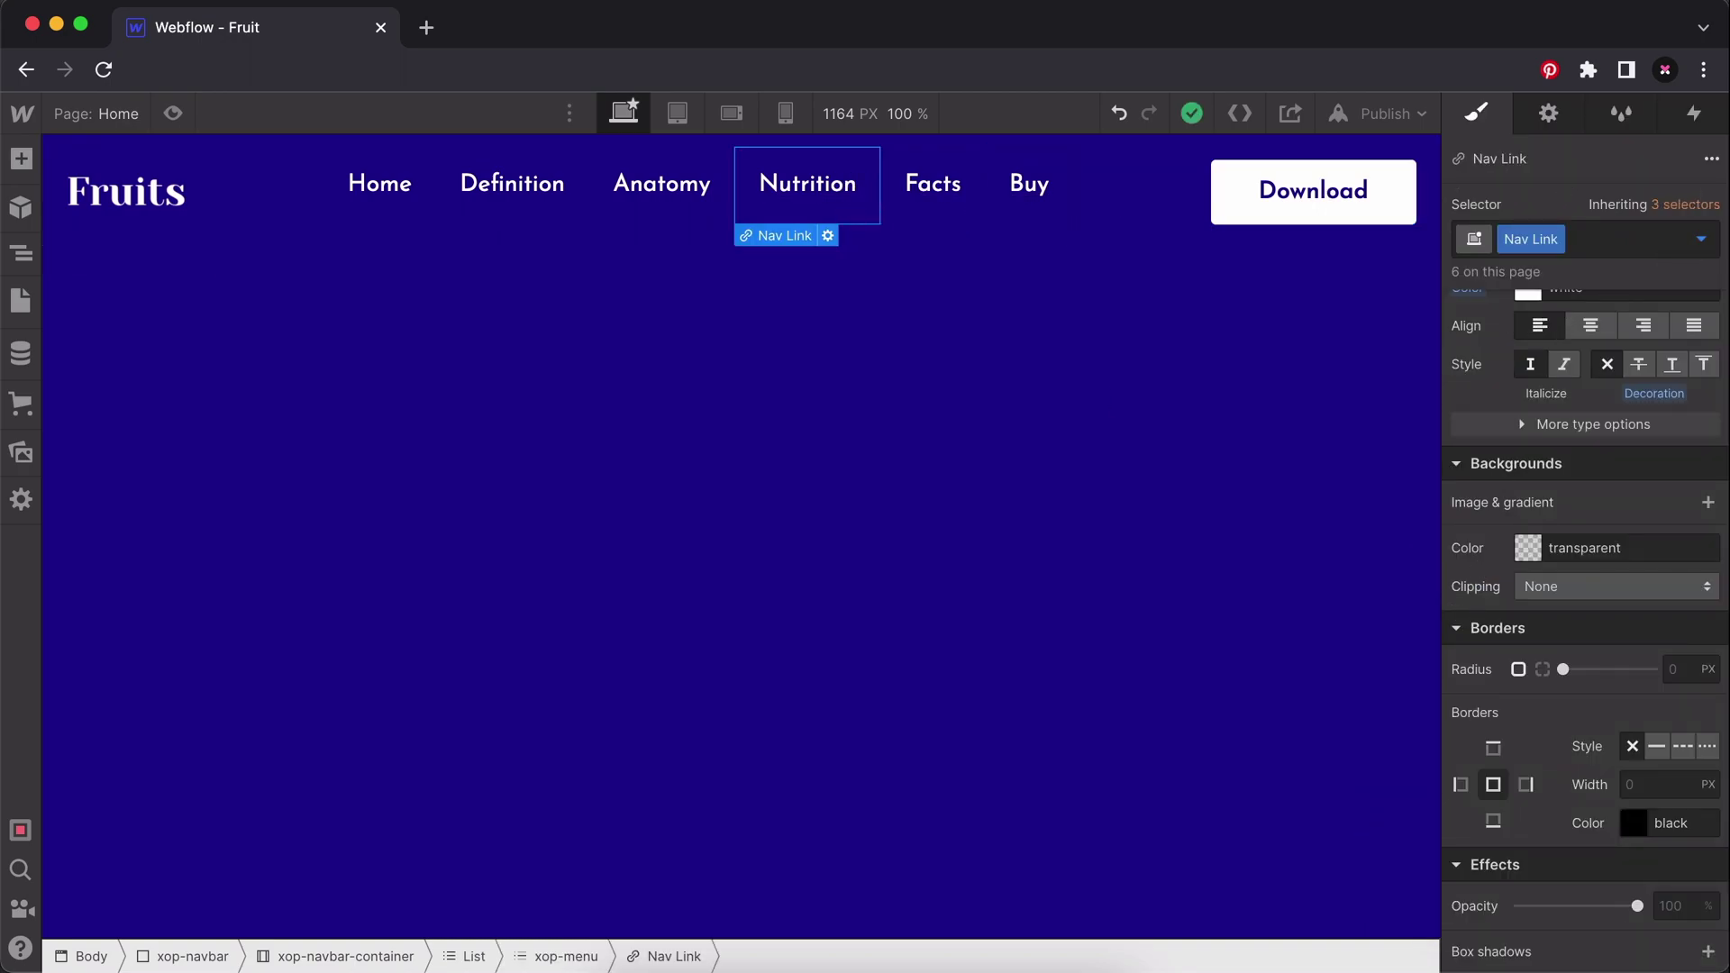
In the Nav Link Hover state, set the text colour to #d7e208.
mouse_move(1685, 206)
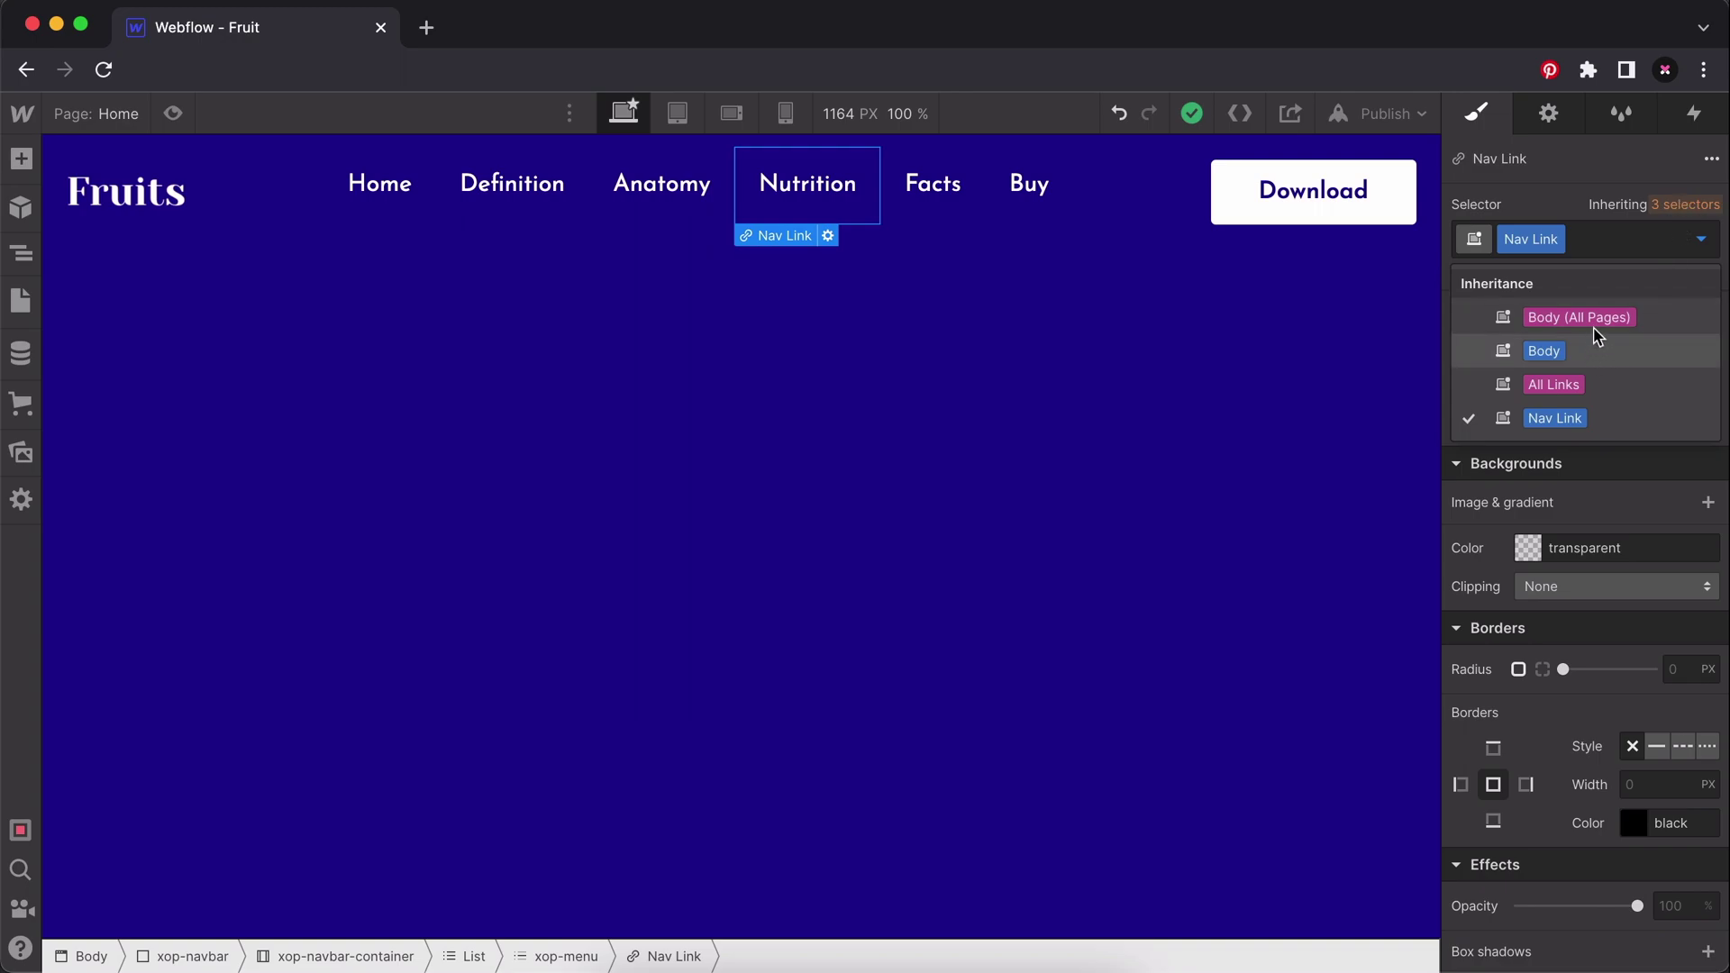
click(1701, 245)
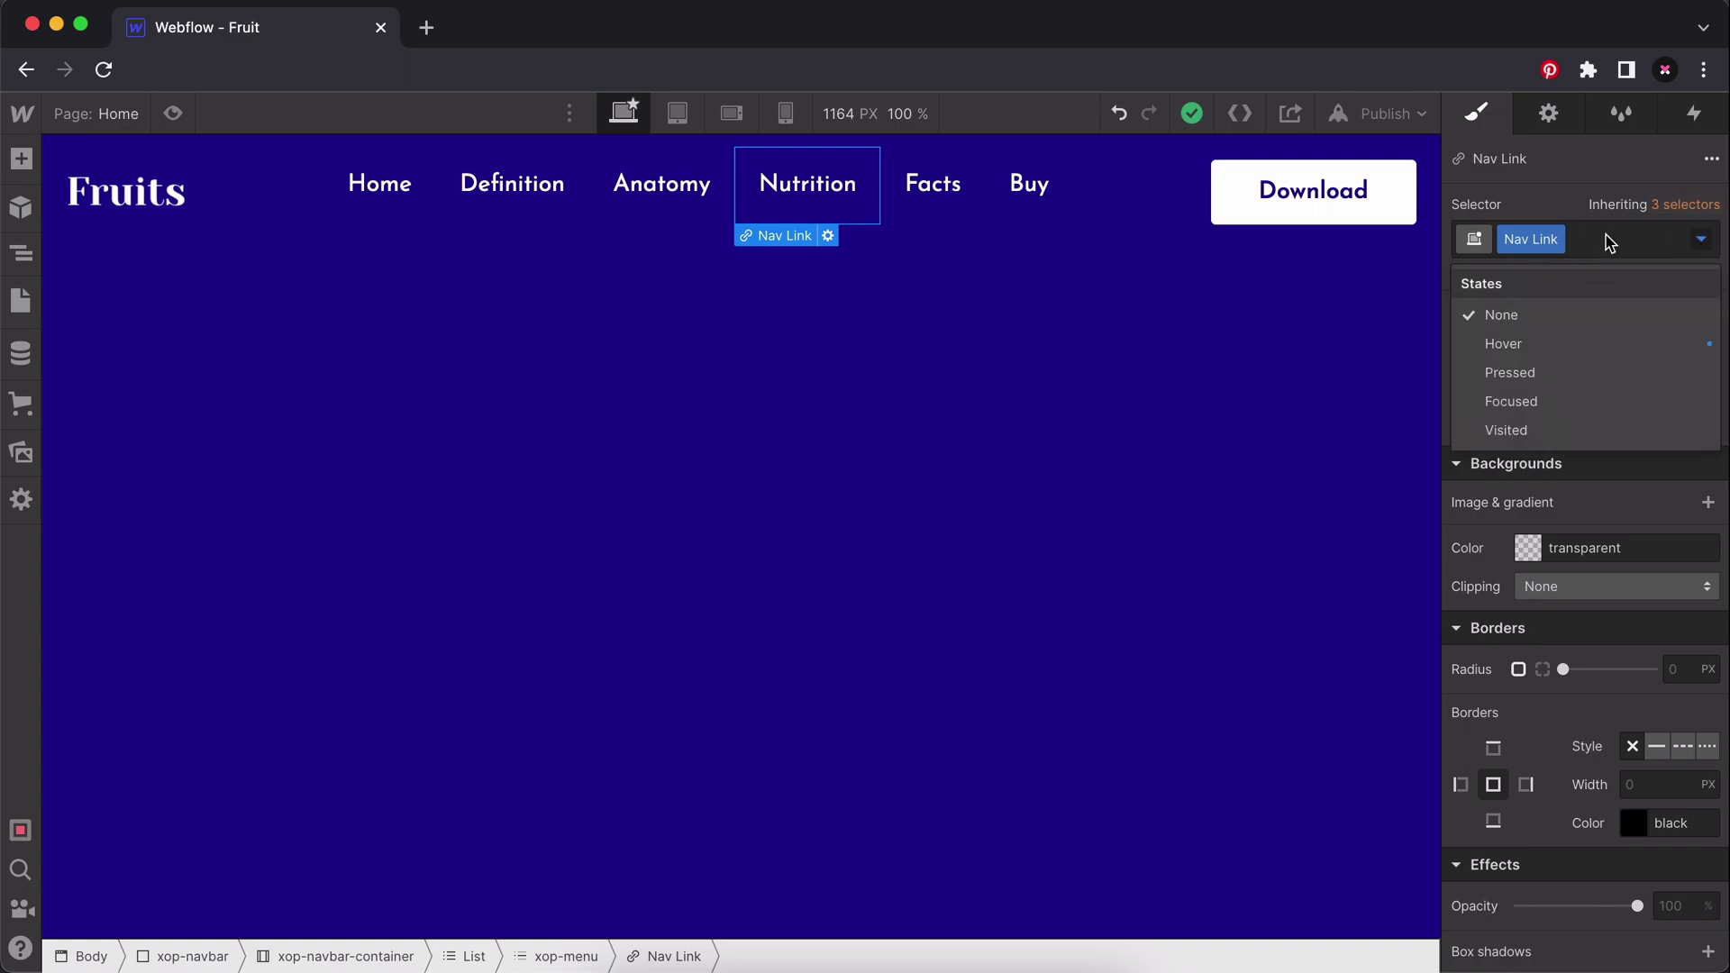
click(1601, 345)
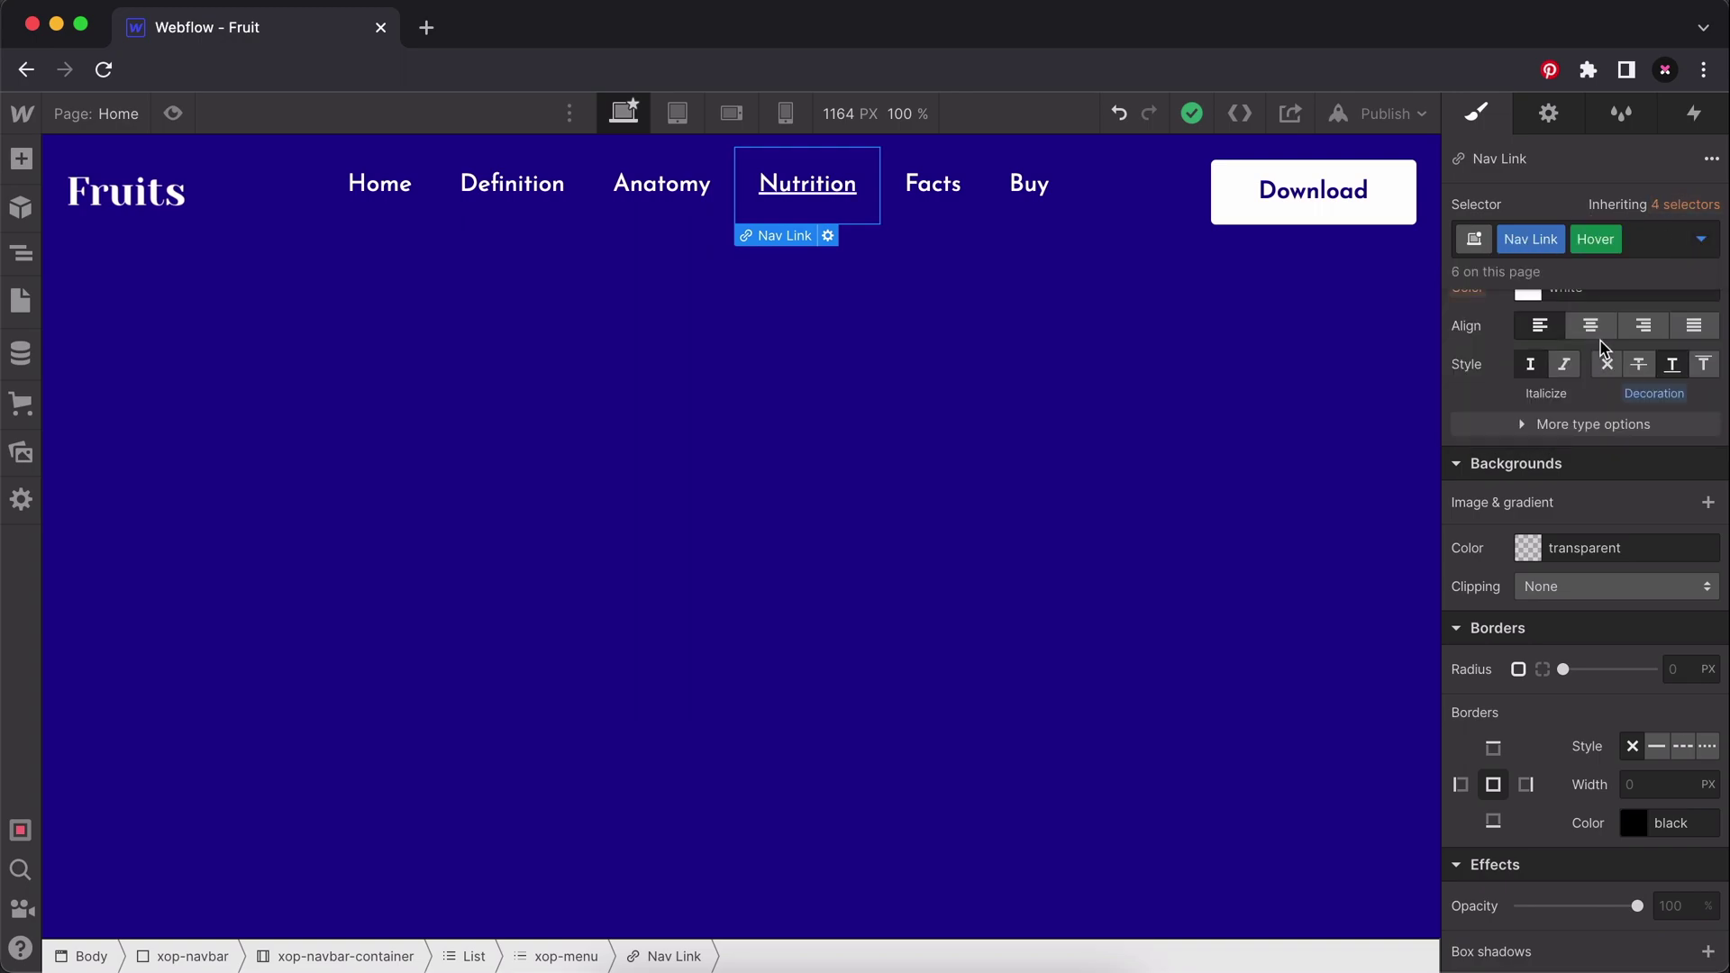
click(1607, 373)
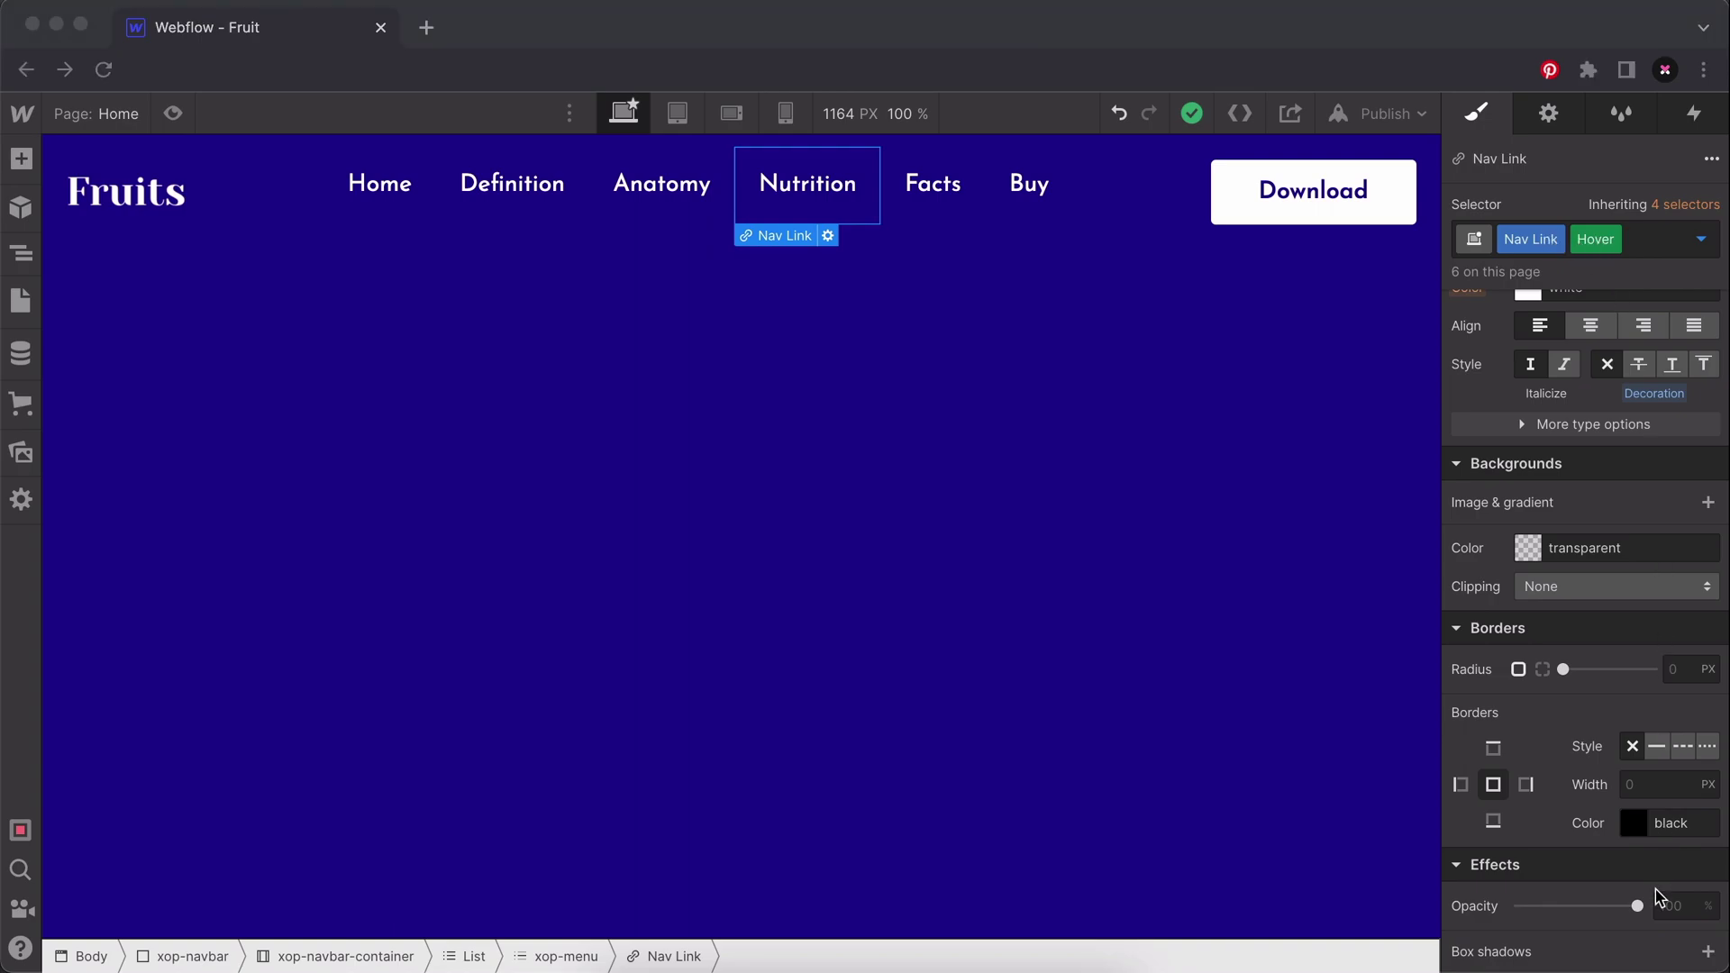
scroll(1641, 810, down, 3)
scroll(1644, 810, up, 6)
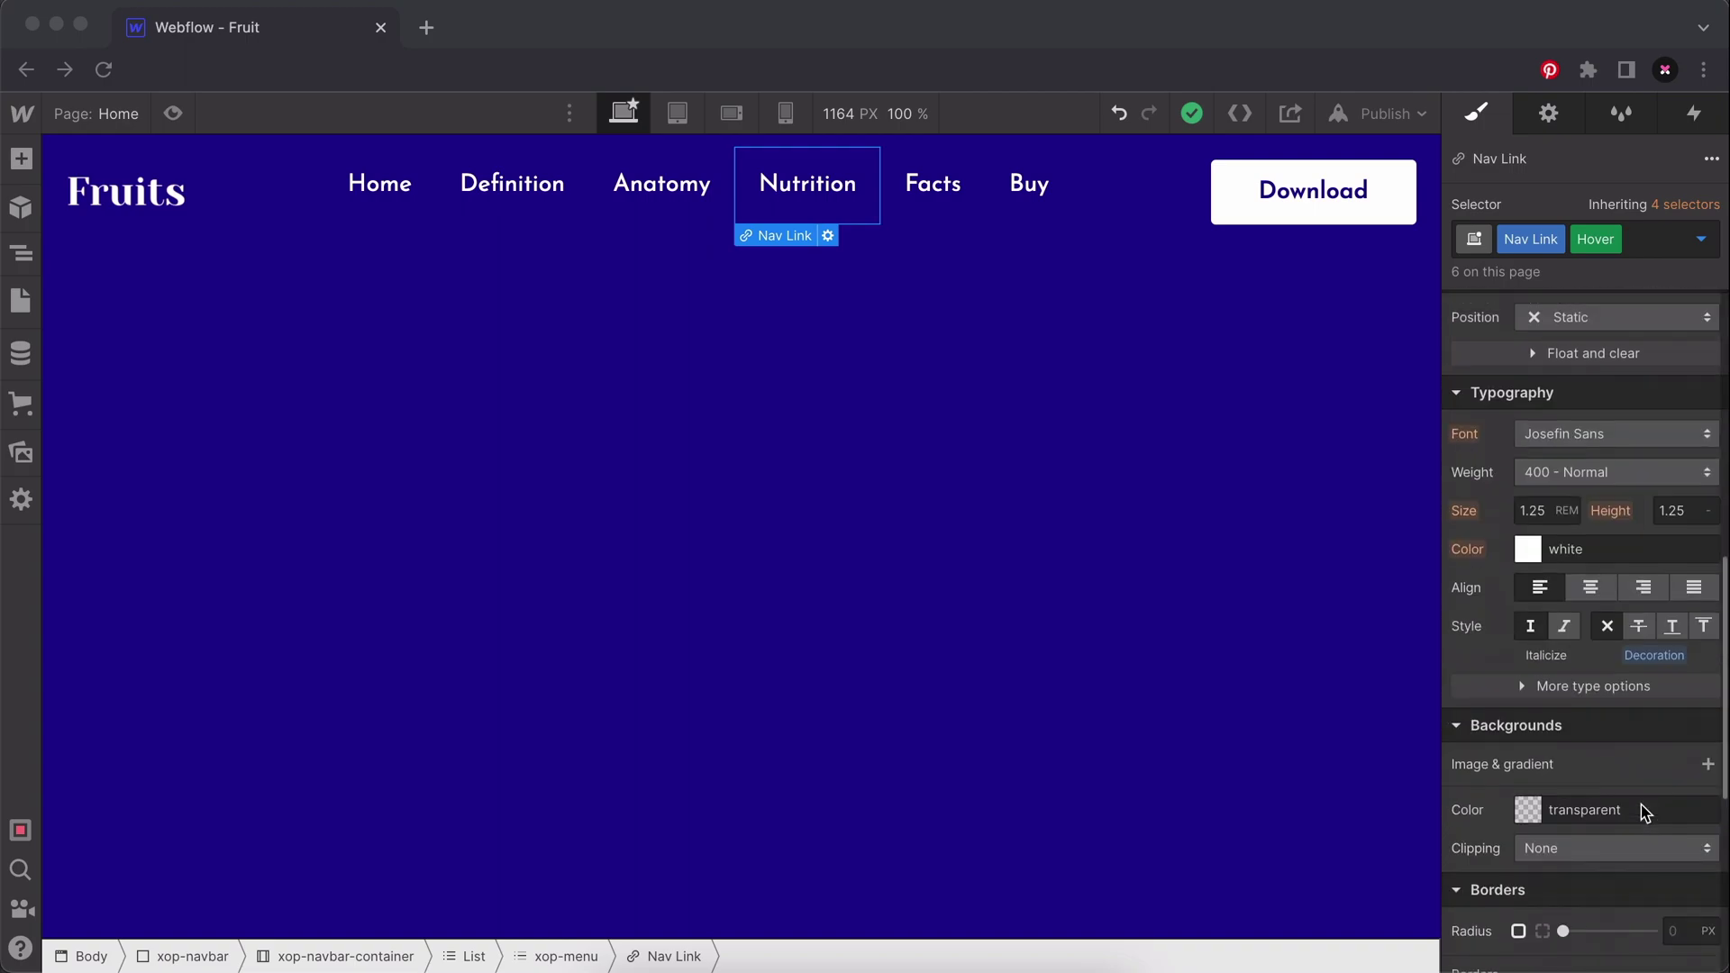
scroll(1644, 811, up, 2)
click(1528, 635)
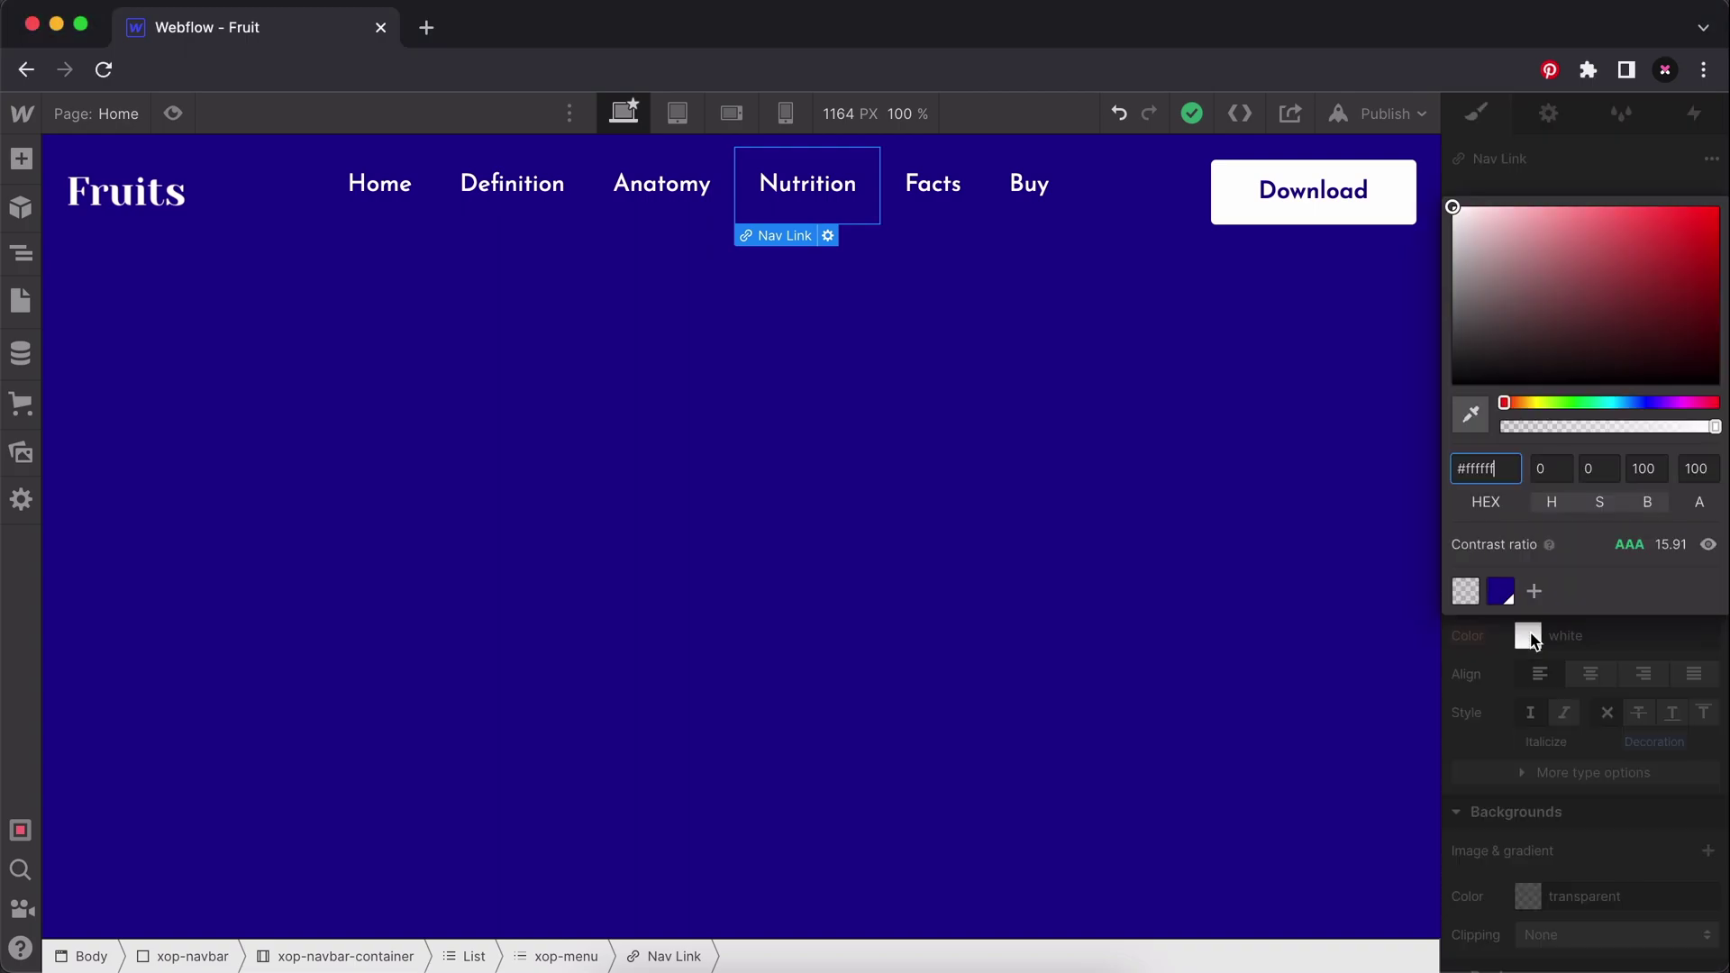
key(super+a)
text(#d7e208)
key(Return)
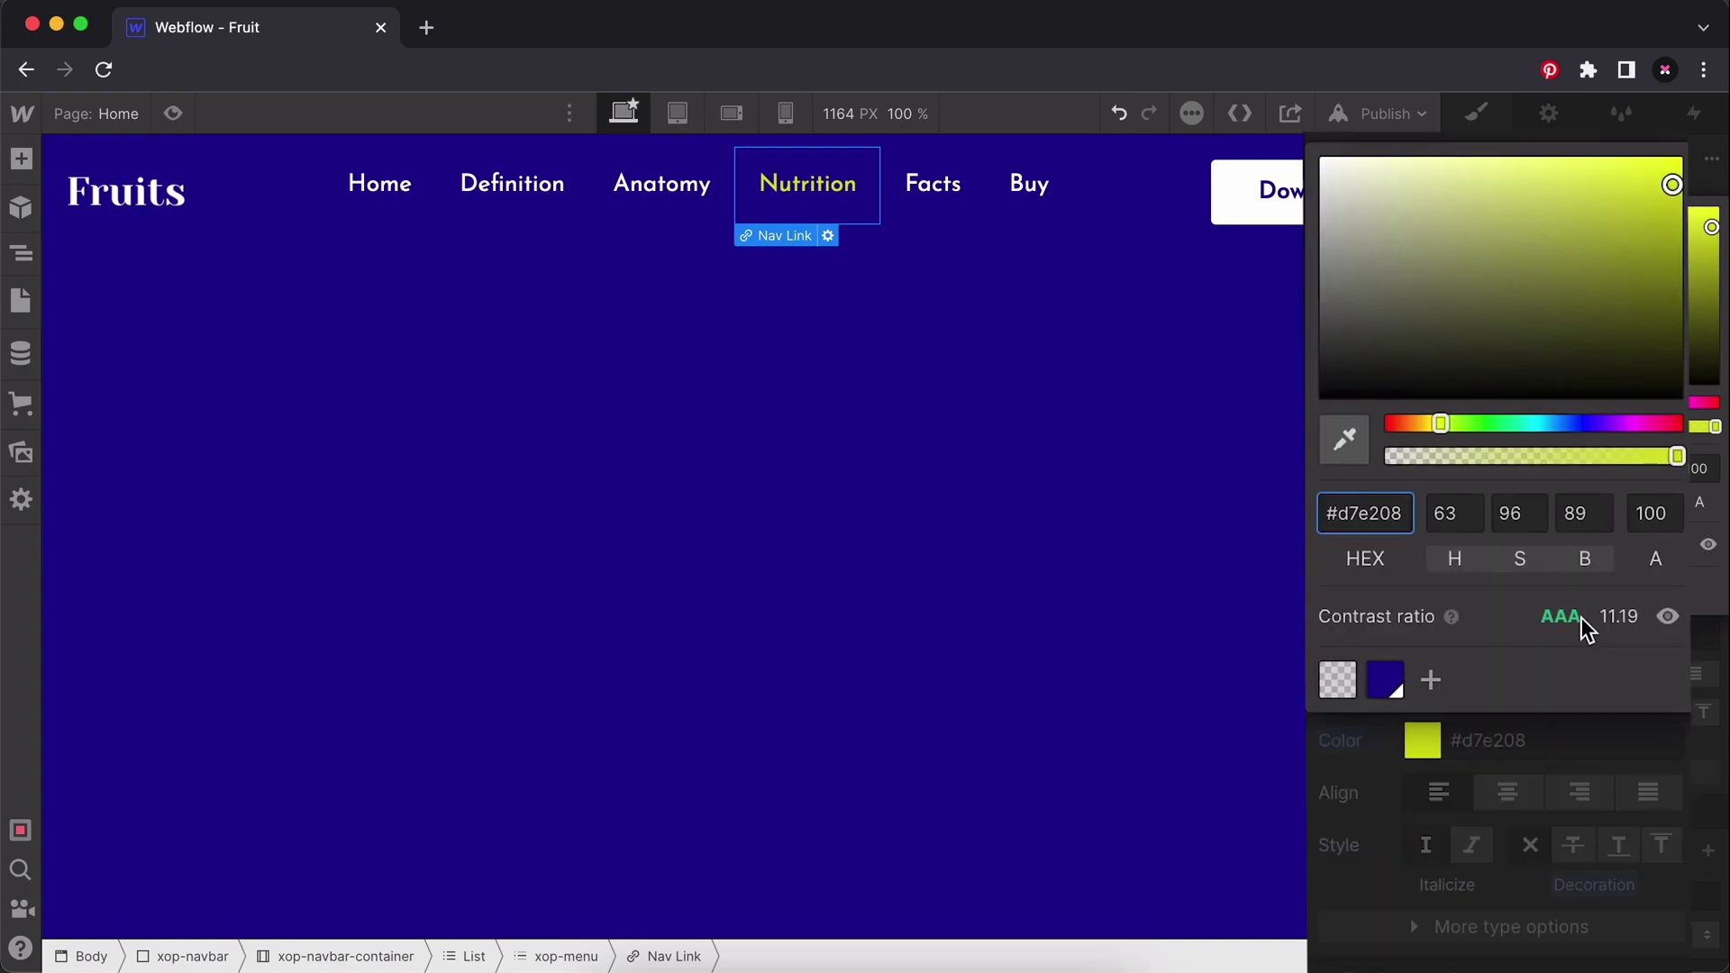
click(1457, 747)
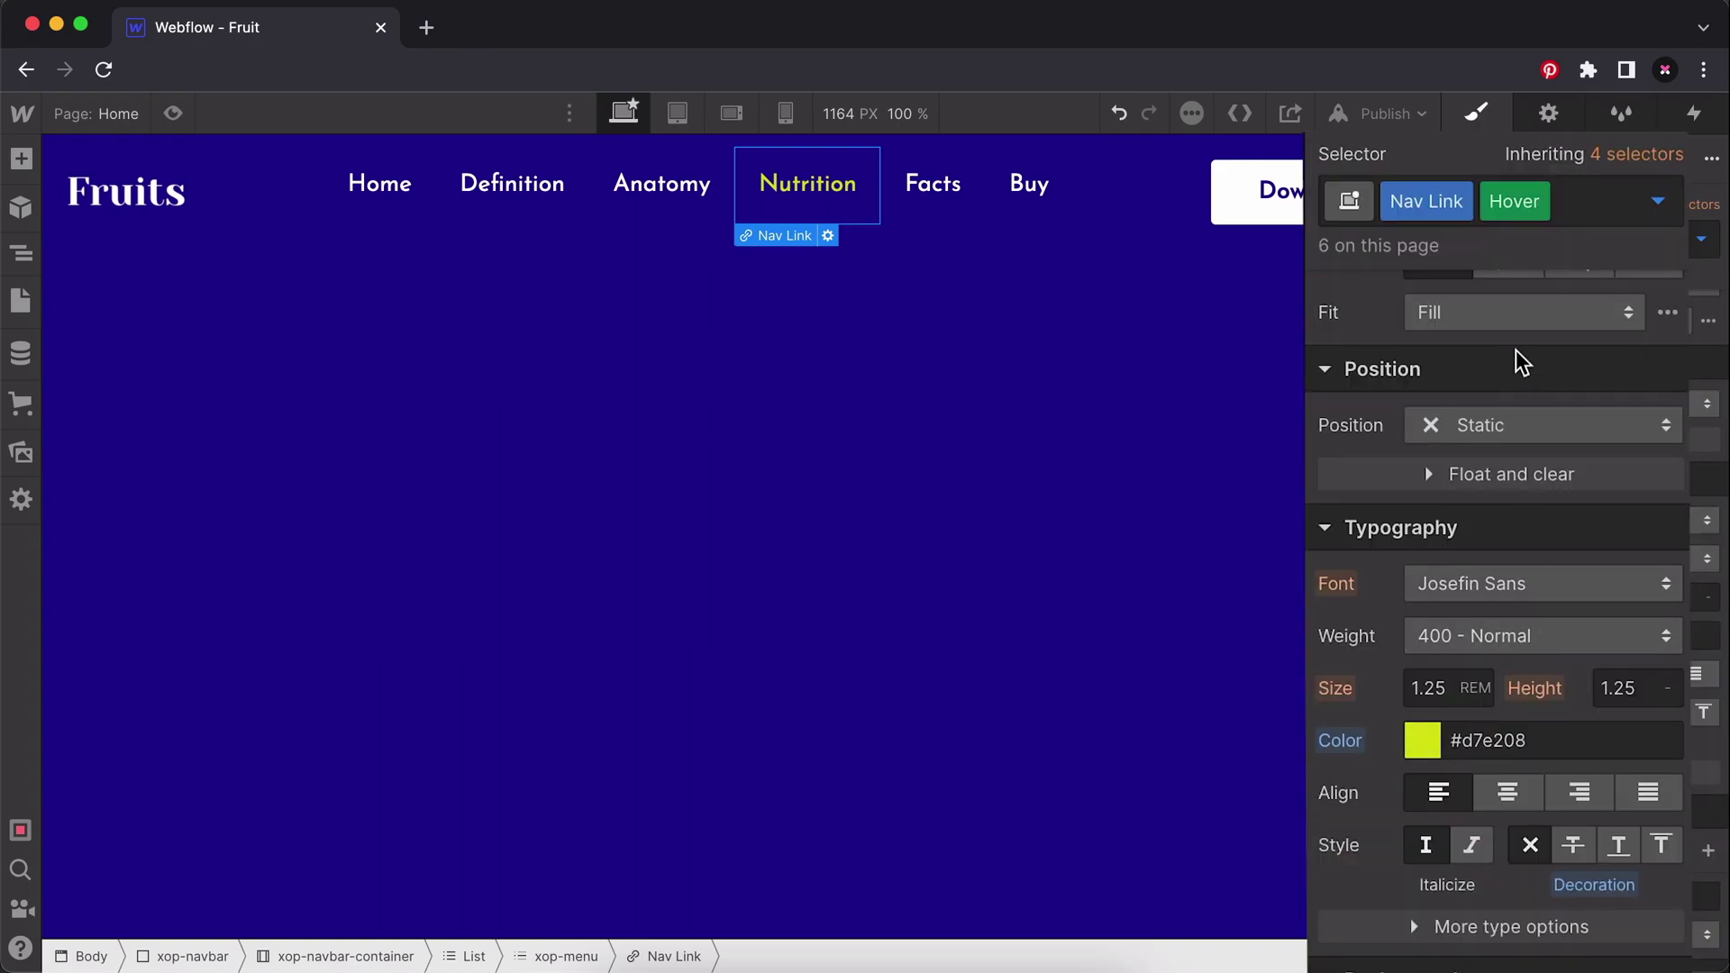
scroll(1521, 363, up, 3)
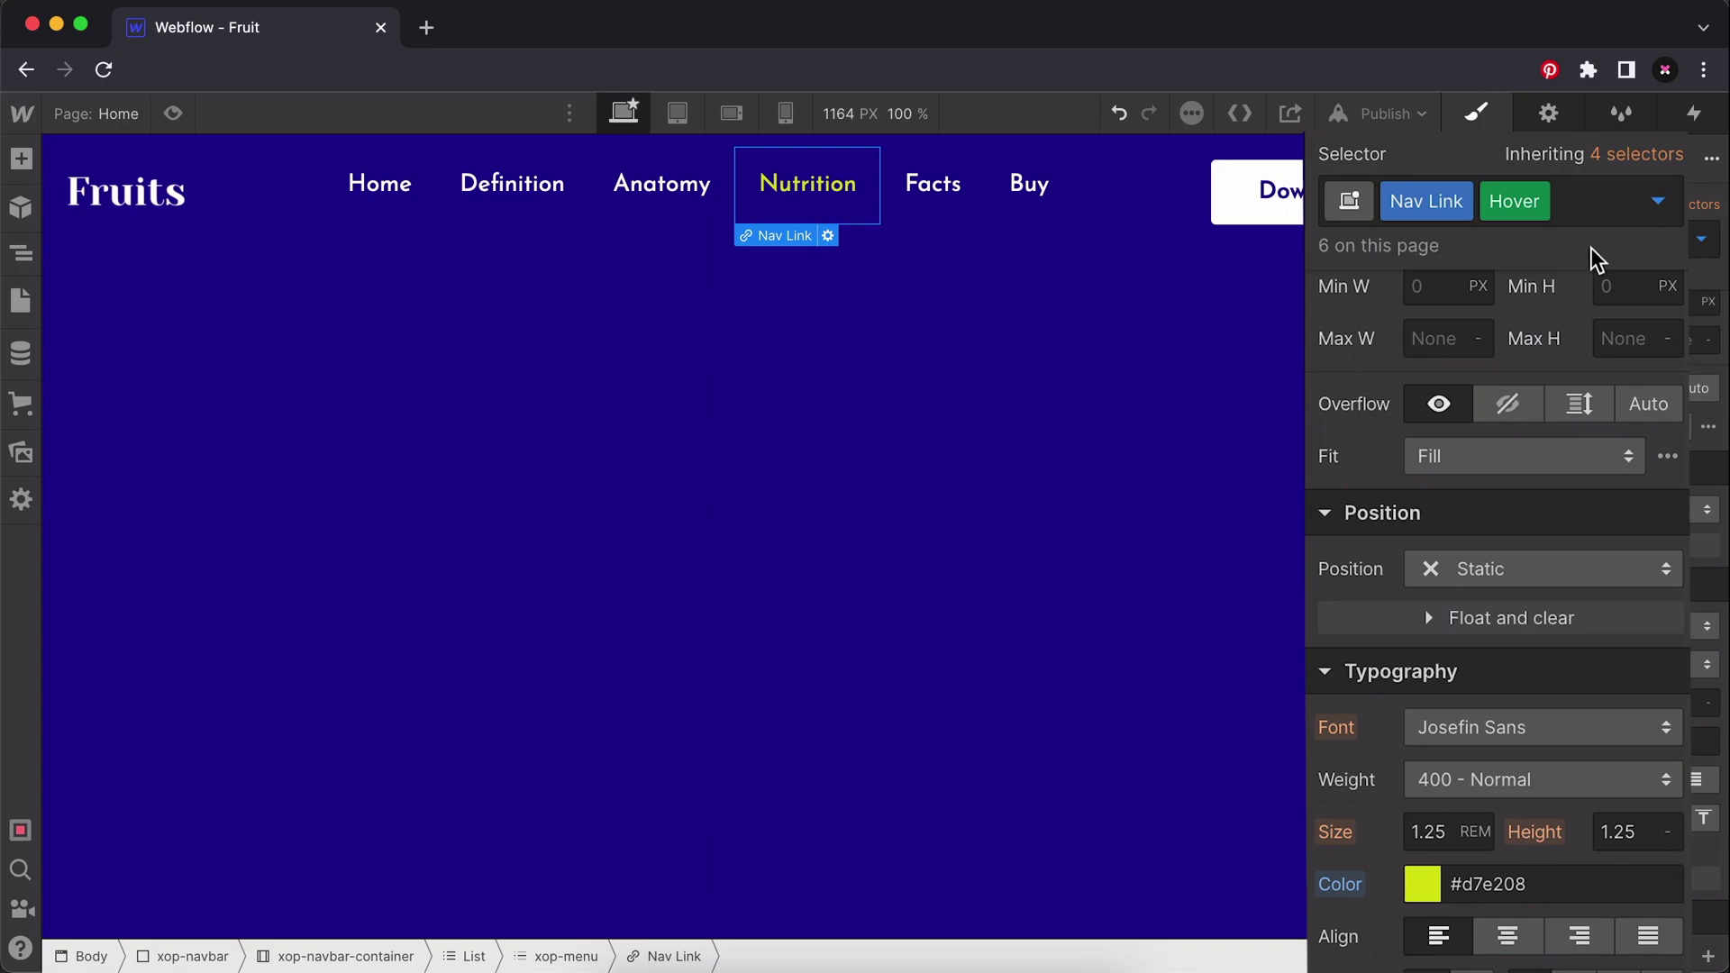
Switch the Nav Link's styling state to Focused.
click(1659, 205)
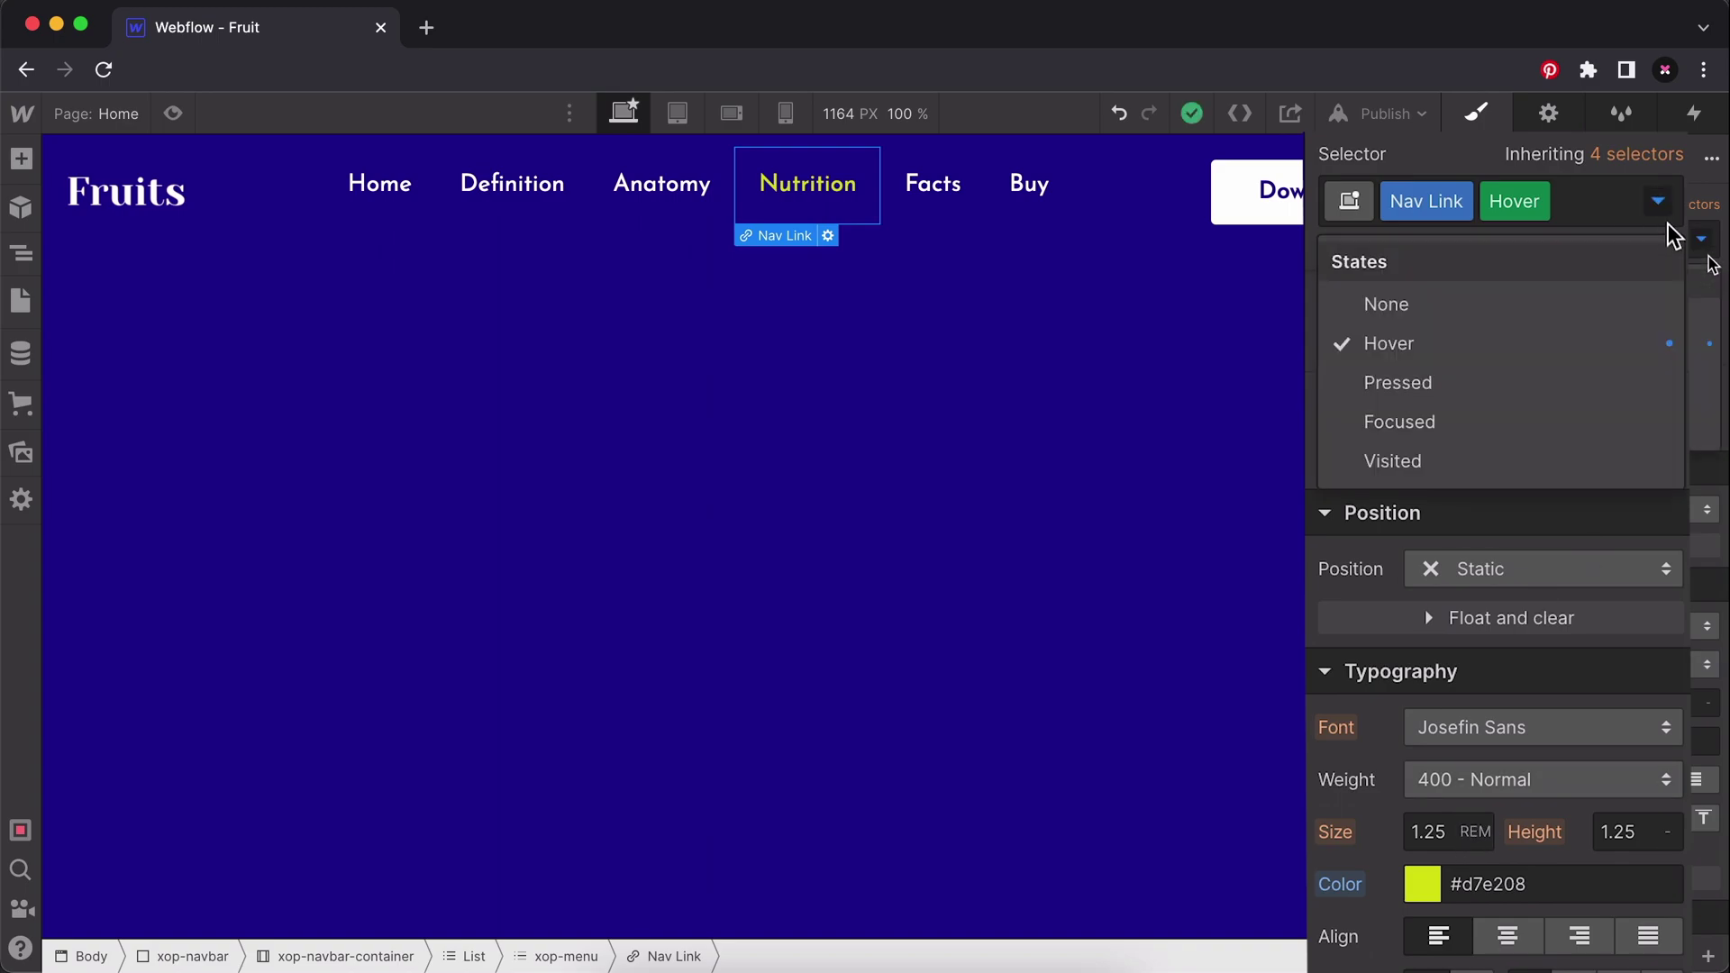
click(1517, 380)
click(1656, 203)
click(1517, 420)
click(1662, 217)
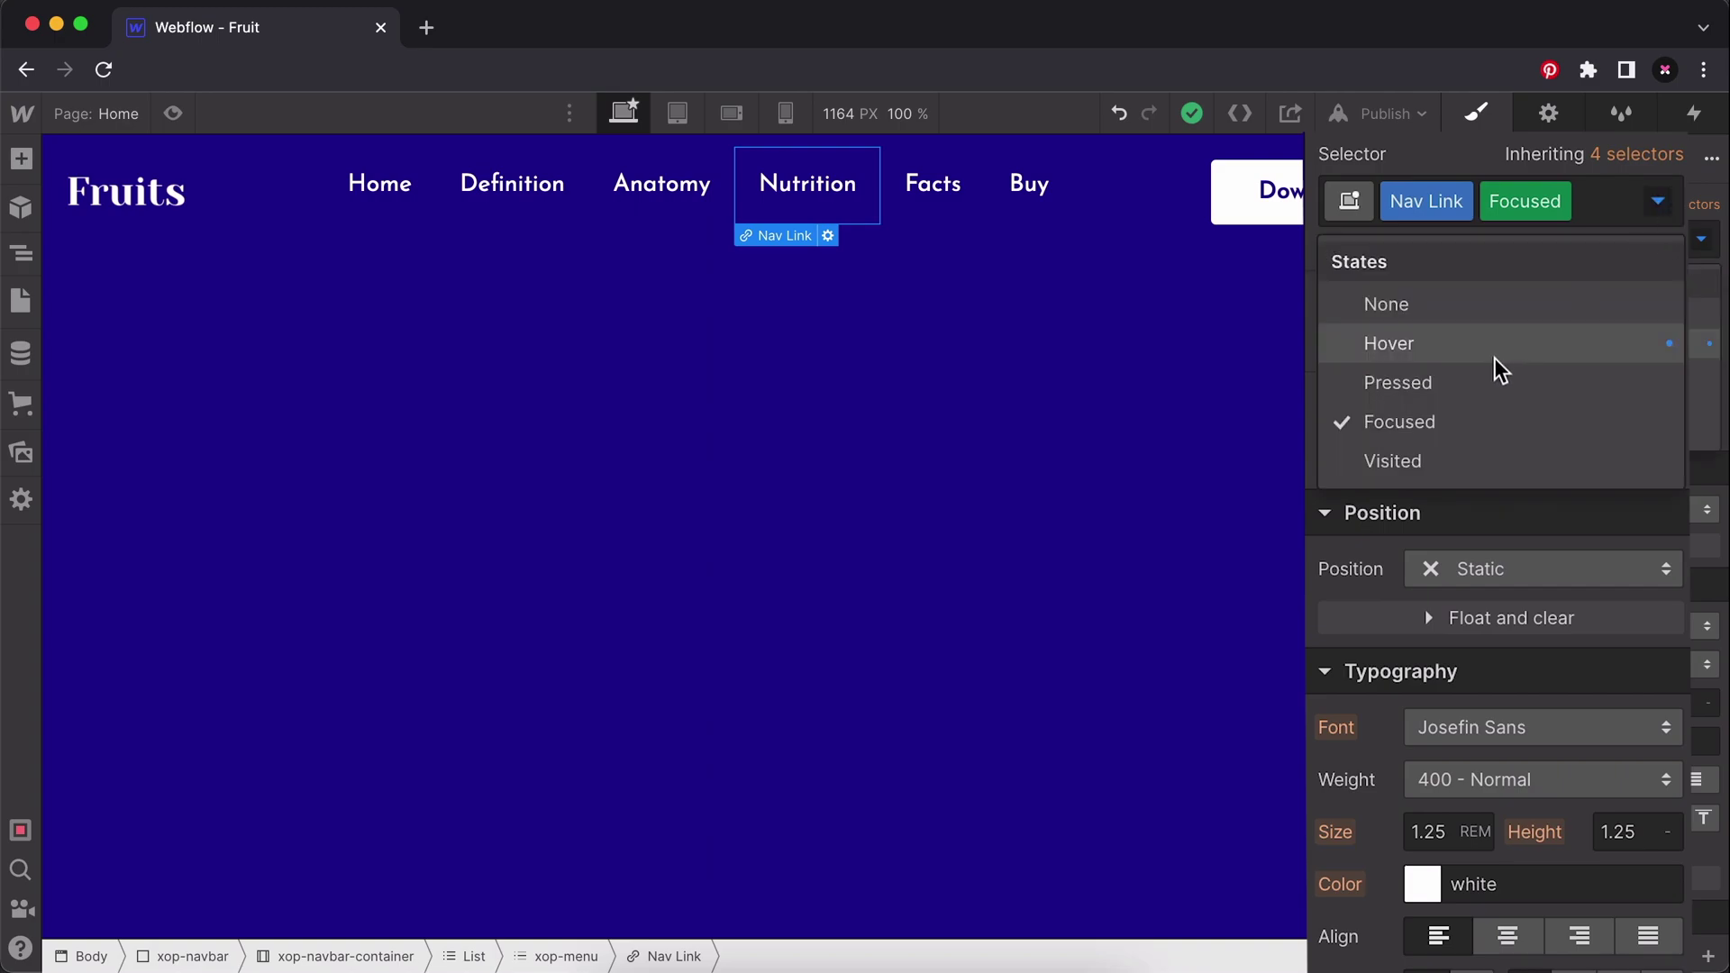
click(1532, 381)
click(1658, 202)
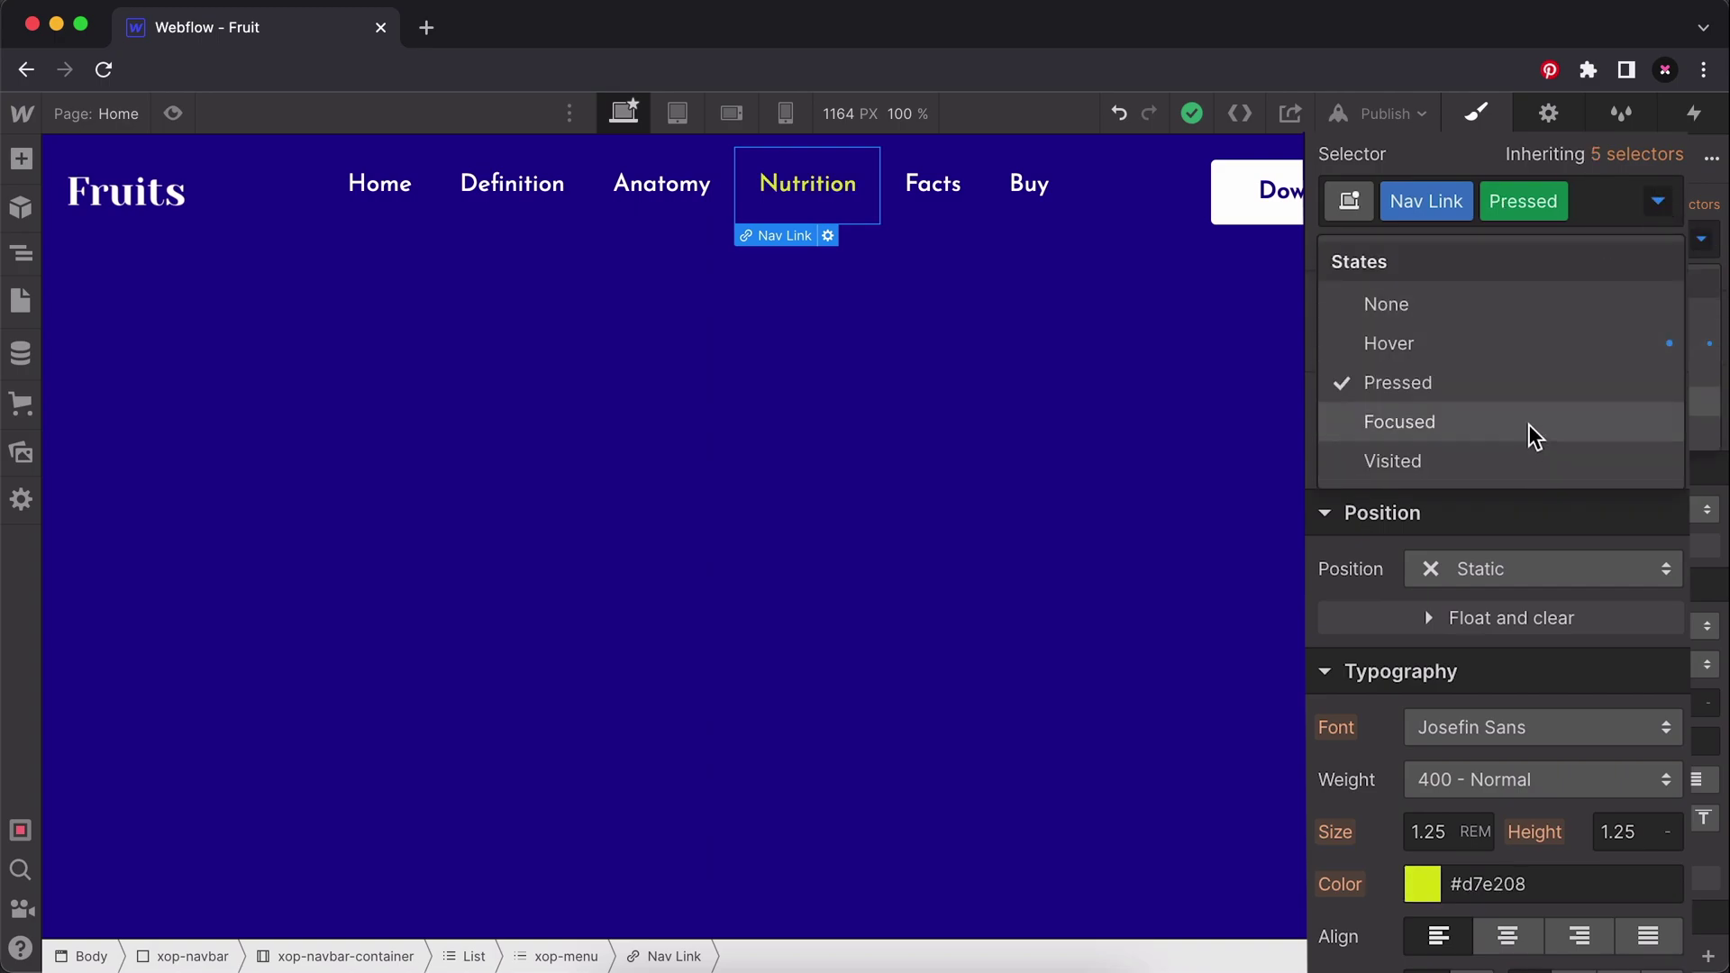
click(1534, 436)
Set the Focused text colour to #d7e208 and save it as a Yellow swatch.
click(1511, 878)
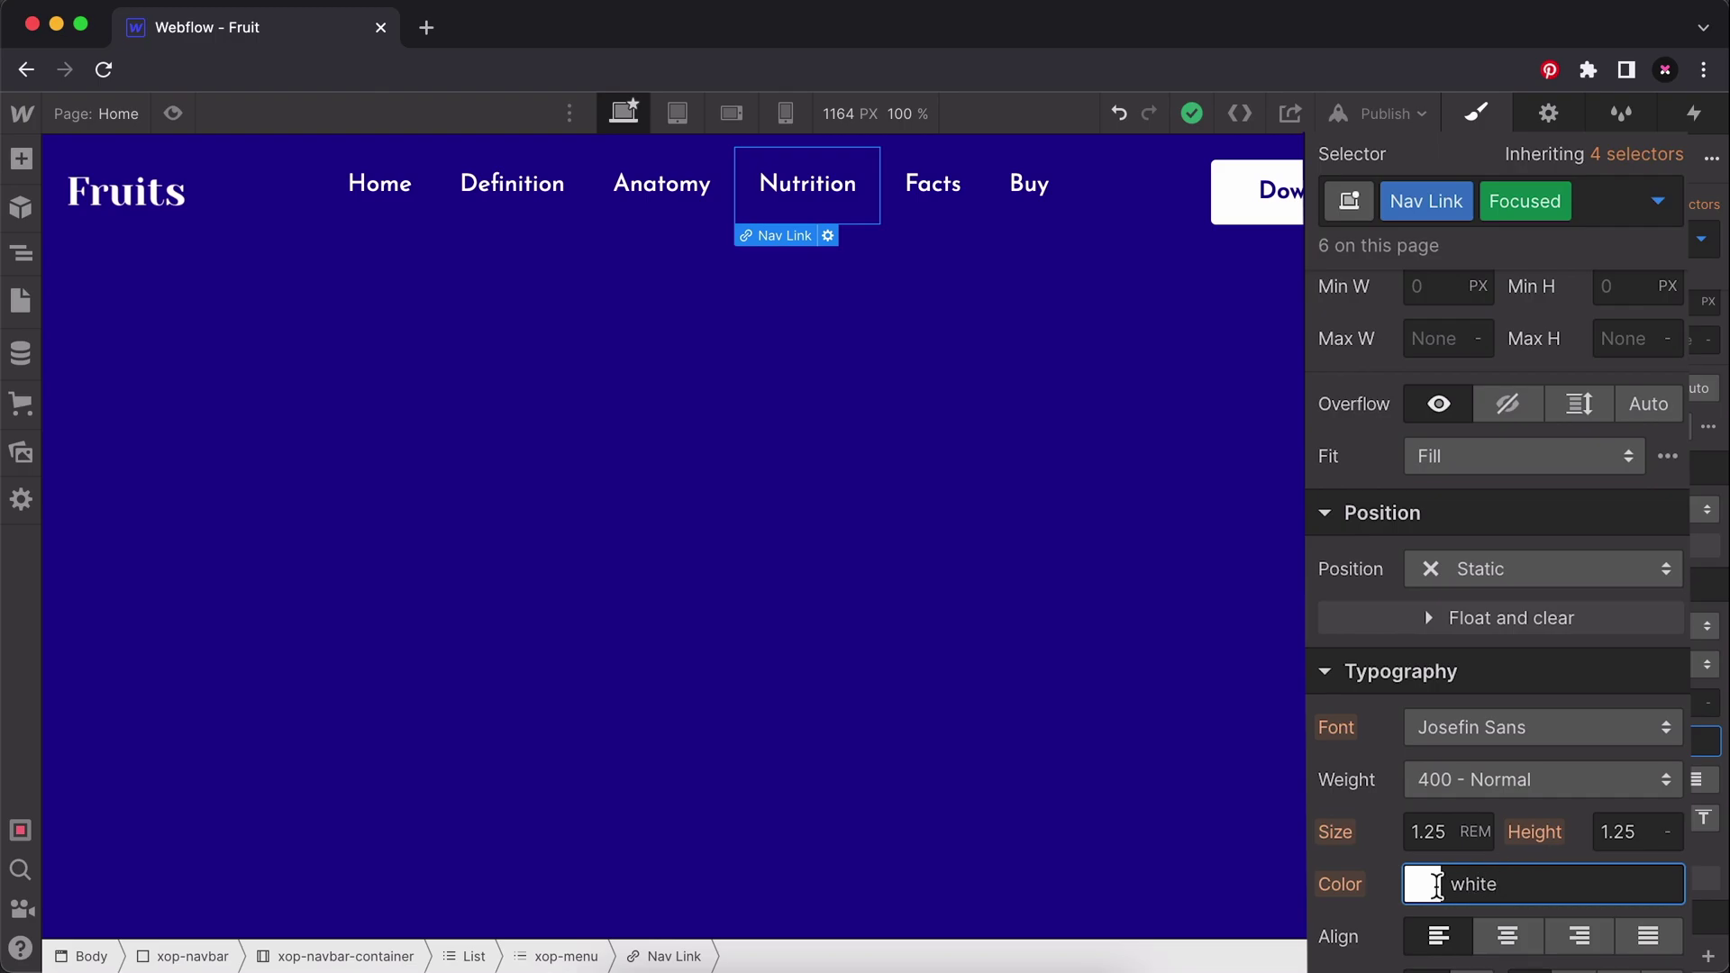
click(1436, 884)
click(1410, 657)
text(#d7e208)
key(Return)
click(1443, 824)
click(1635, 824)
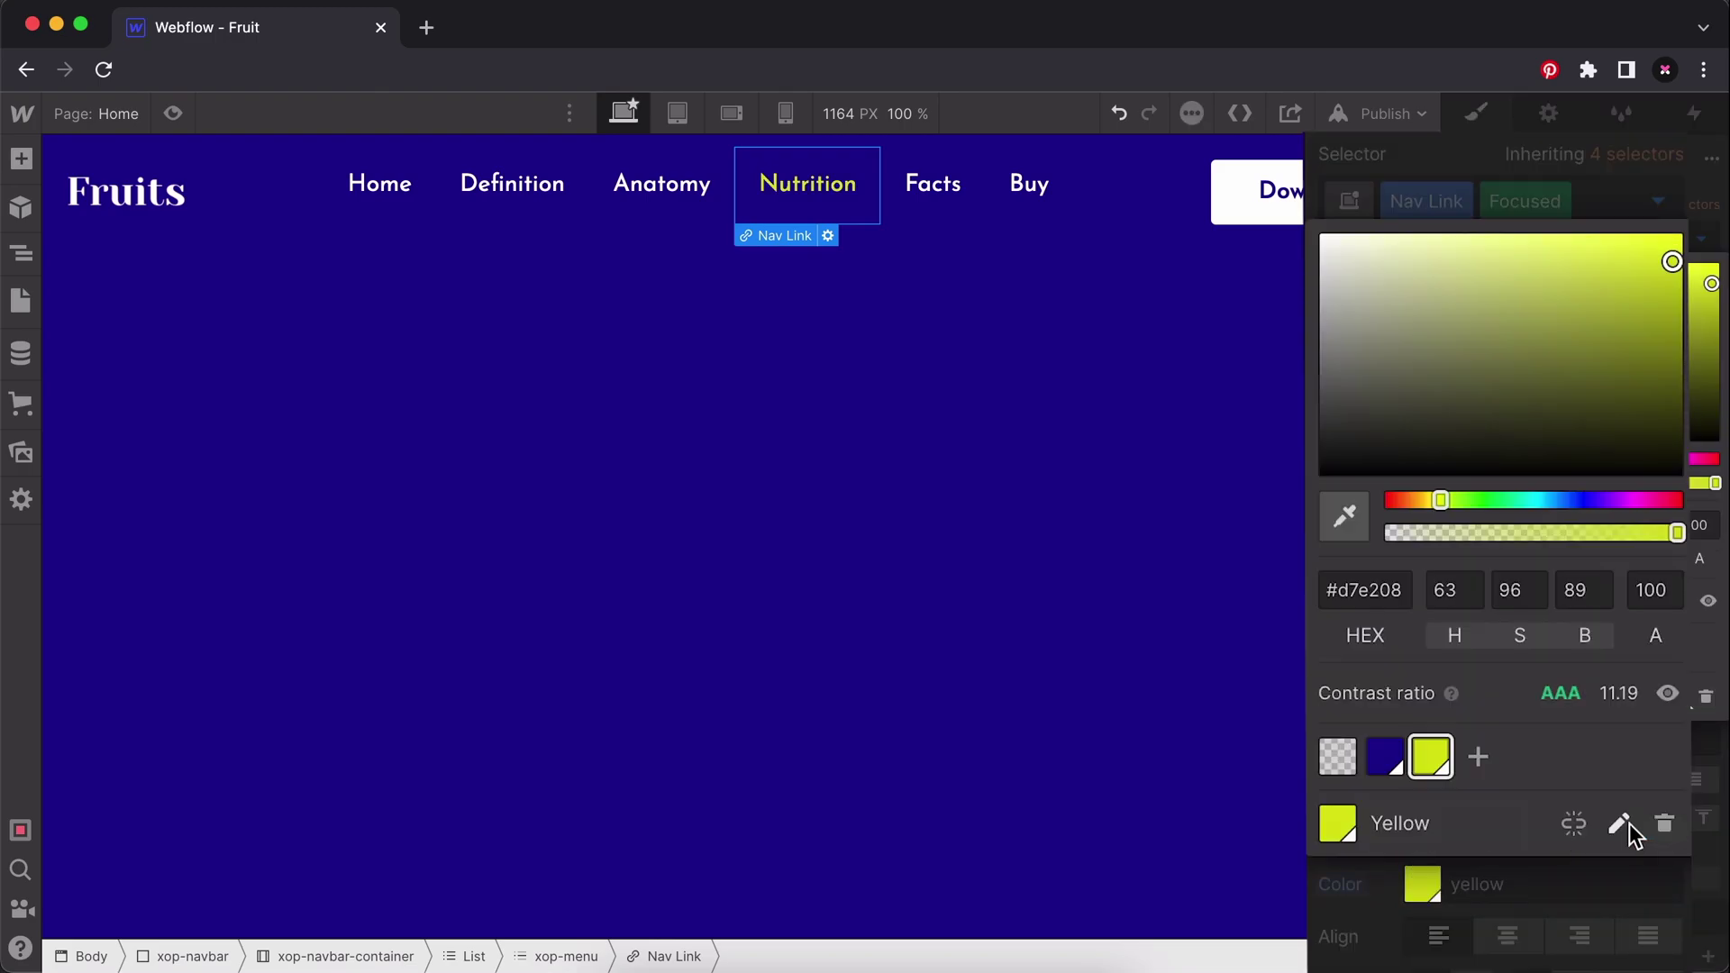
click(1467, 880)
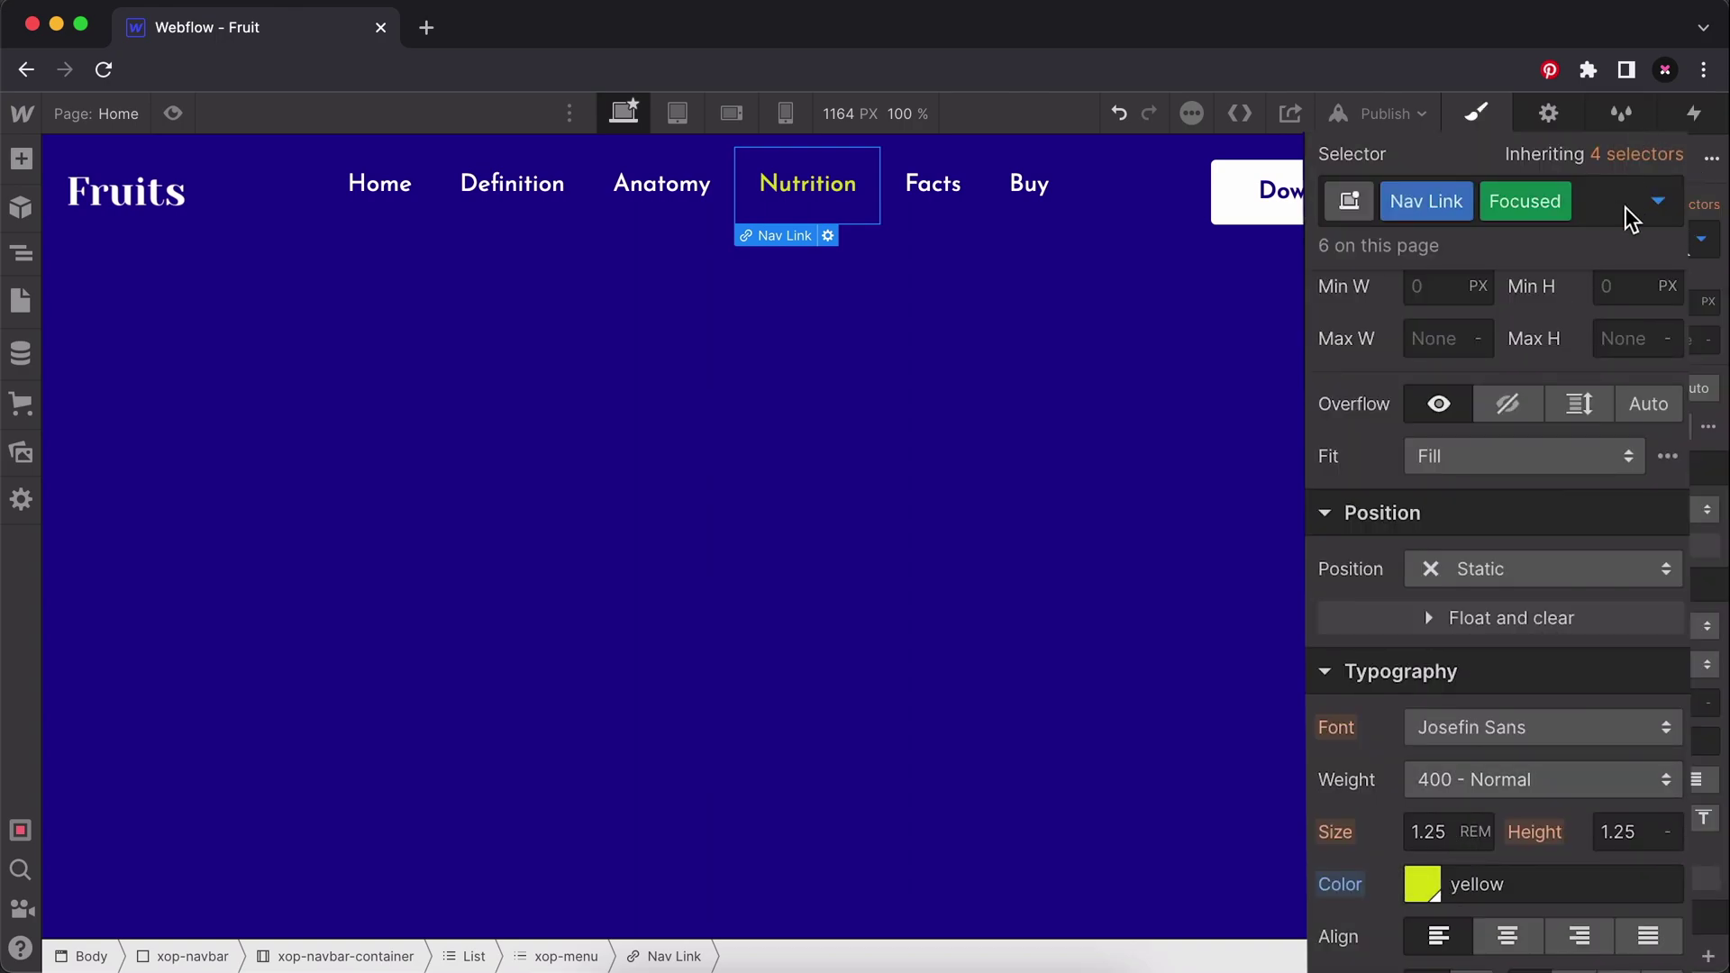
Check the Visited state's styling, then select the page body.
click(1657, 201)
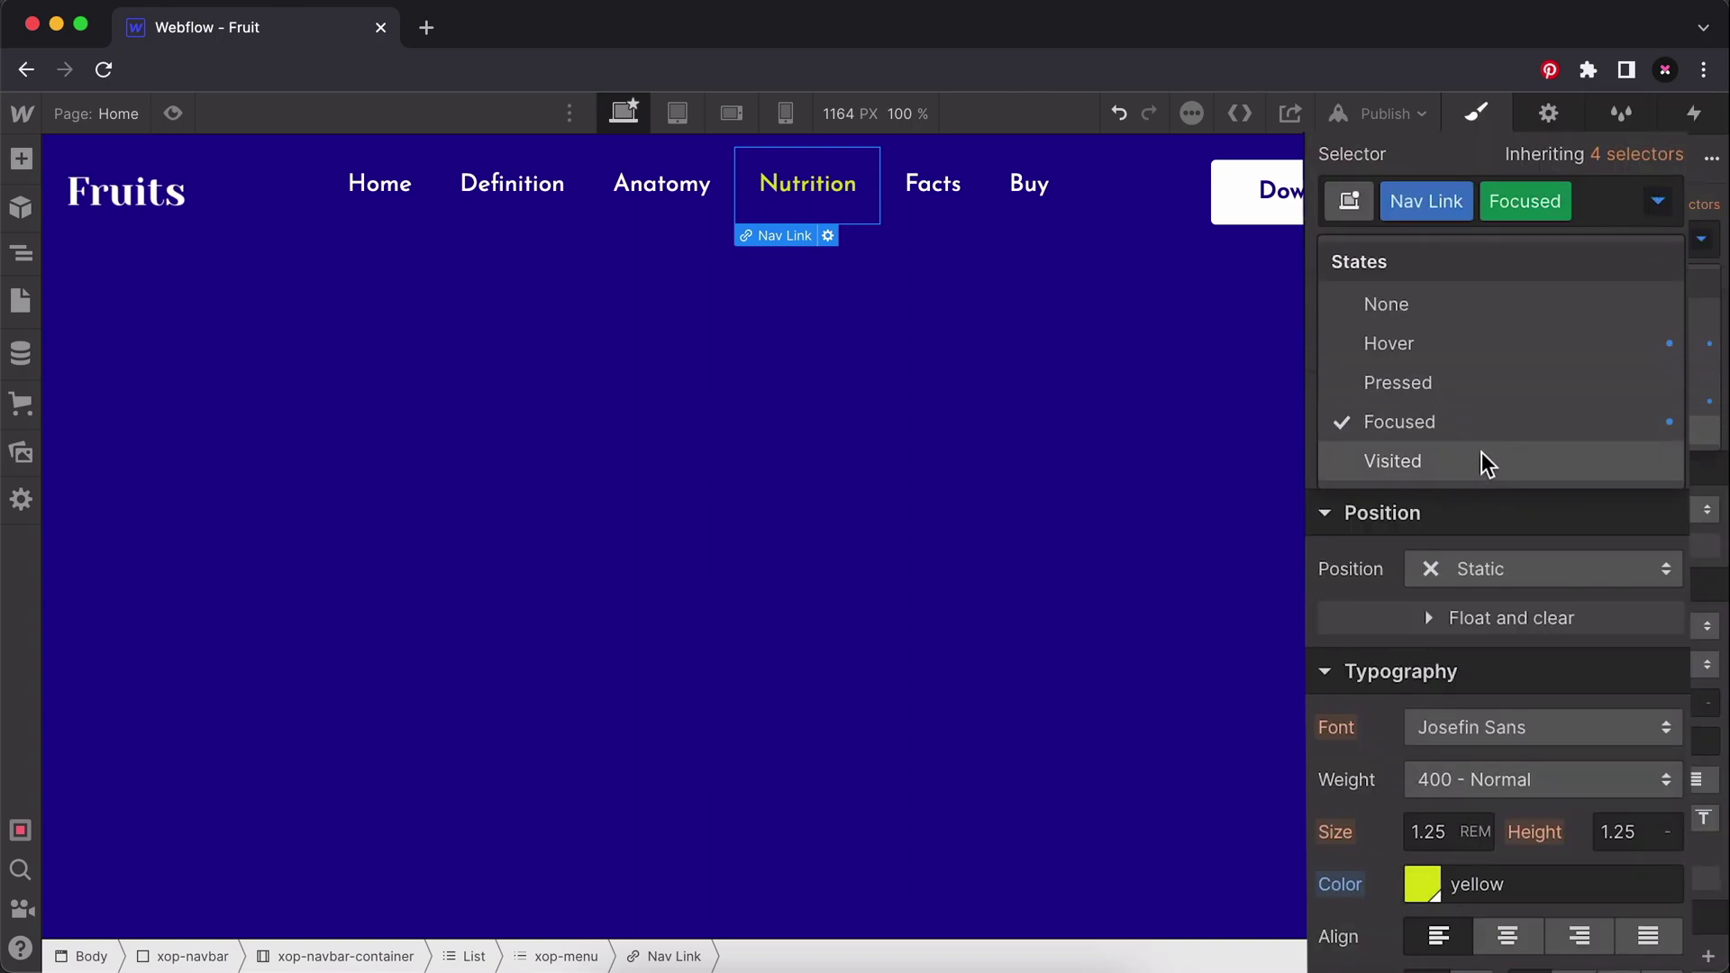
click(1486, 463)
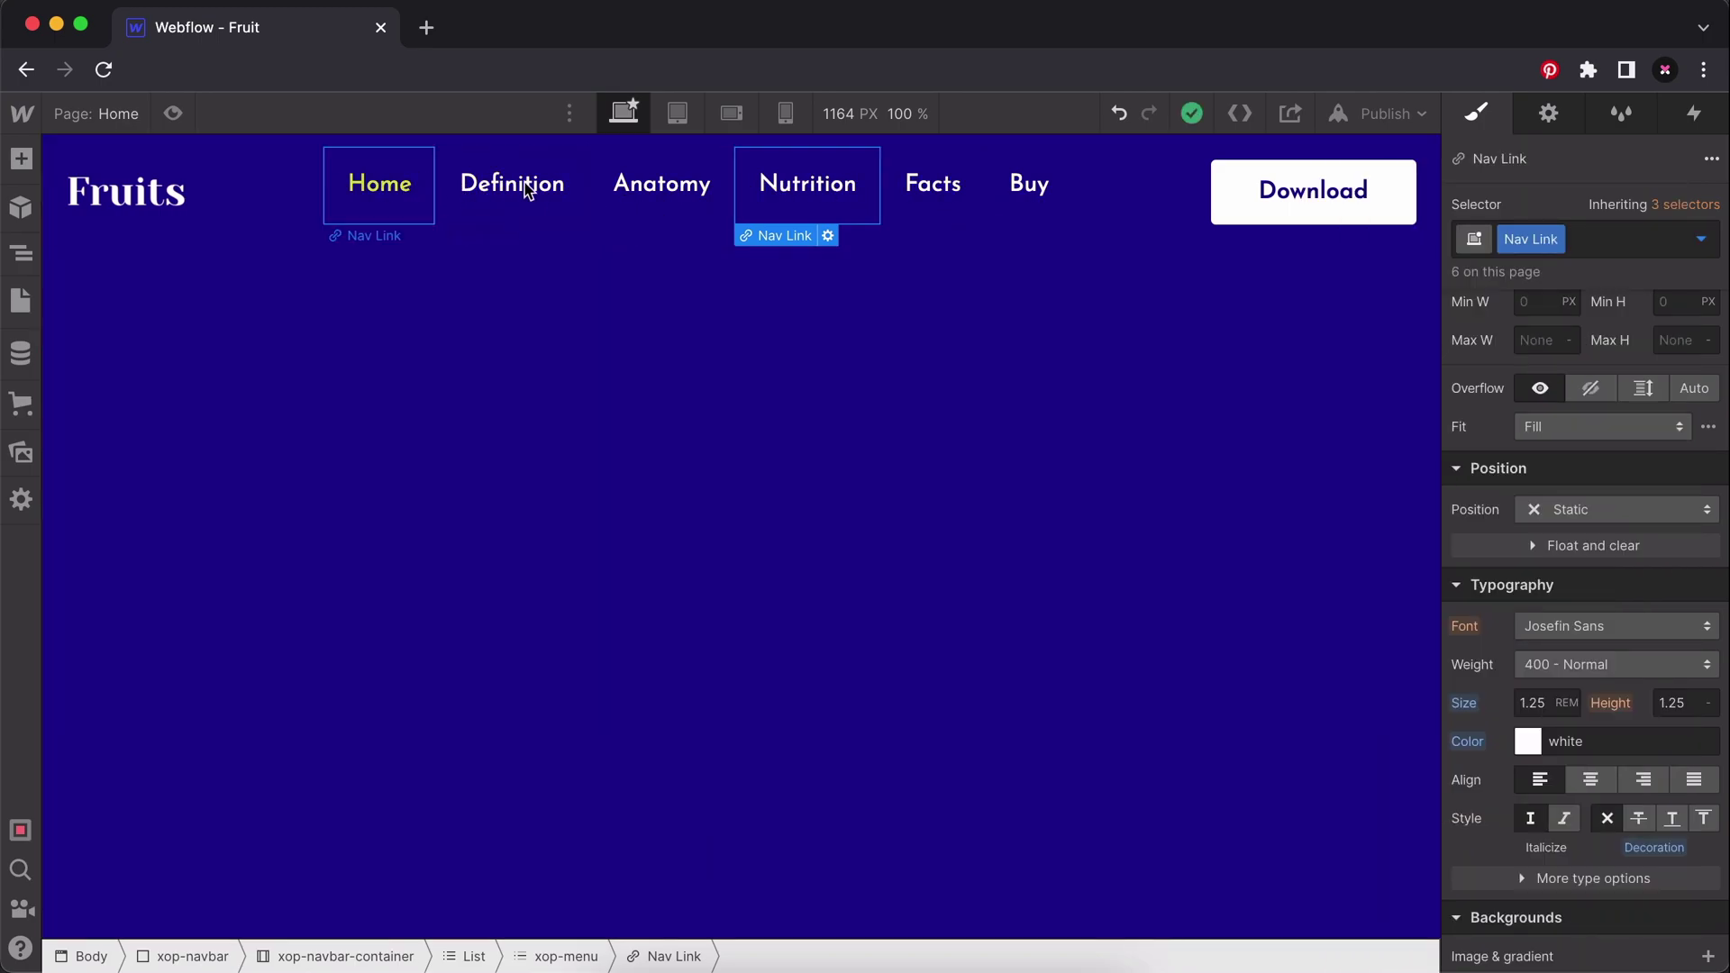
click(1188, 283)
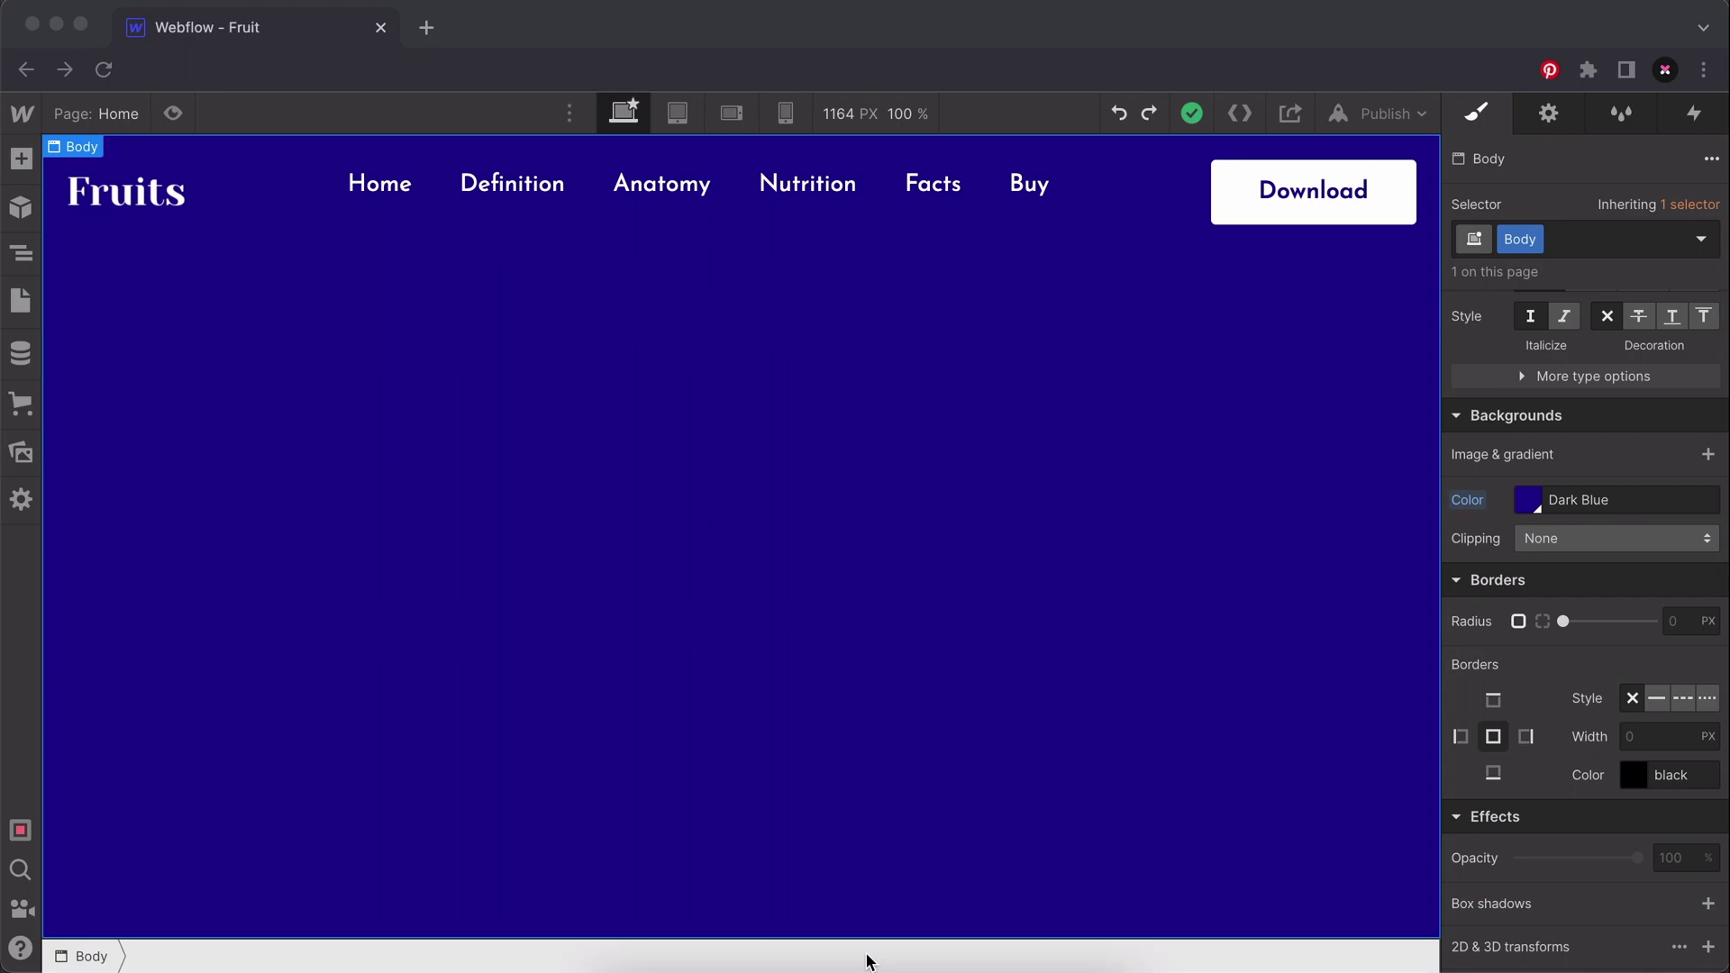
Place a new Section below the navbar and give it the class xop-section.
click(21, 159)
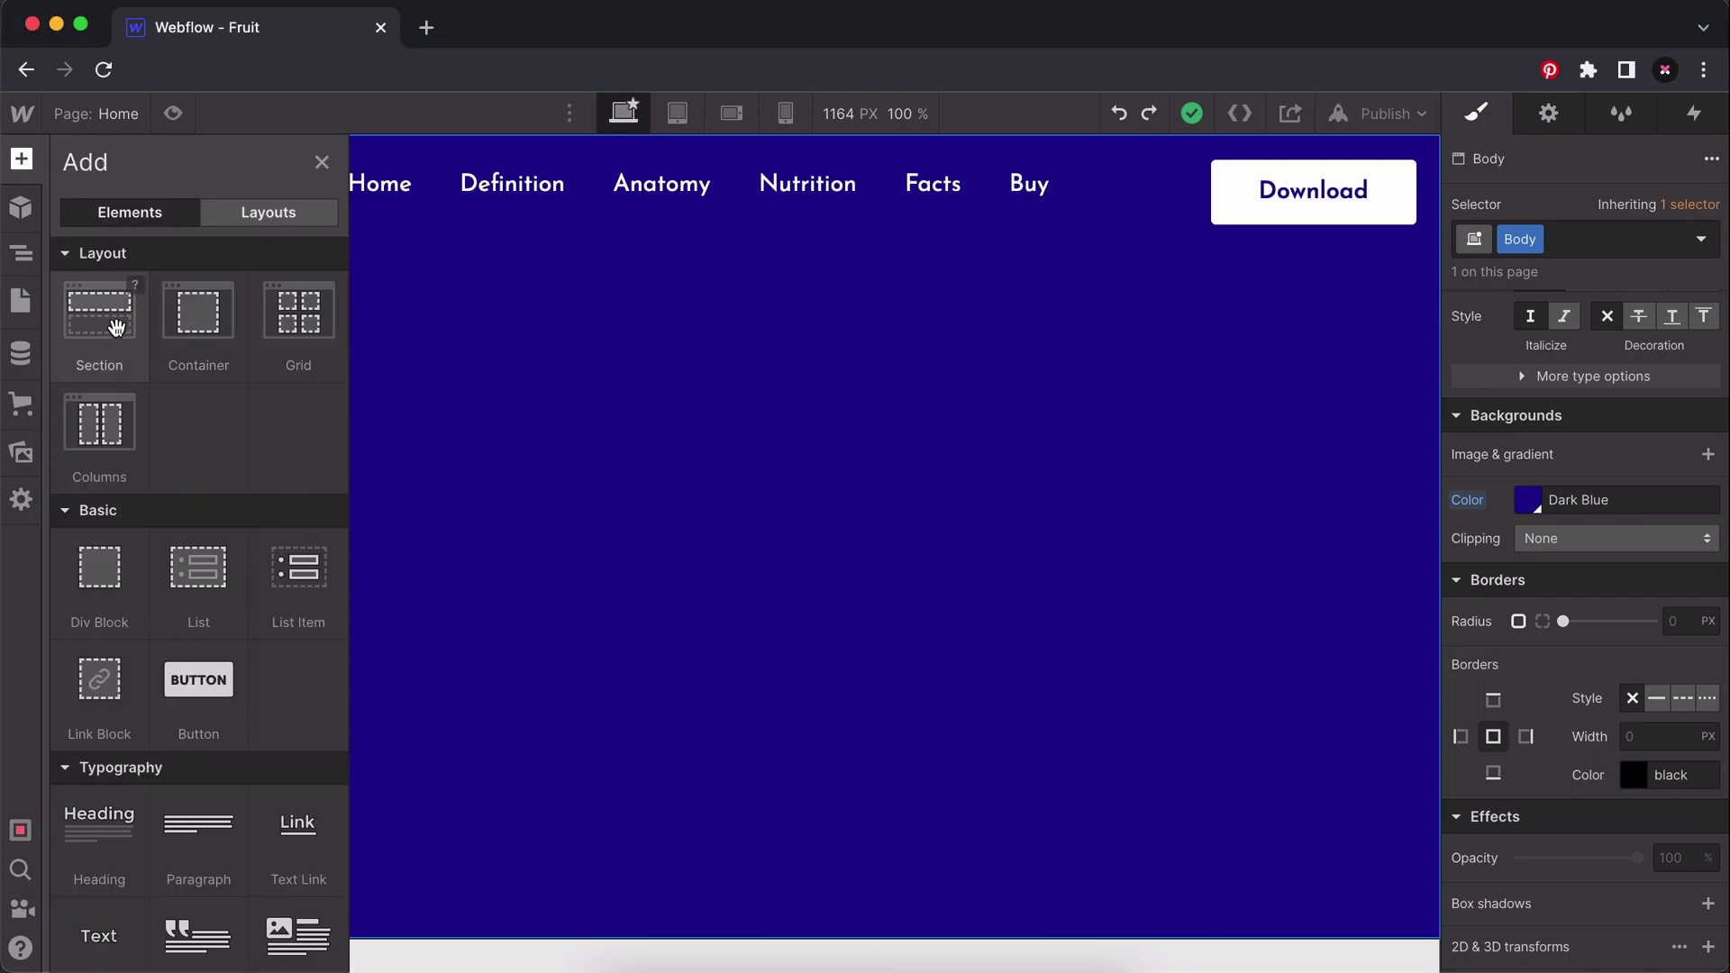
drag(117, 326, 762, 379)
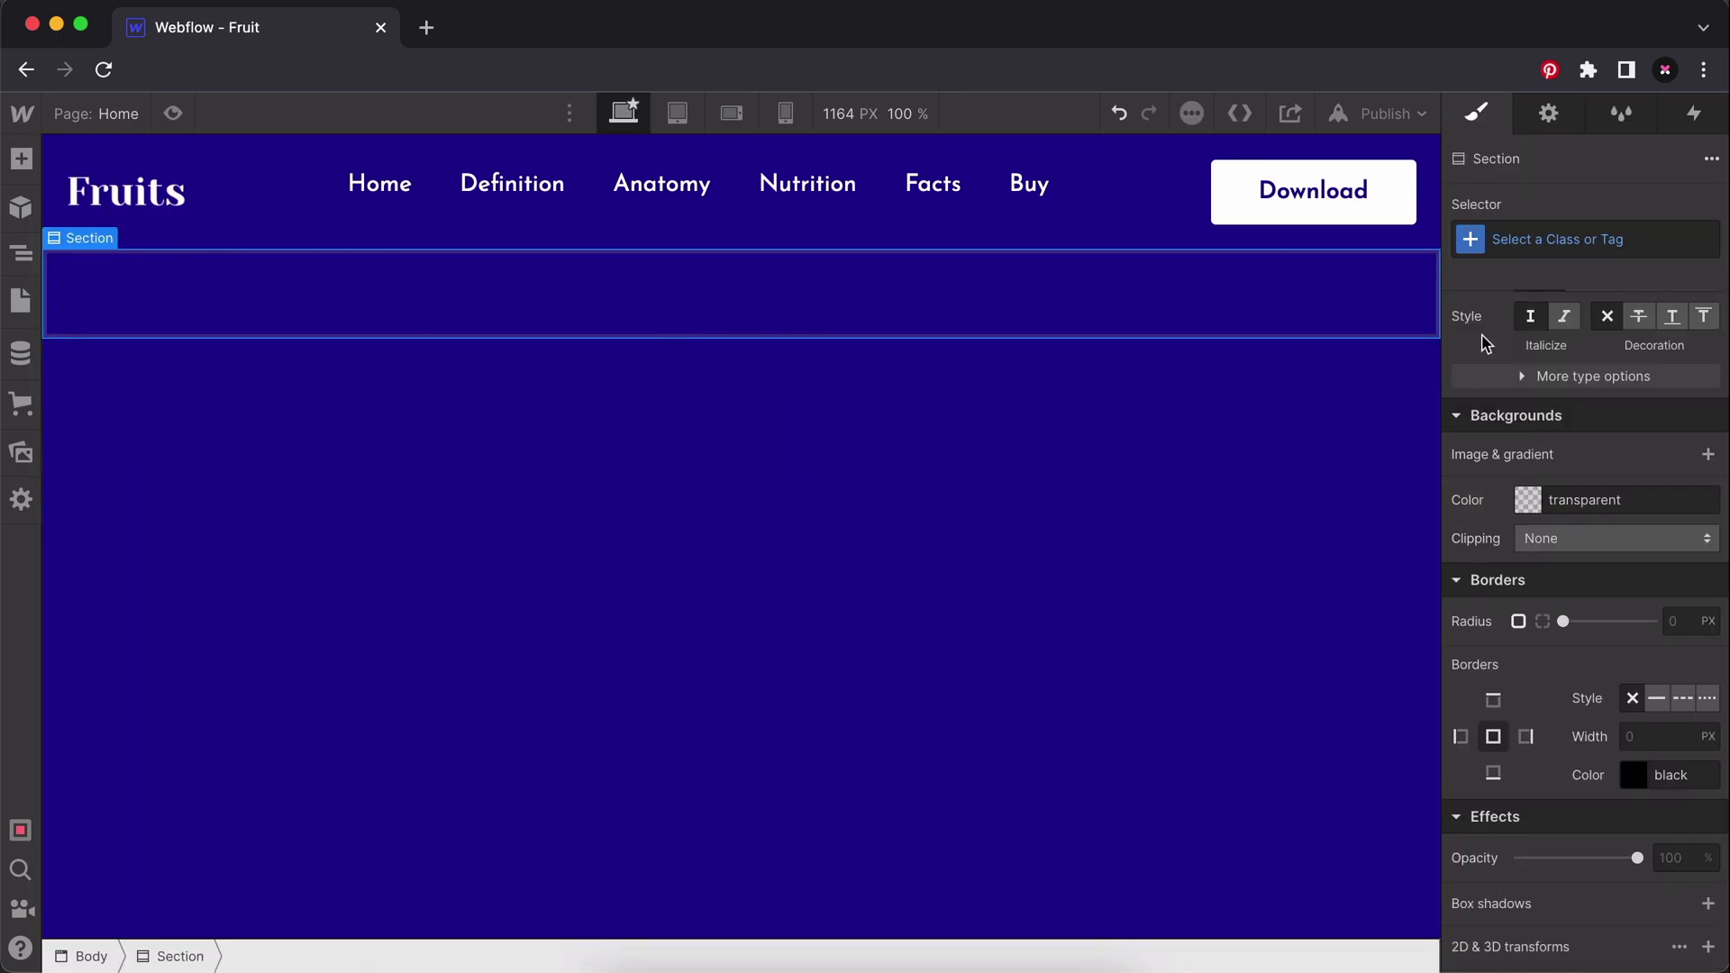
click(1576, 234)
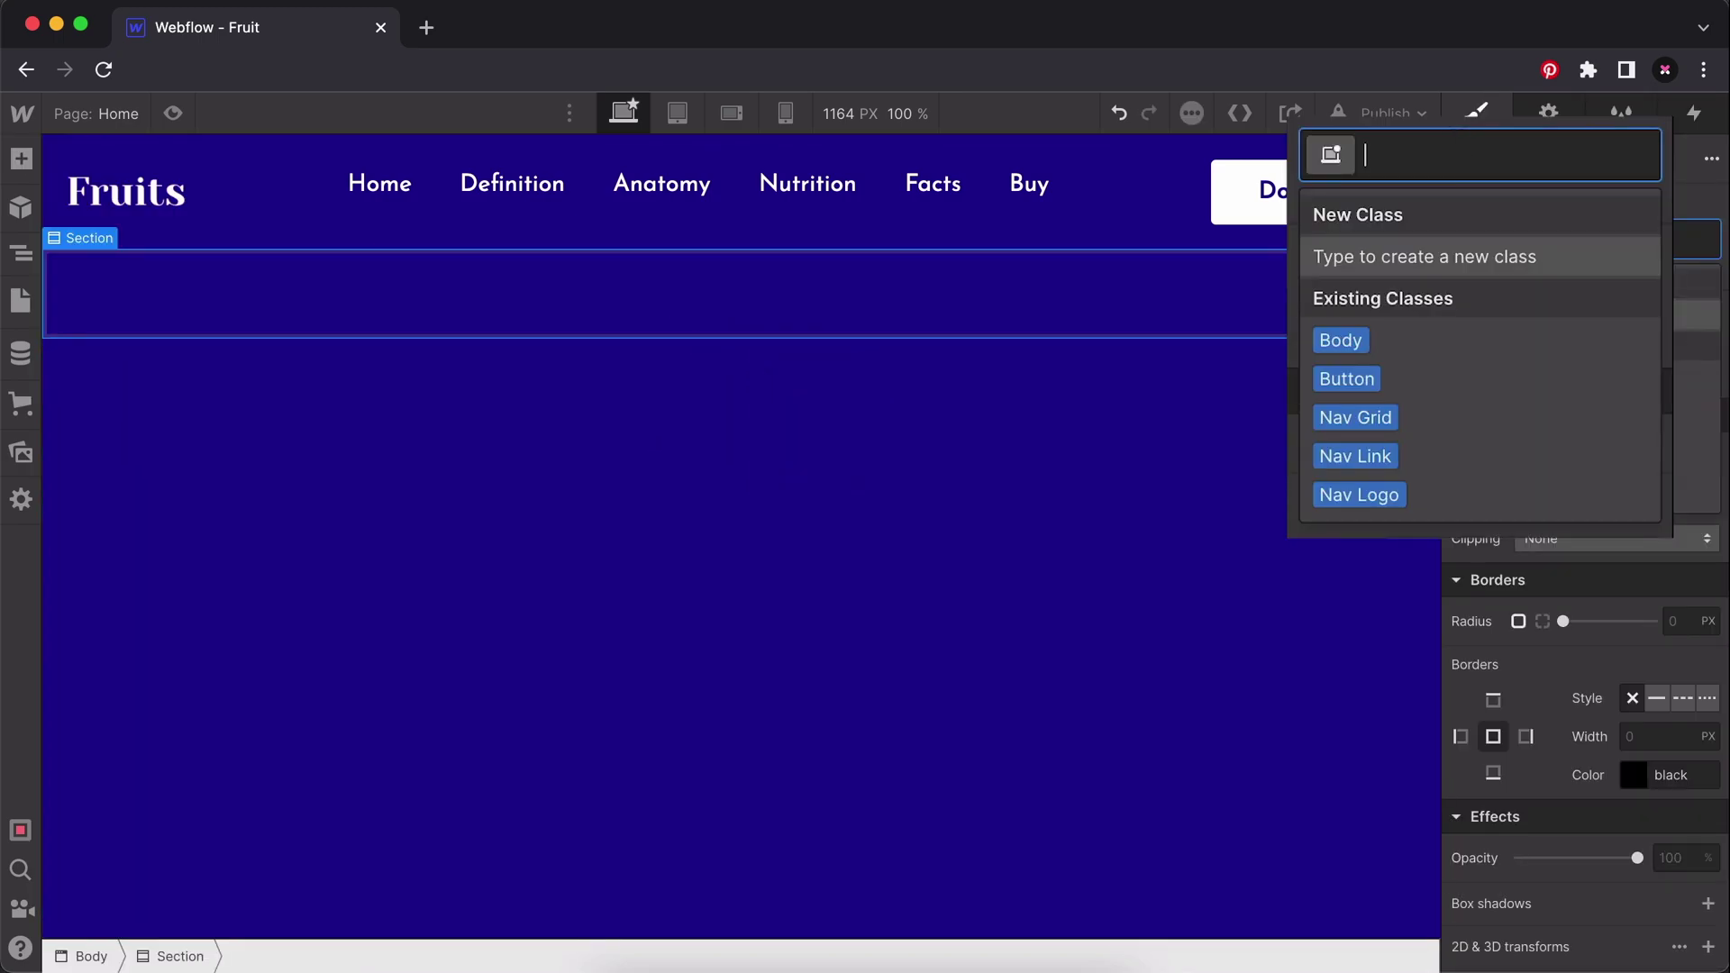
text(xop-sec)
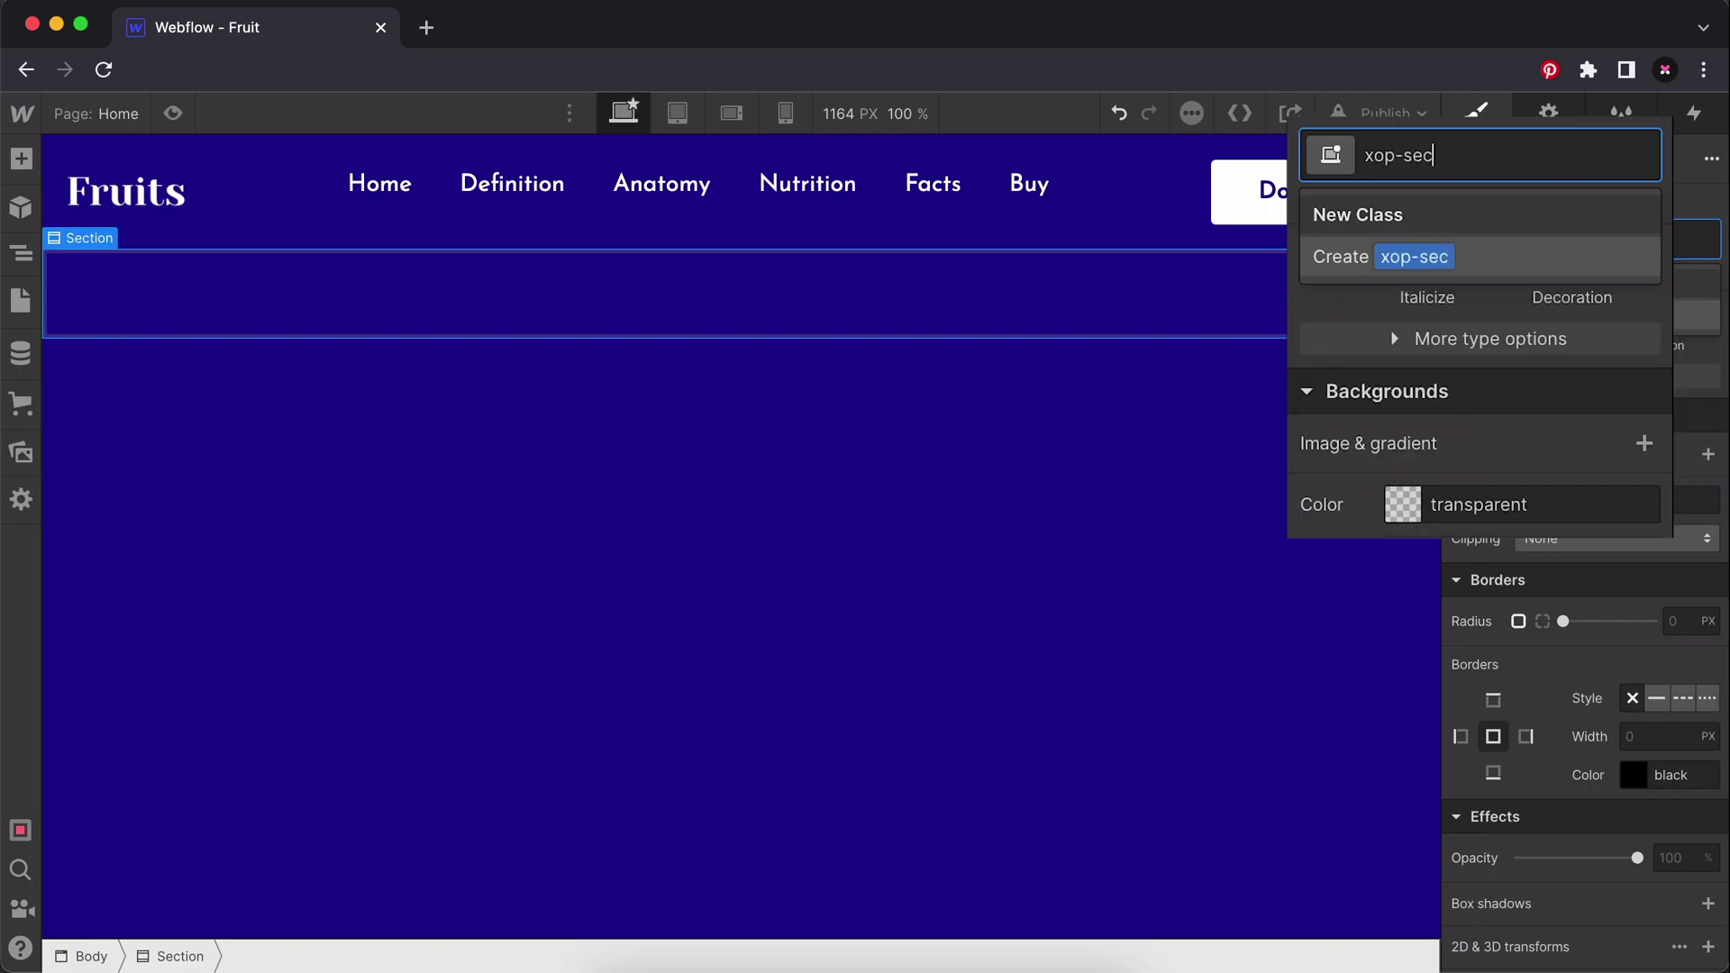
text(tion)
key(Return)
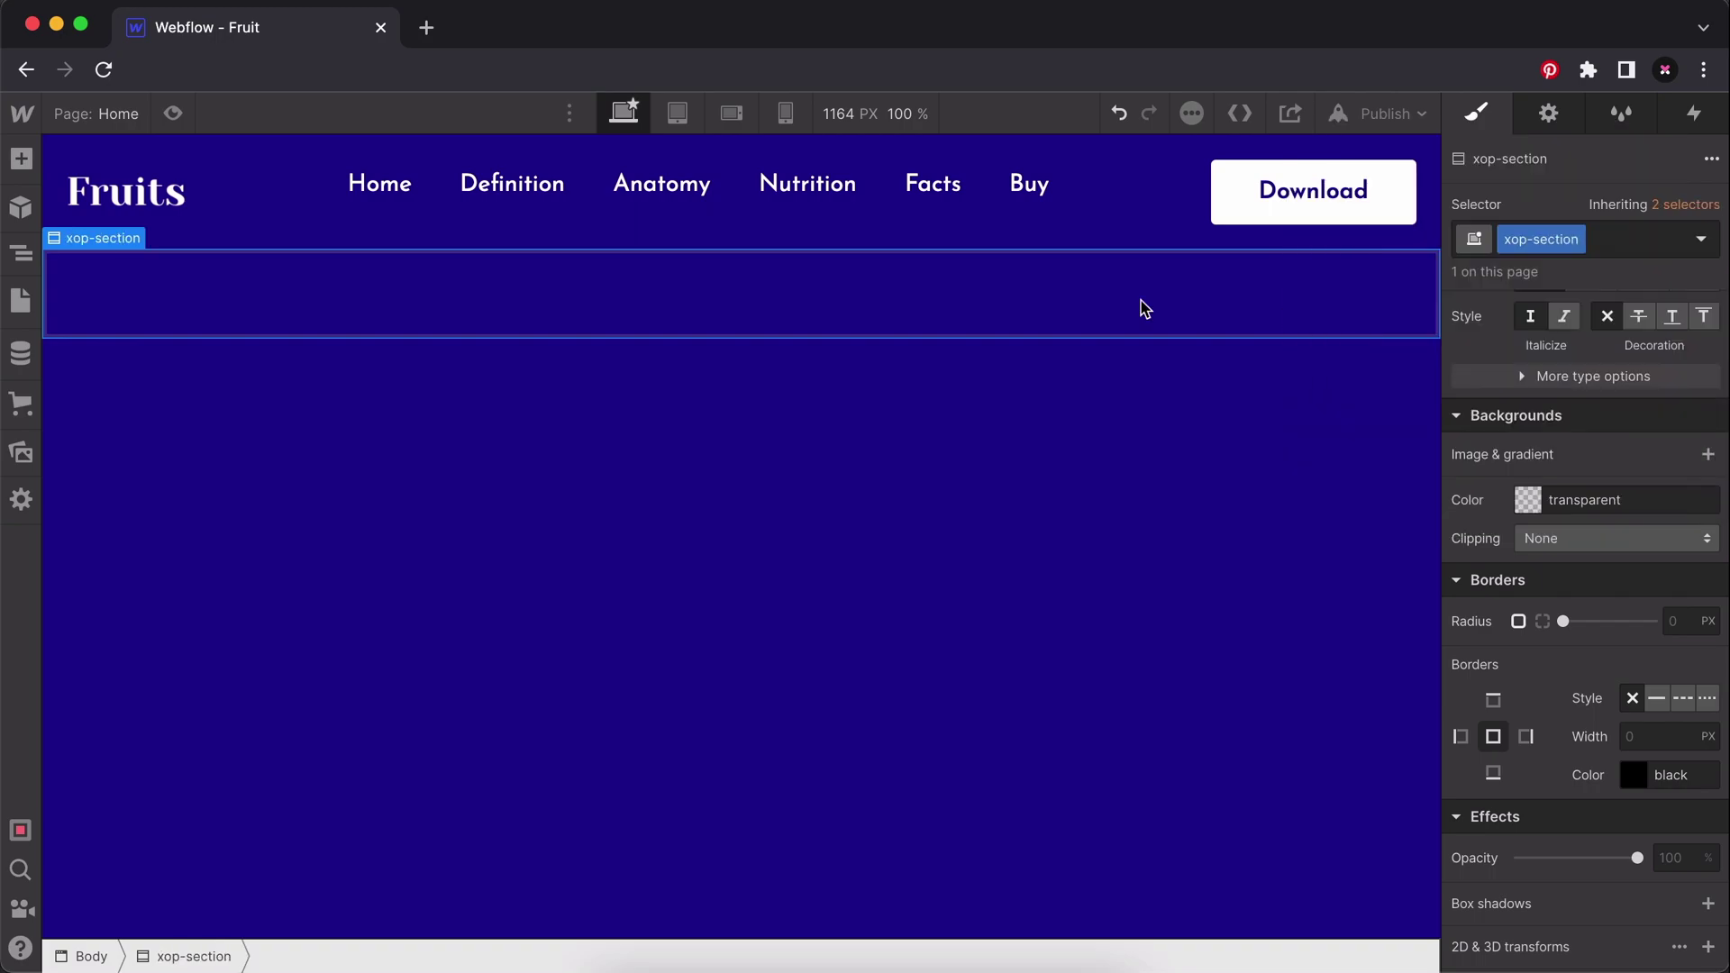
Put a Container inside the section and give it the class xop-container.
click(21, 159)
drag(181, 339, 505, 313)
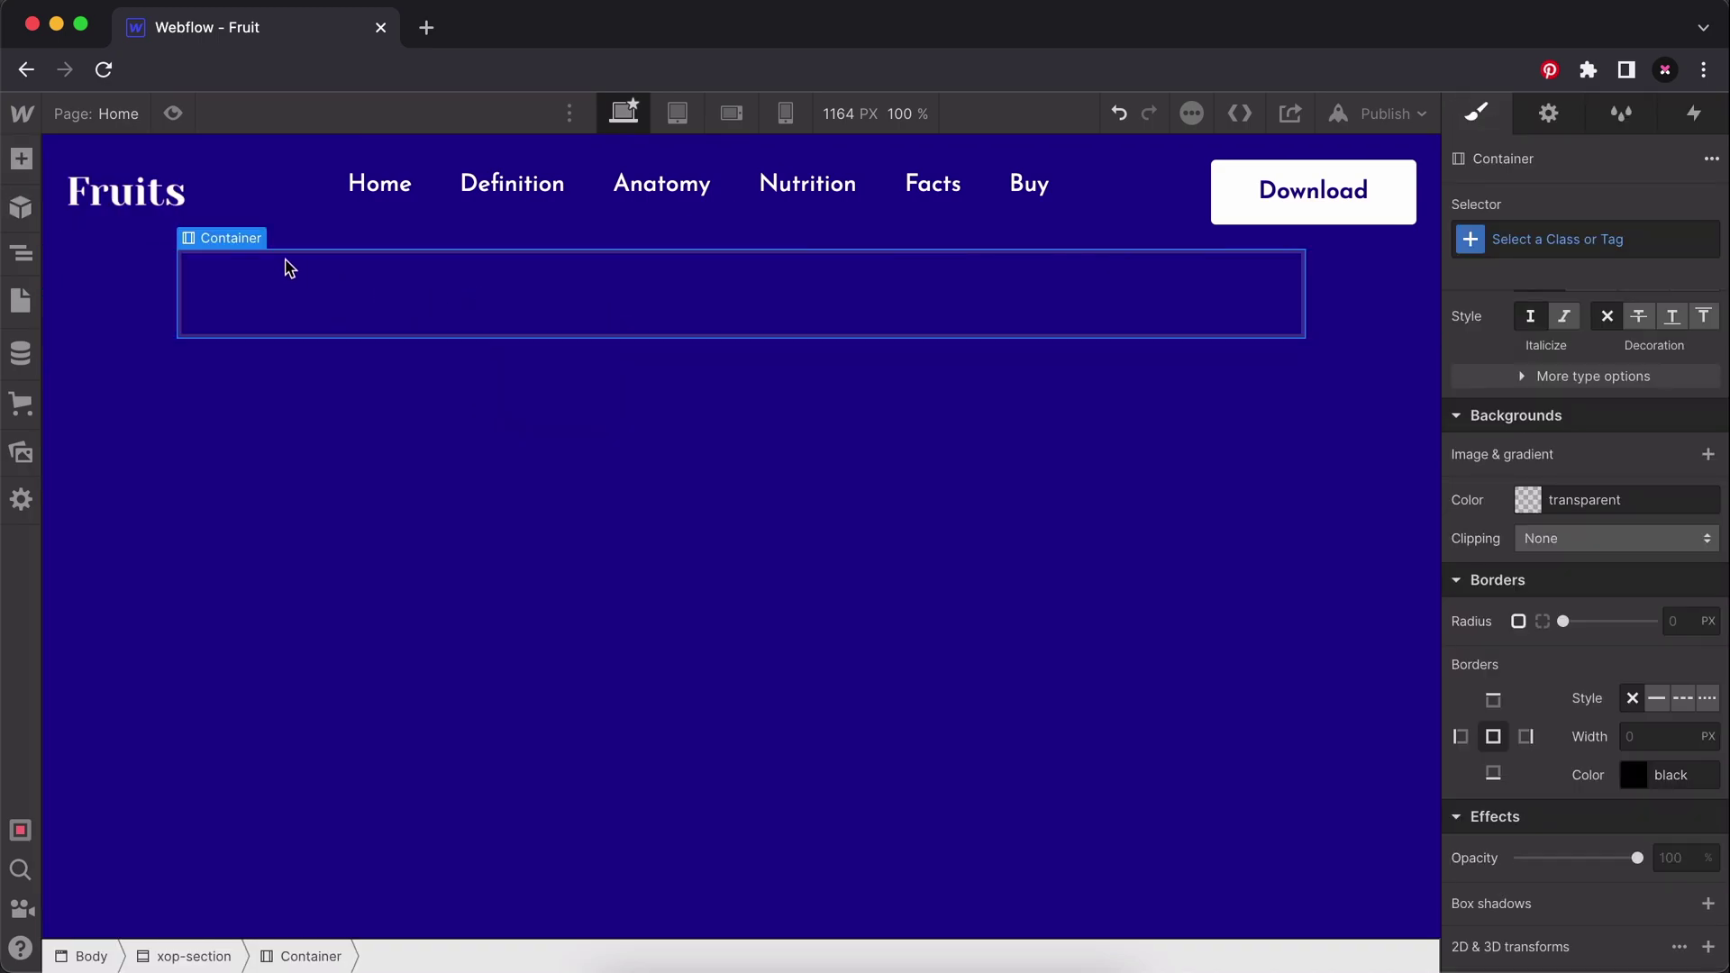
click(1572, 237)
text(x)
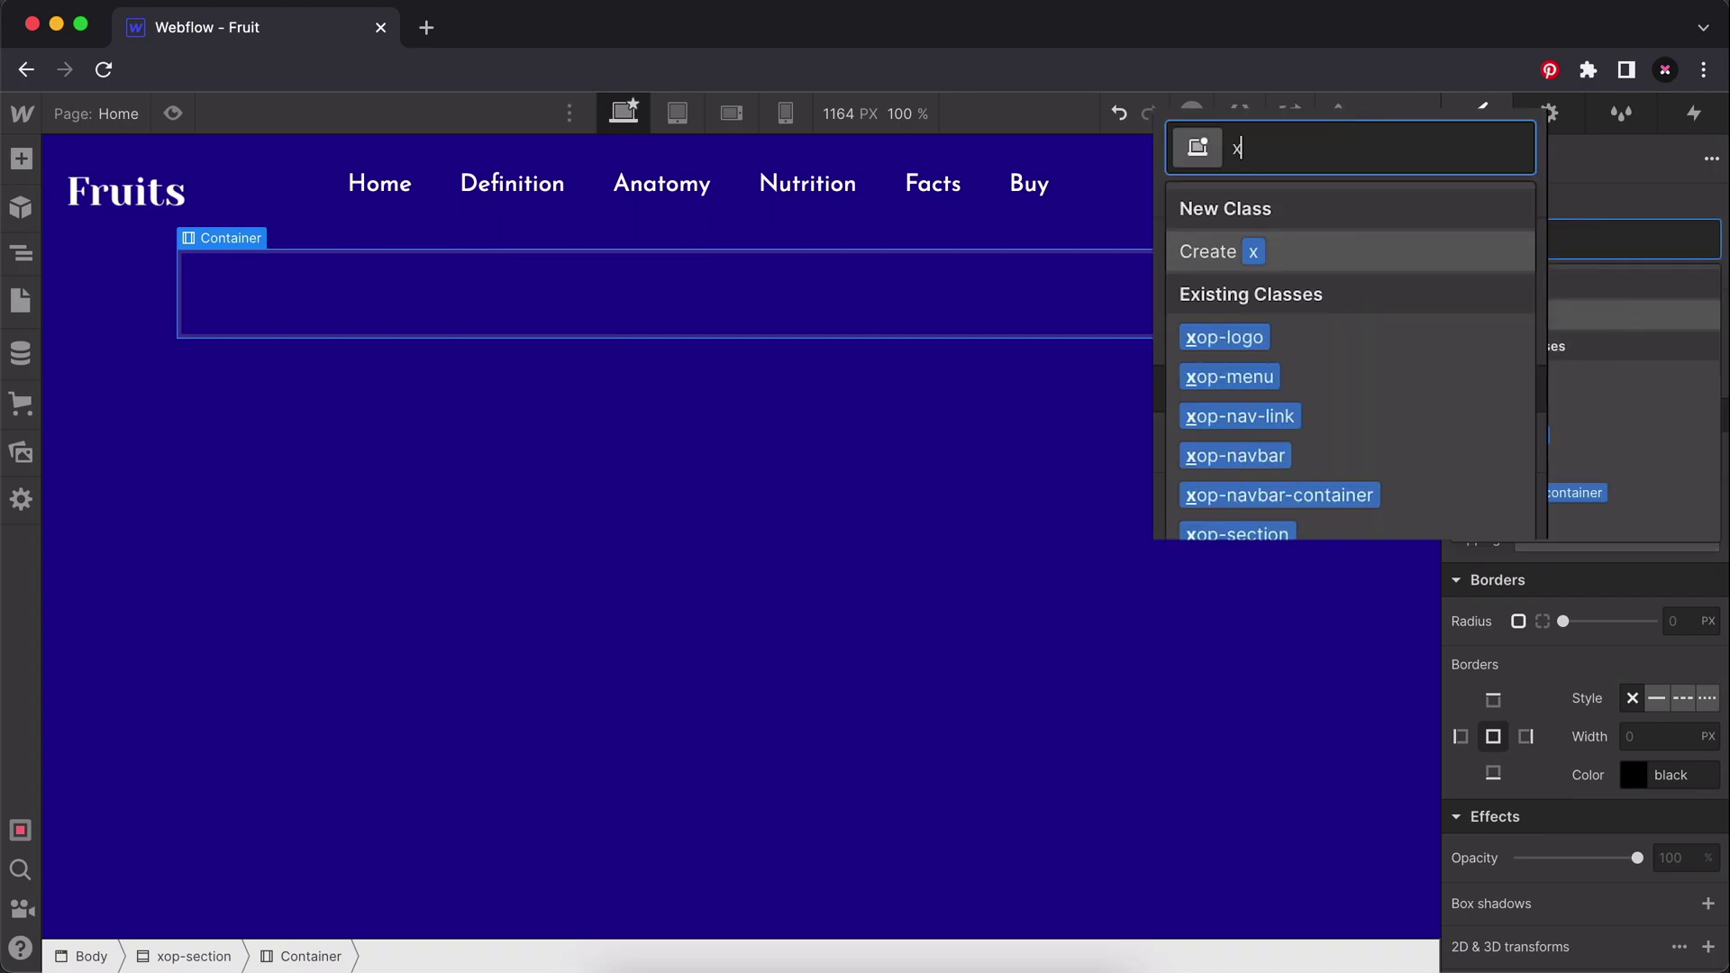
text(op-container)
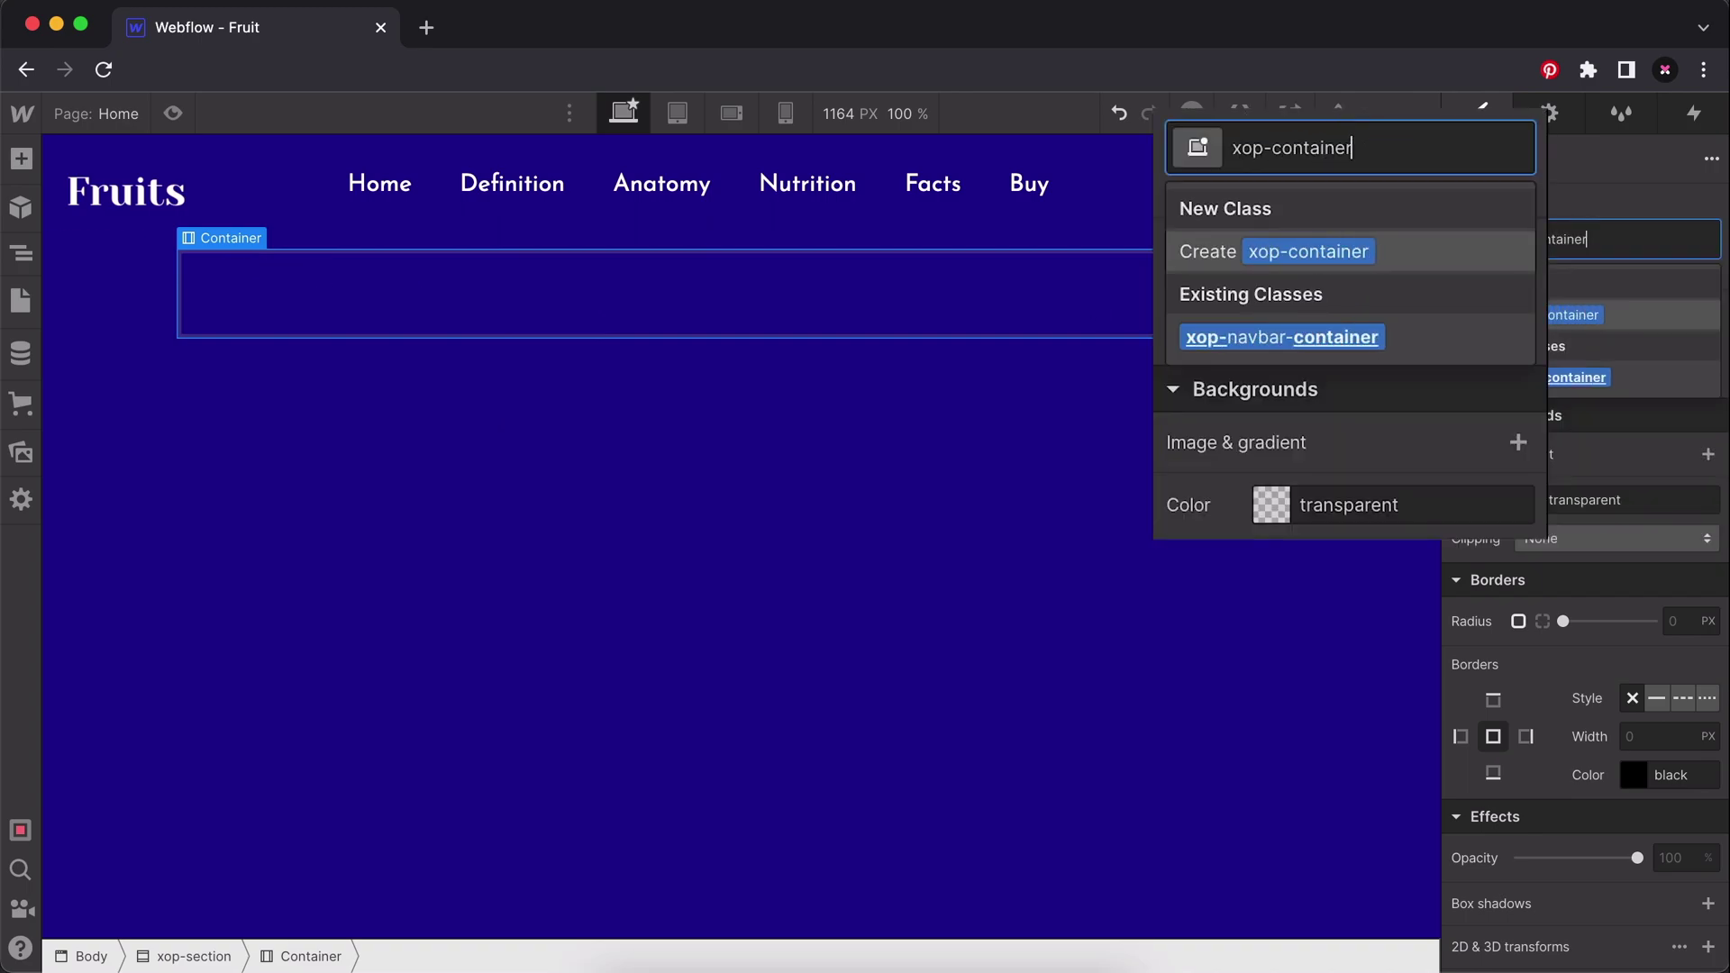
key(Return)
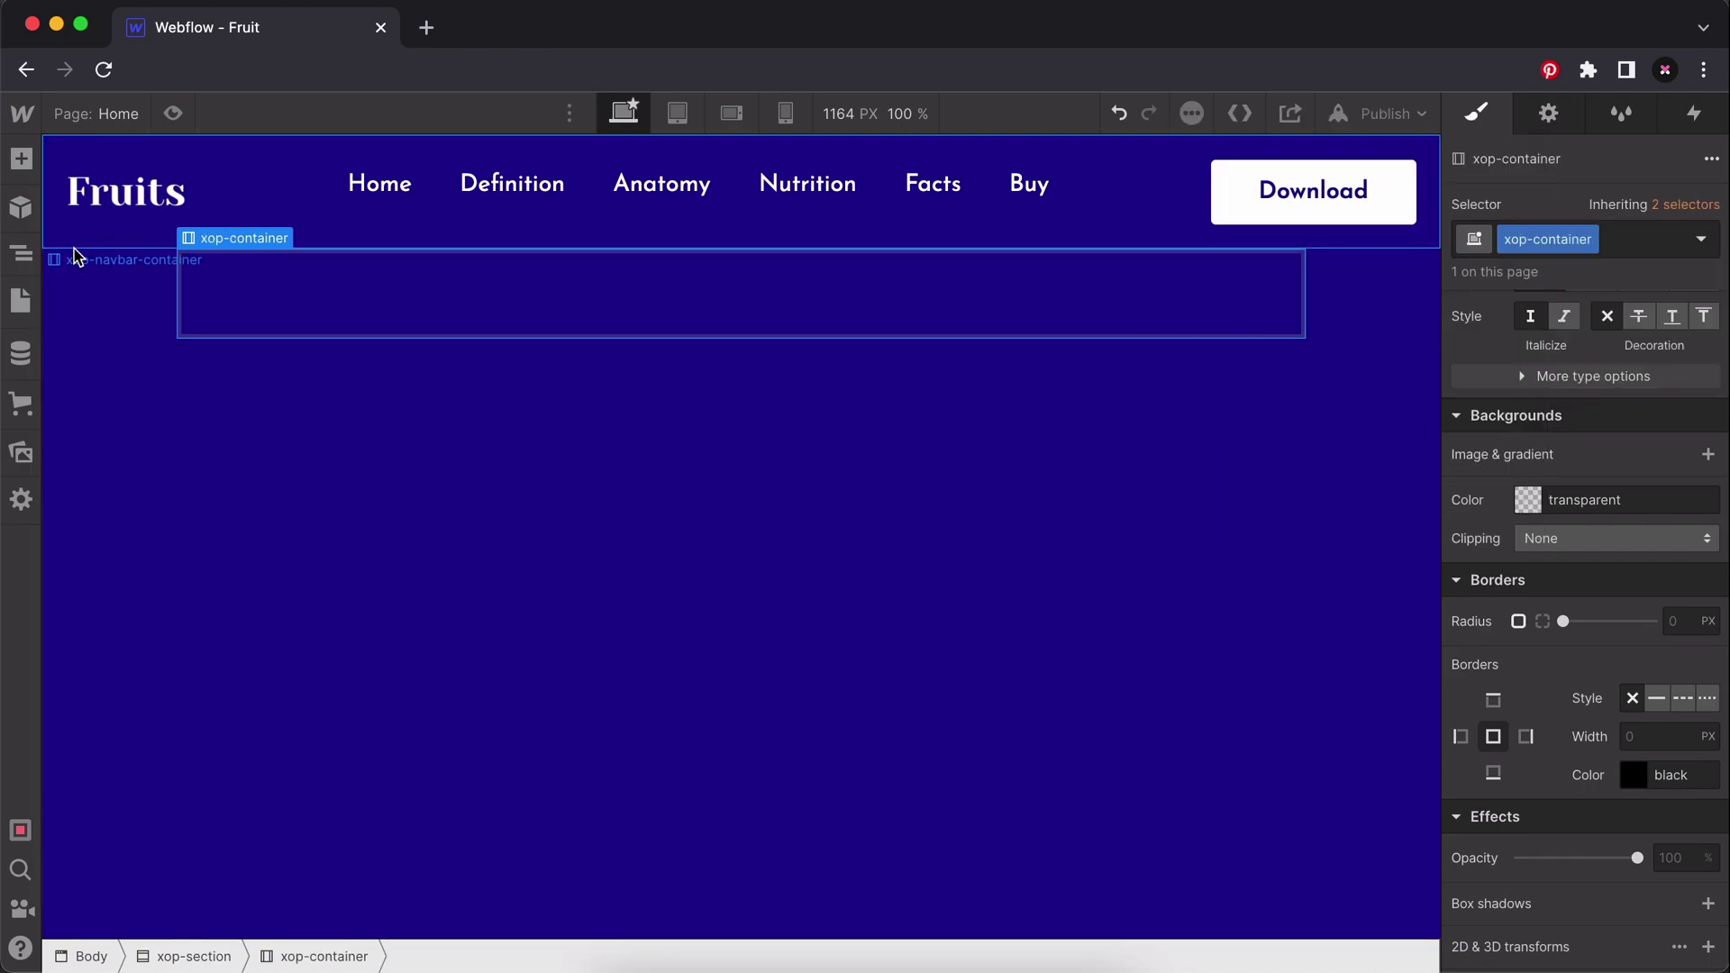
click(22, 164)
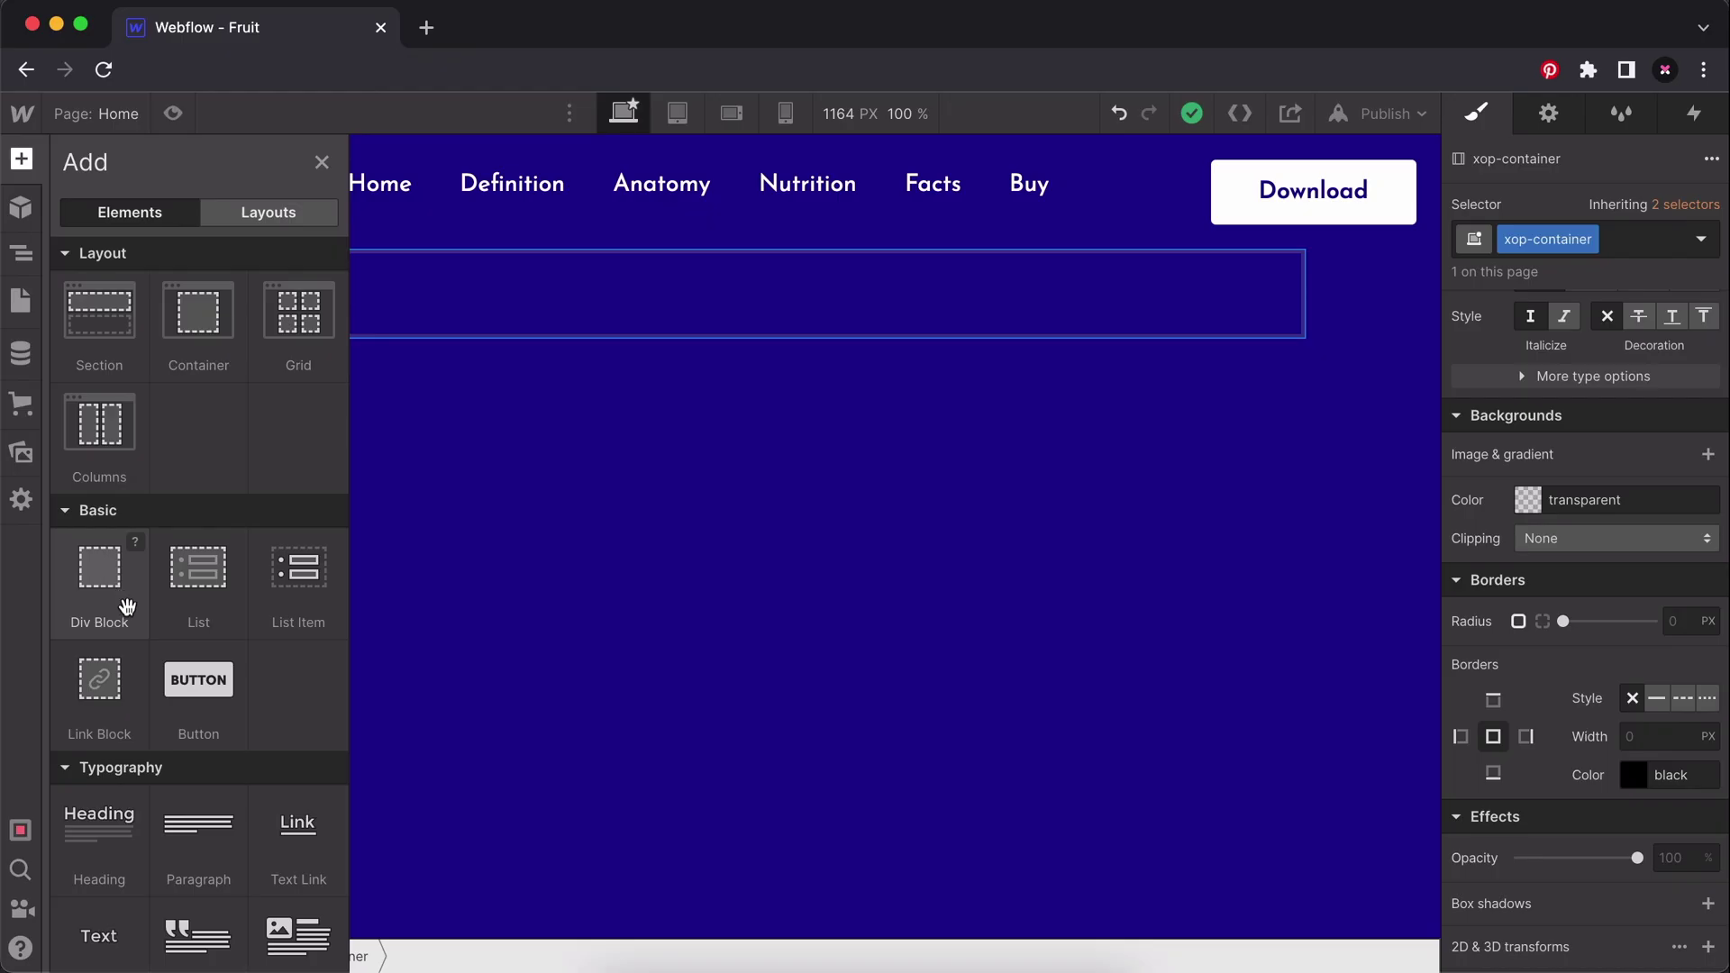
Add a Heading inside the xop-container and select its placeholder text.
scroll(126, 685, down, 3)
drag(134, 680, 629, 309)
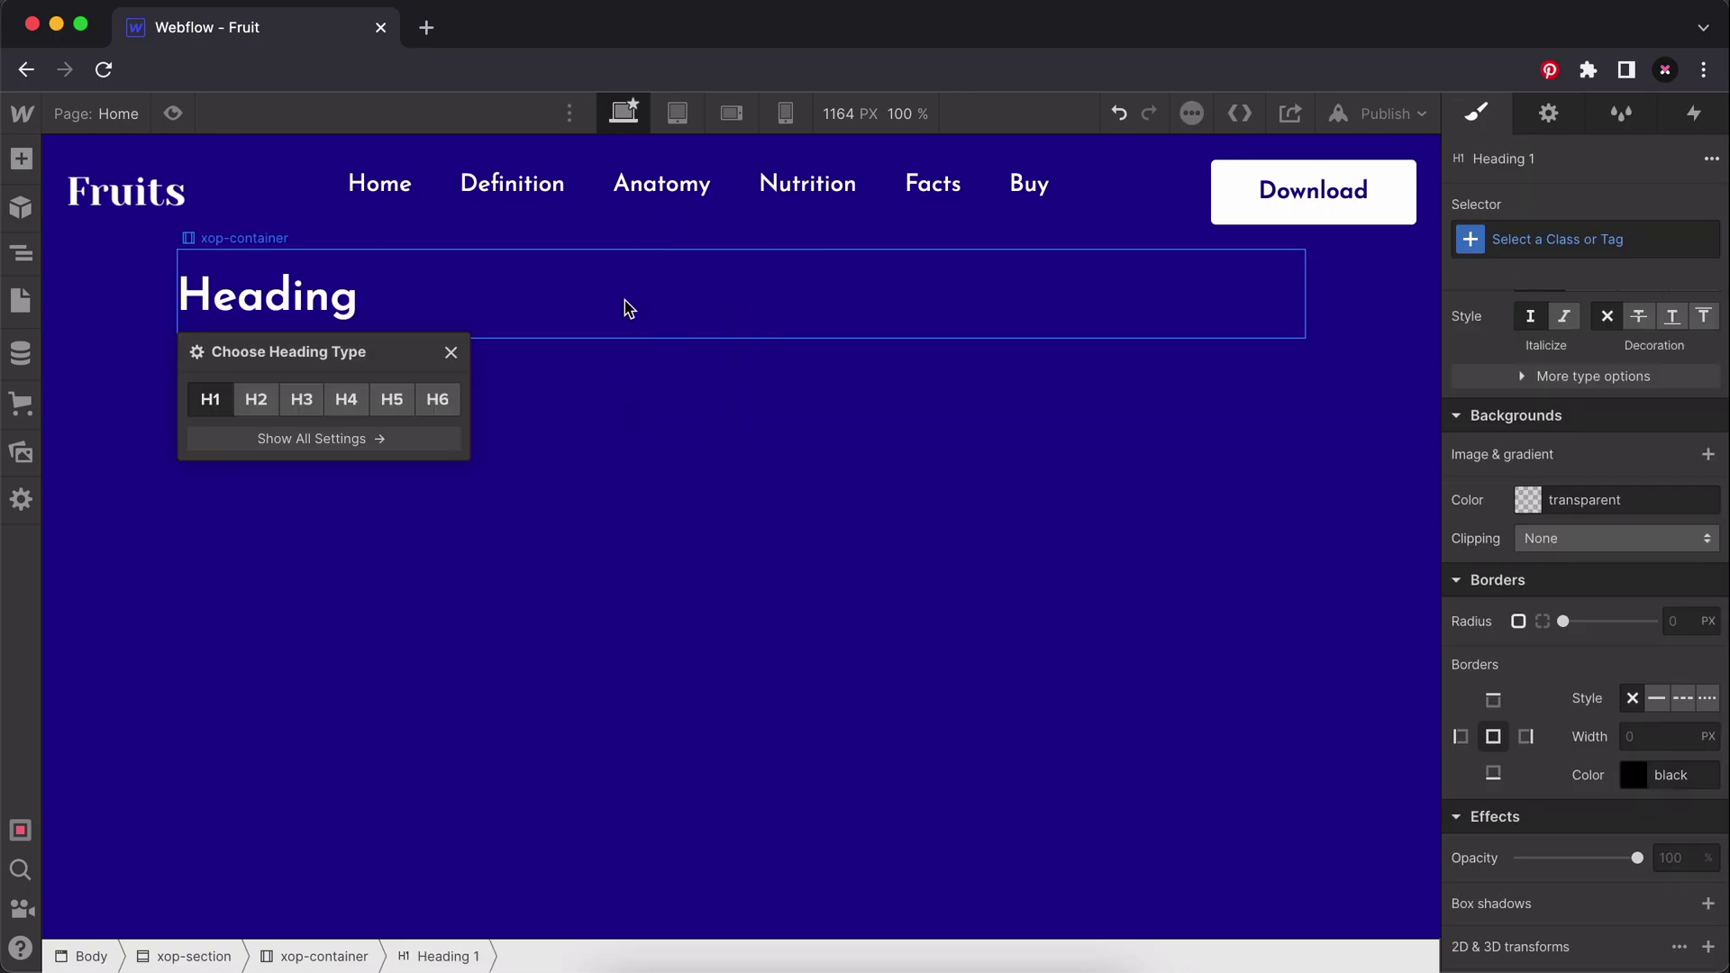
double_click(353, 310)
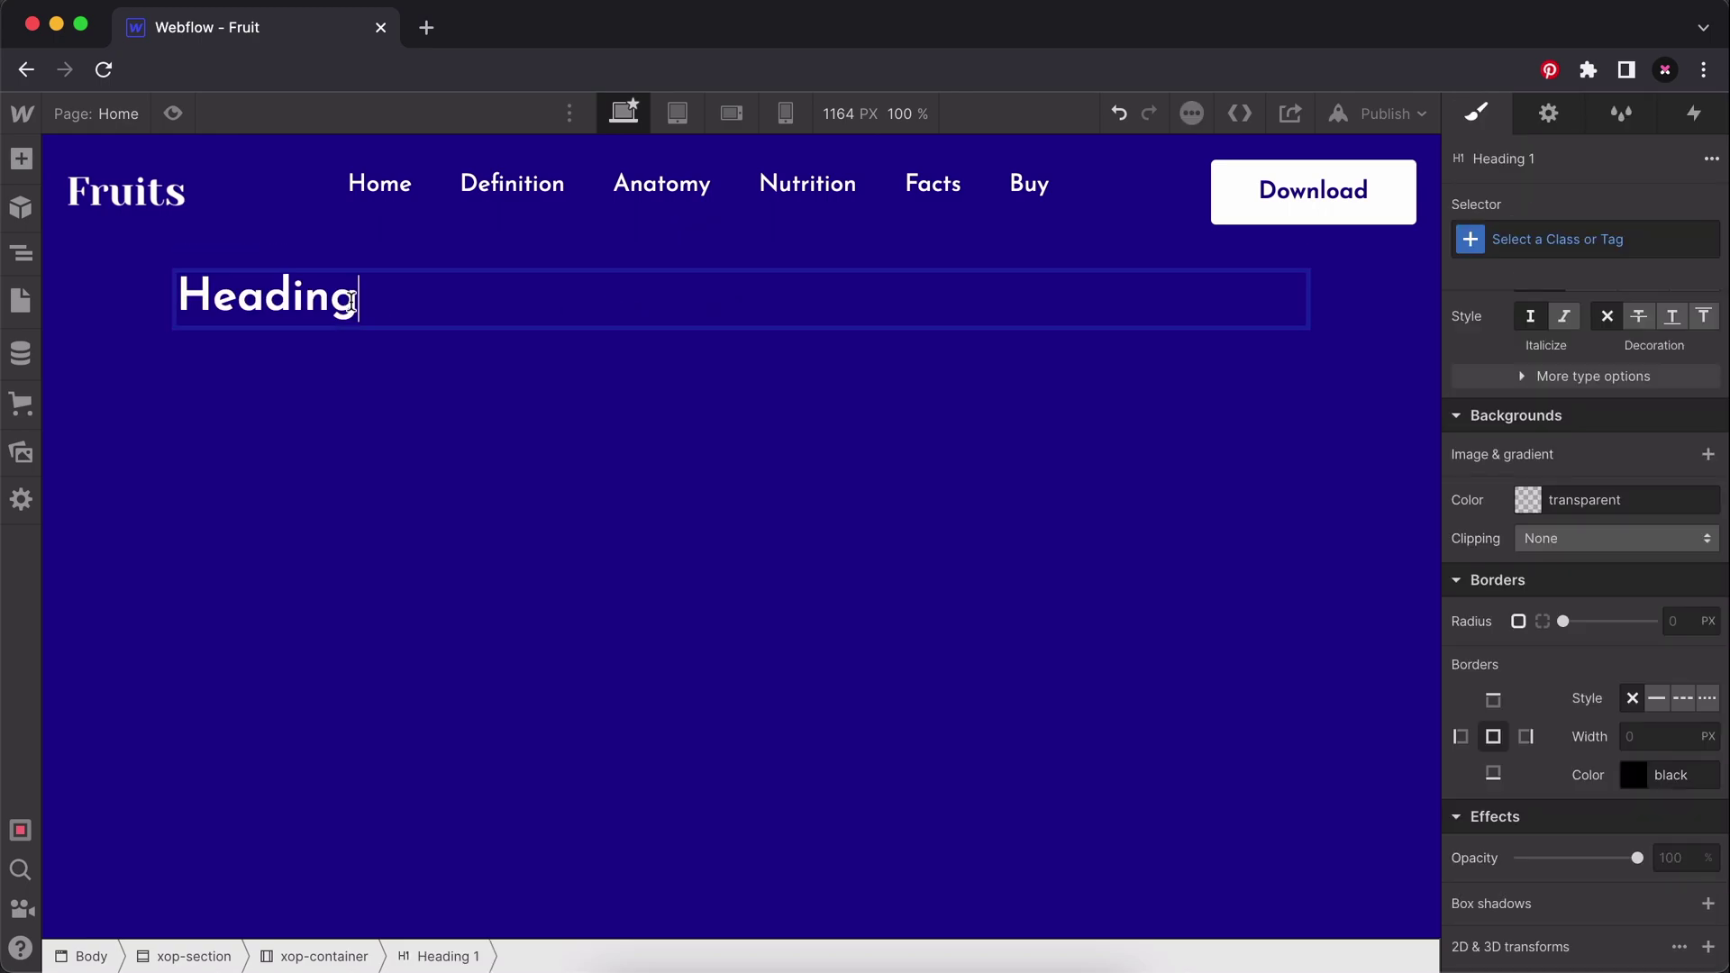
double_click(351, 302)
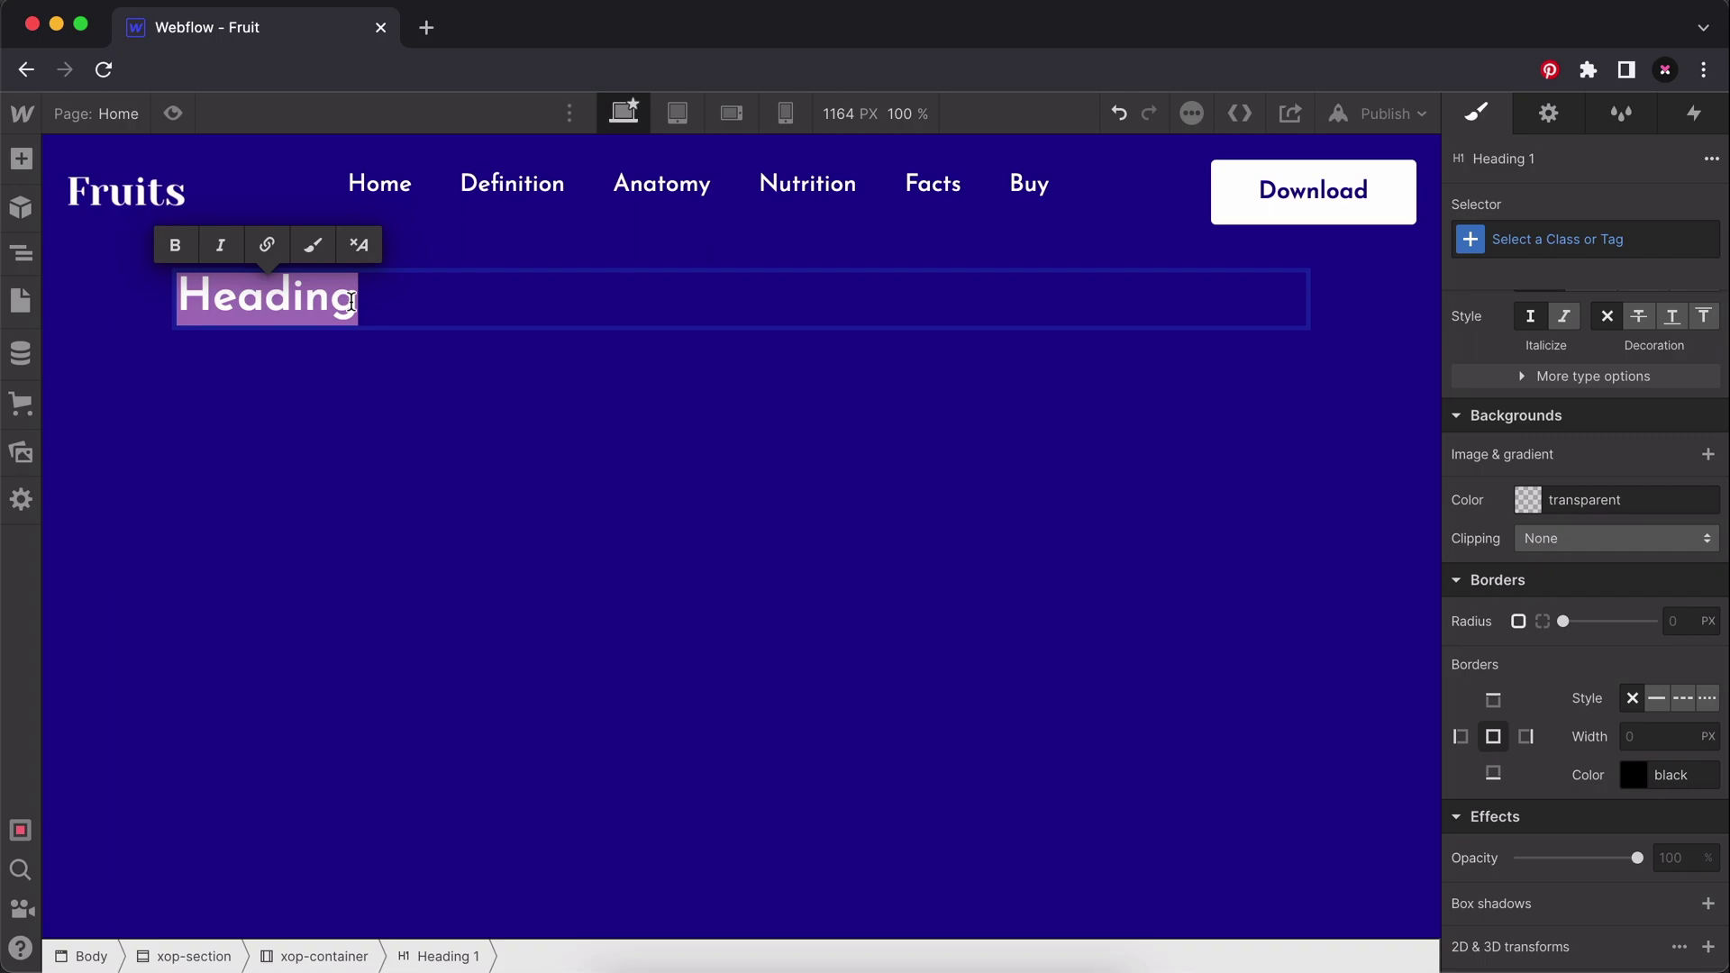
Type the heading text 'The Beginner's Guide to Fruit', fixing the stray break and typo.
text(The Beg)
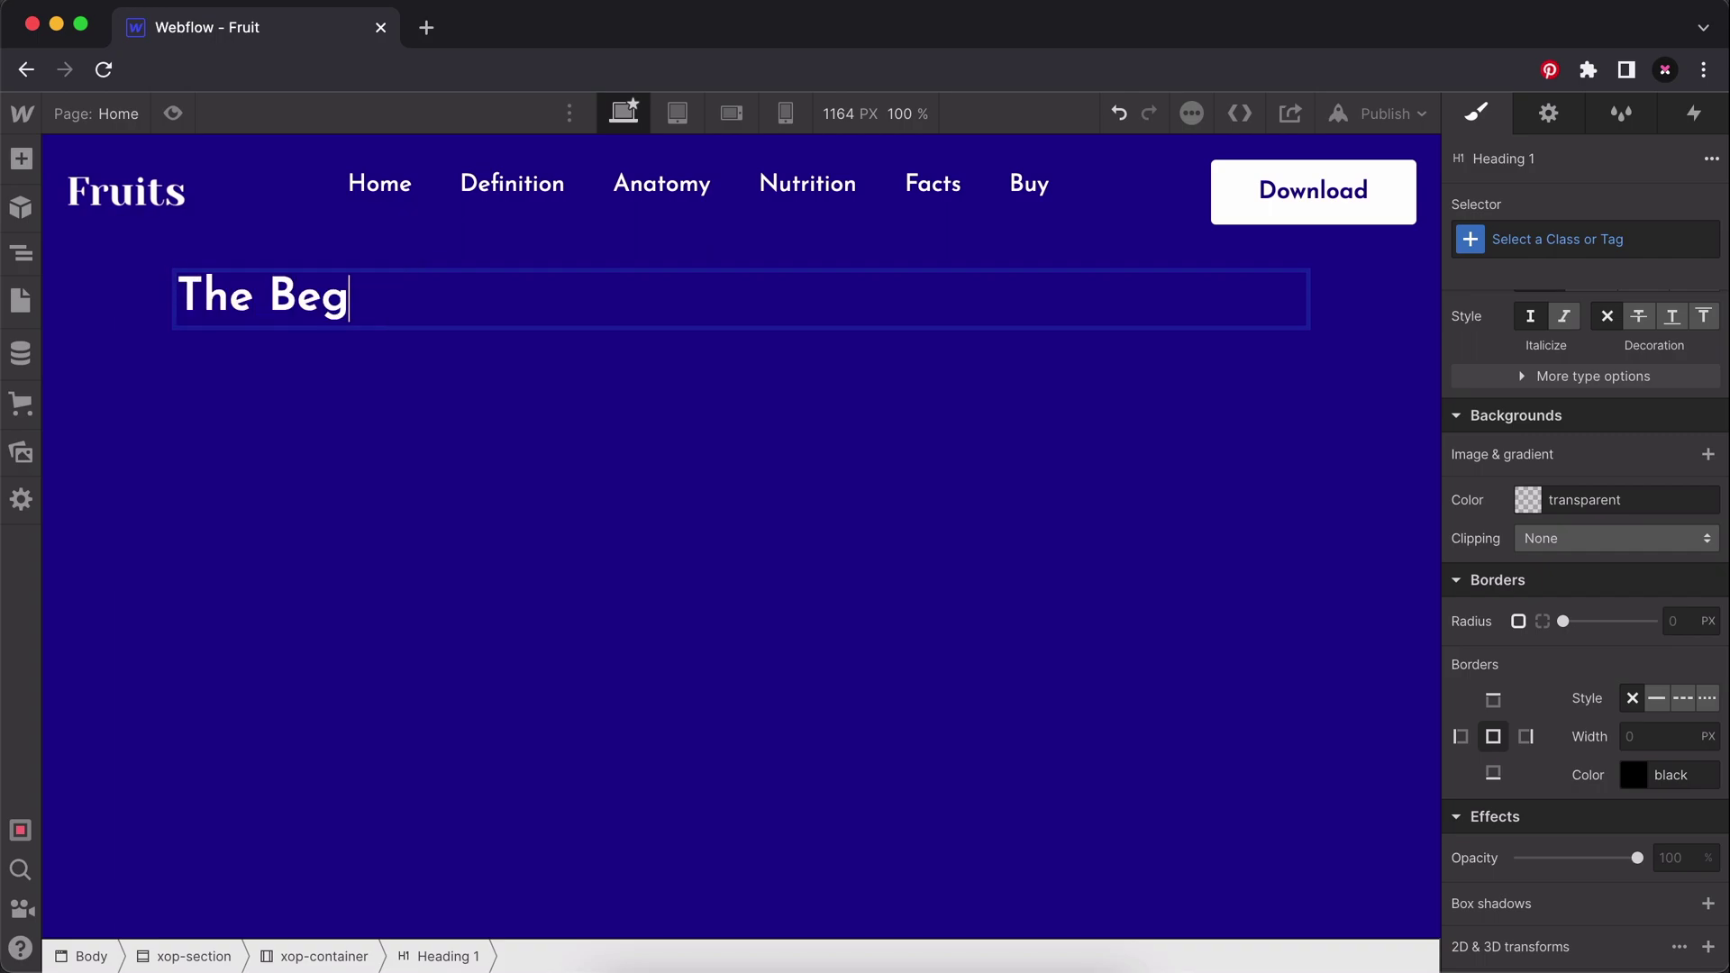
text(inner)
key(shift+Return)
text(s)
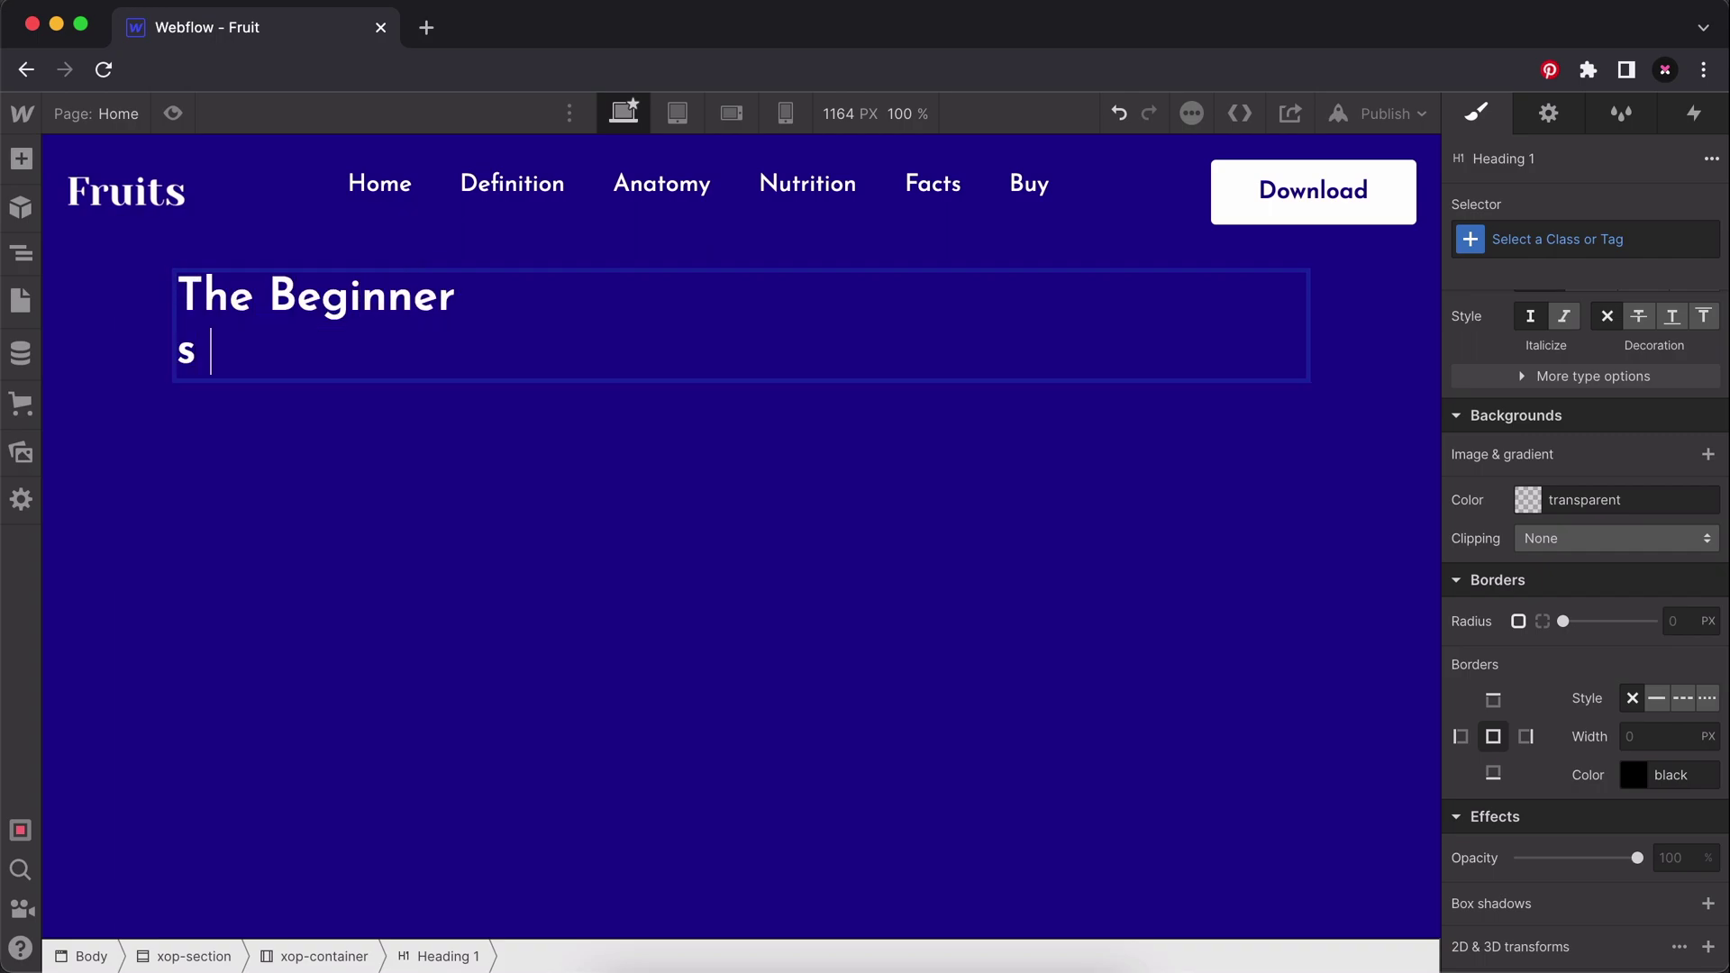
key(BackSpace)
key(BackSpace)
key(BackSpace)
key(shift+Return)
text('s Gu)
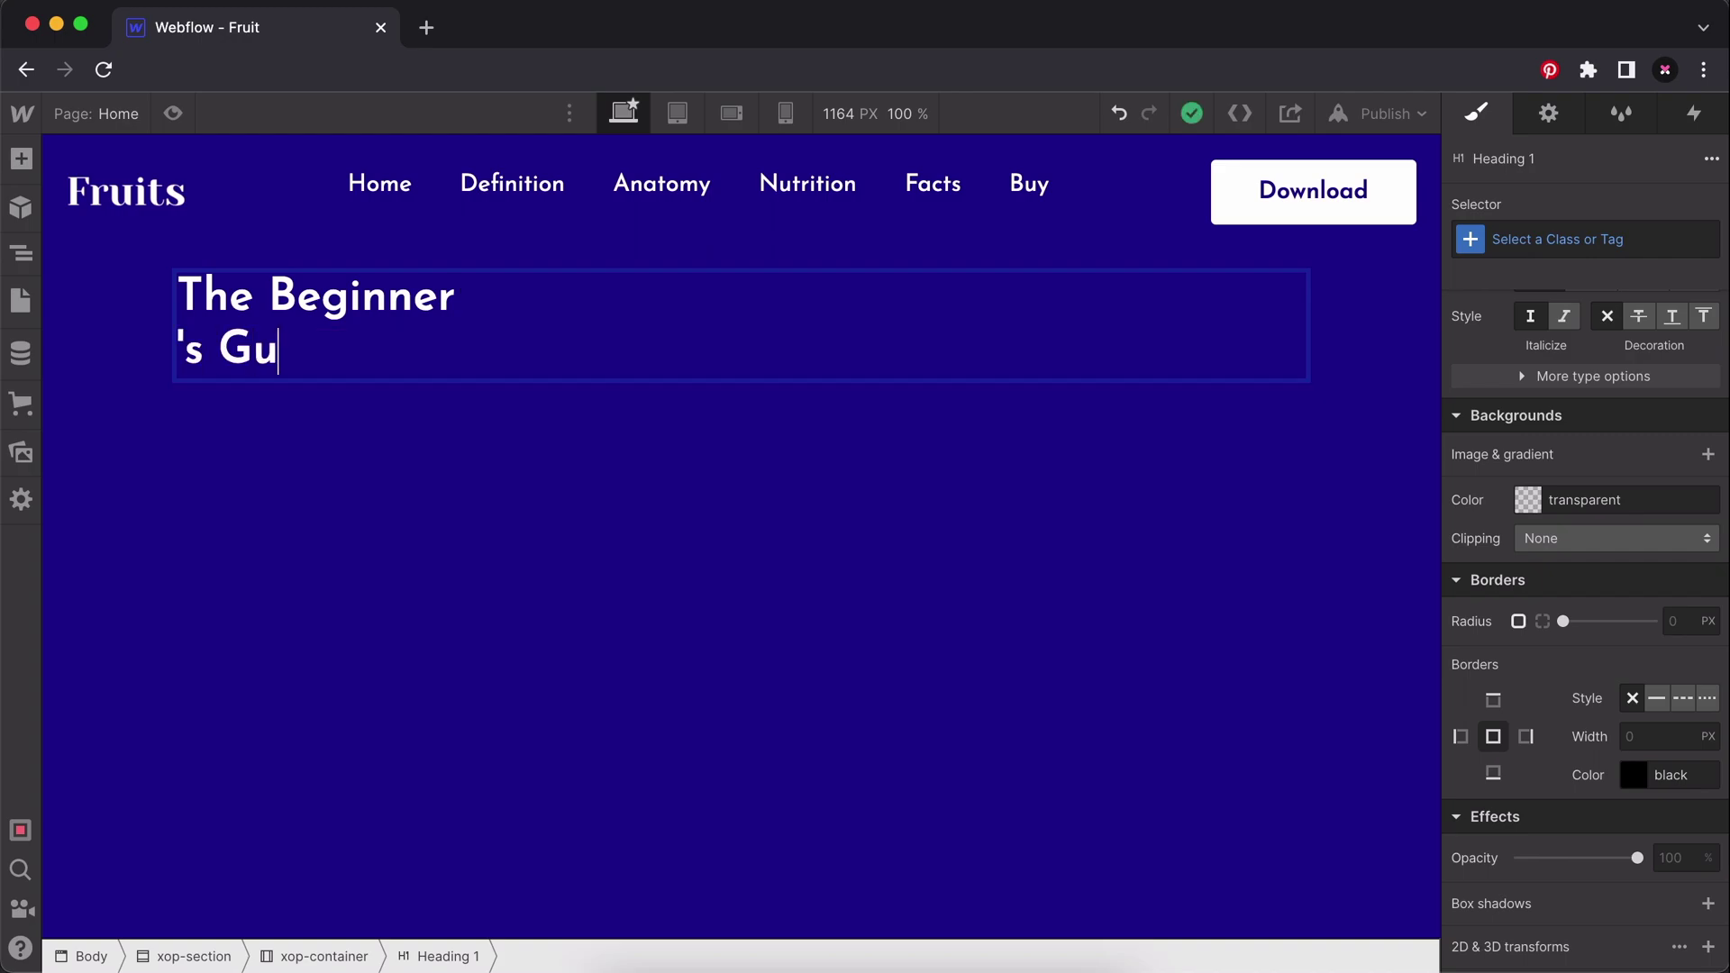
text(iude)
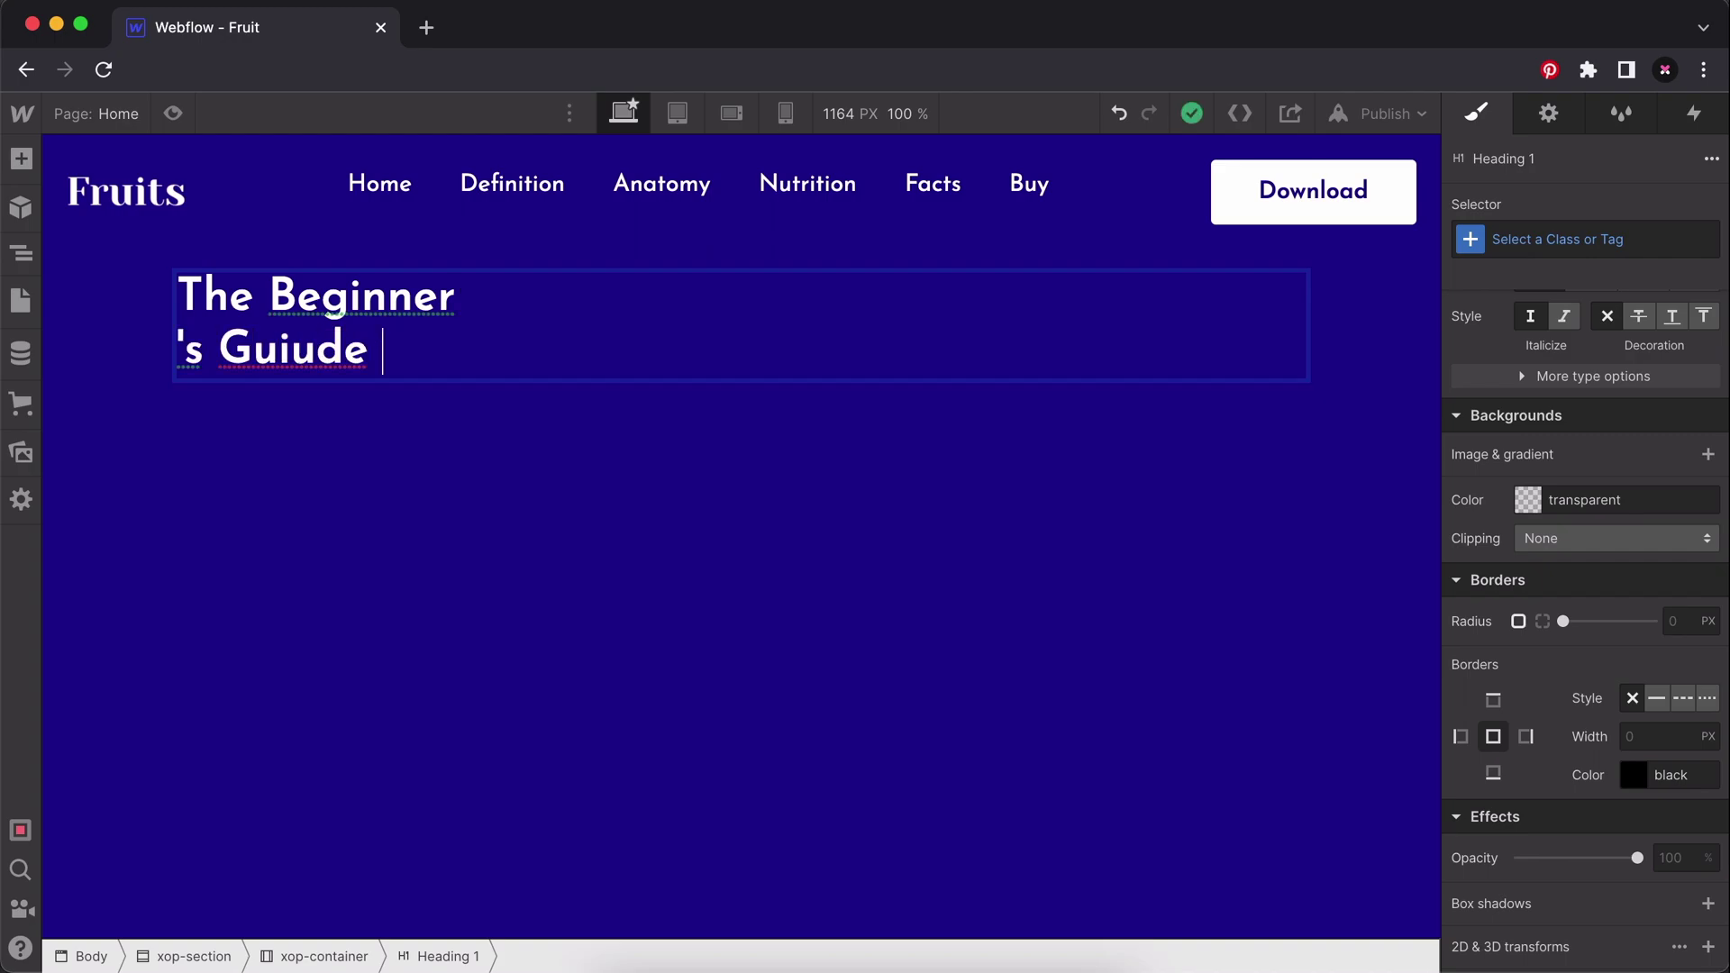
key(BackSpace)
key(BackSpace)
key(BackSpace)
key(BackSpace)
key(BackSpace)
key(BackSpace)
key(BackSpace)
key(BackSpace)
key(BackSpace)
key(BackSpace)
key(BackSpace)
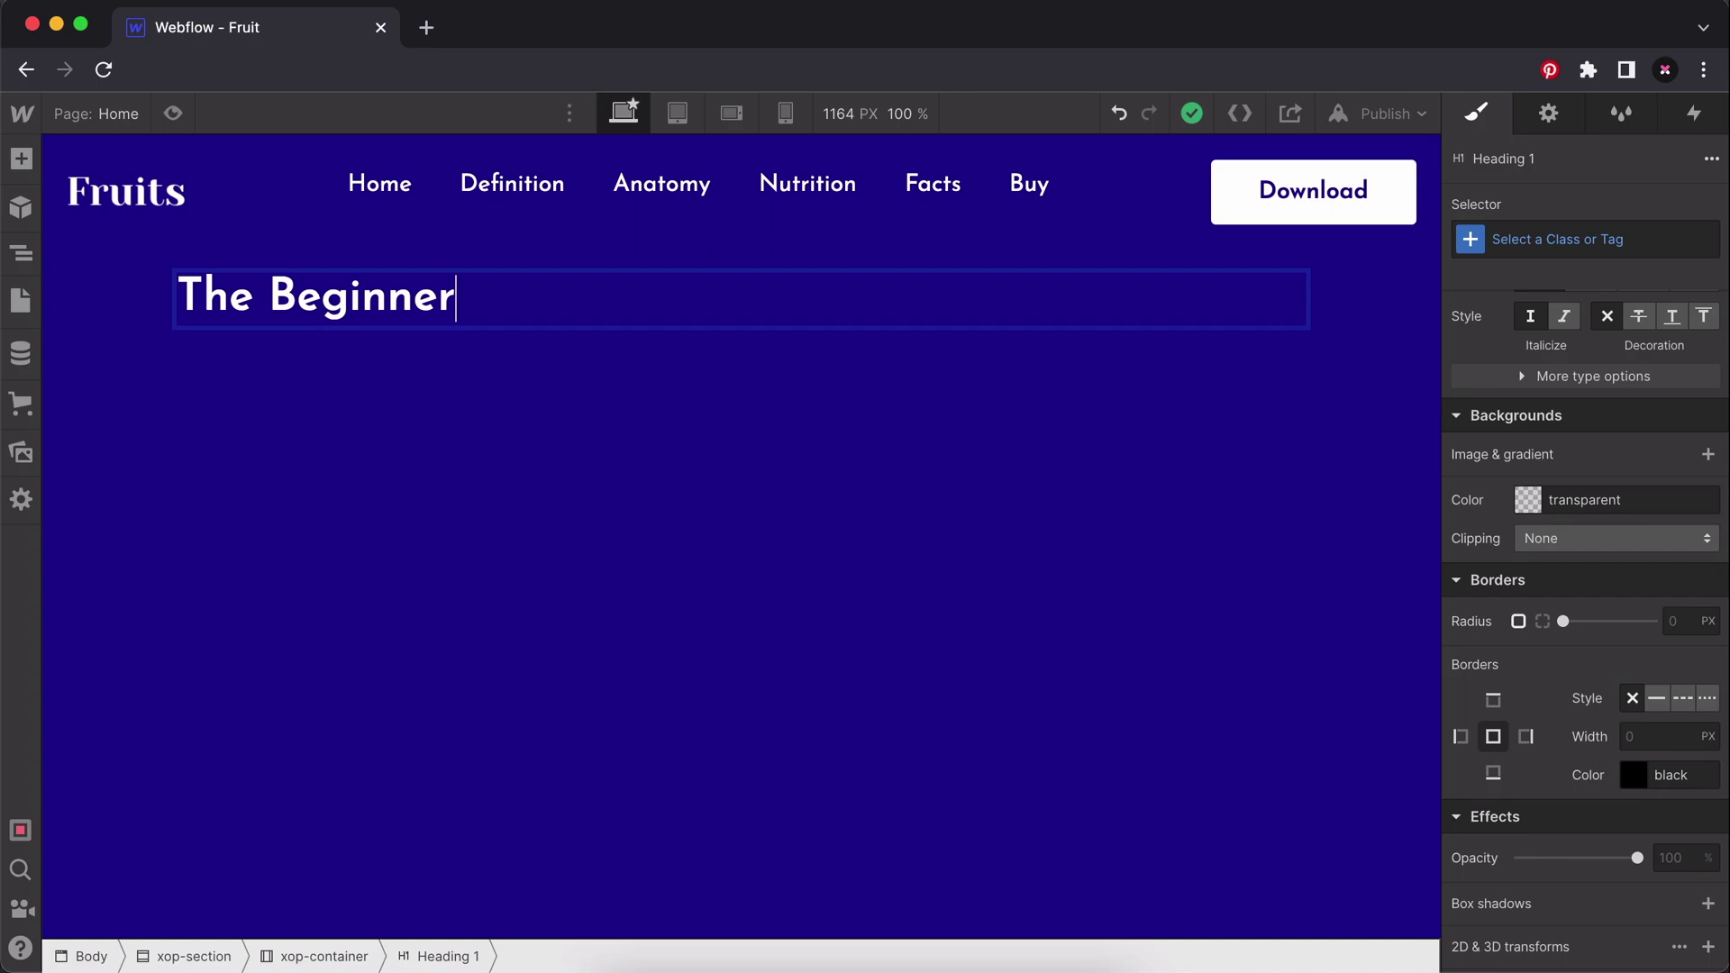
text('s Guid)
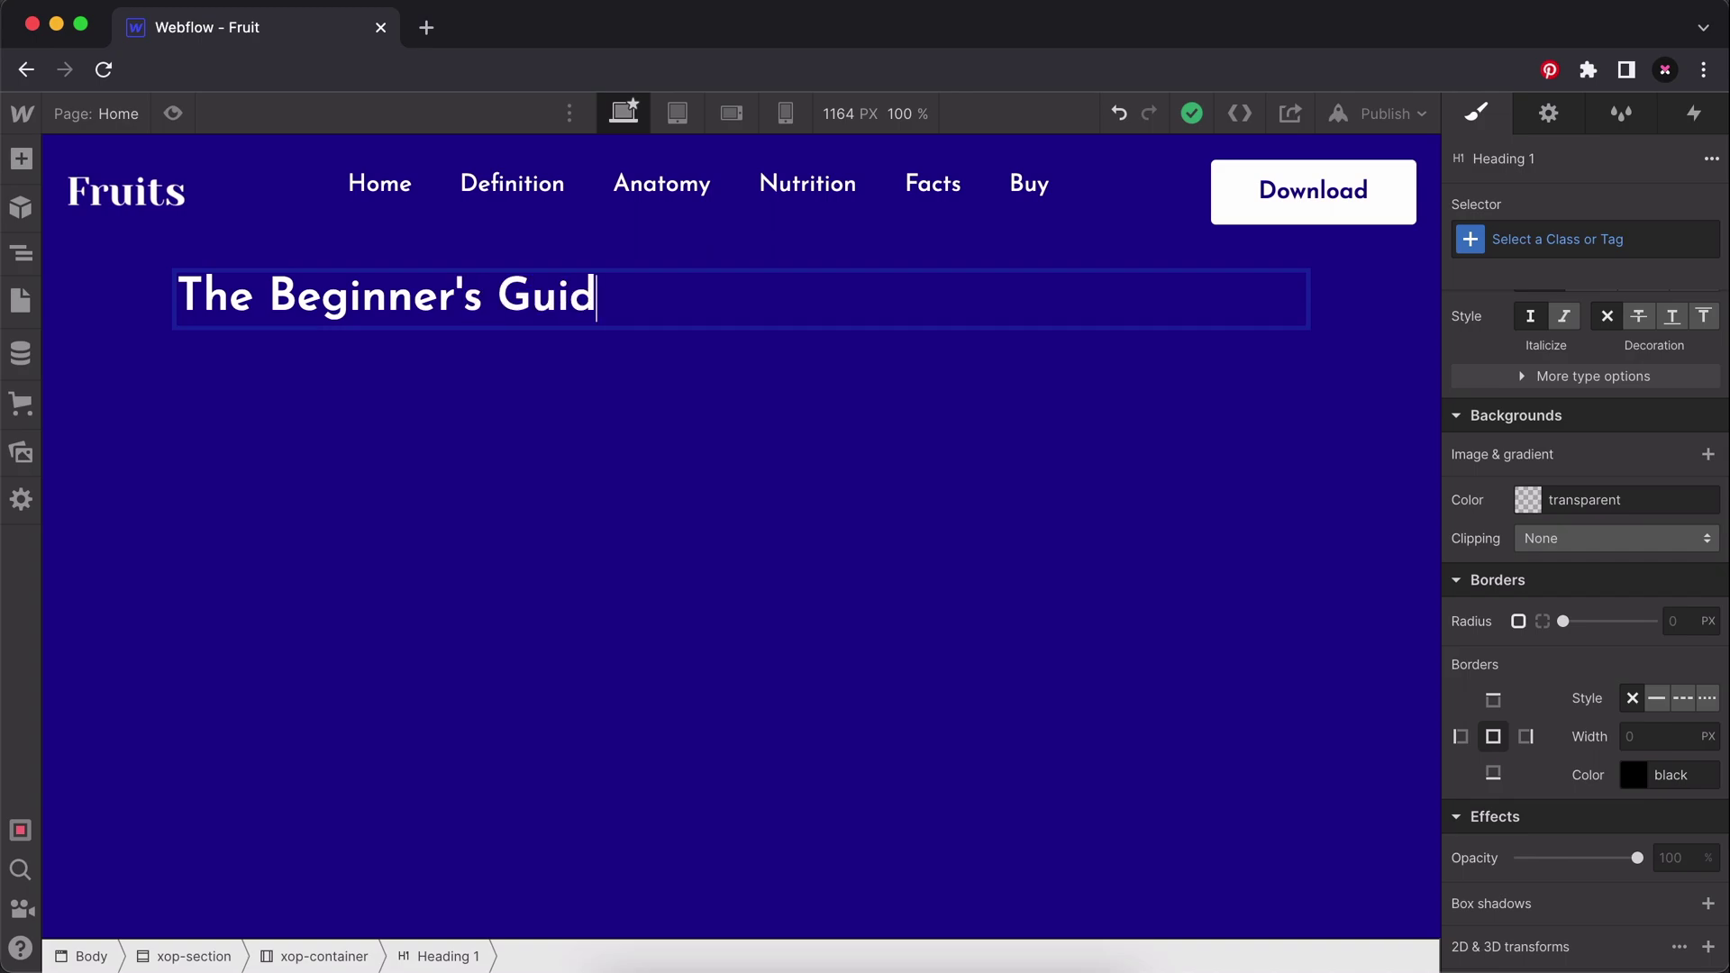
text(e to Fruit)
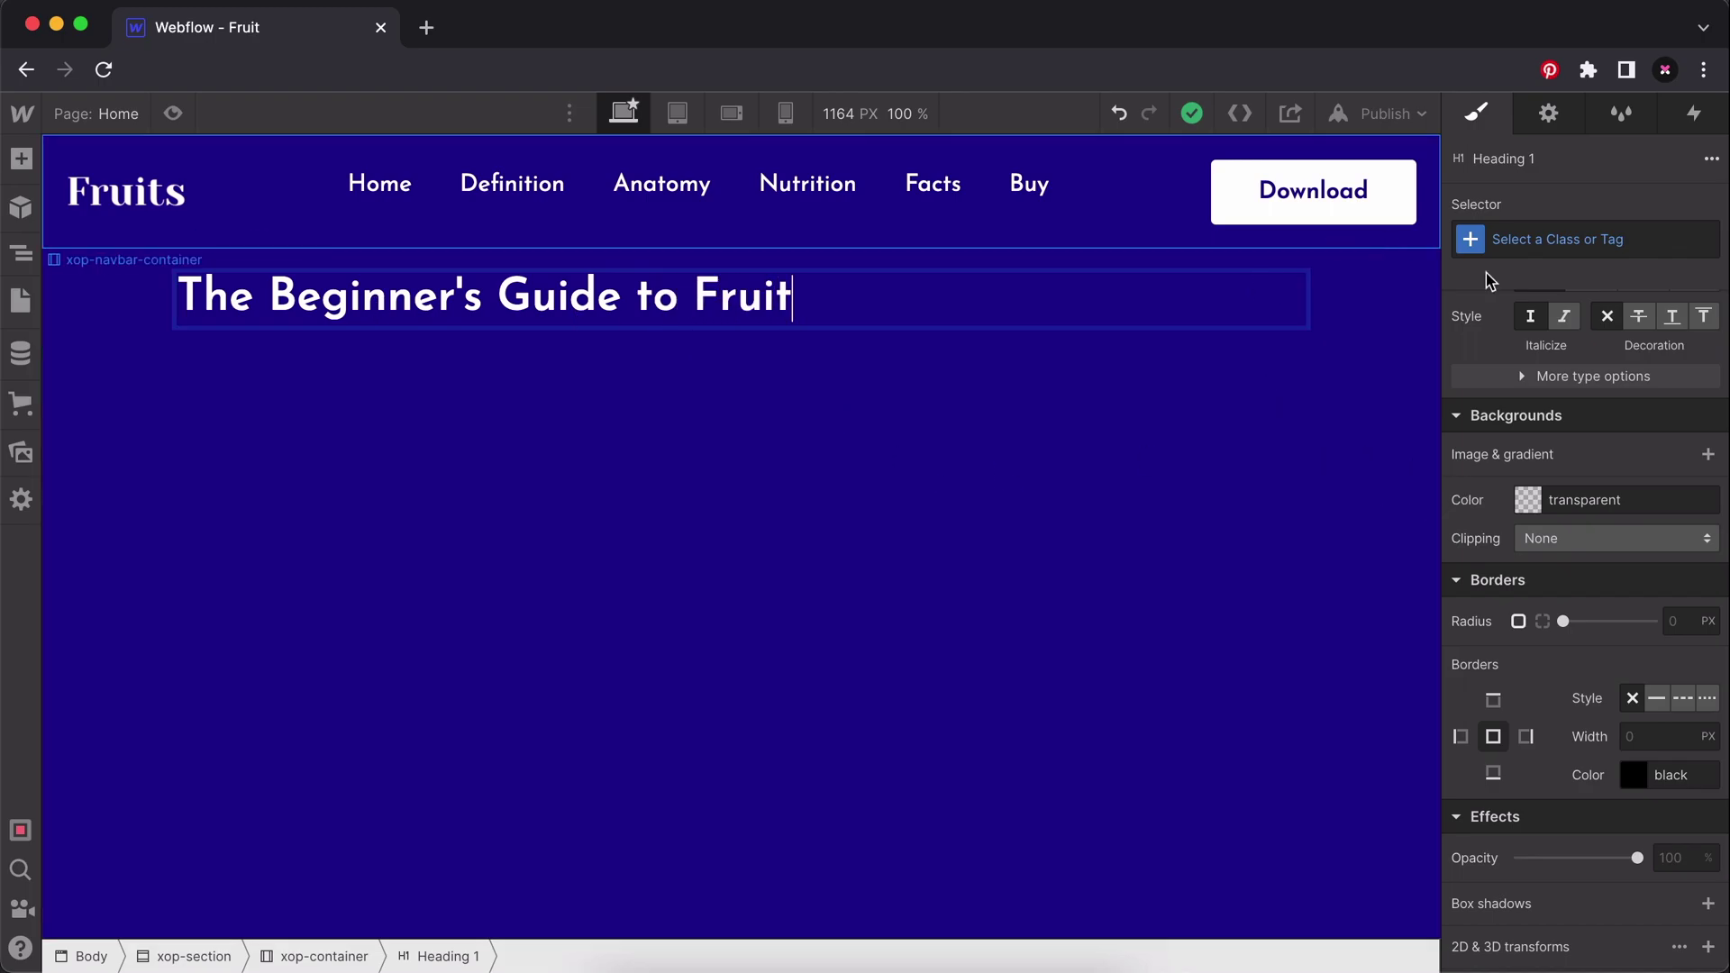
Set the heading font to Yeseva One, weight 400 Normal, centre-aligned.
scroll(1638, 599, down, 2)
scroll(1640, 602, up, 6)
scroll(1568, 473, up, 4)
scroll(1572, 476, down, 7)
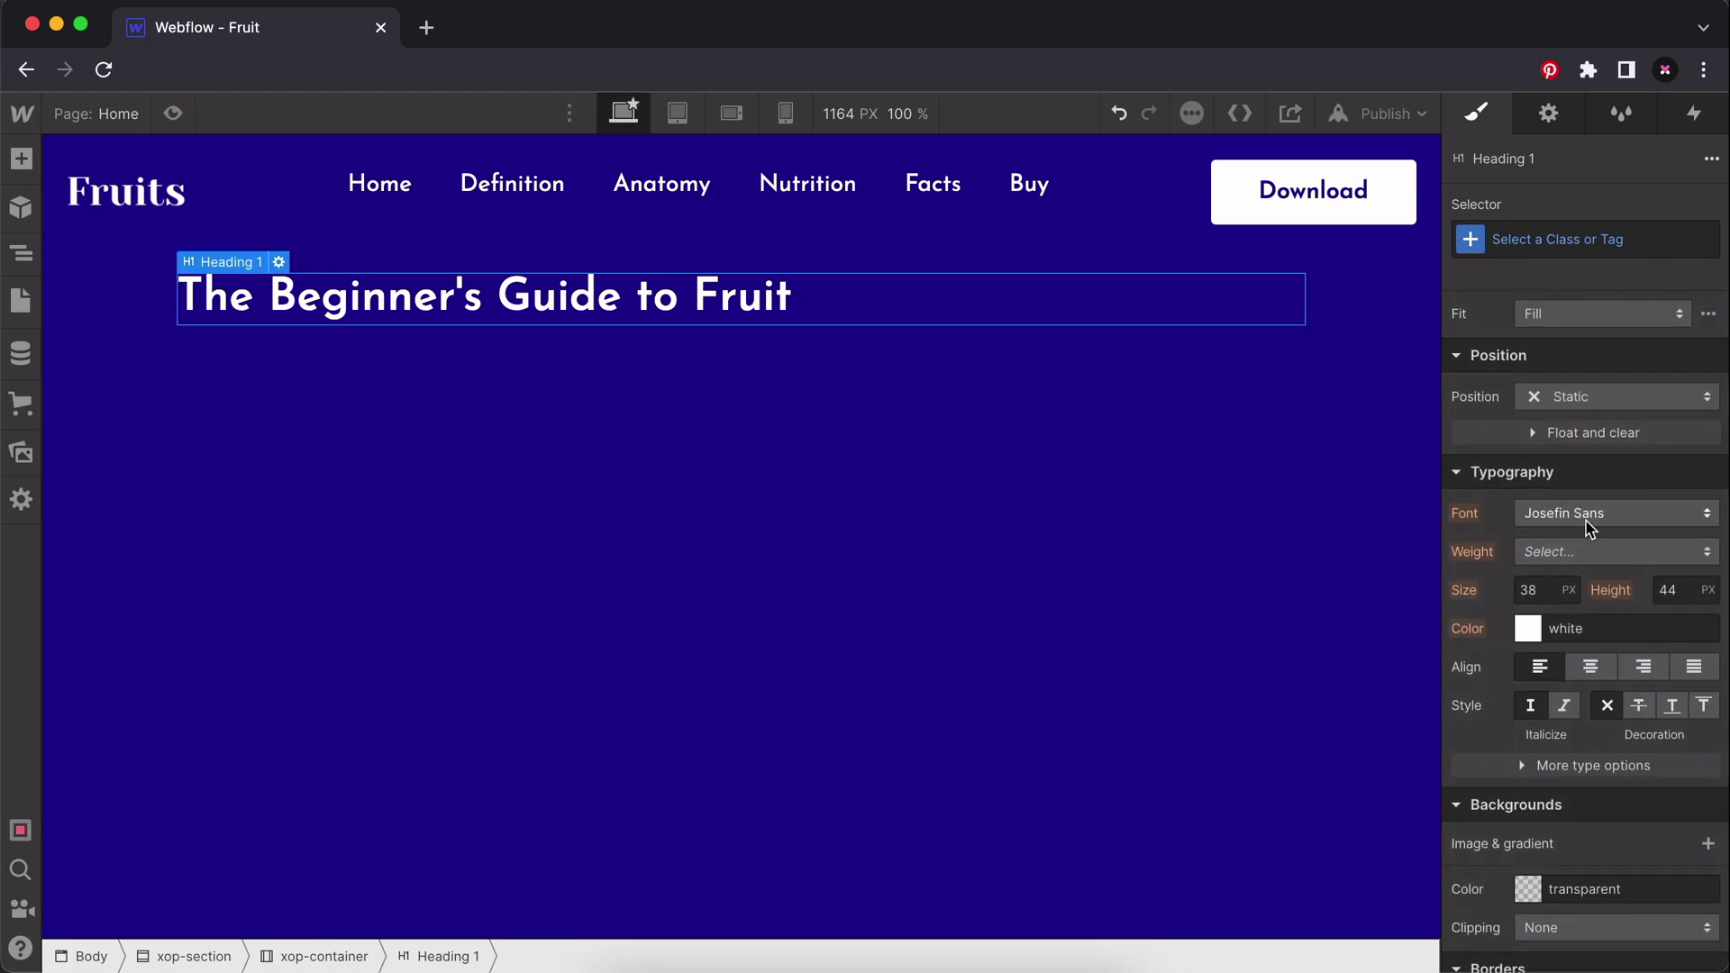
click(1587, 510)
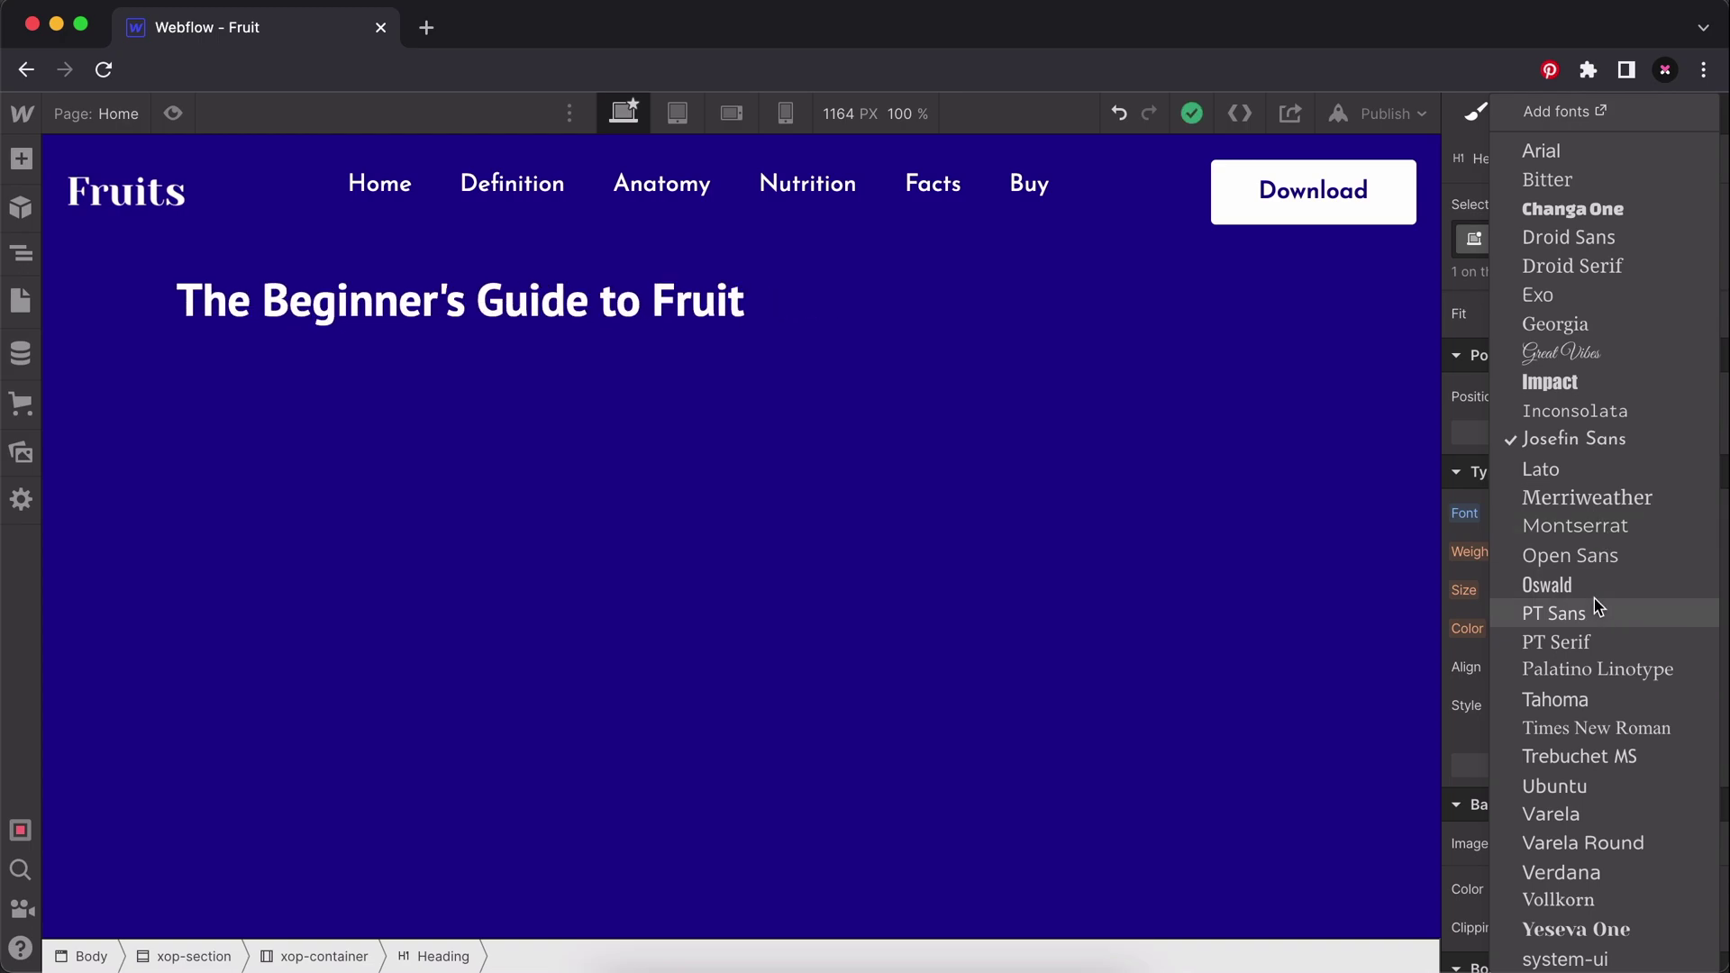
scroll(1597, 597, down, 1)
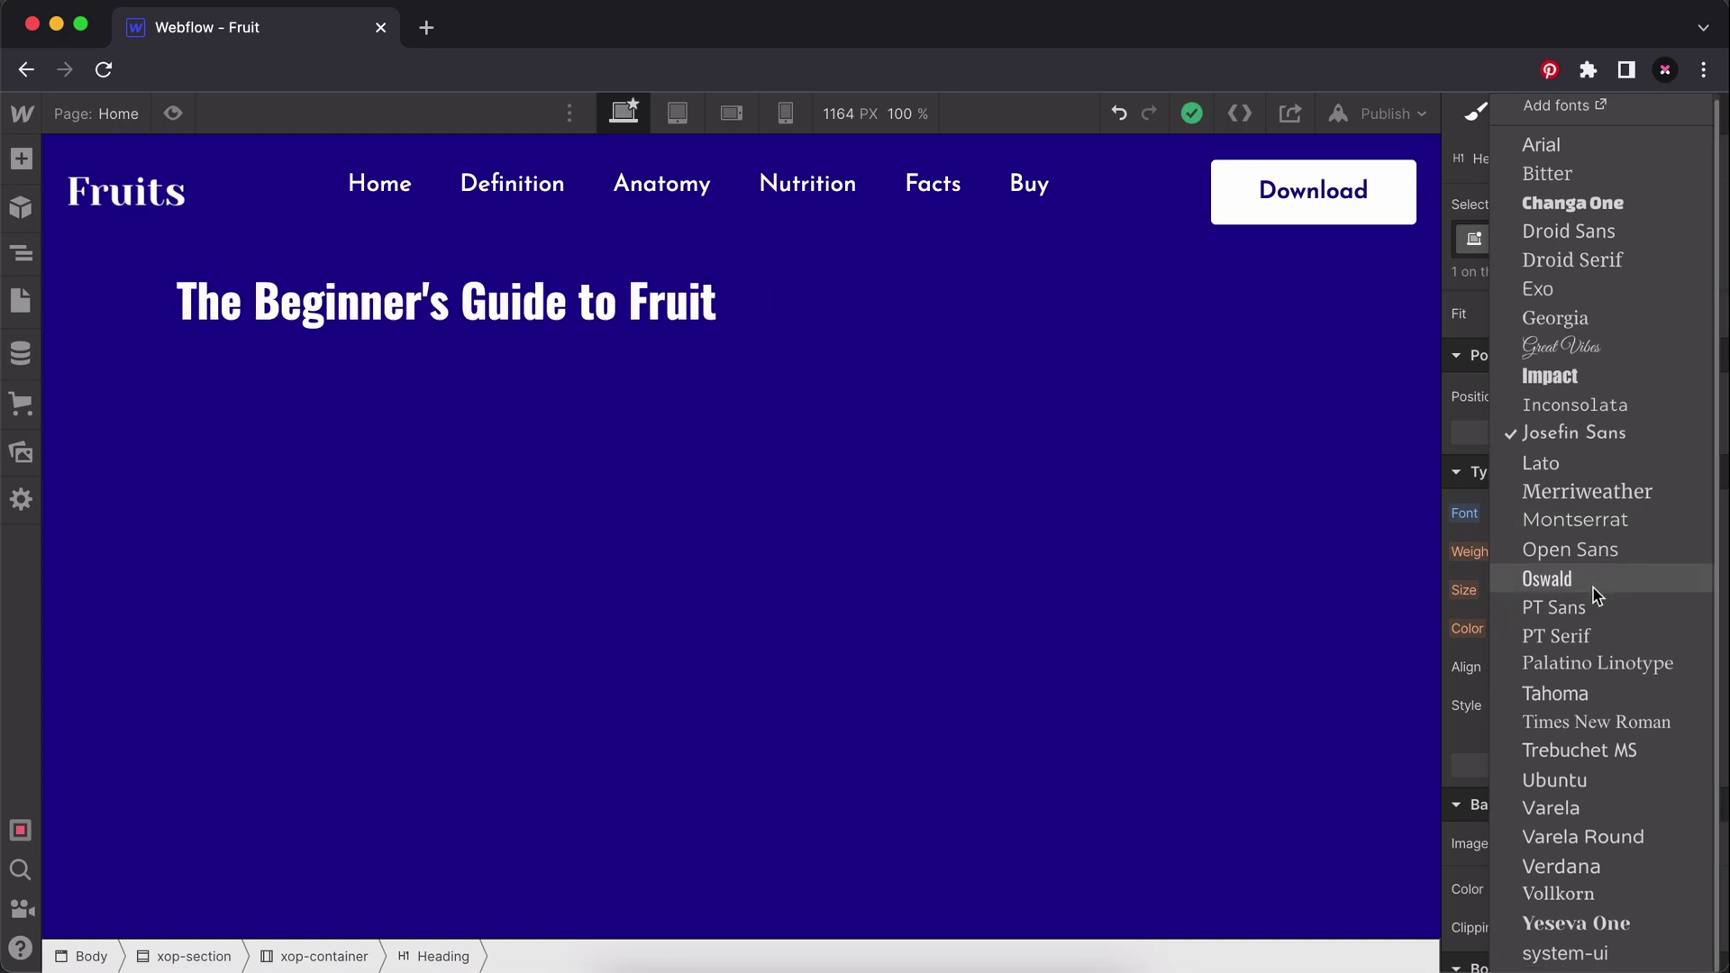
click(1613, 932)
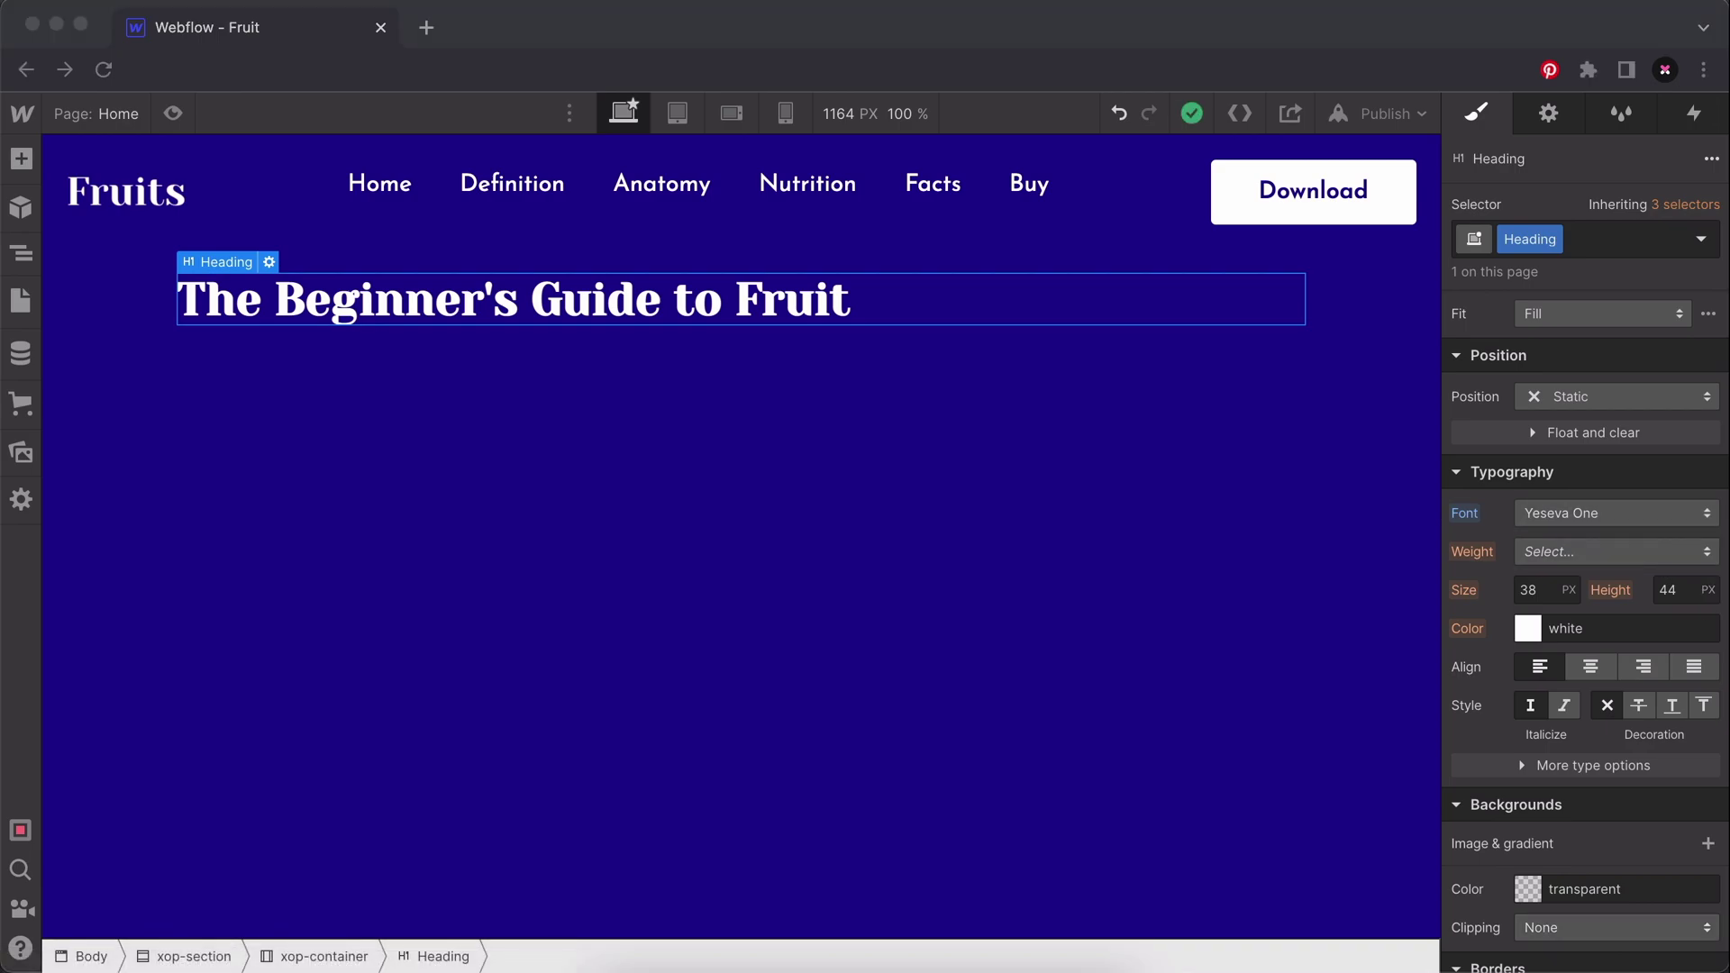
click(1488, 570)
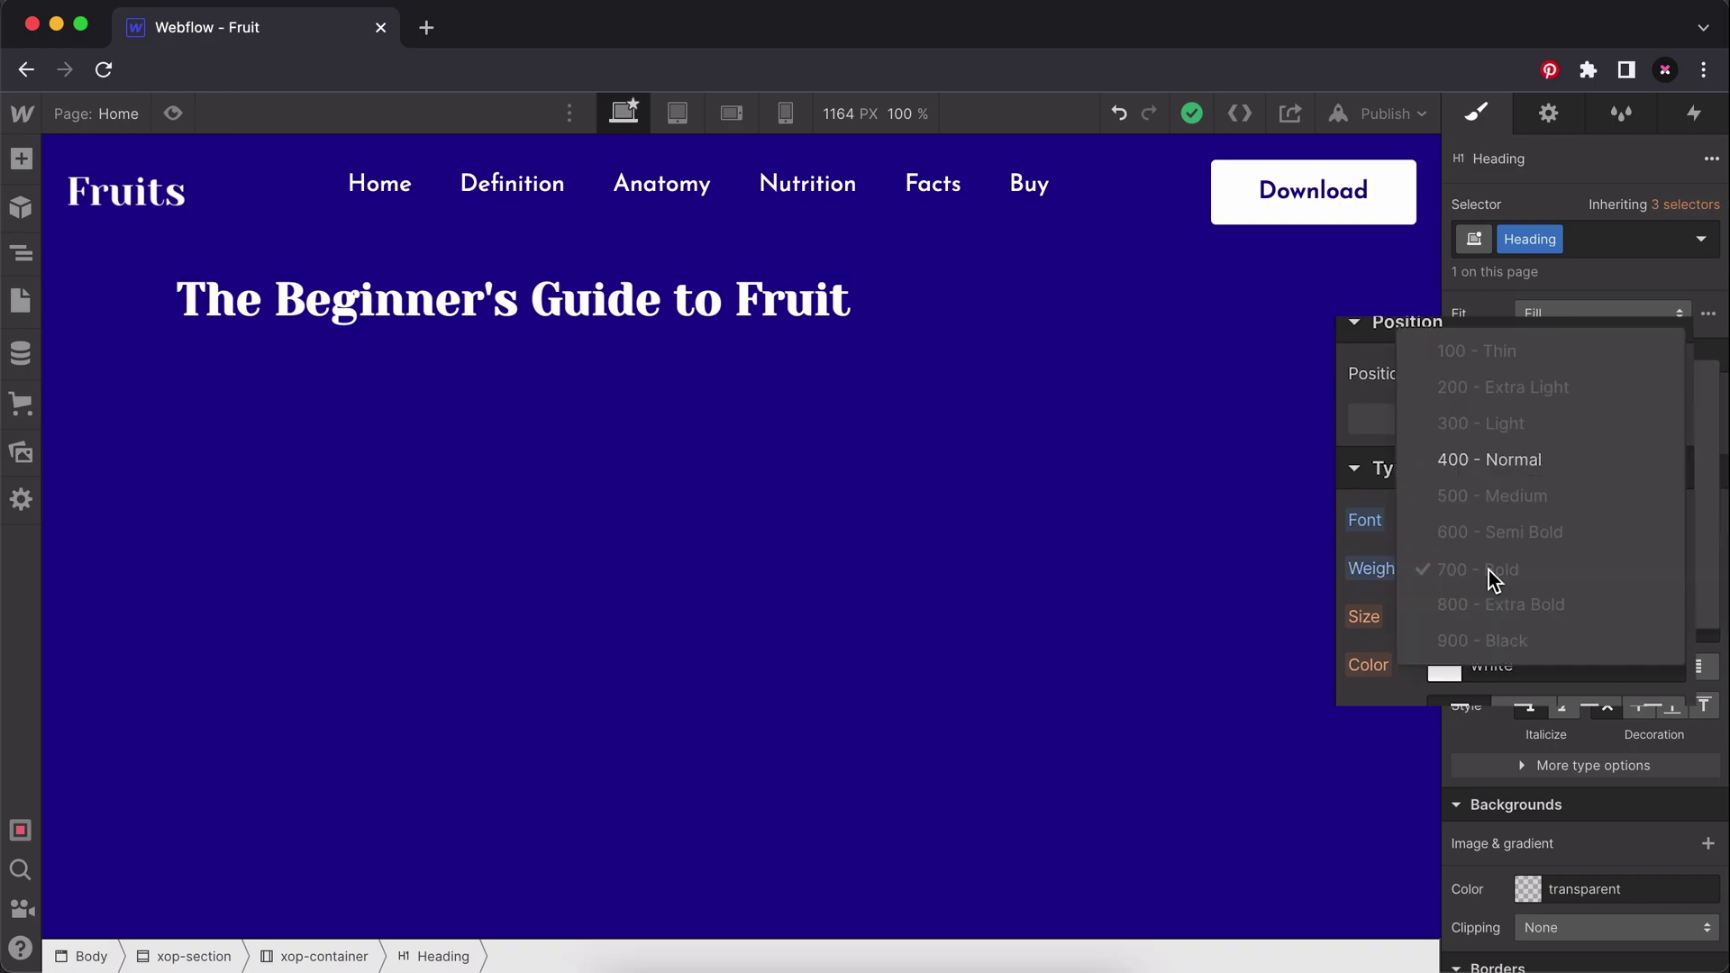
click(1542, 474)
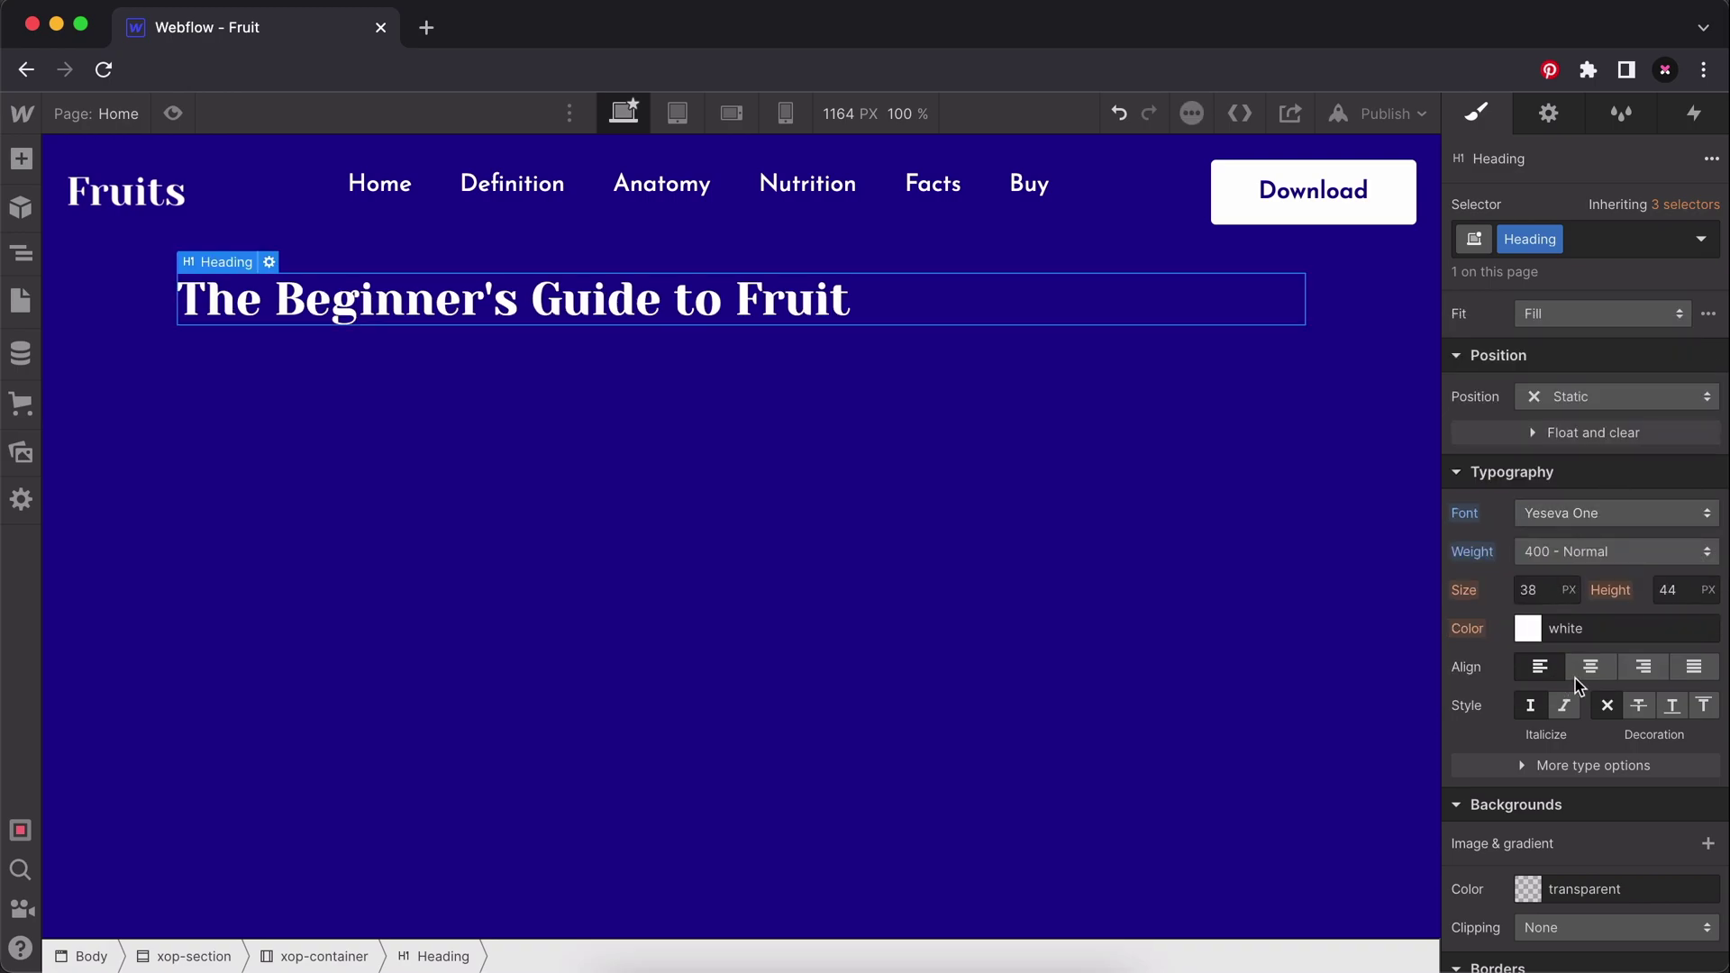
click(1590, 668)
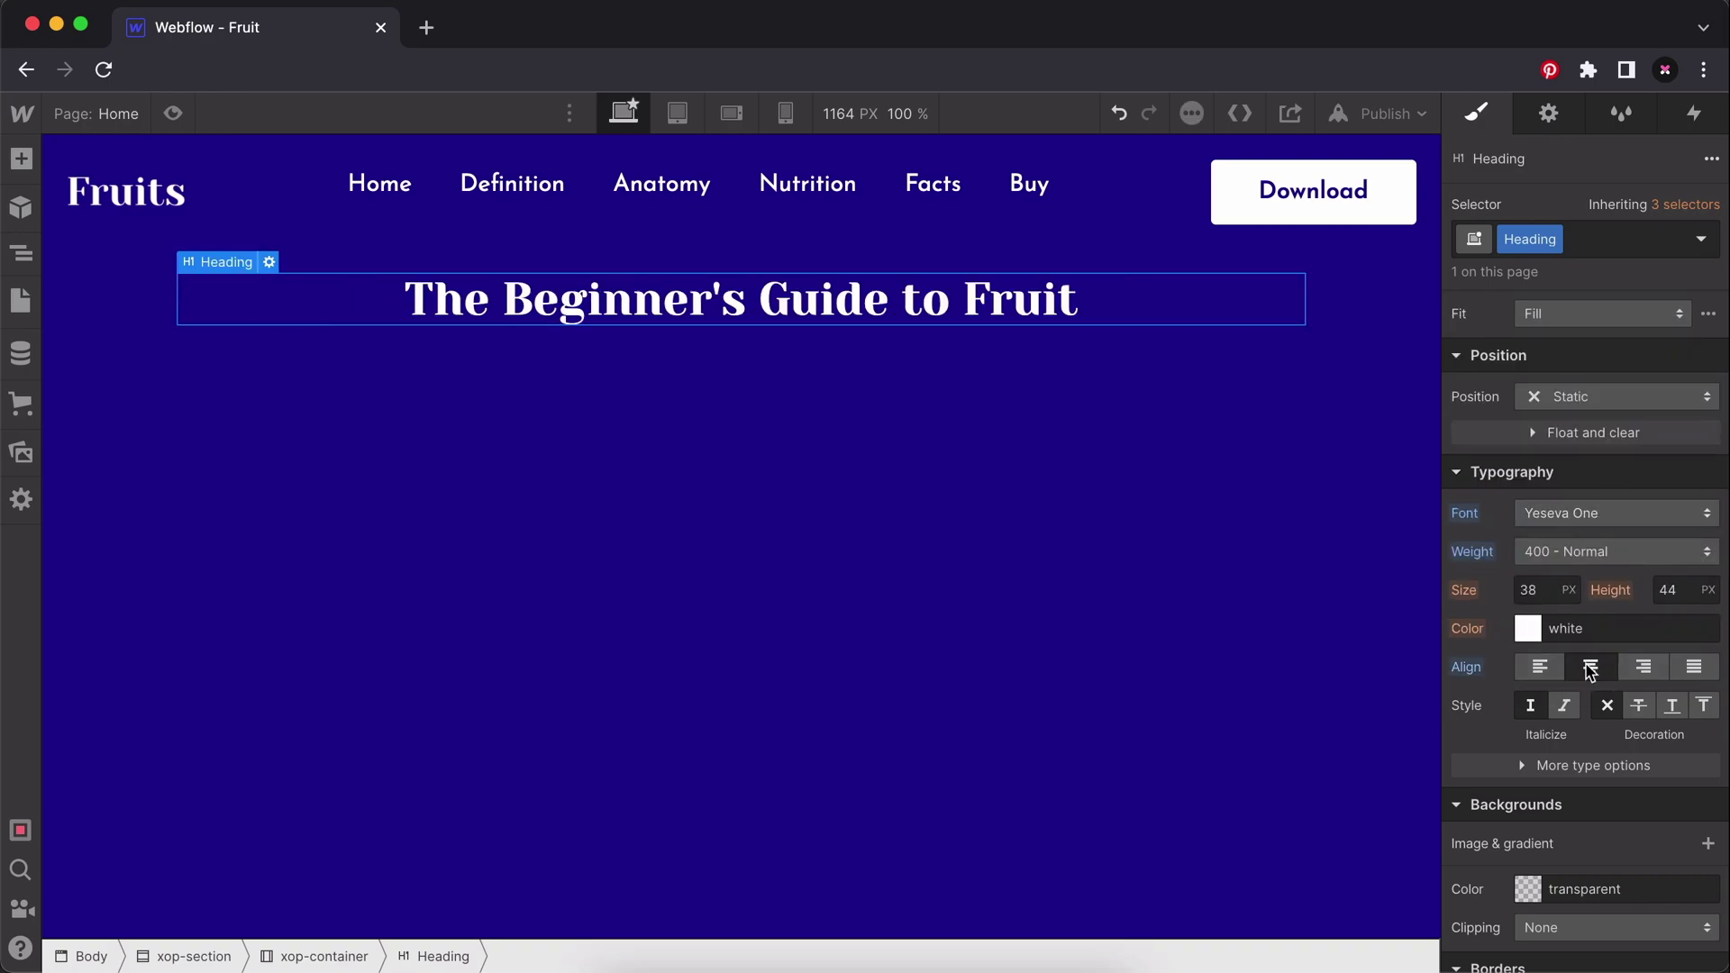
Set the heading font size to 5rem and line height to 1.2.
click(1534, 590)
text(5rem)
key(Return)
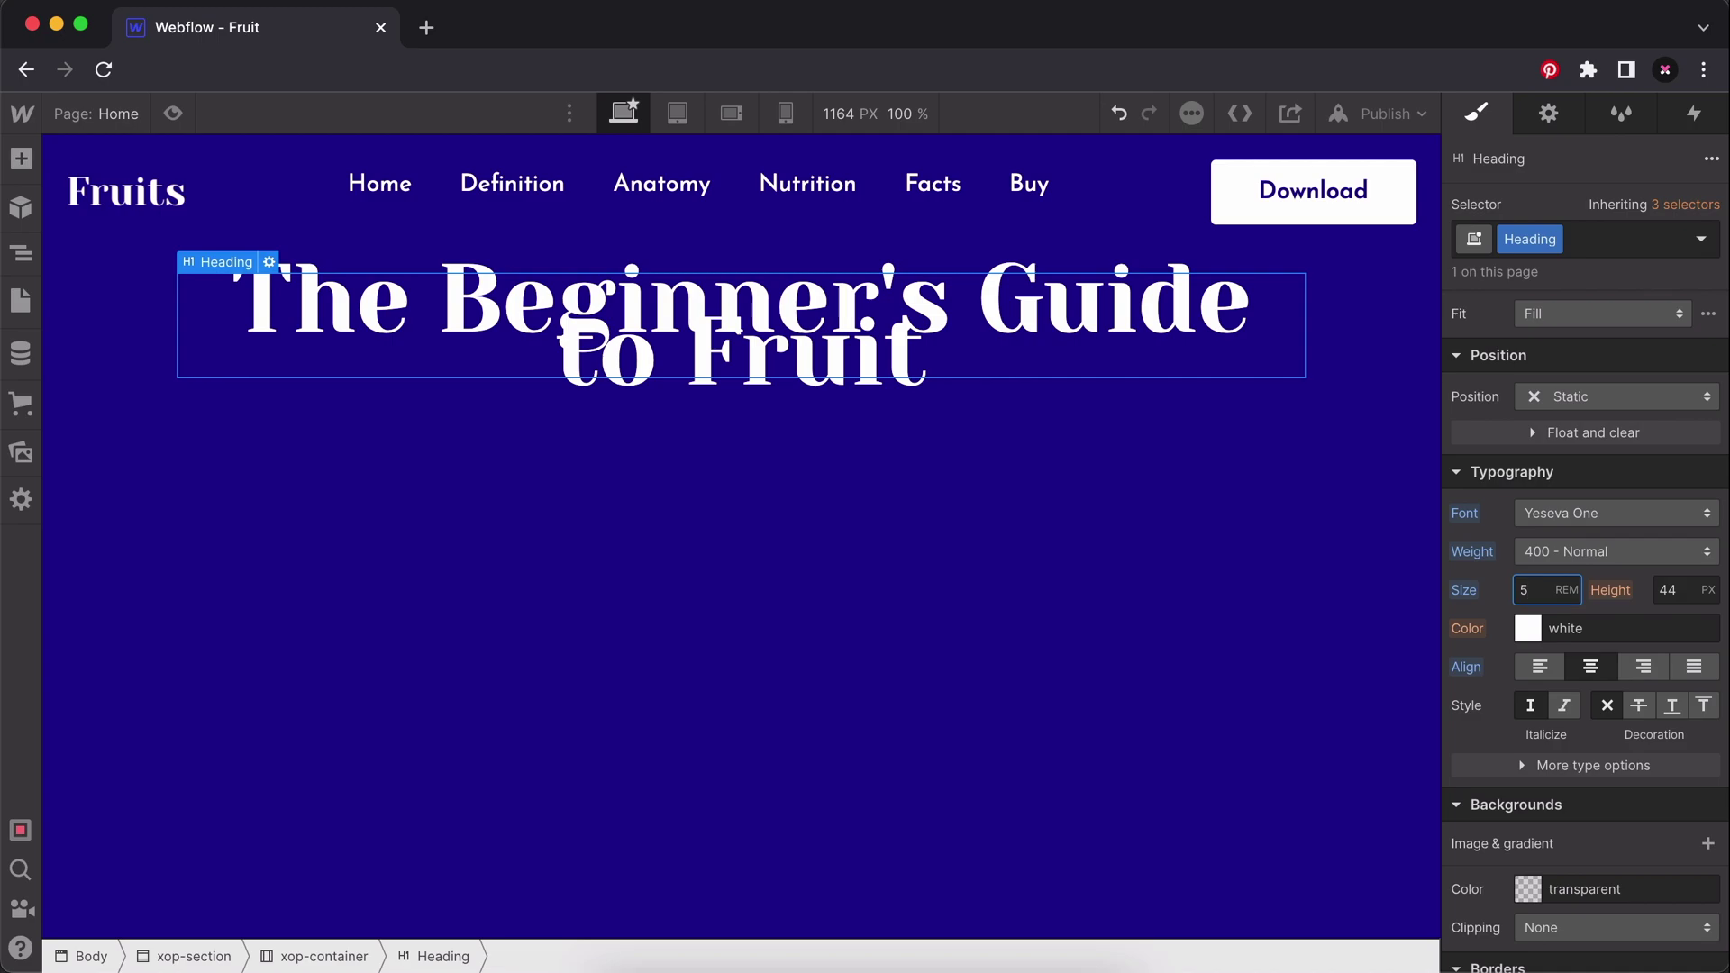
click(1673, 590)
text(1)
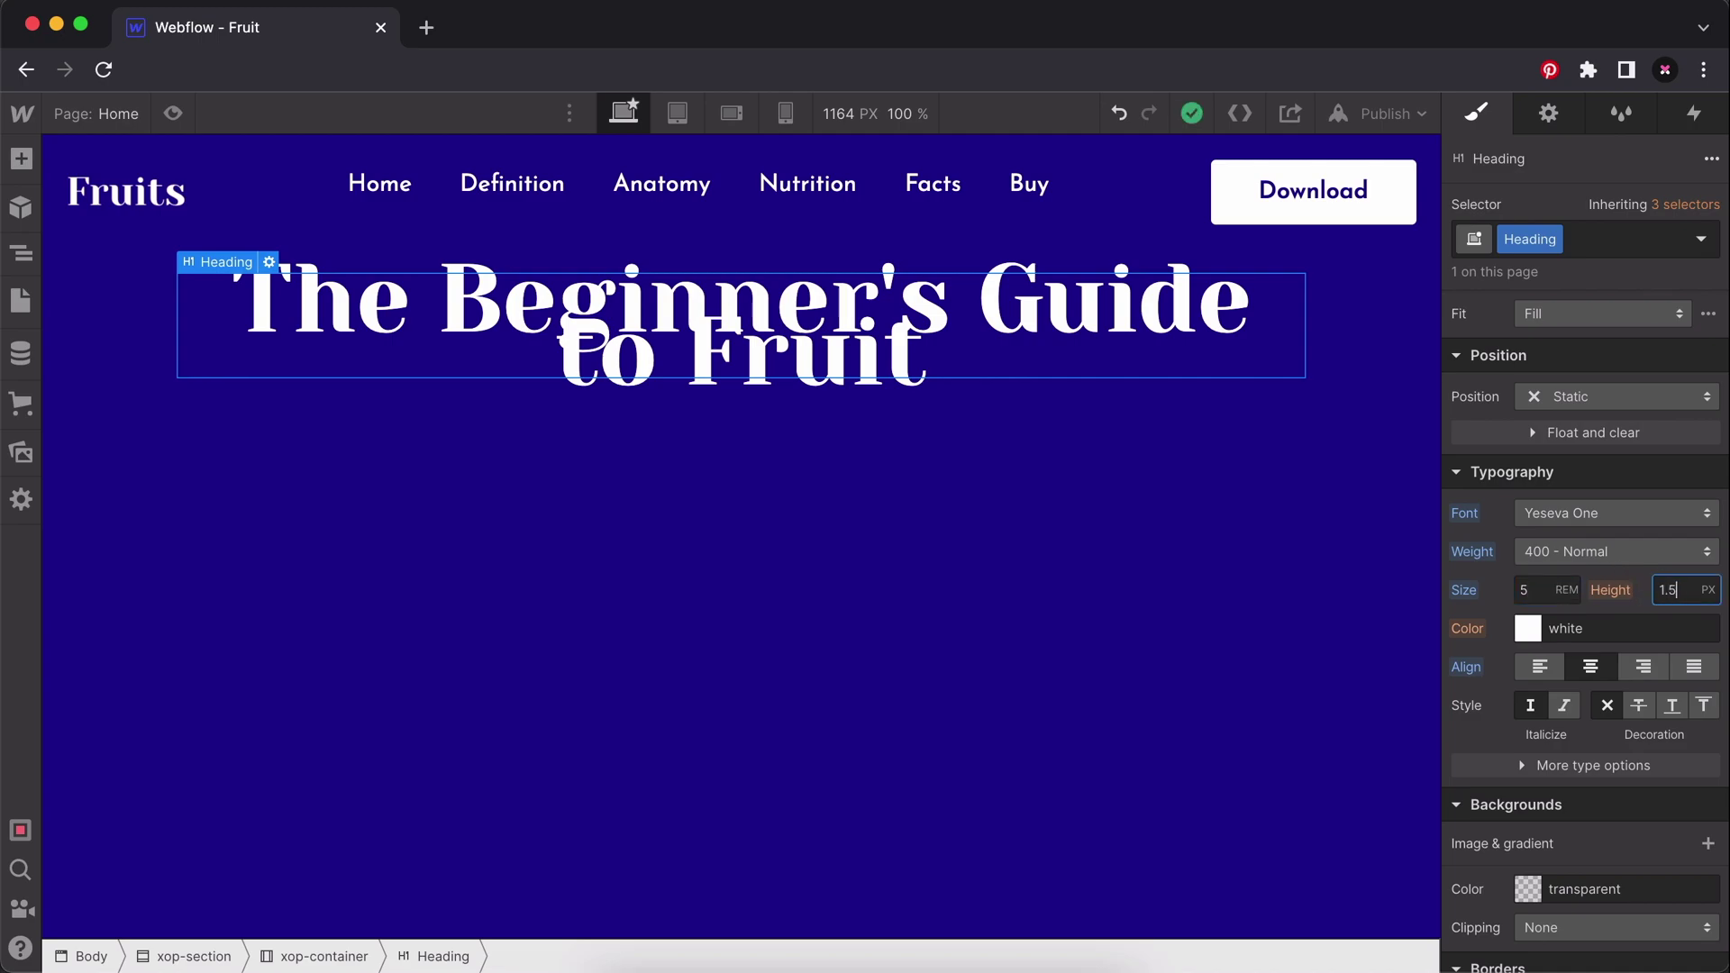
text(.5)
key(Return)
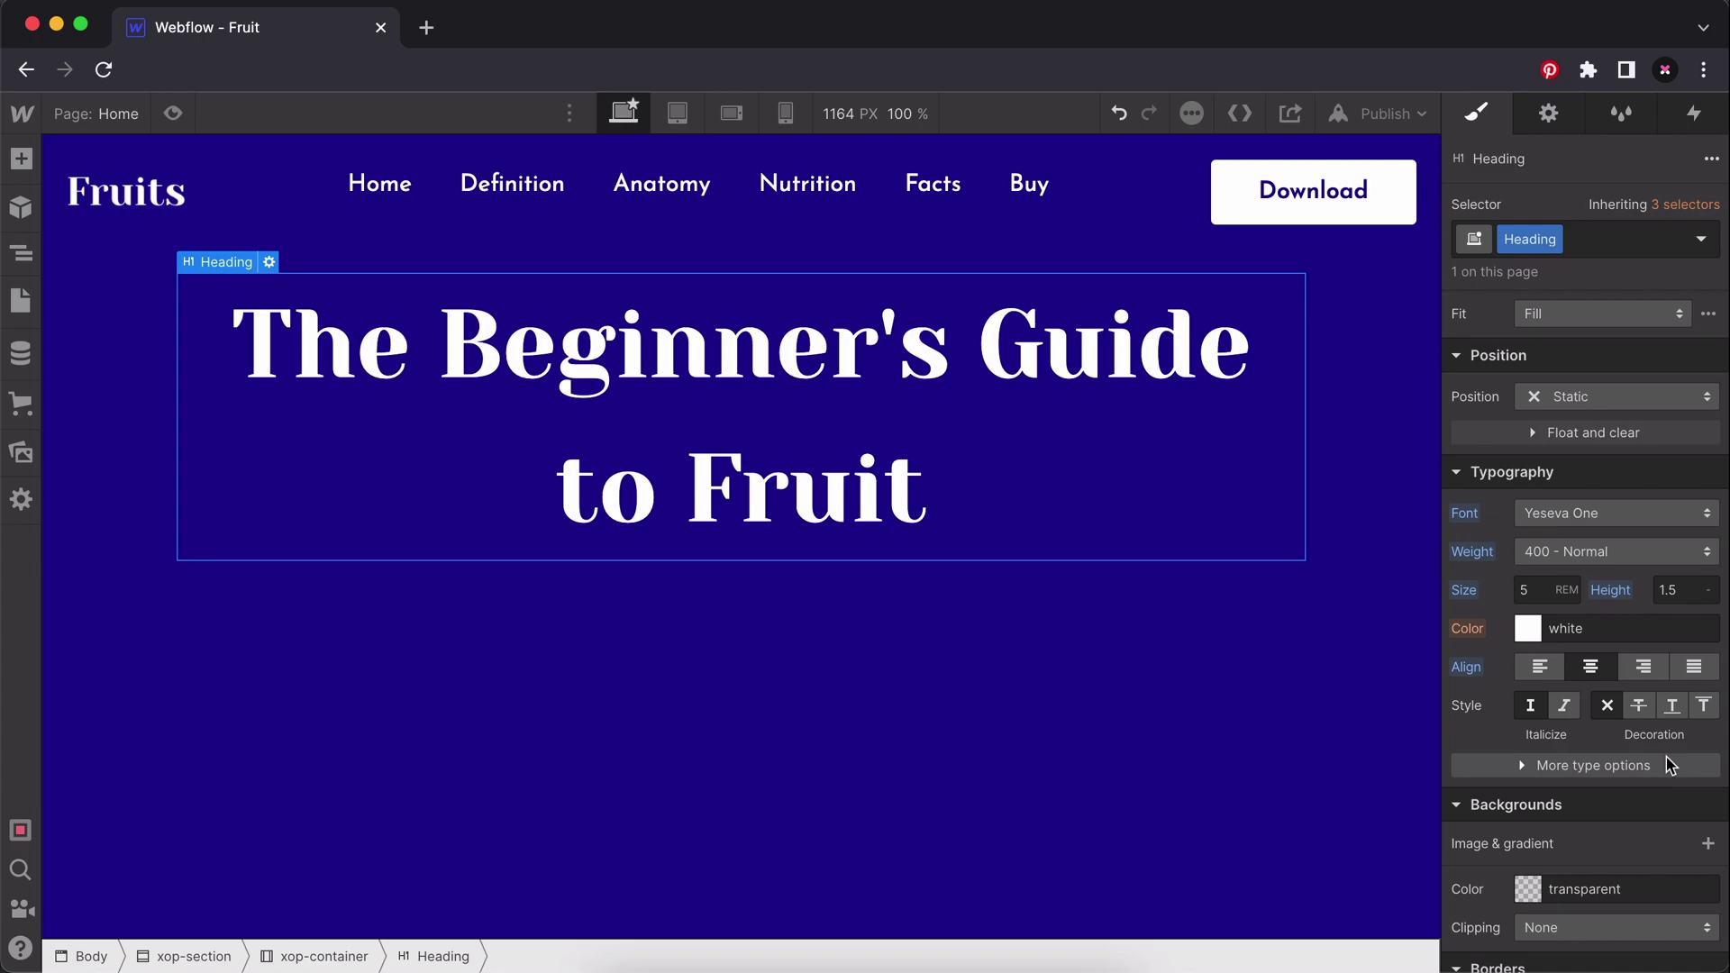
click(1675, 590)
key(Down)
key(Down)
key(Down)
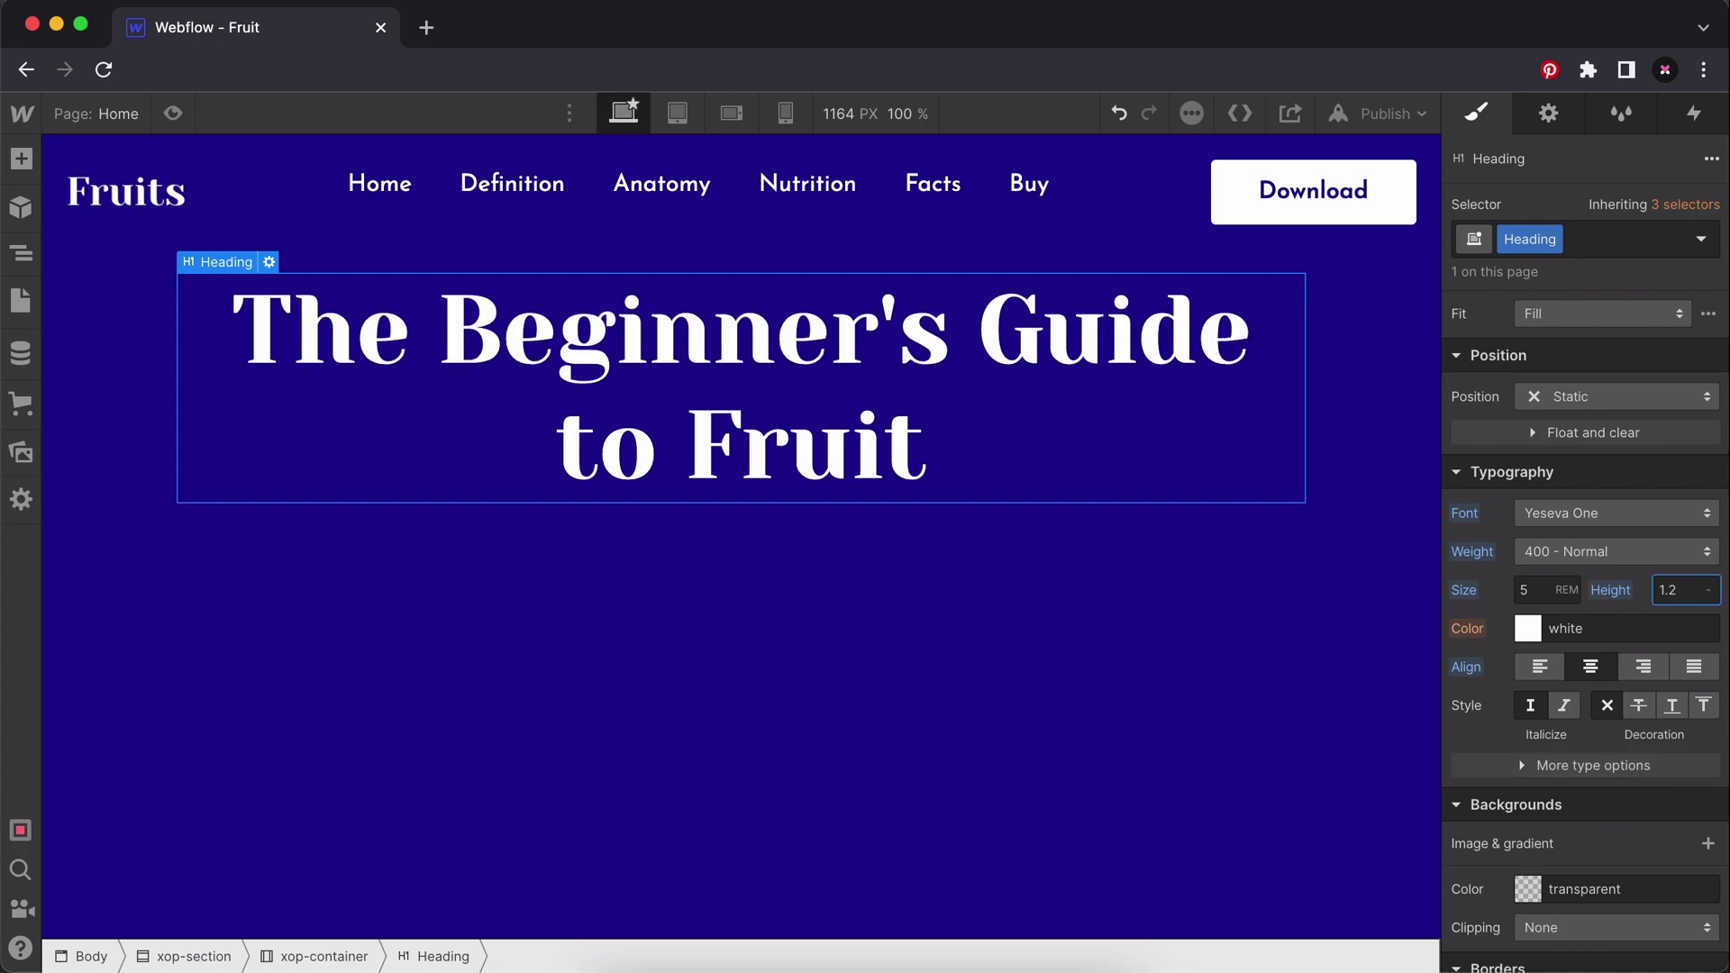
key(Up)
key(Down)
key(Return)
scroll(1588, 572, down, 5)
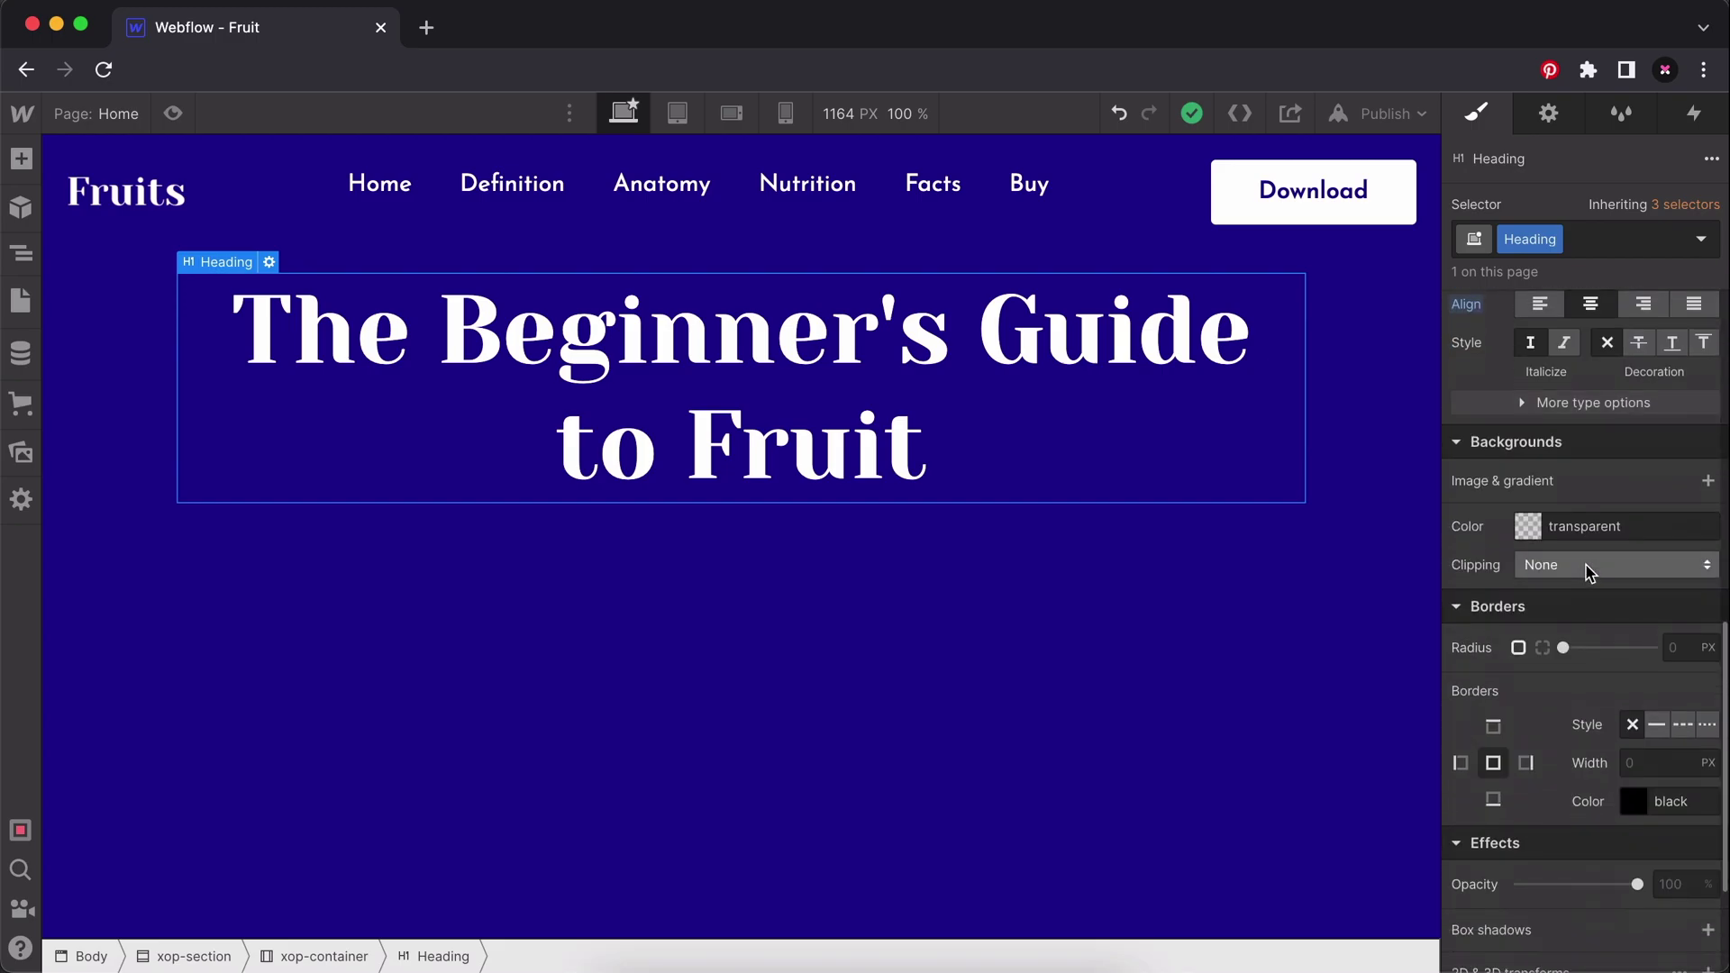
scroll(1588, 575, up, 7)
scroll(1587, 579, up, 3)
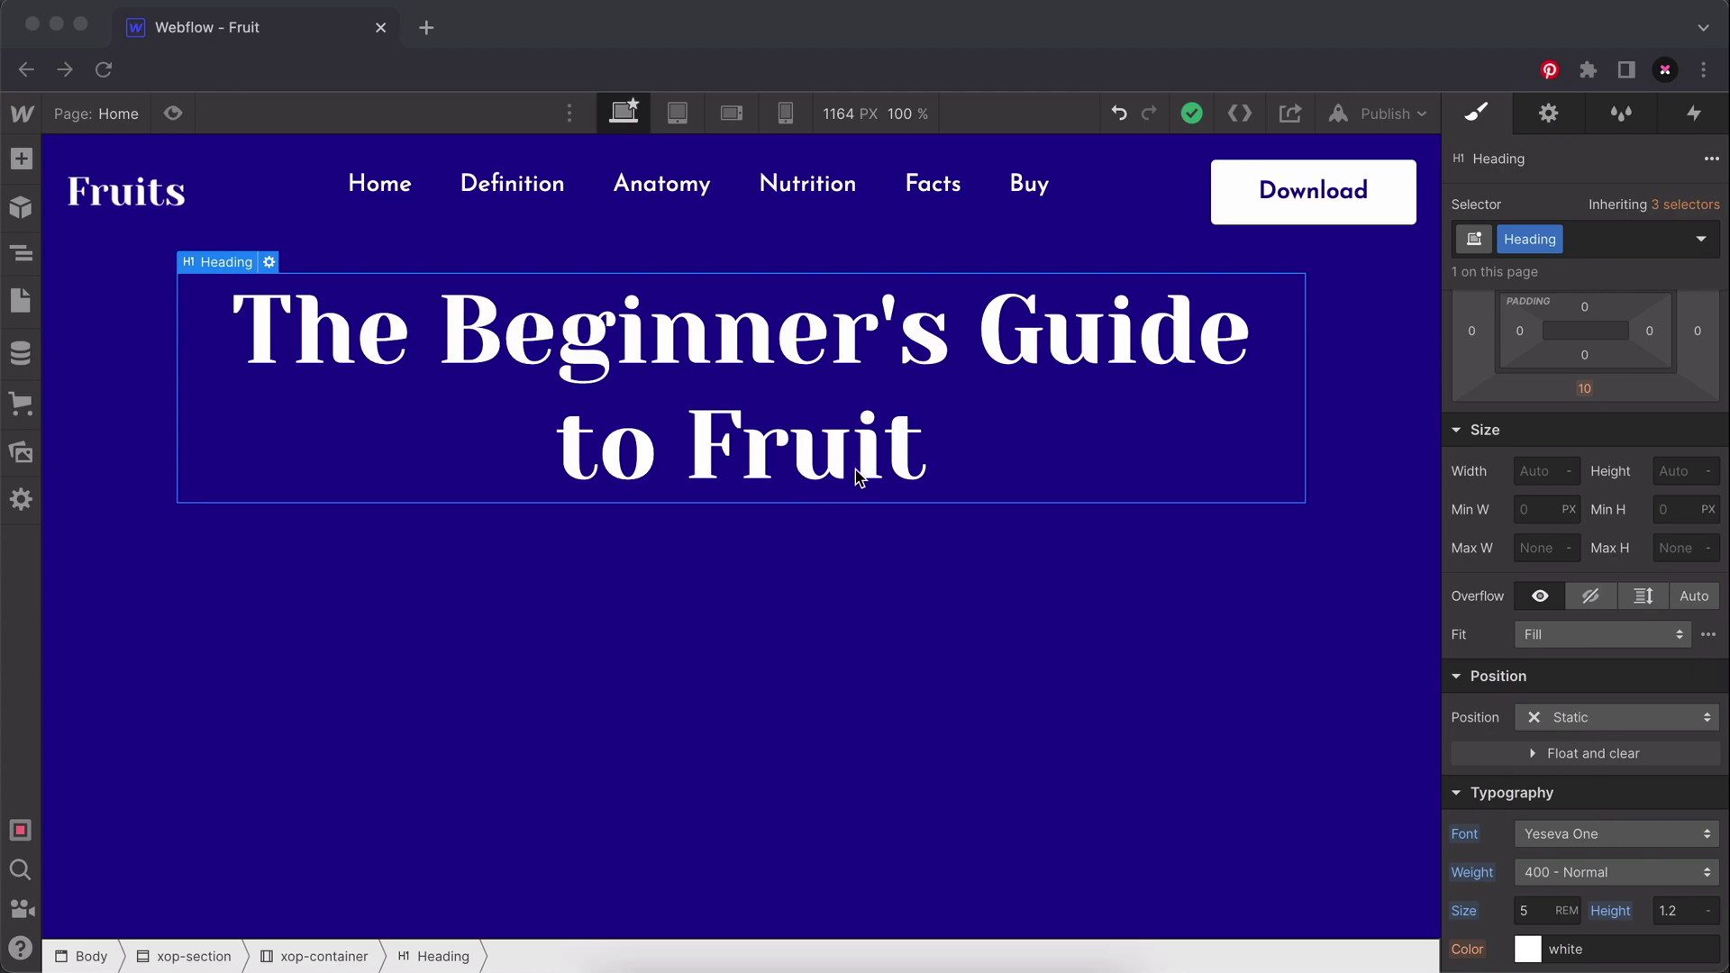
Give the xop-container a maximum width of 800 px.
click(176, 383)
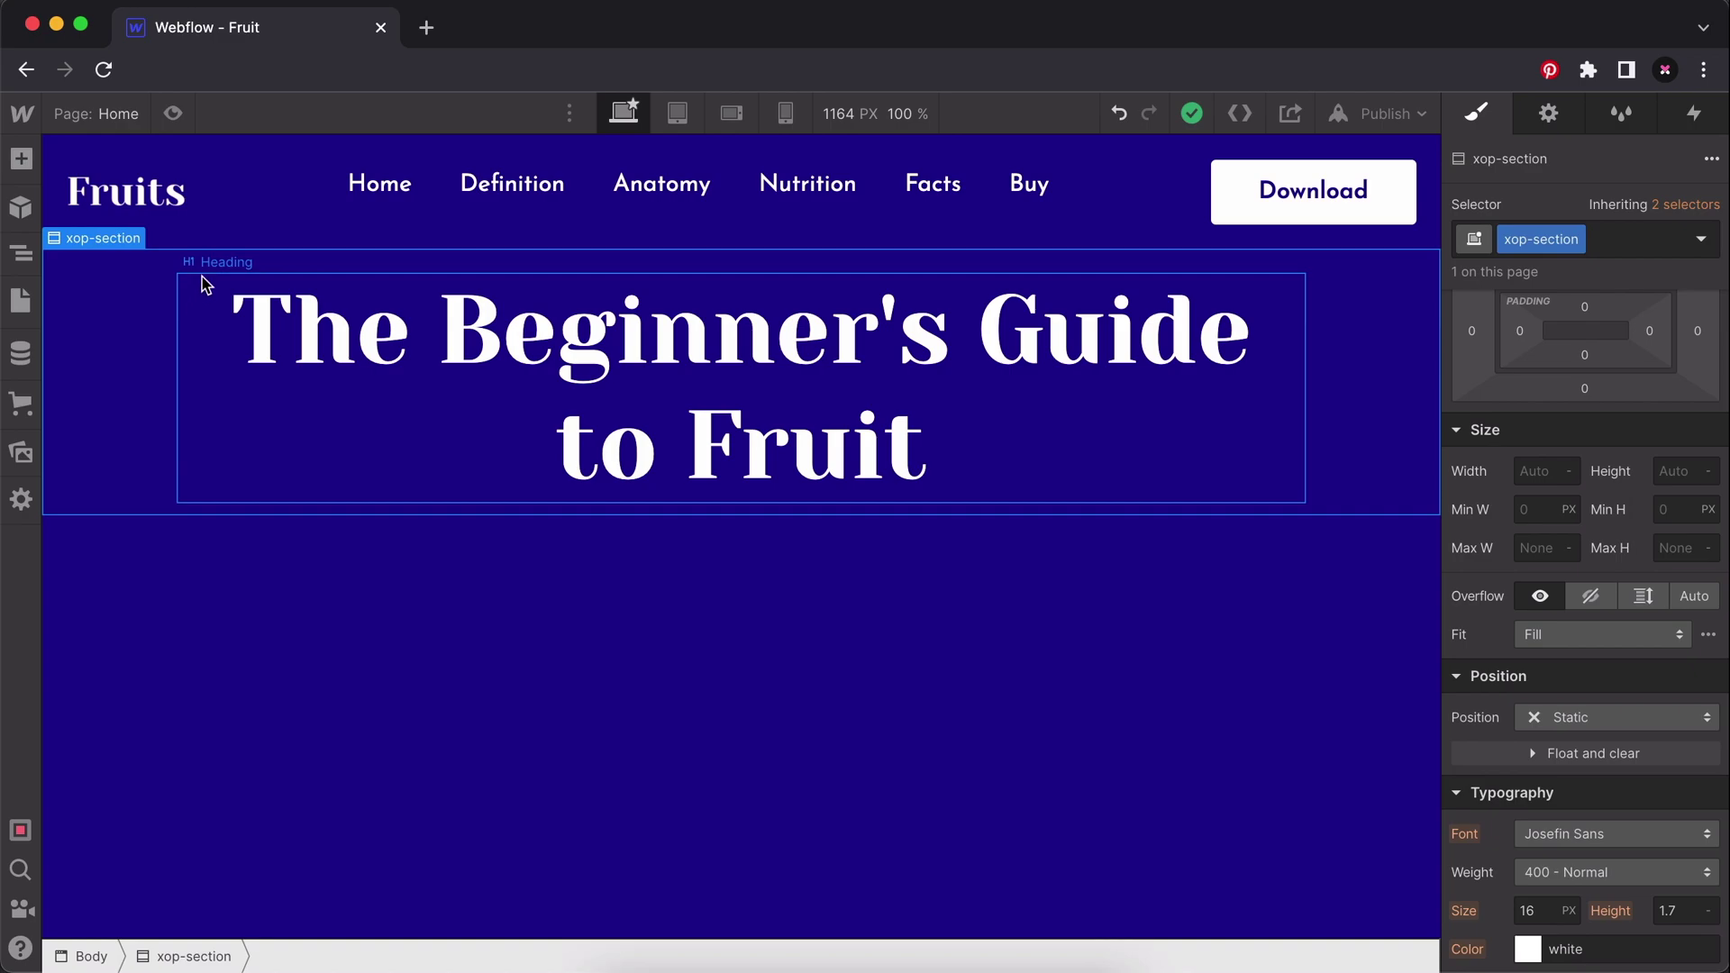
click(238, 263)
click(1537, 547)
text(800)
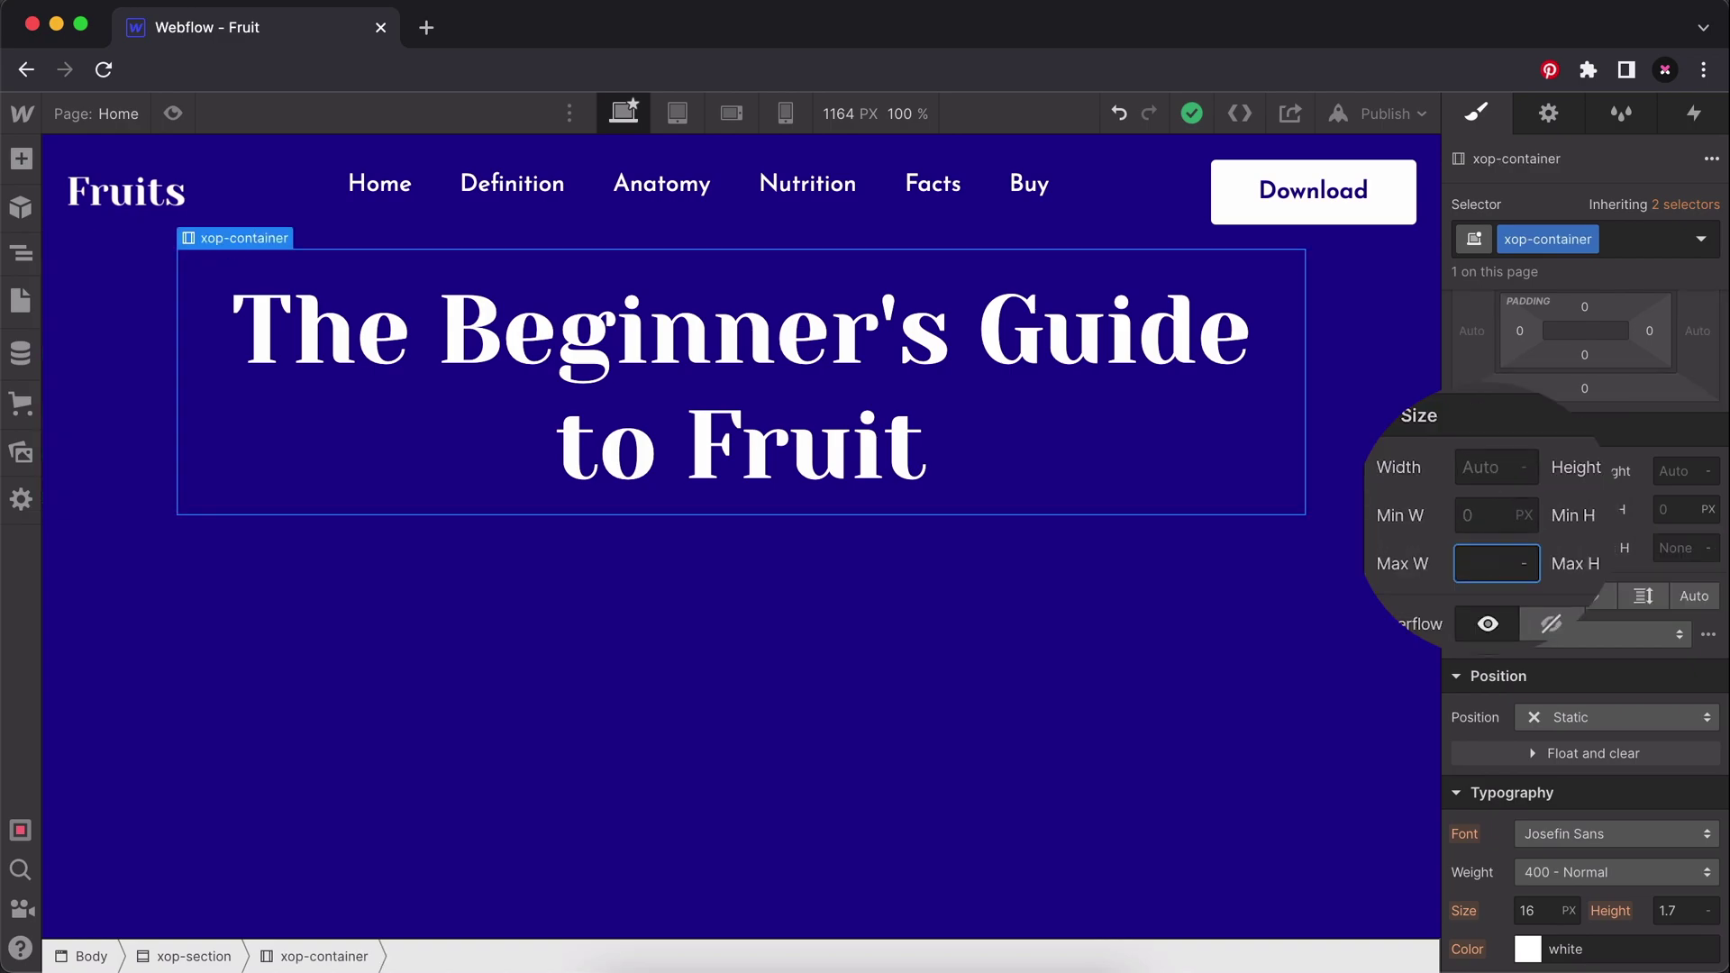
key(Return)
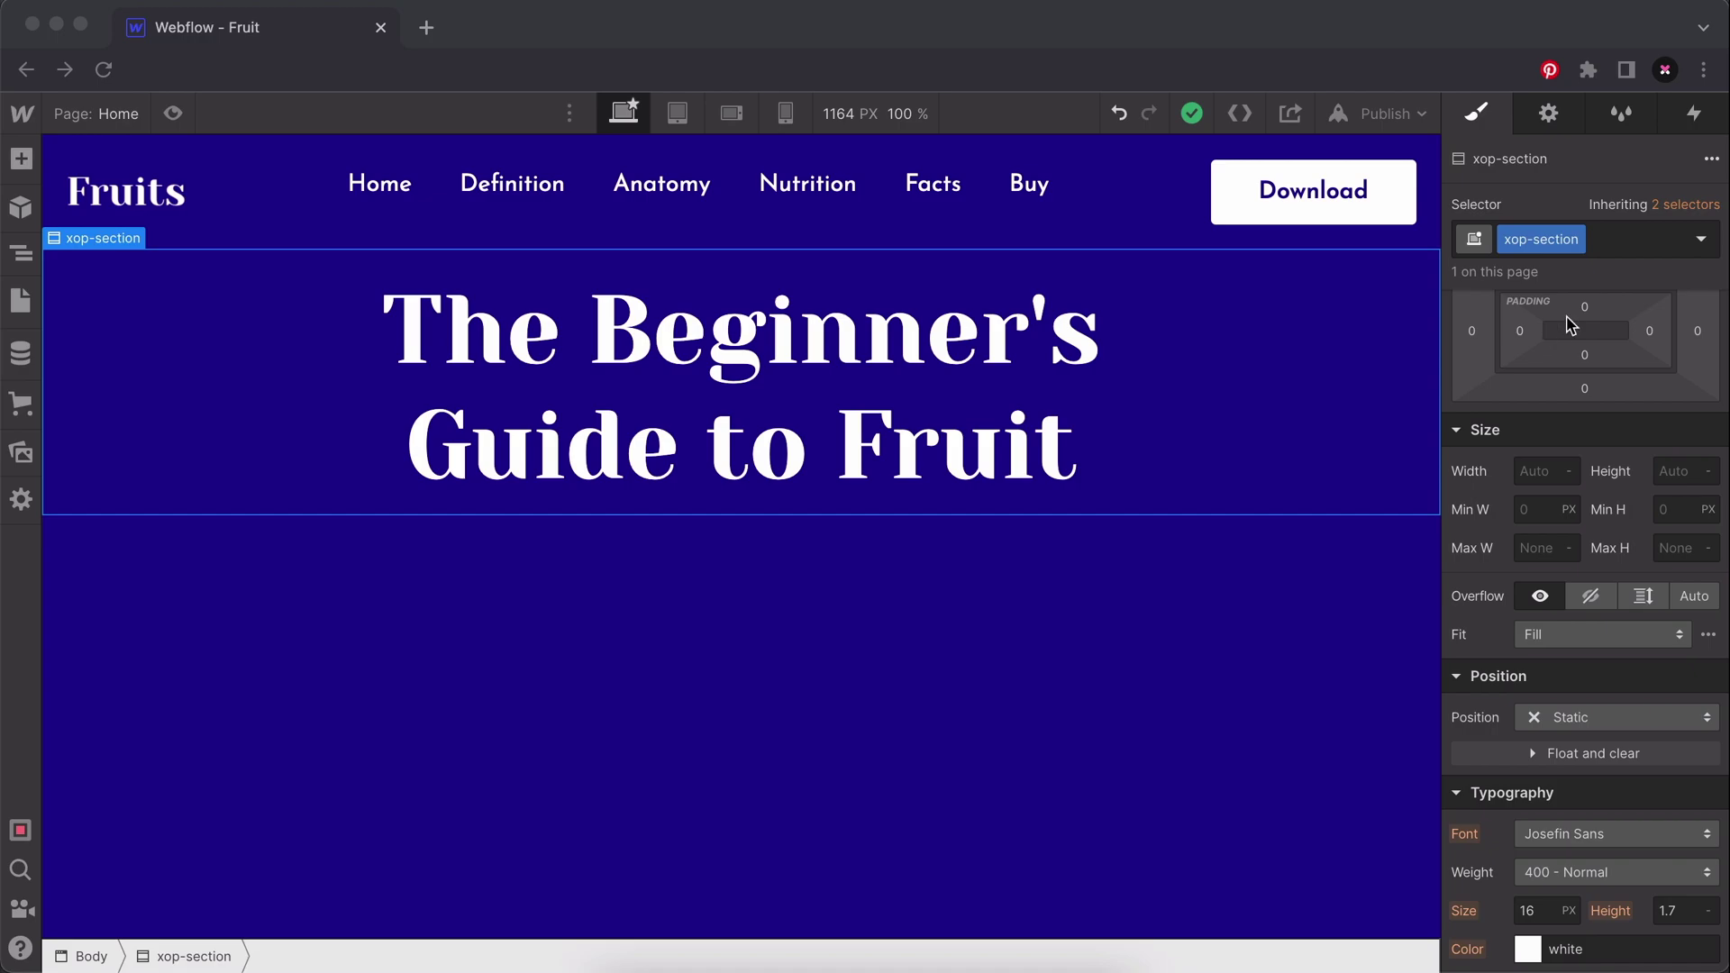
Set the xop-section's top and bottom padding to 120 px.
click(1588, 312)
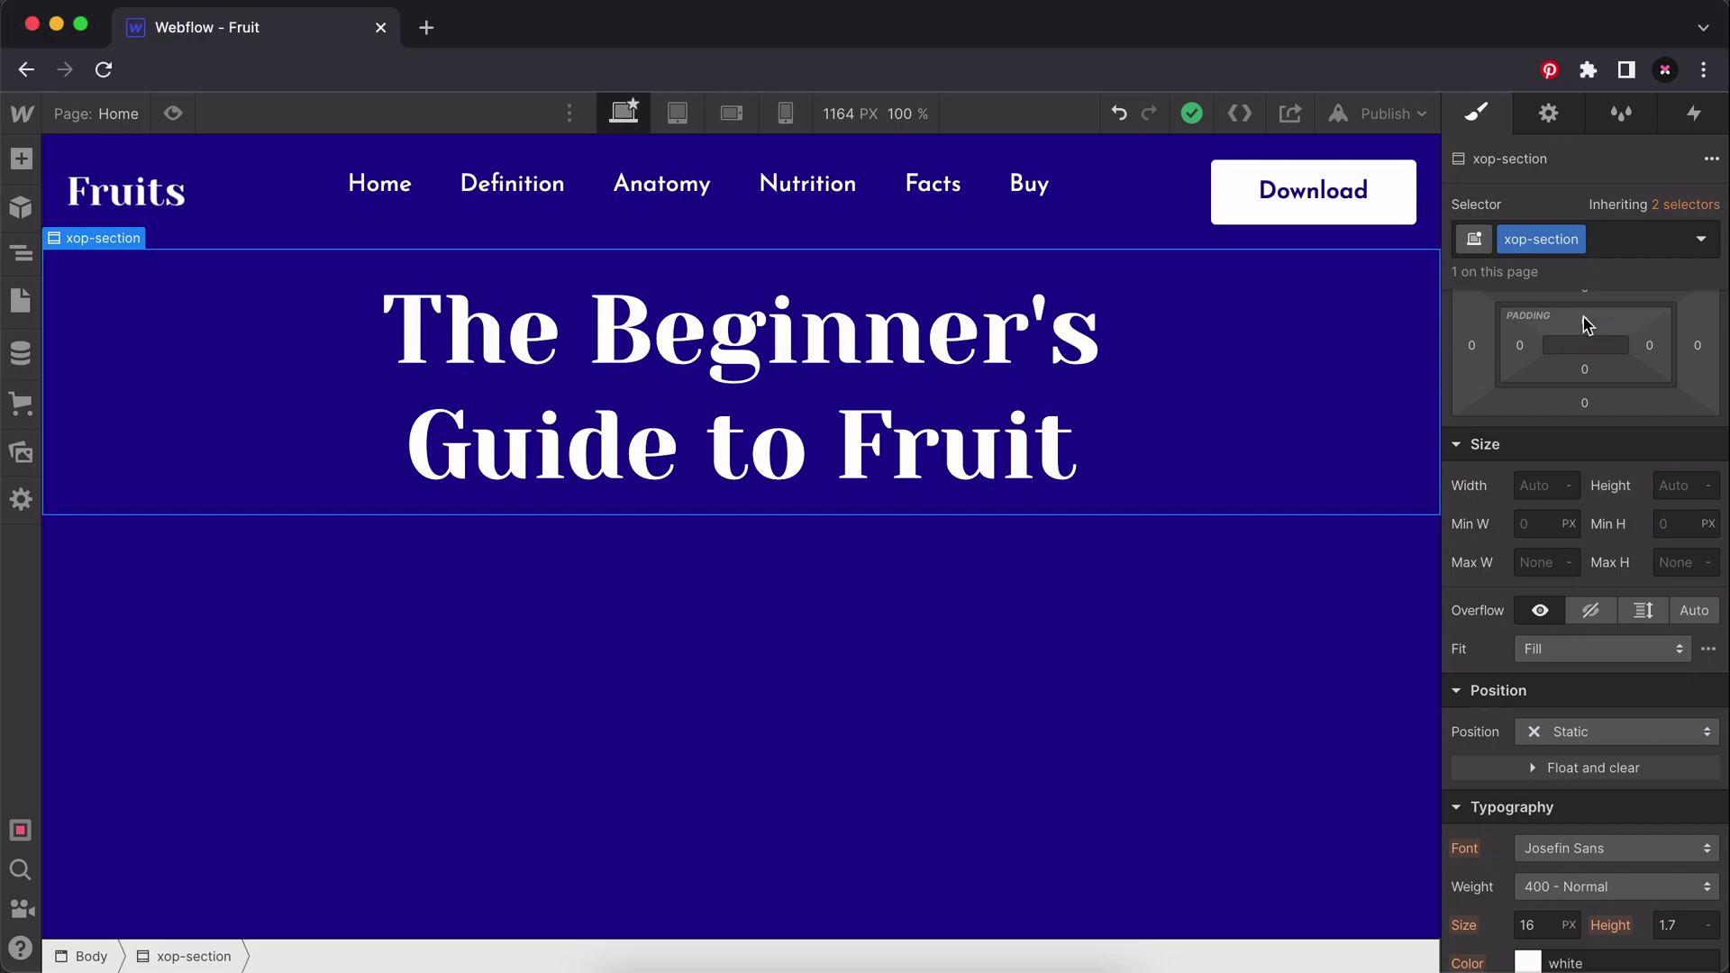
scroll(1588, 312, up, 3)
click(1584, 463)
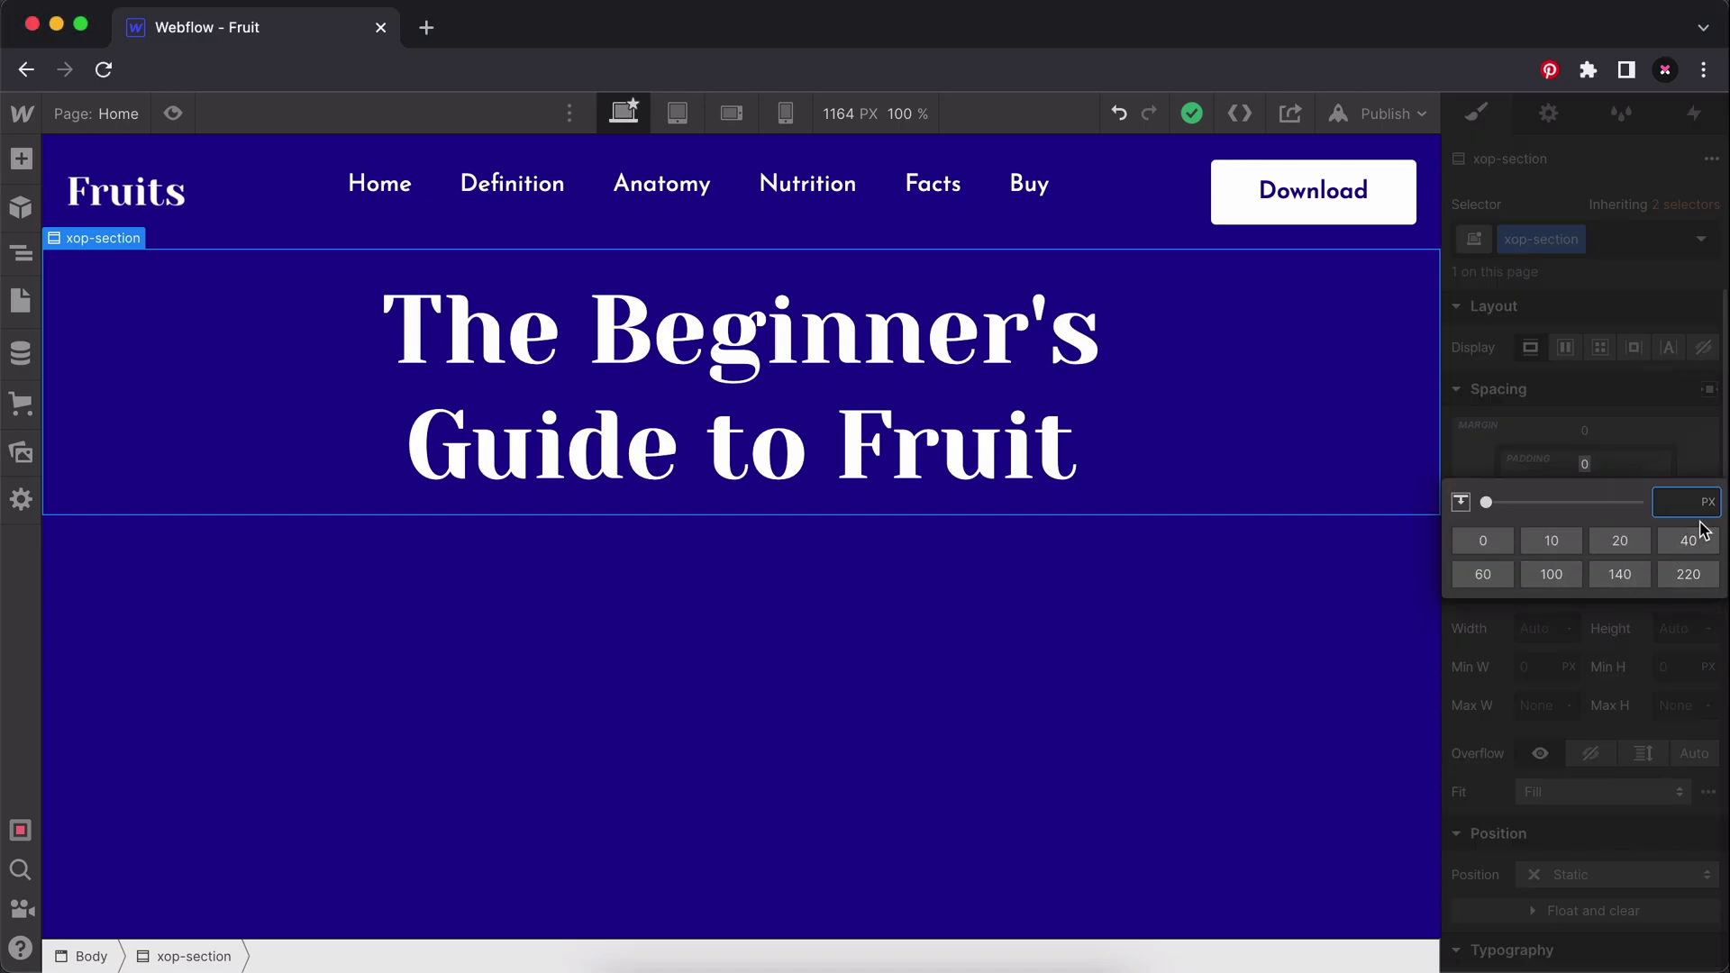
text(120)
key(Return)
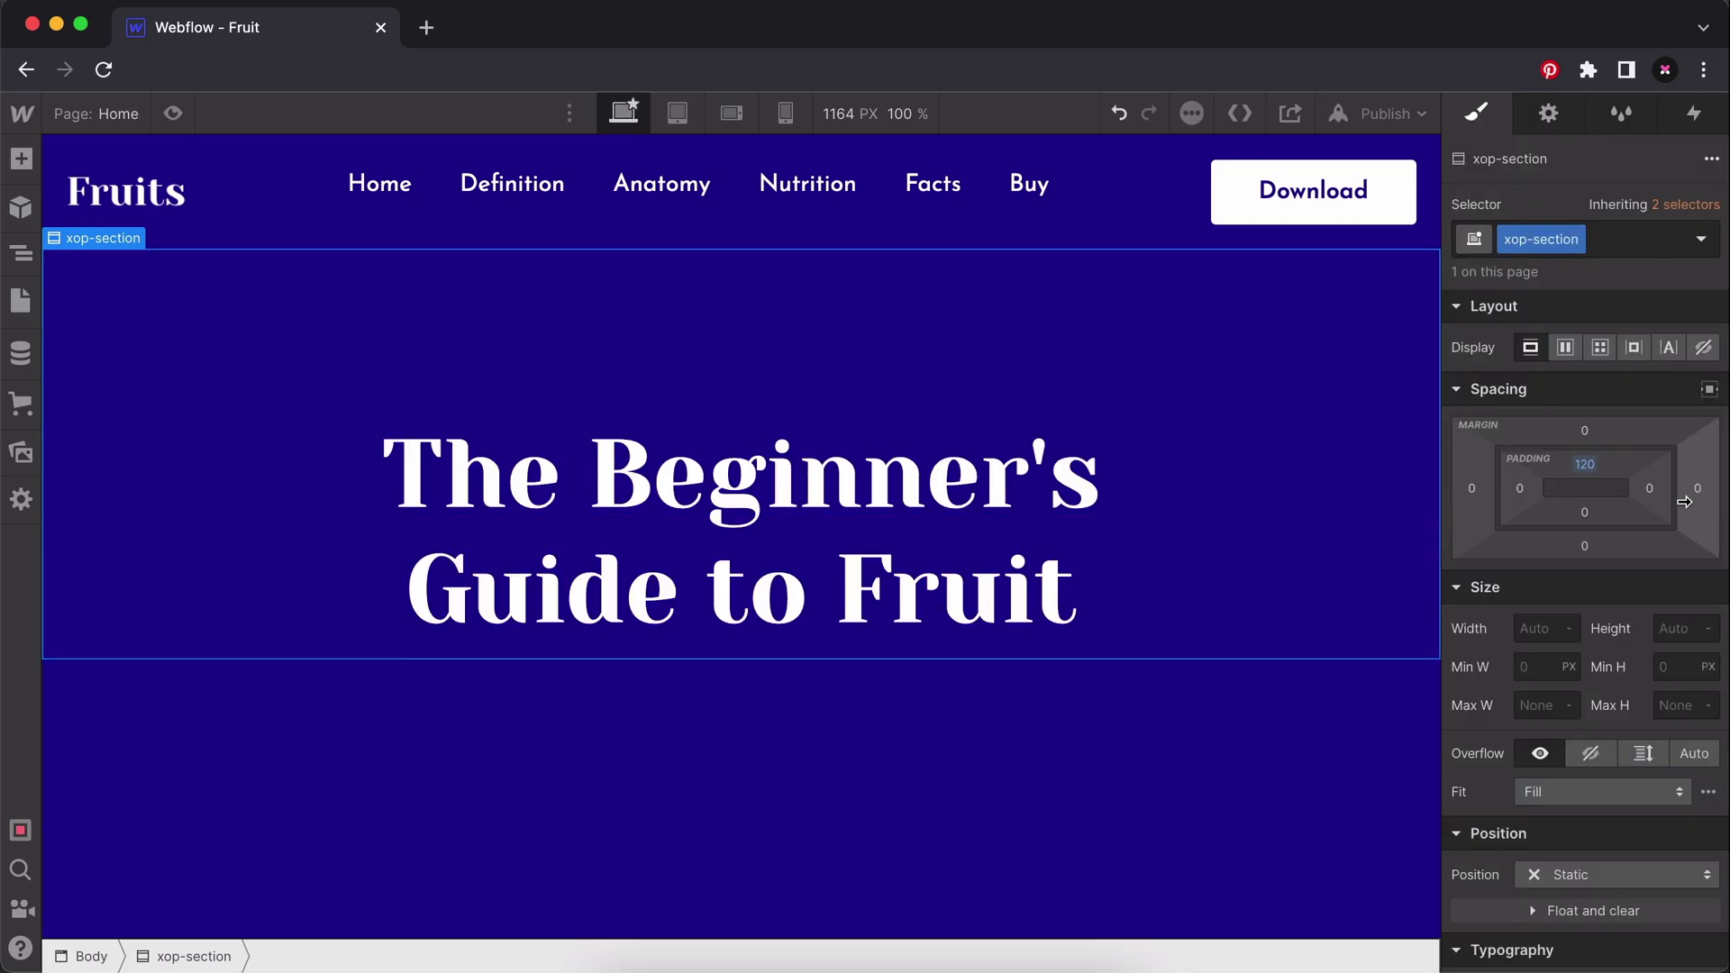
click(1584, 512)
text(120)
key(Return)
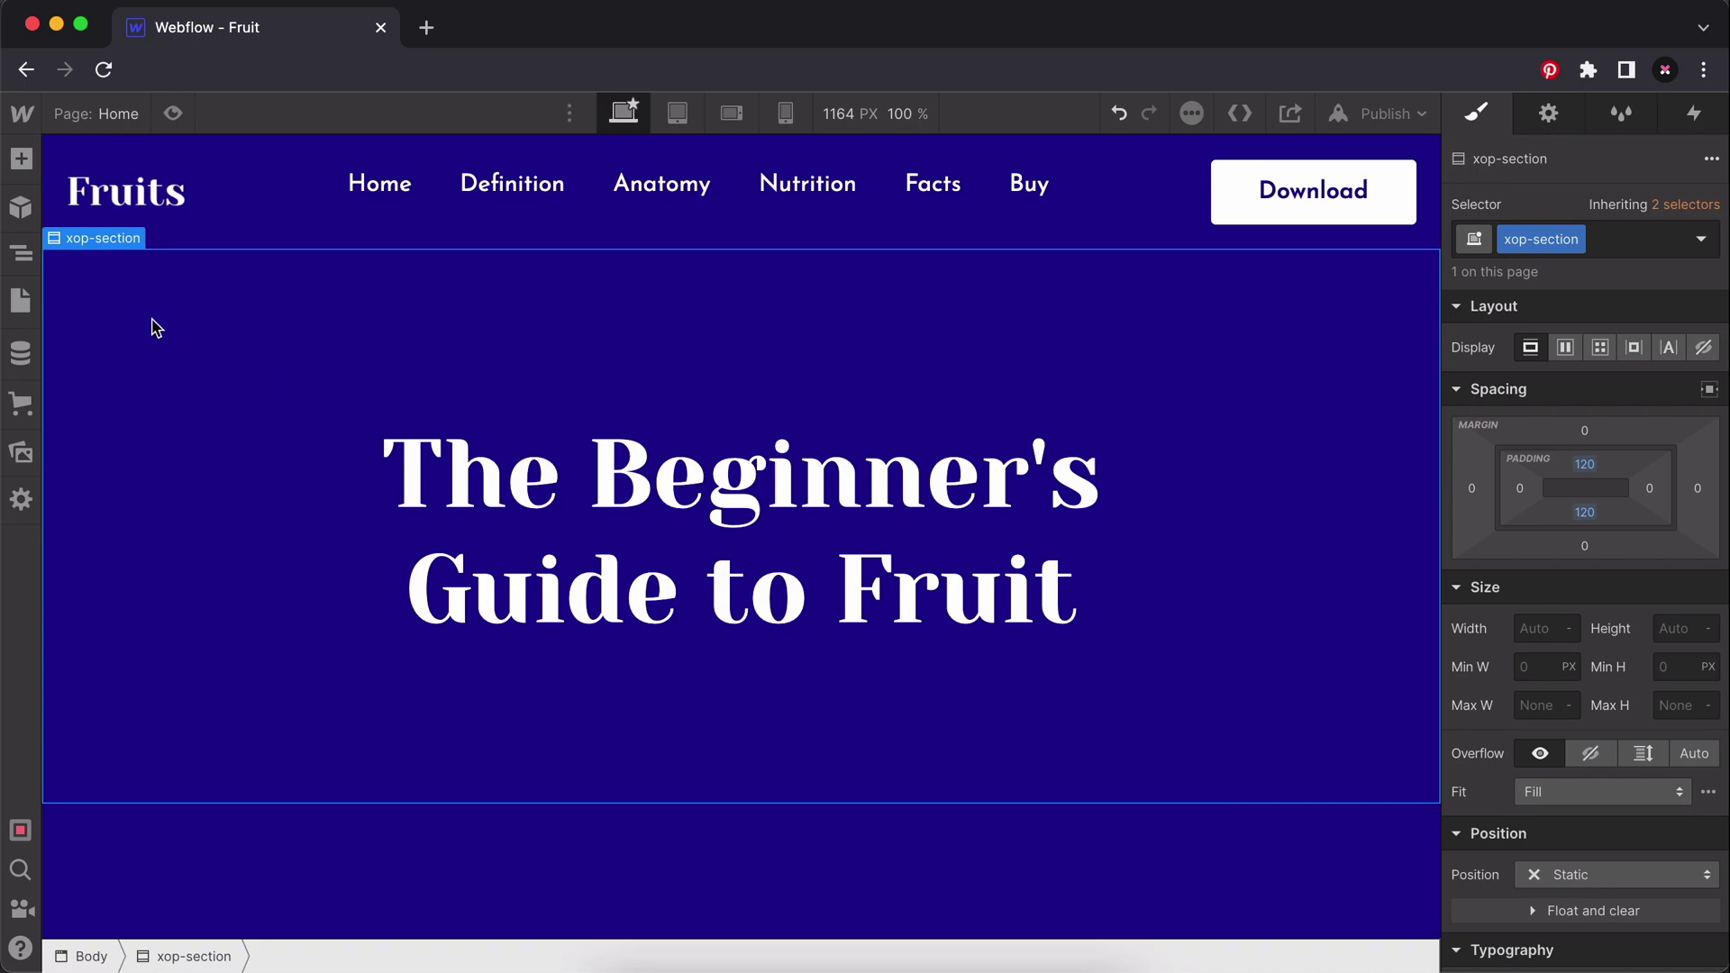
Add a text block above the heading reading 'Brought to you by xo pixel'.
click(21, 159)
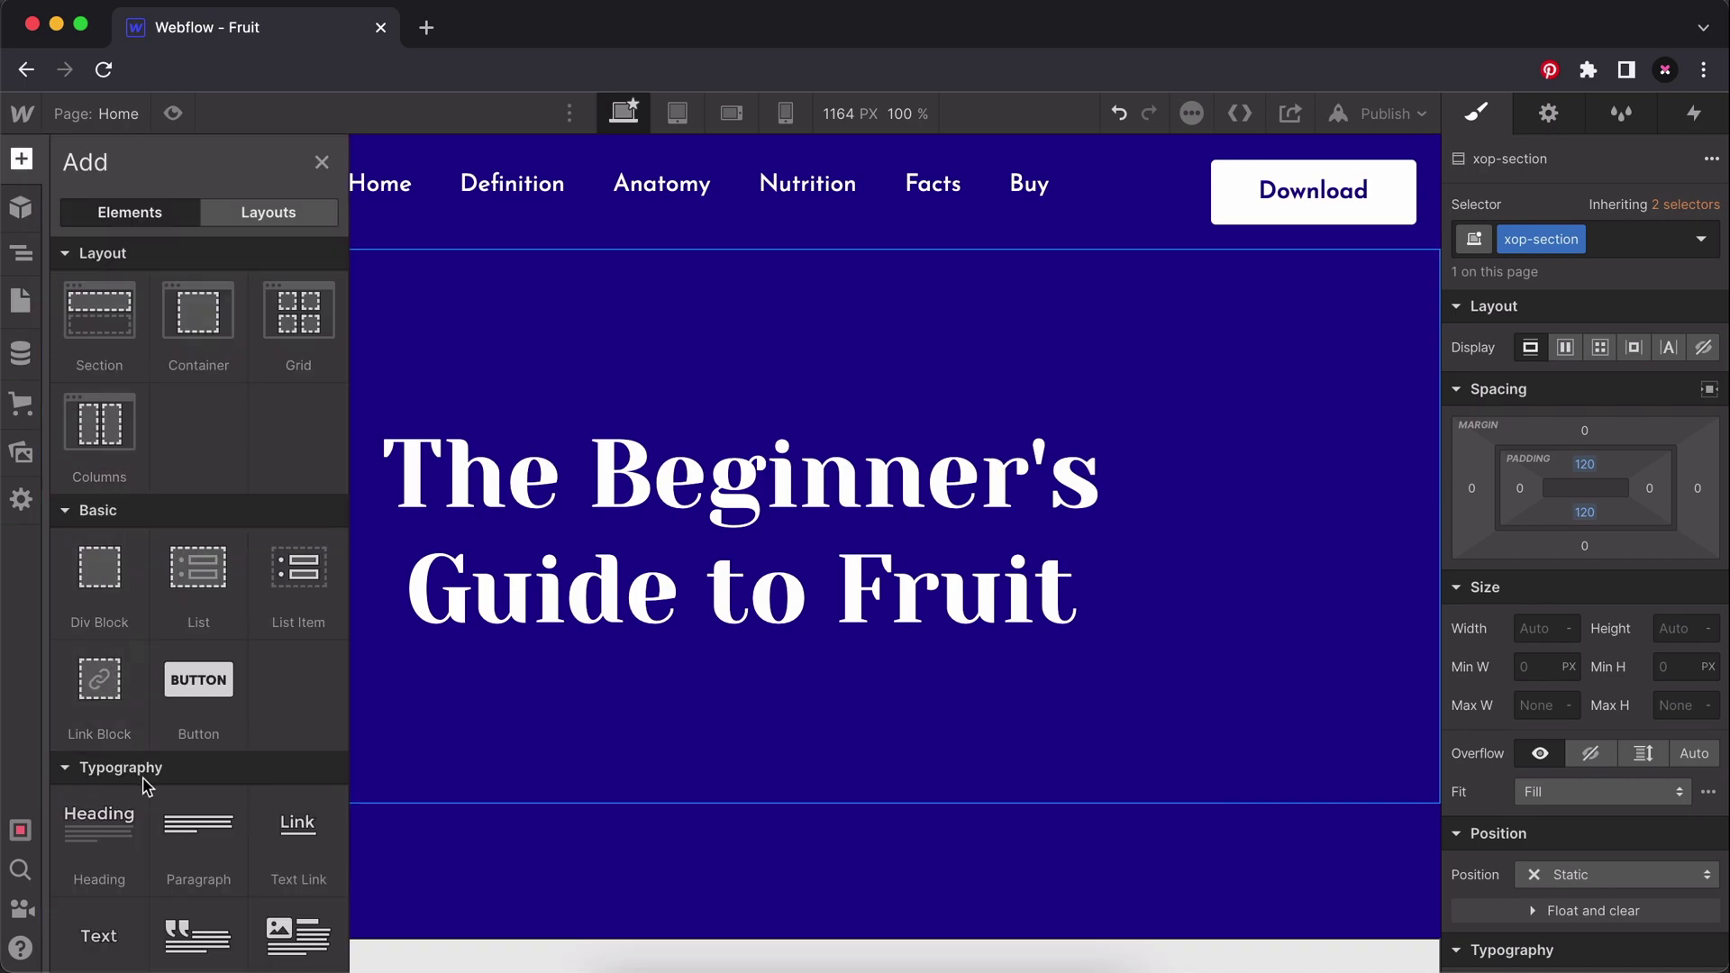
scroll(207, 721, down, 2)
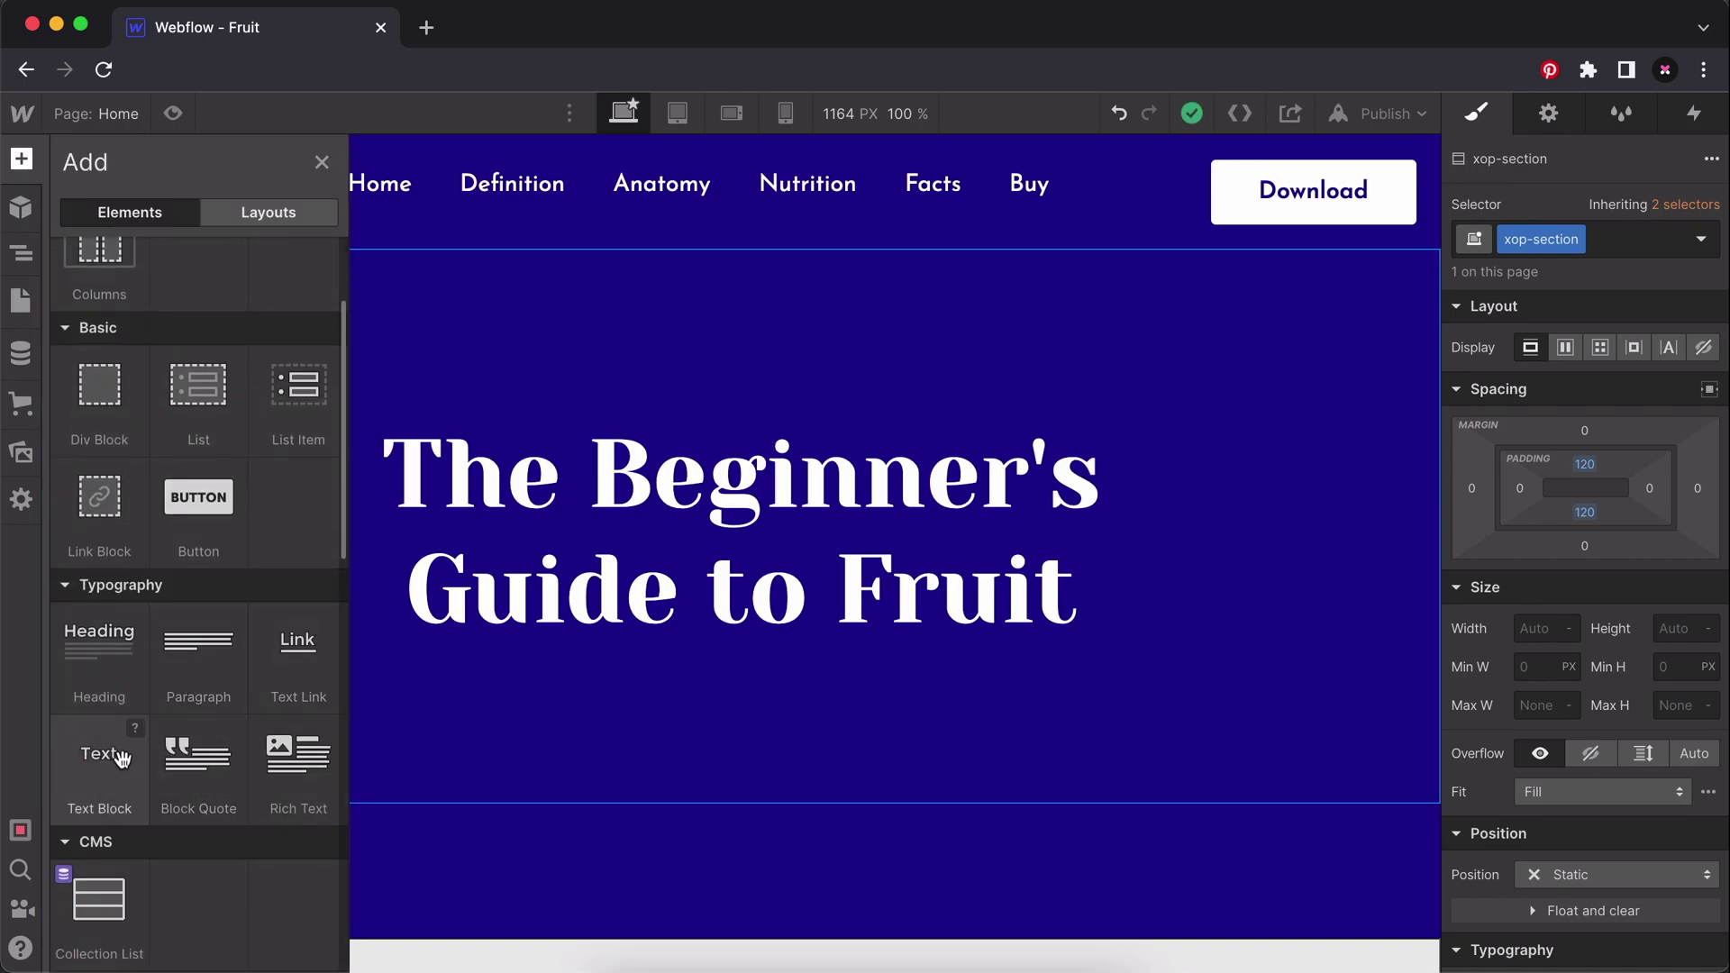
drag(117, 761, 740, 417)
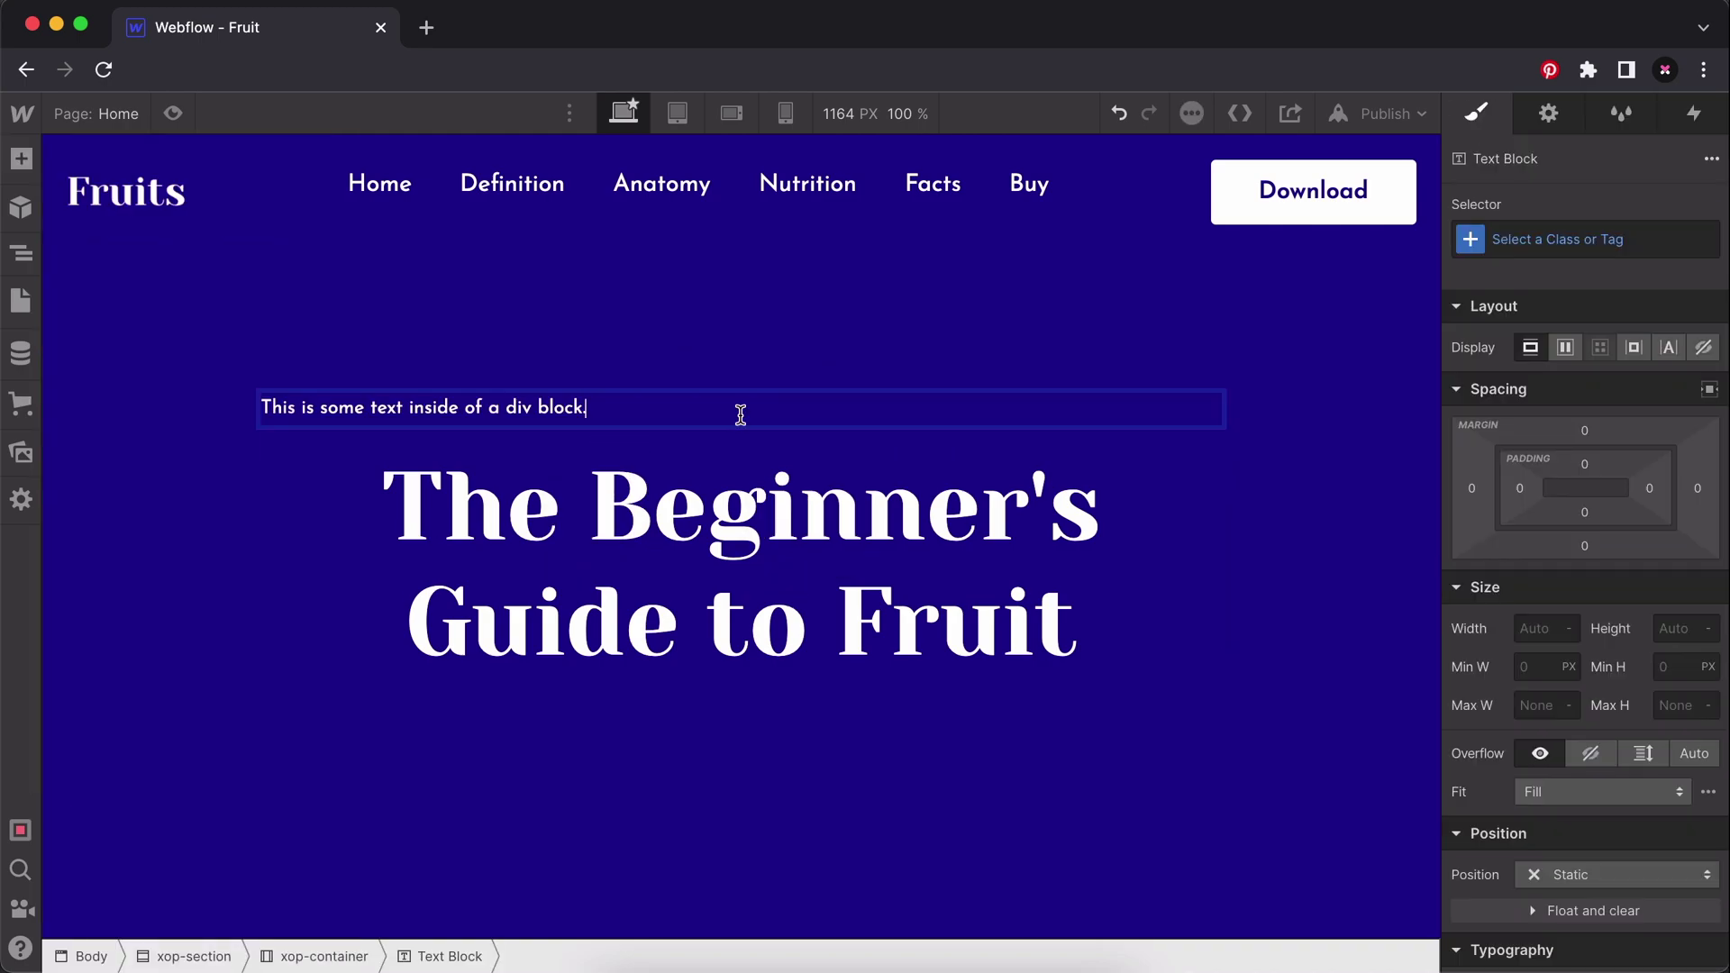
key(super+a)
text(B)
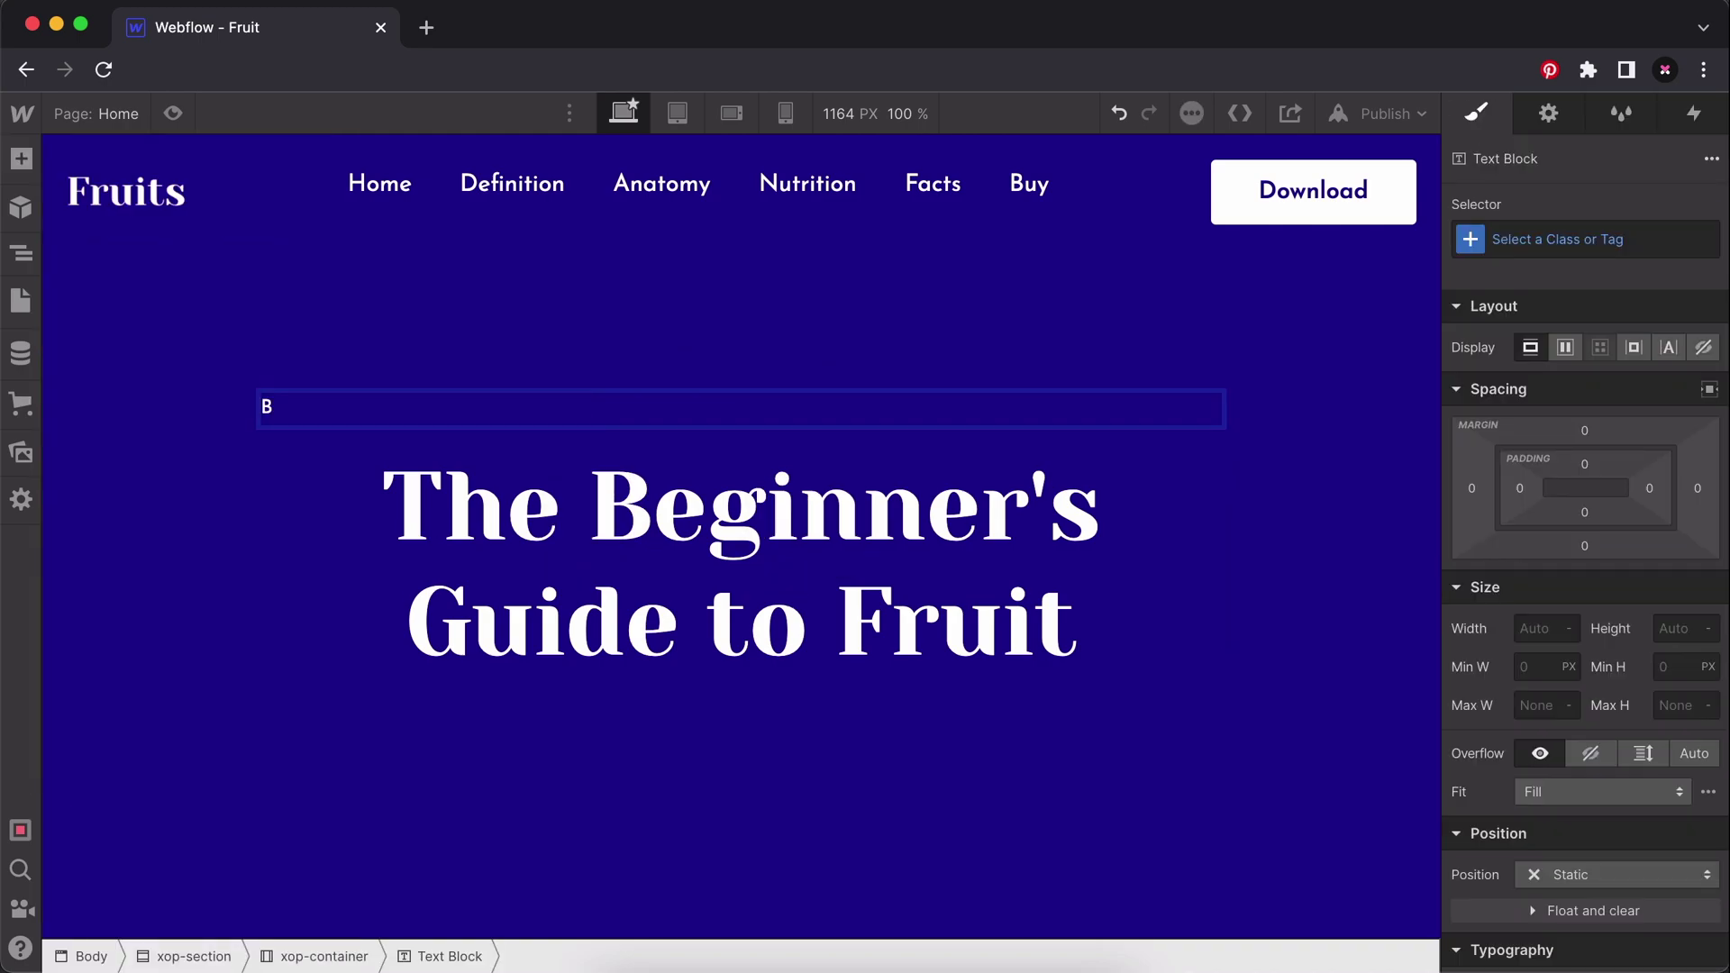
text(rought to you by xo pixel)
click(690, 435)
click(689, 422)
Centre the eyebrow text, make it all caps, and set letter spacing to 0.2rem.
scroll(1558, 676, down, 5)
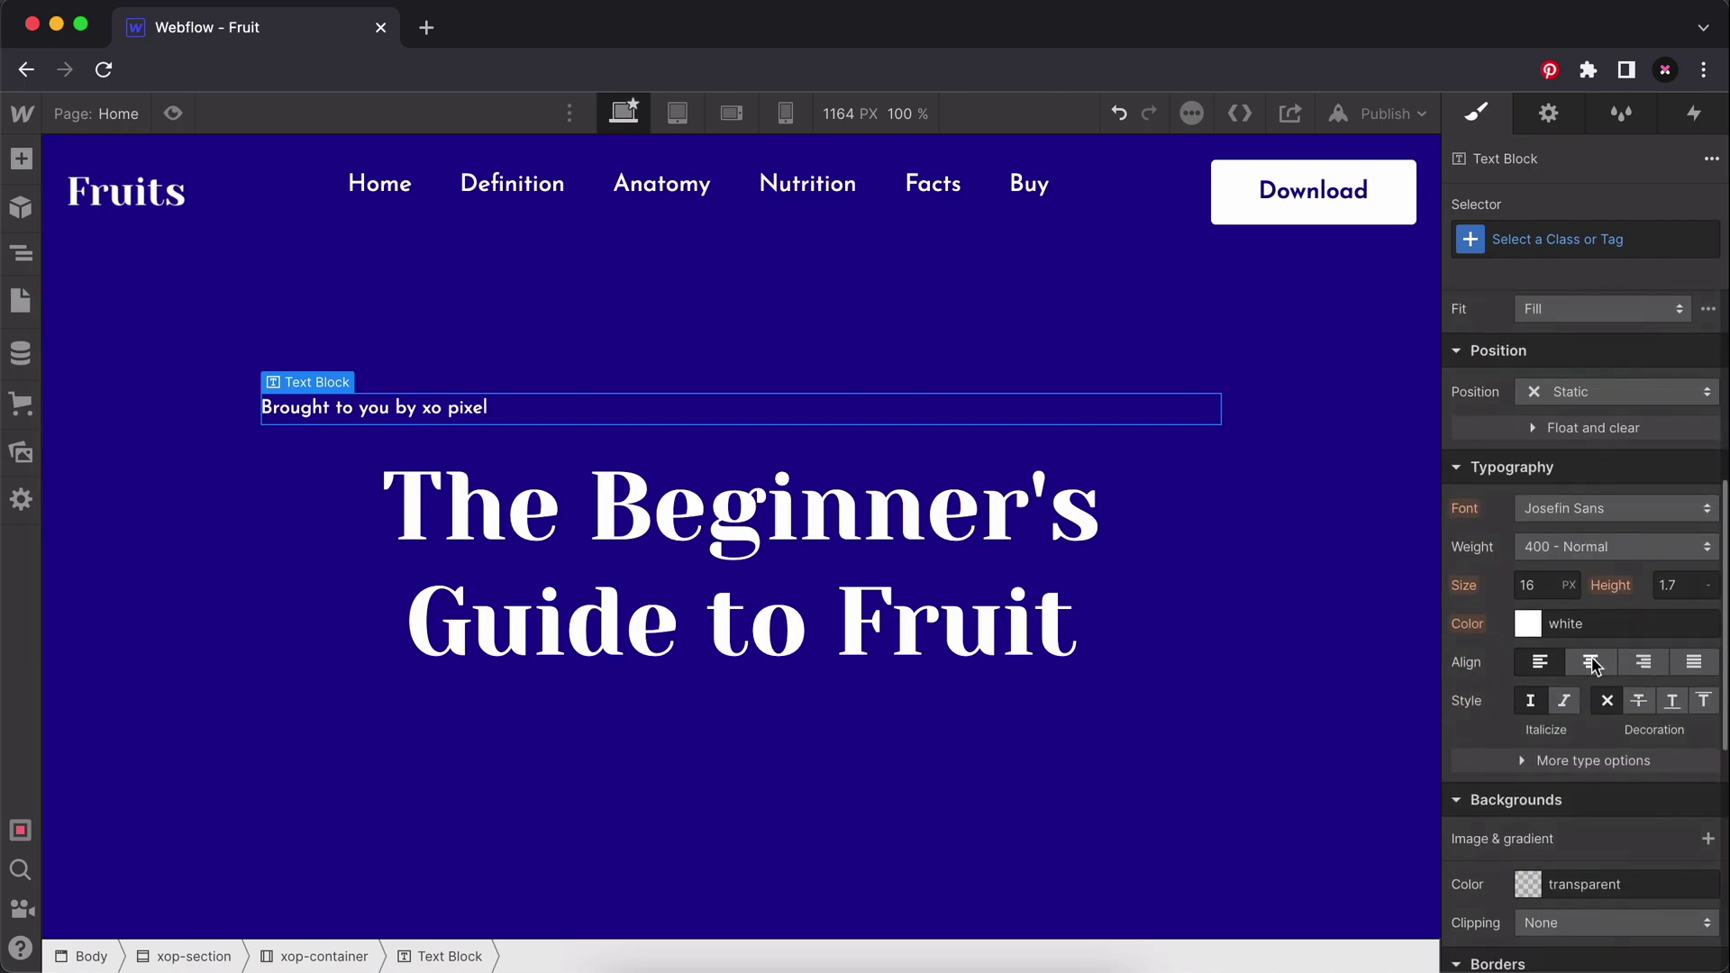
click(1590, 663)
scroll(1578, 695, down, 2)
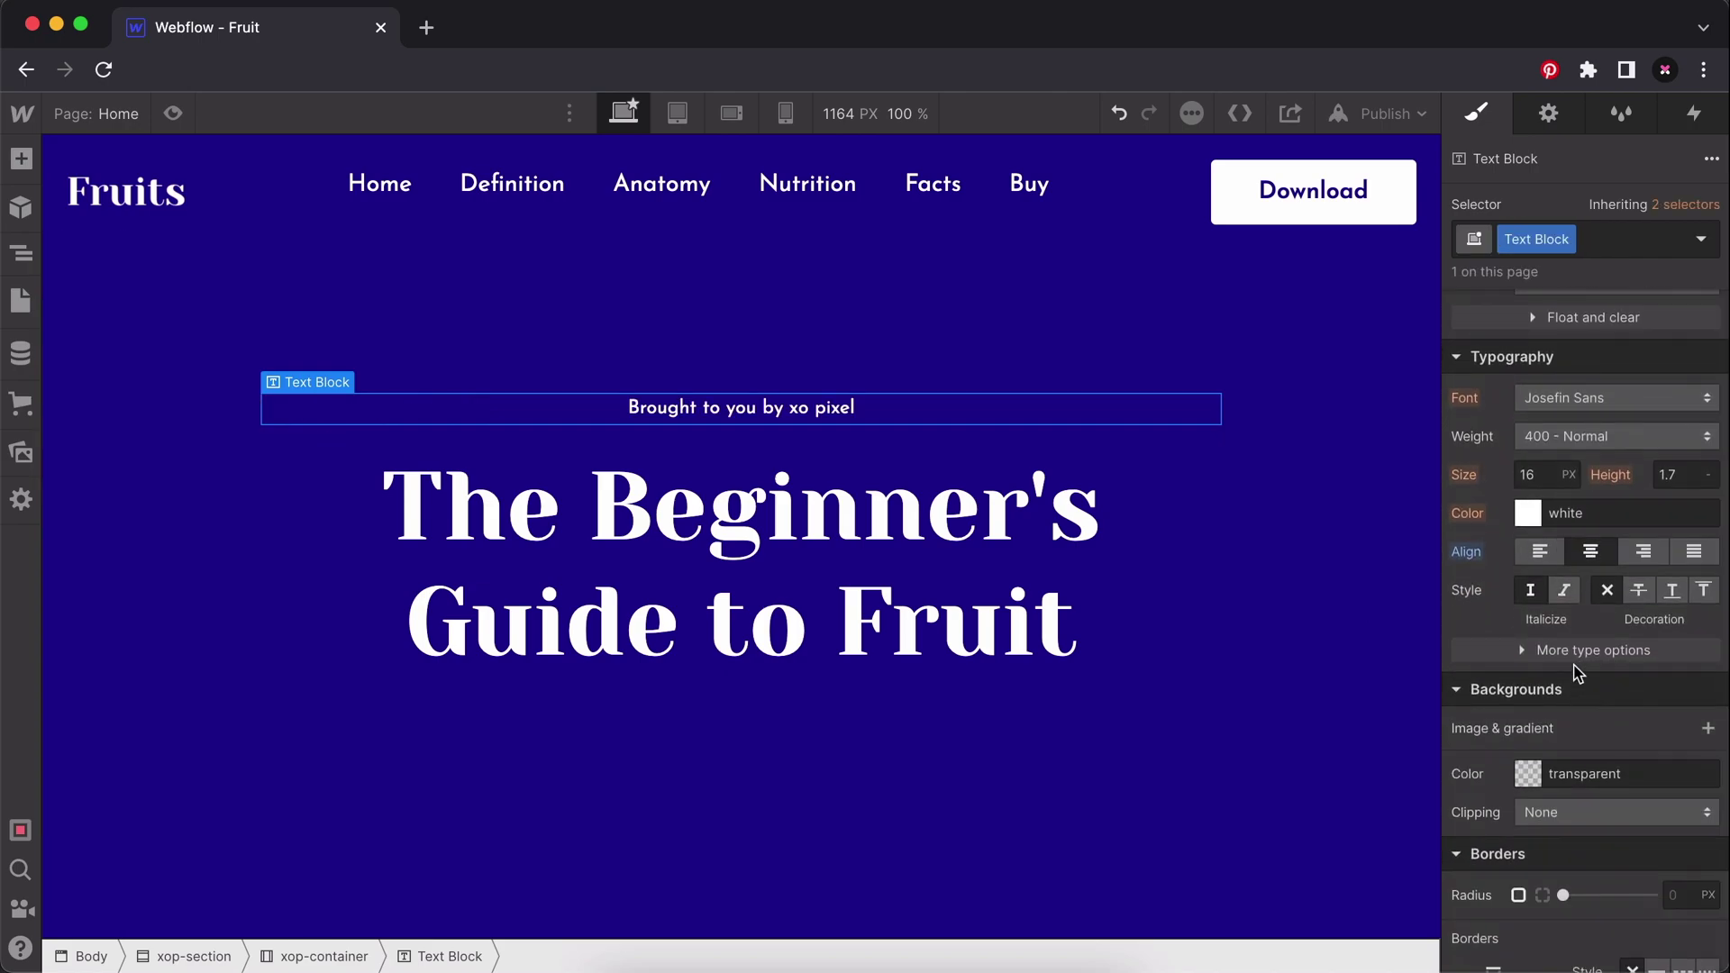
click(1532, 650)
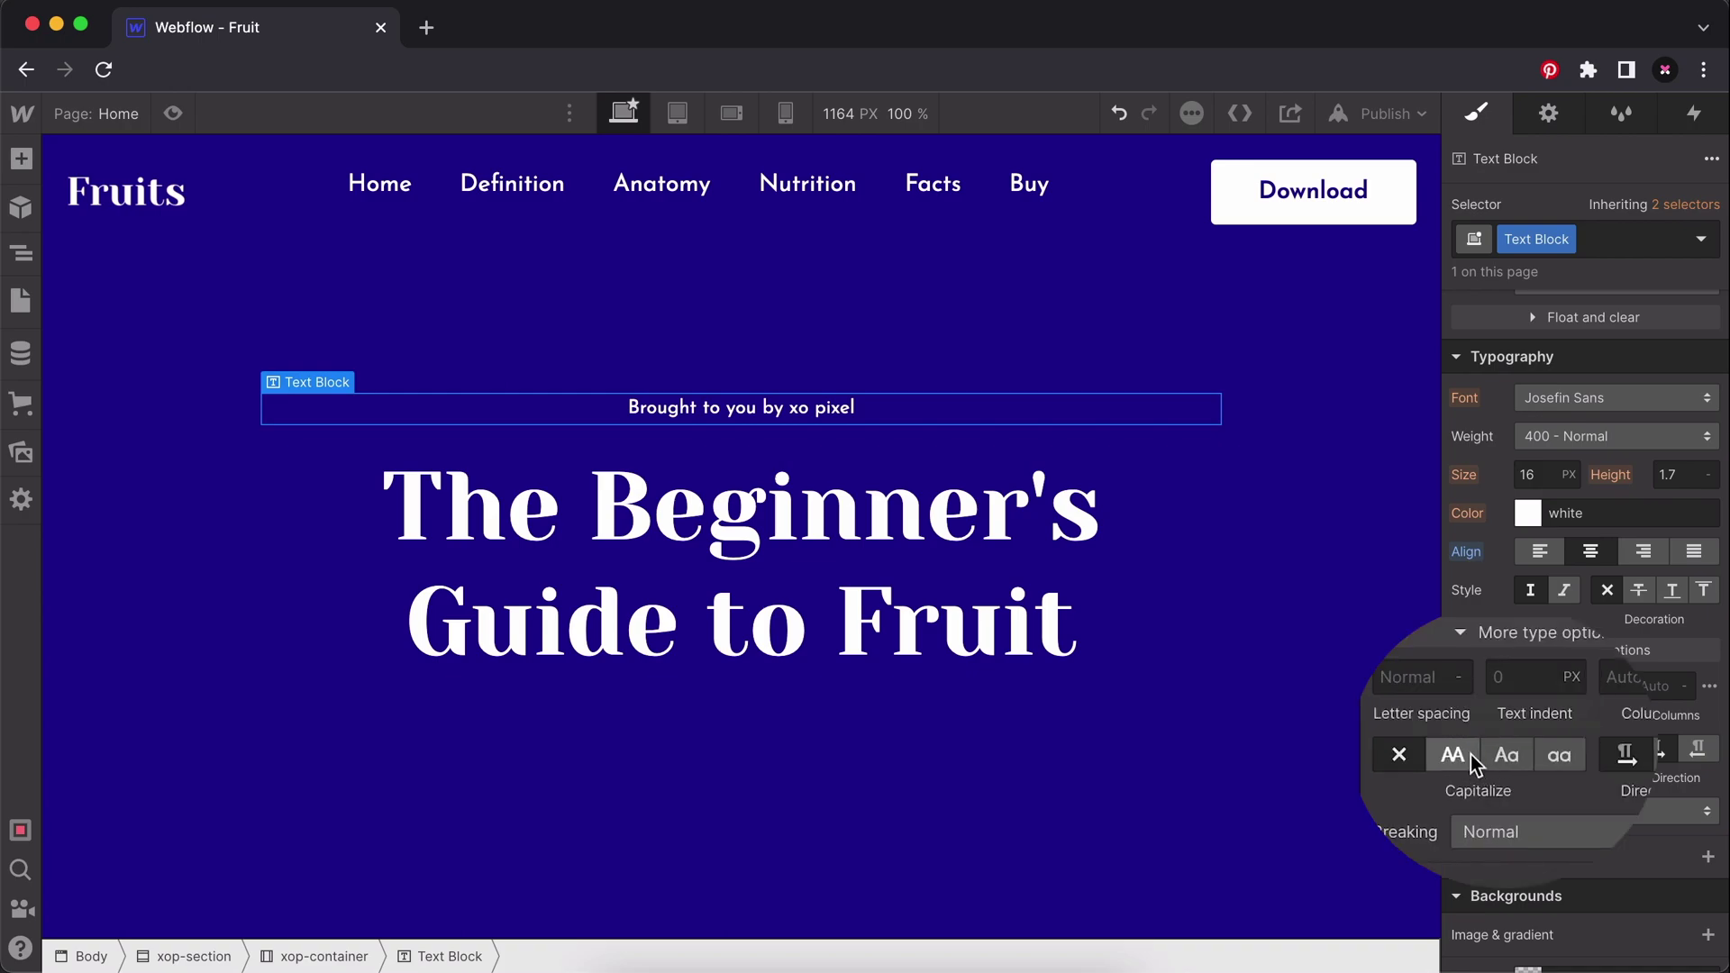
click(1461, 751)
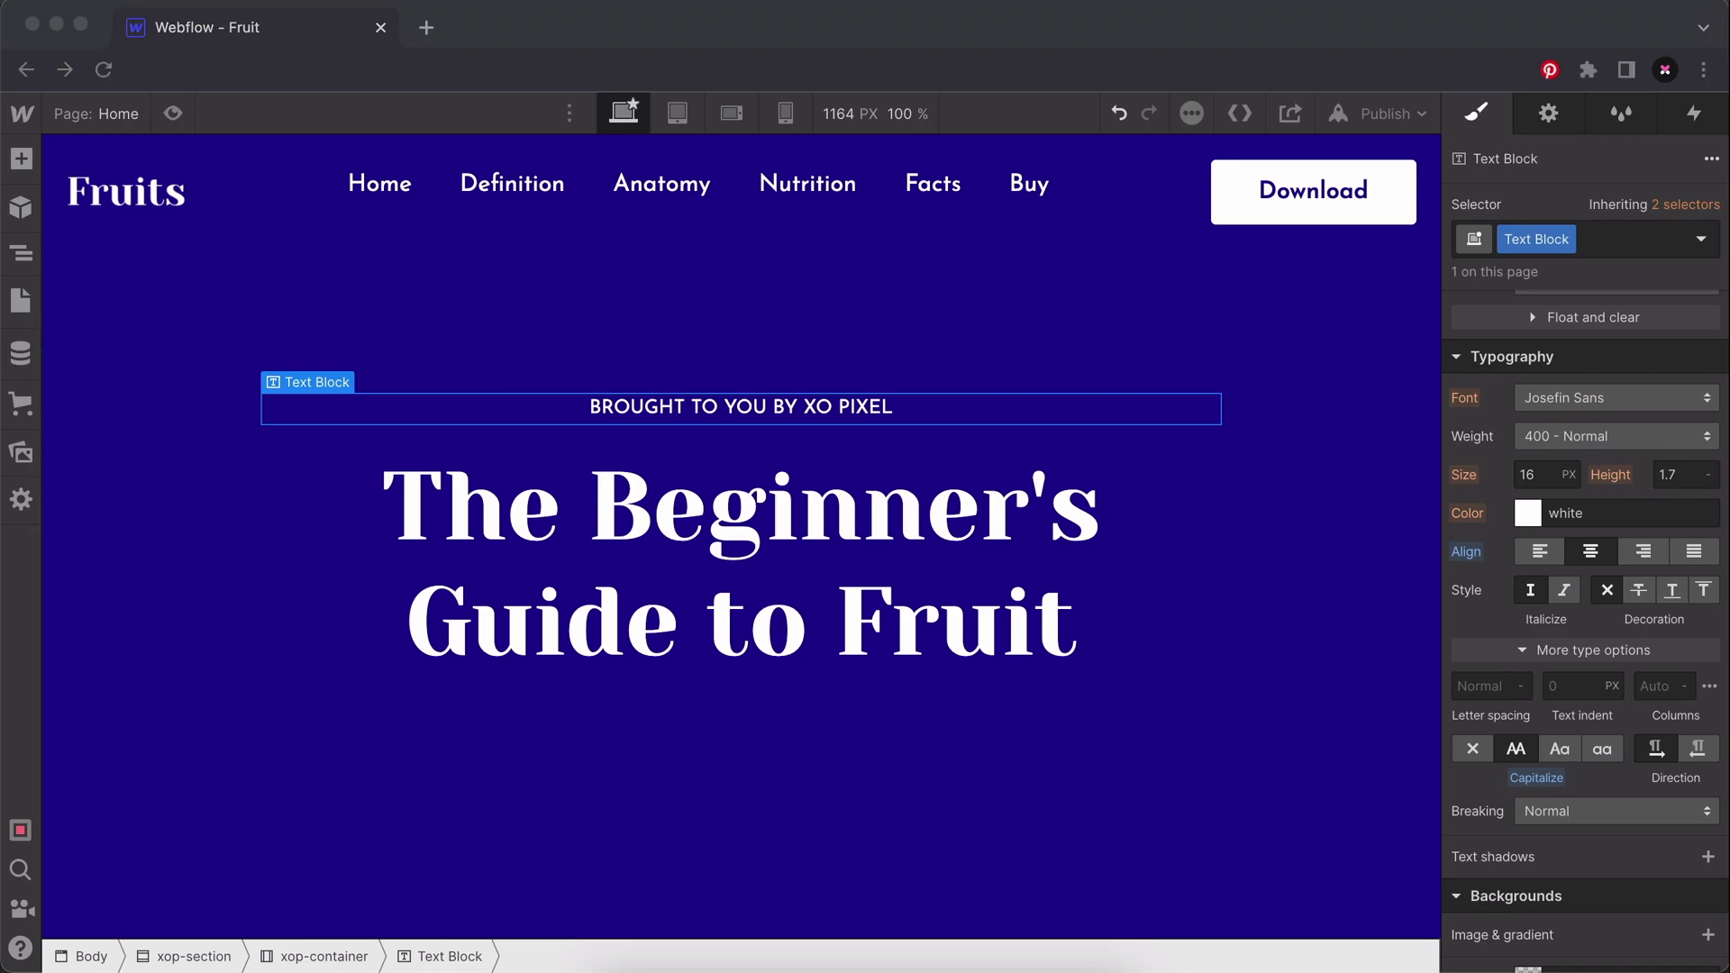
click(1495, 686)
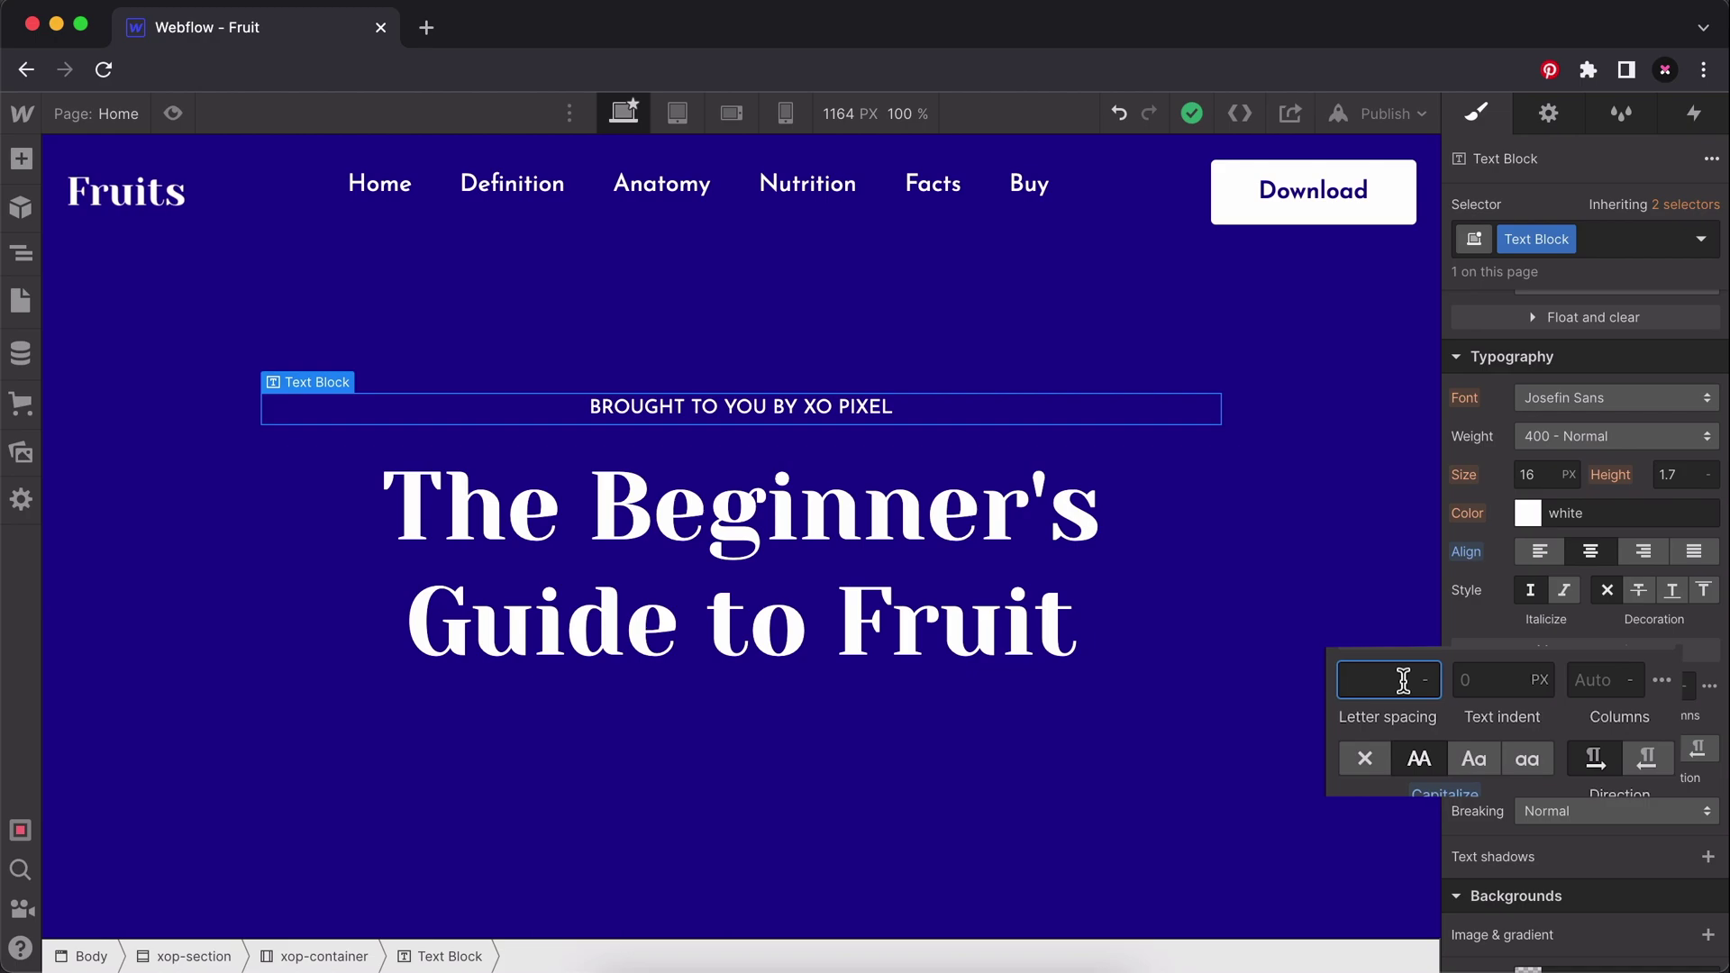
text(0.2rem)
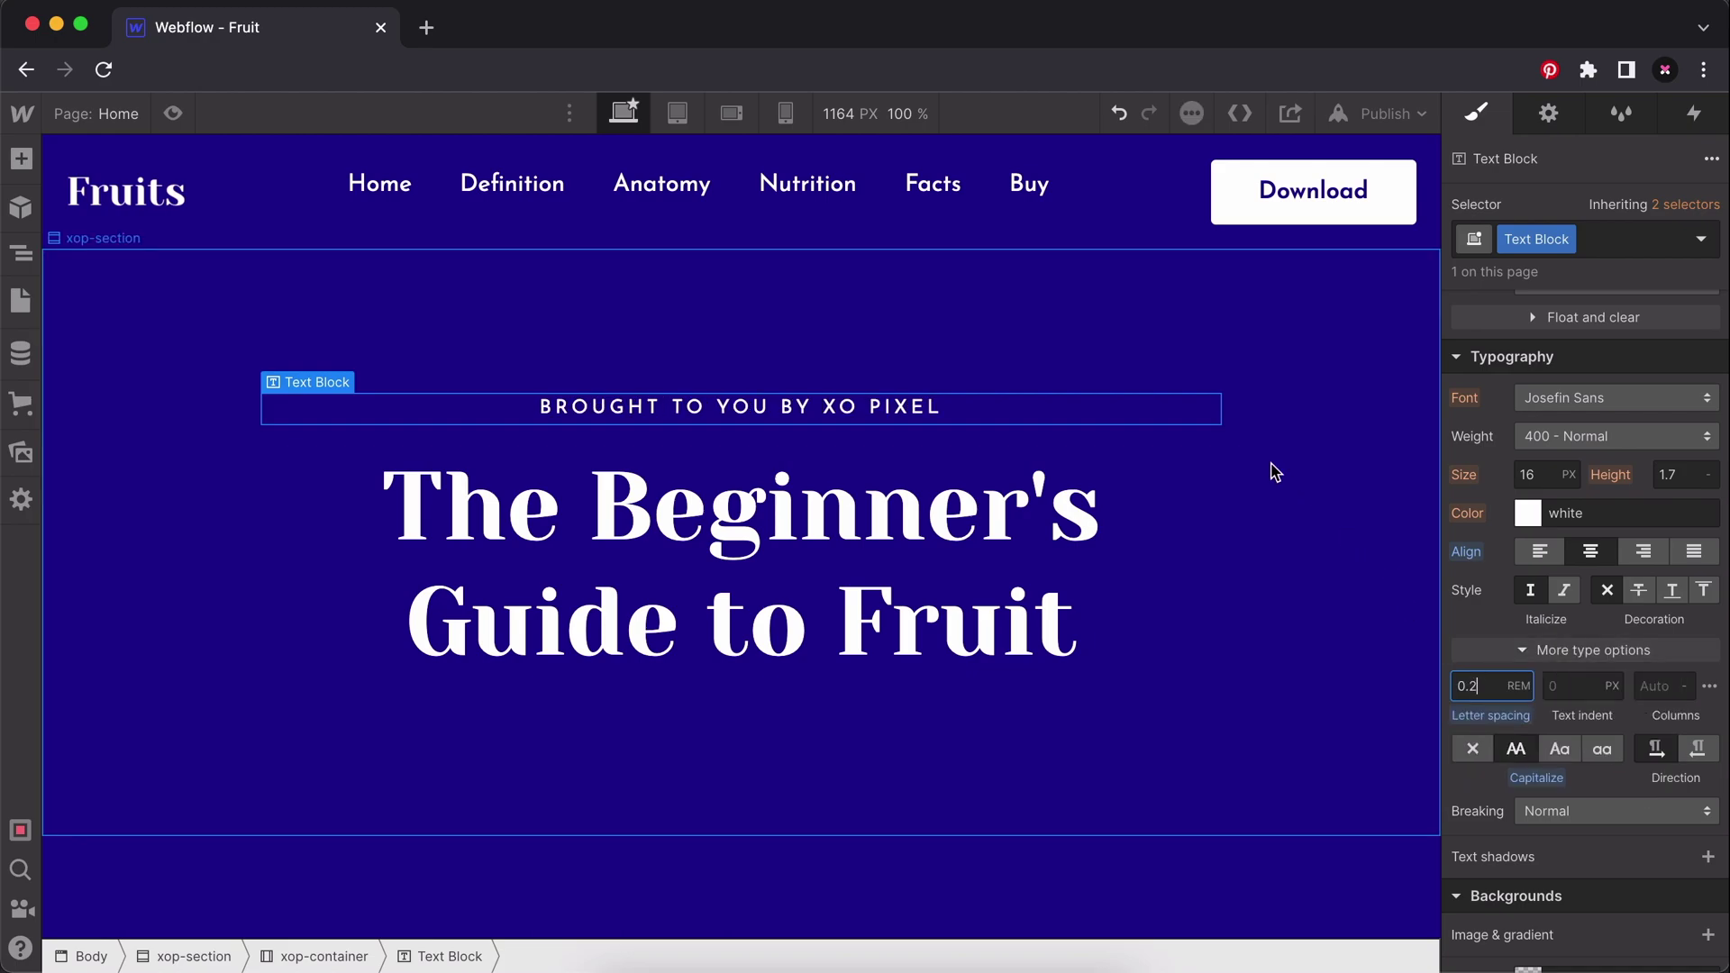
click(1272, 419)
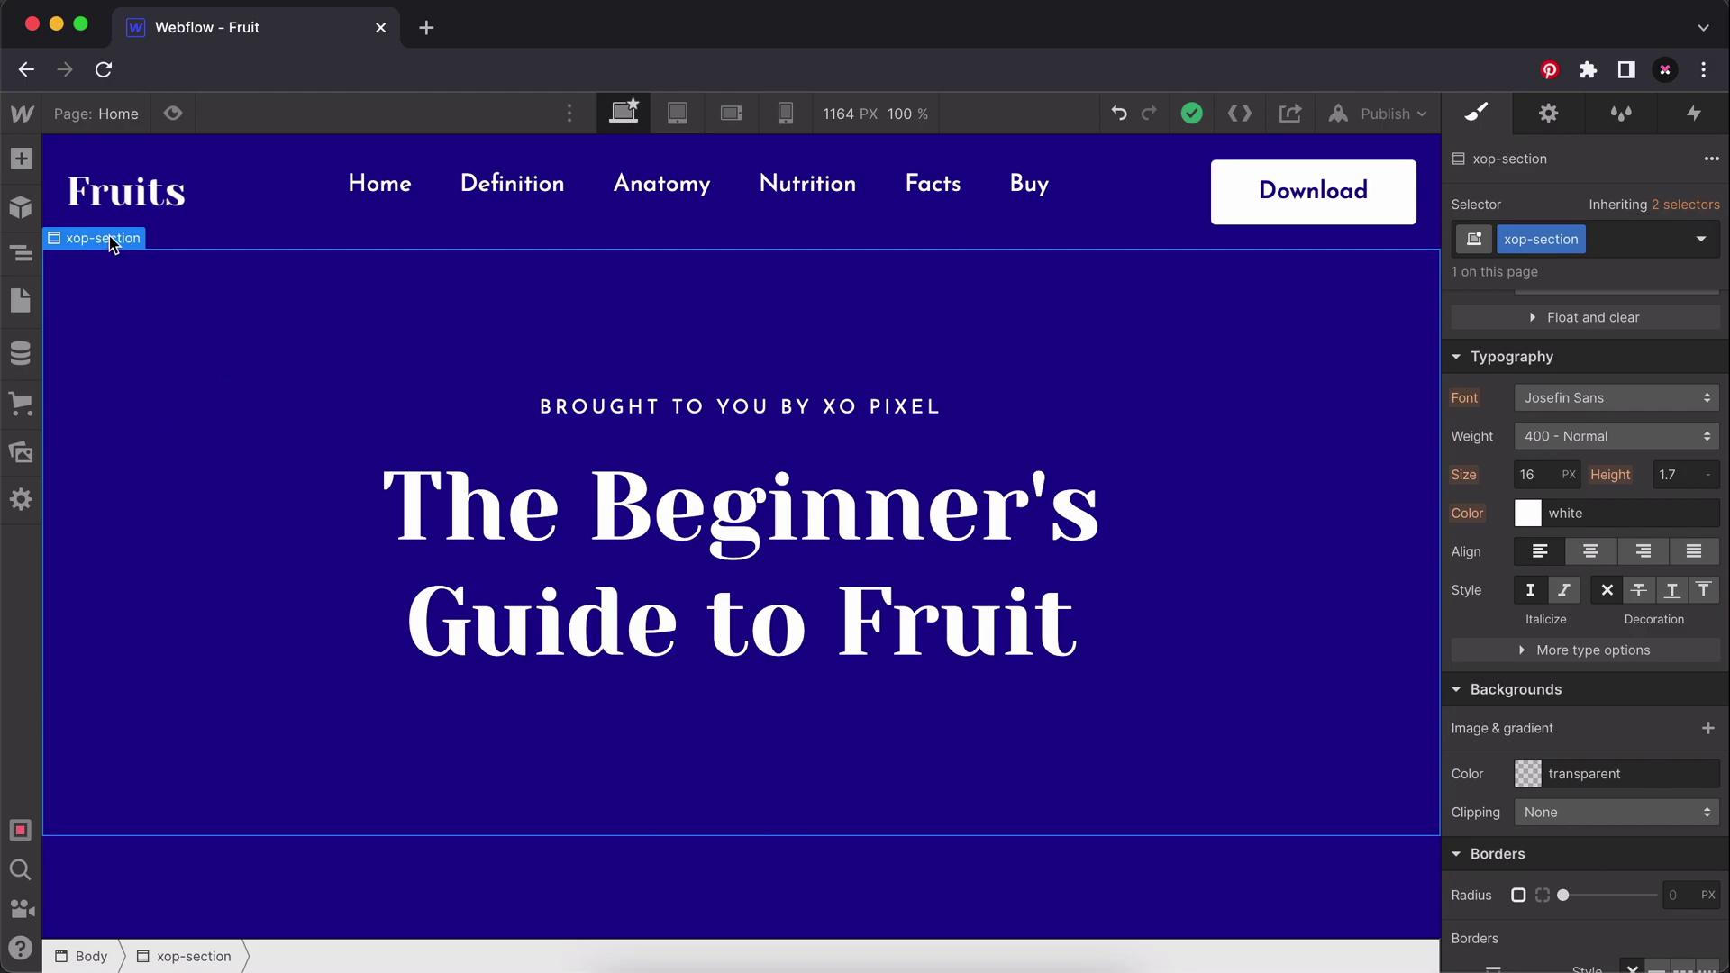
scroll(1633, 776, down, 4)
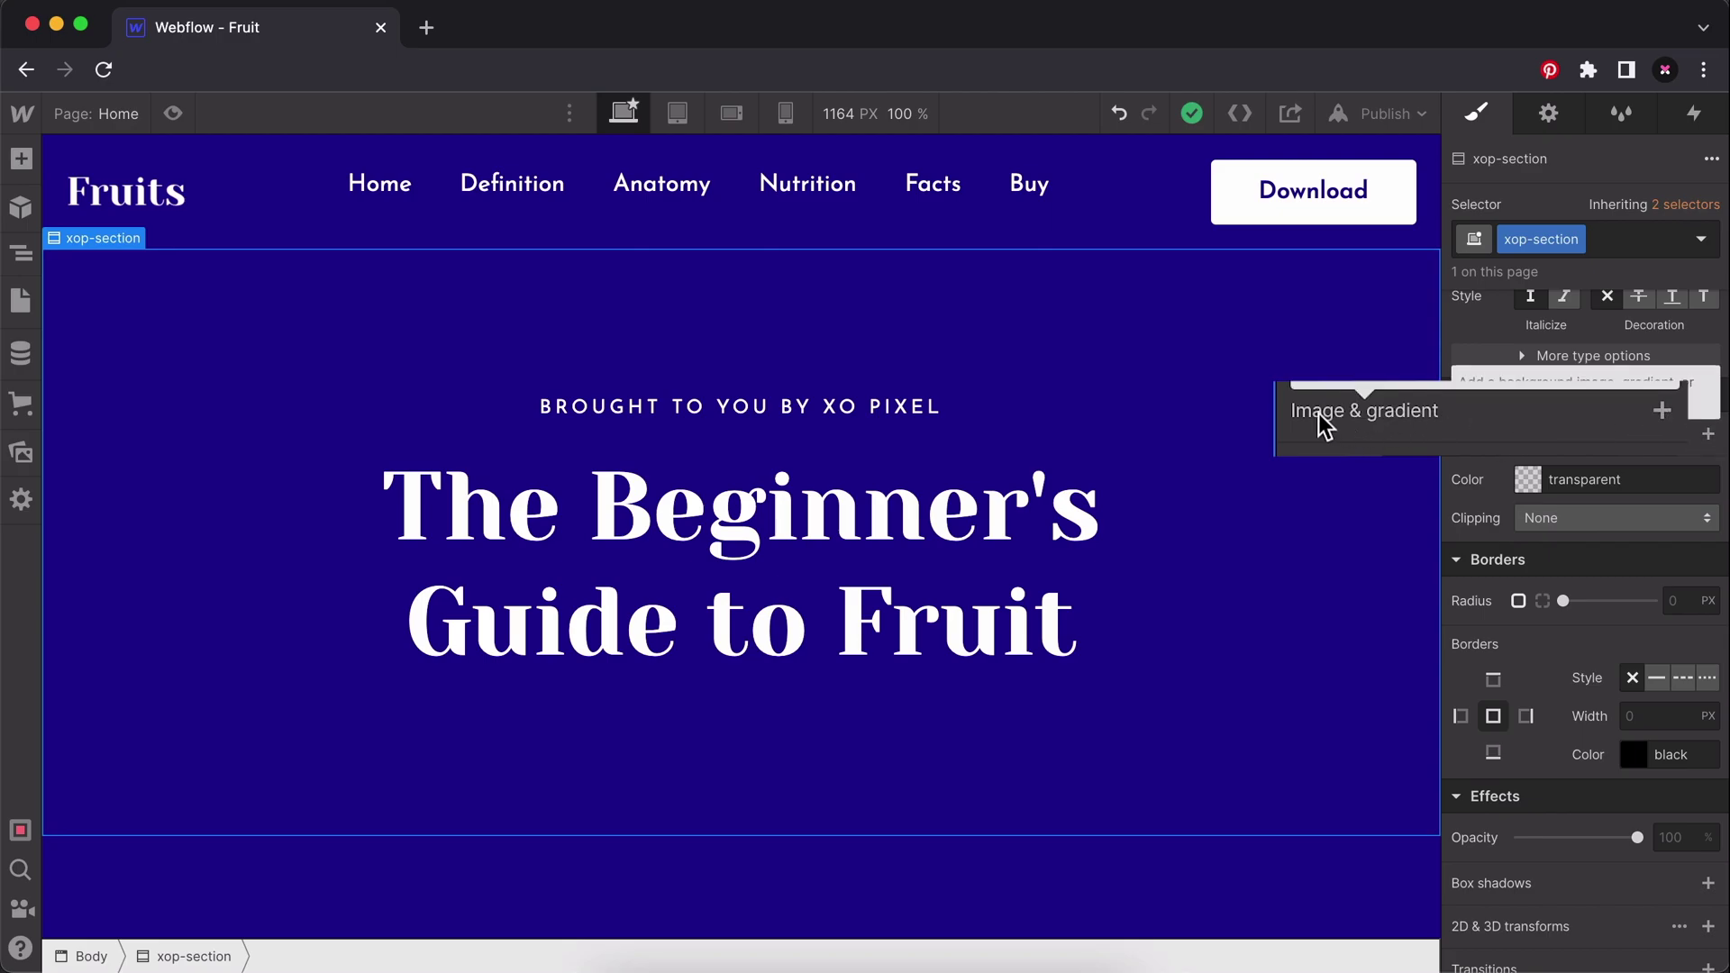
click(1708, 435)
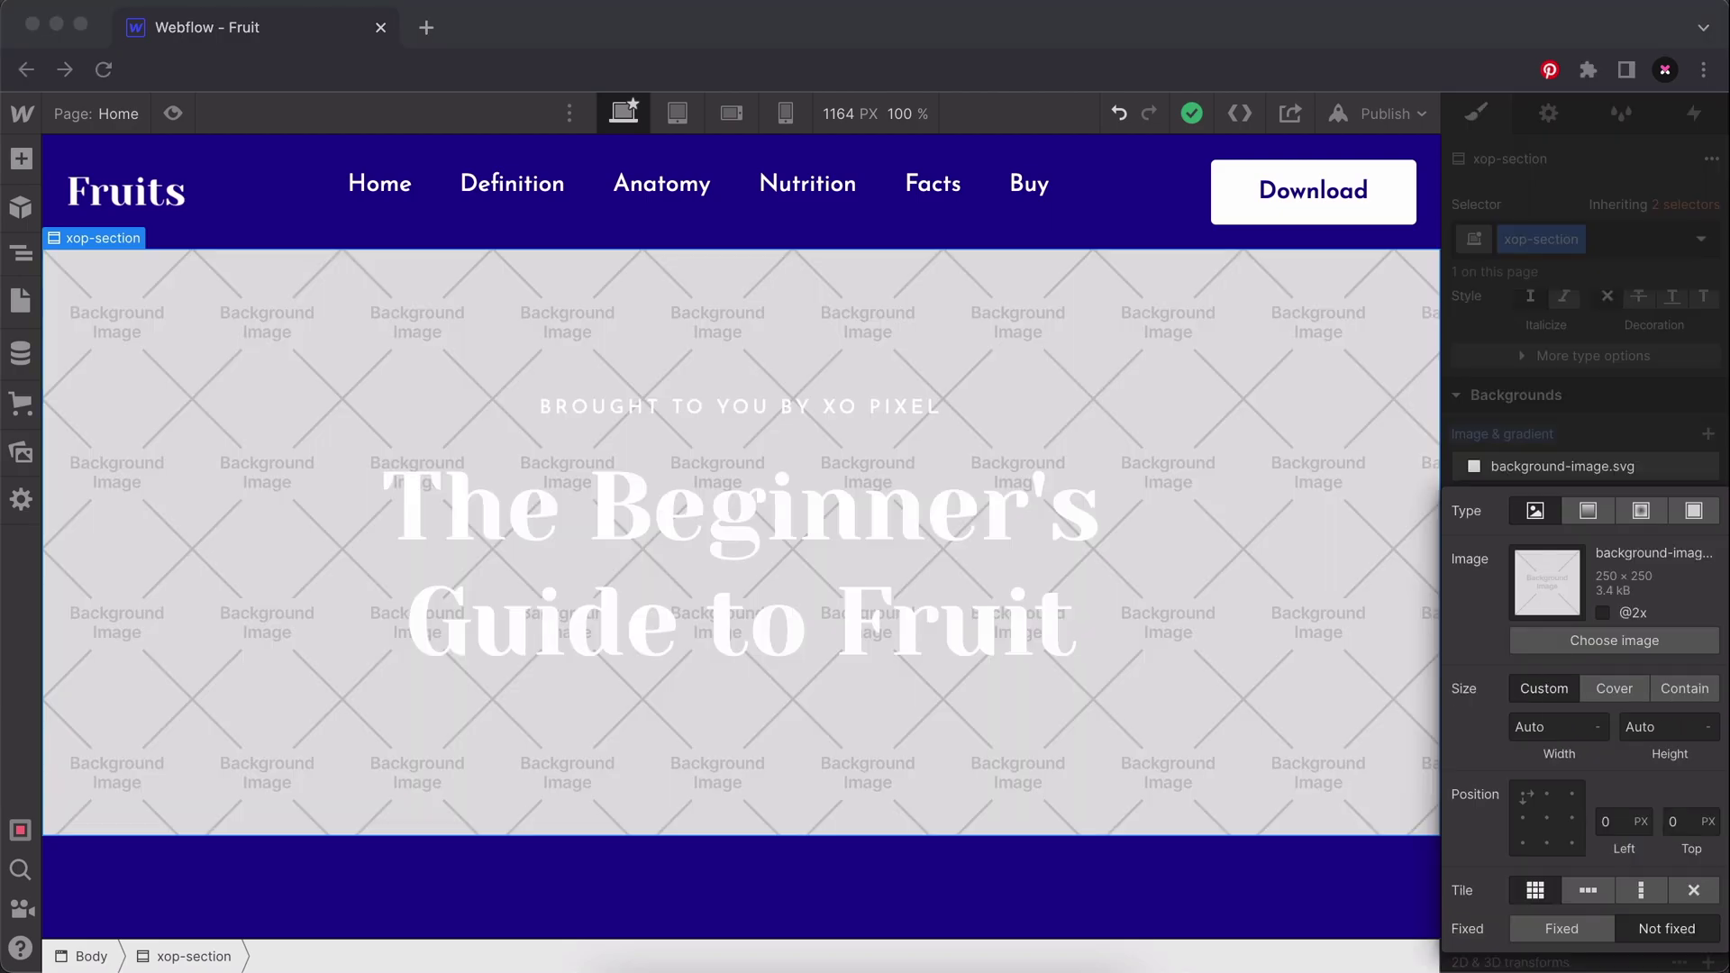
click(1568, 665)
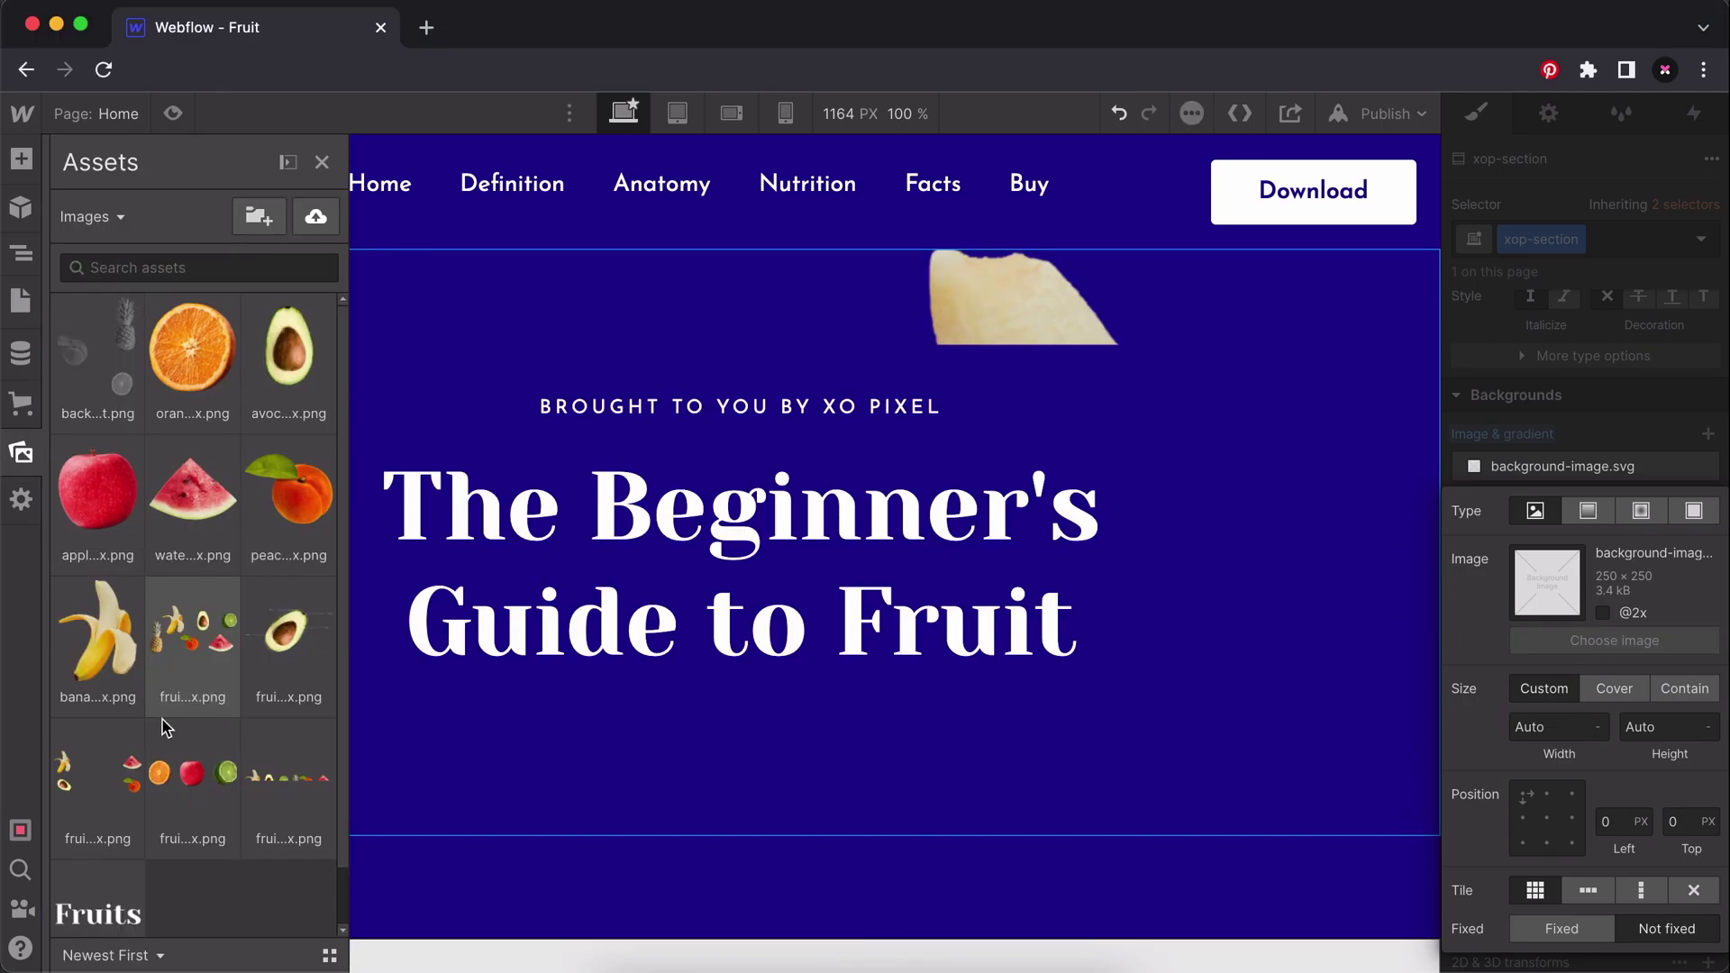
click(123, 759)
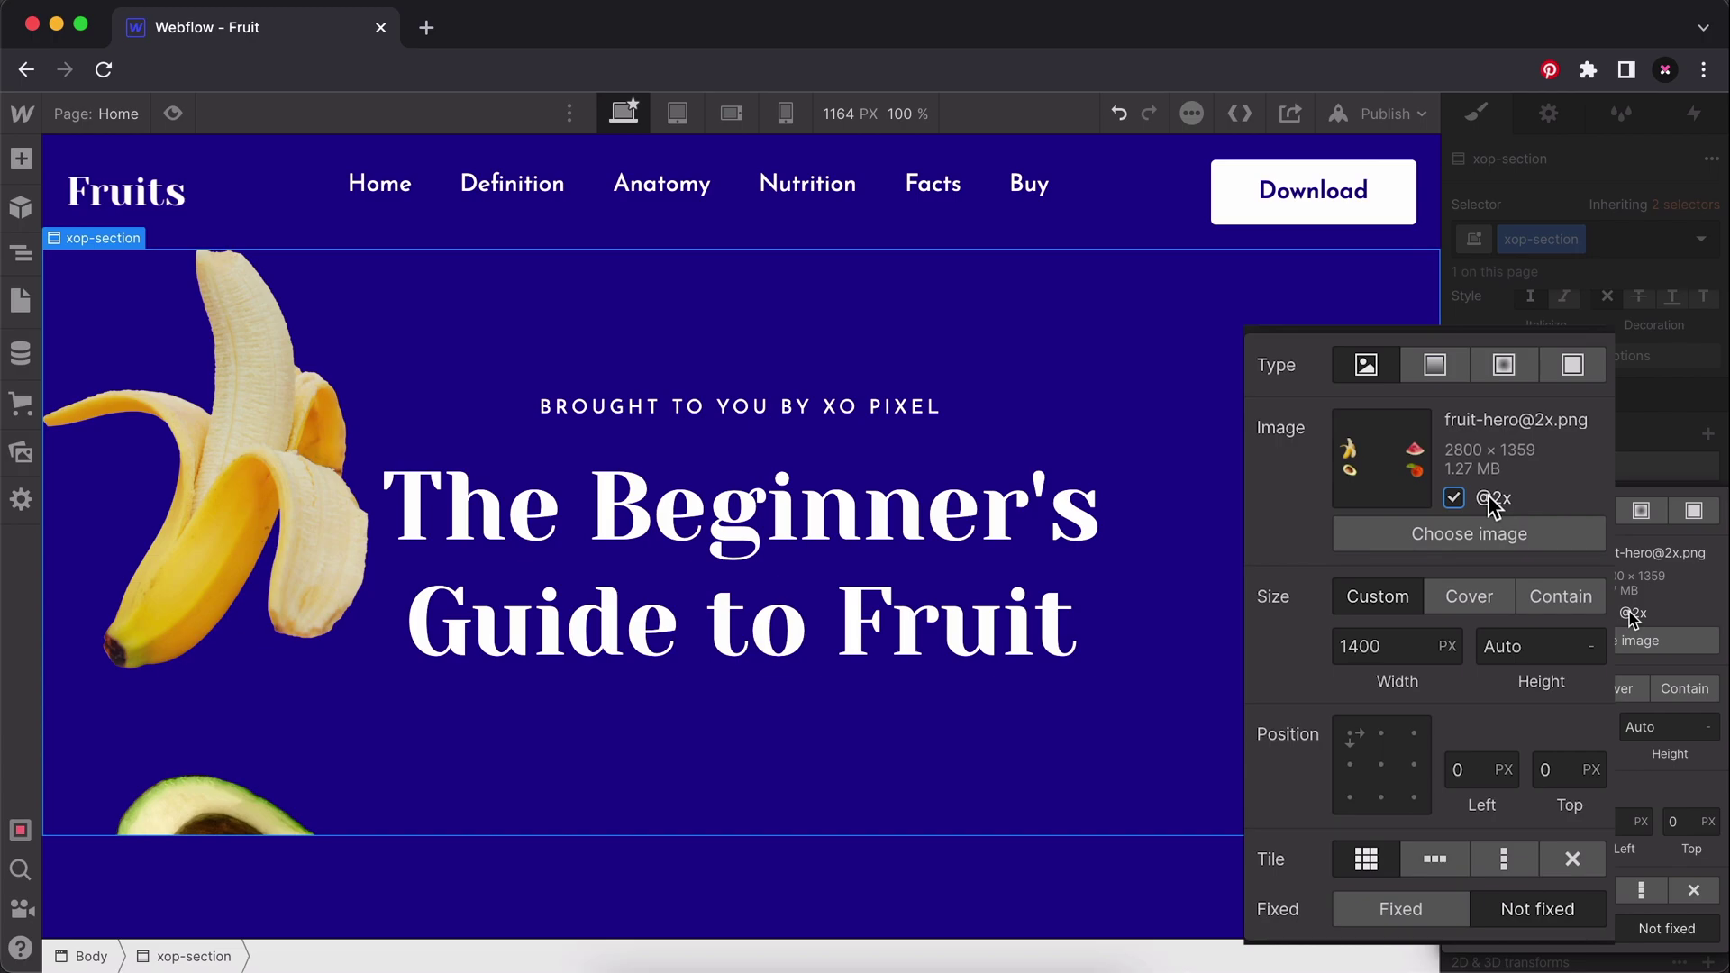
click(1627, 692)
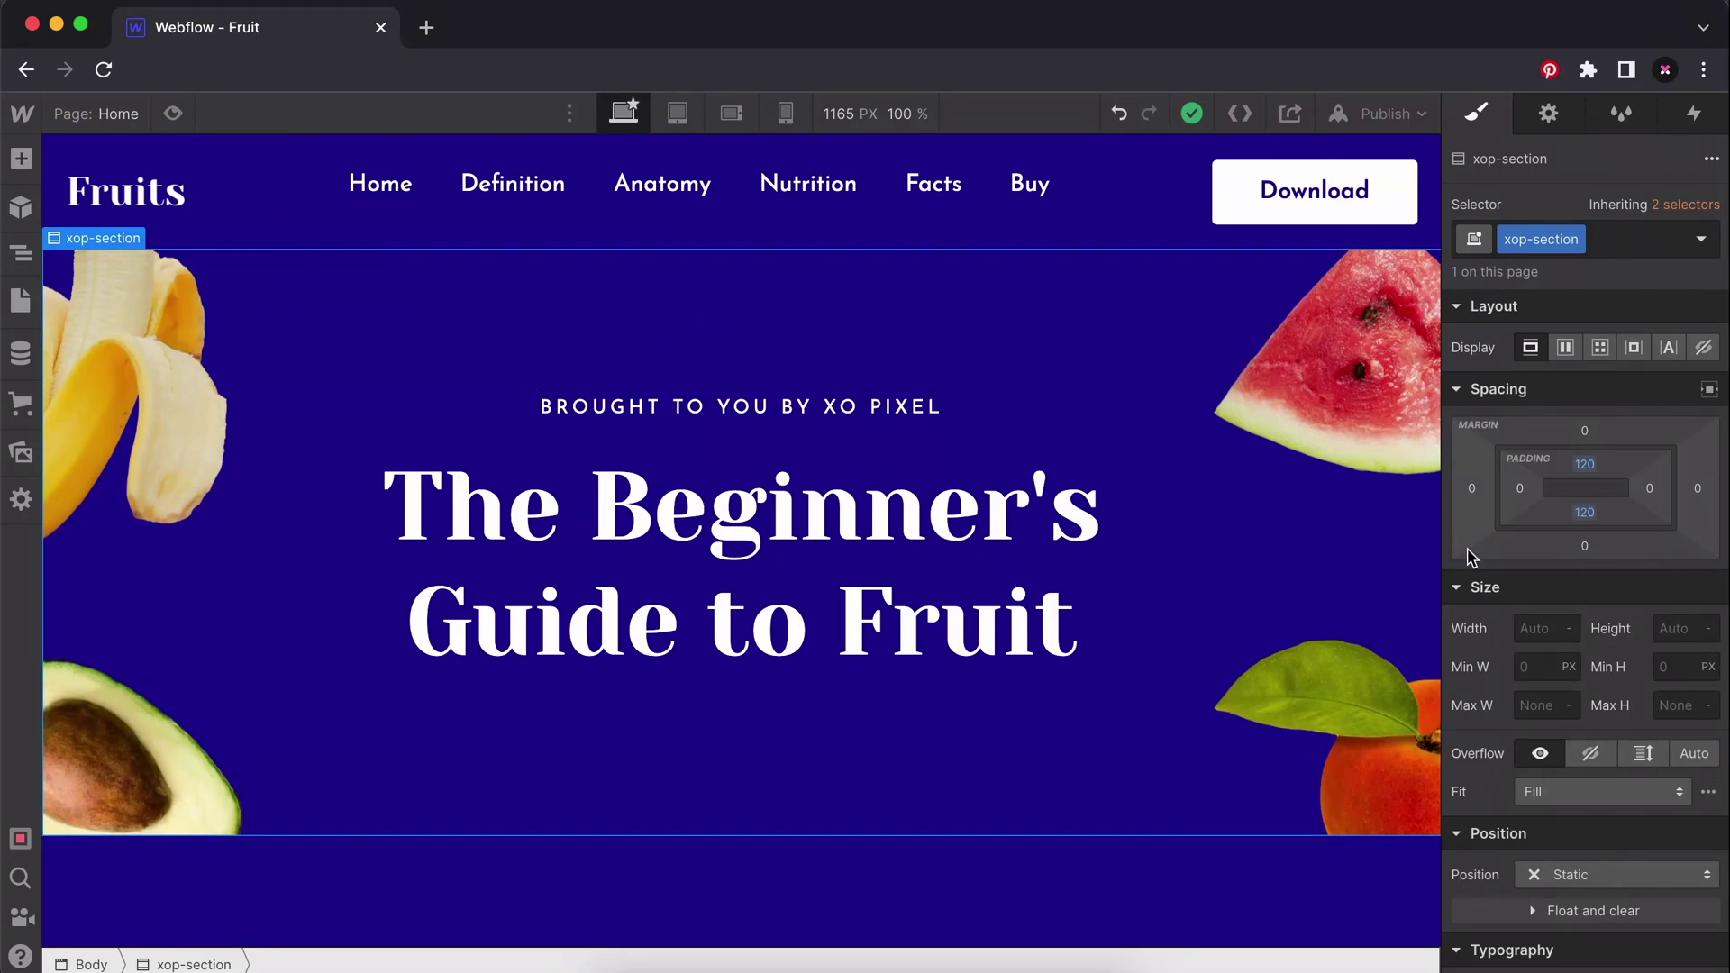
Set the section height to 800 px, display to Flex, and align its content center.
click(1671, 622)
text(80)
key(Return)
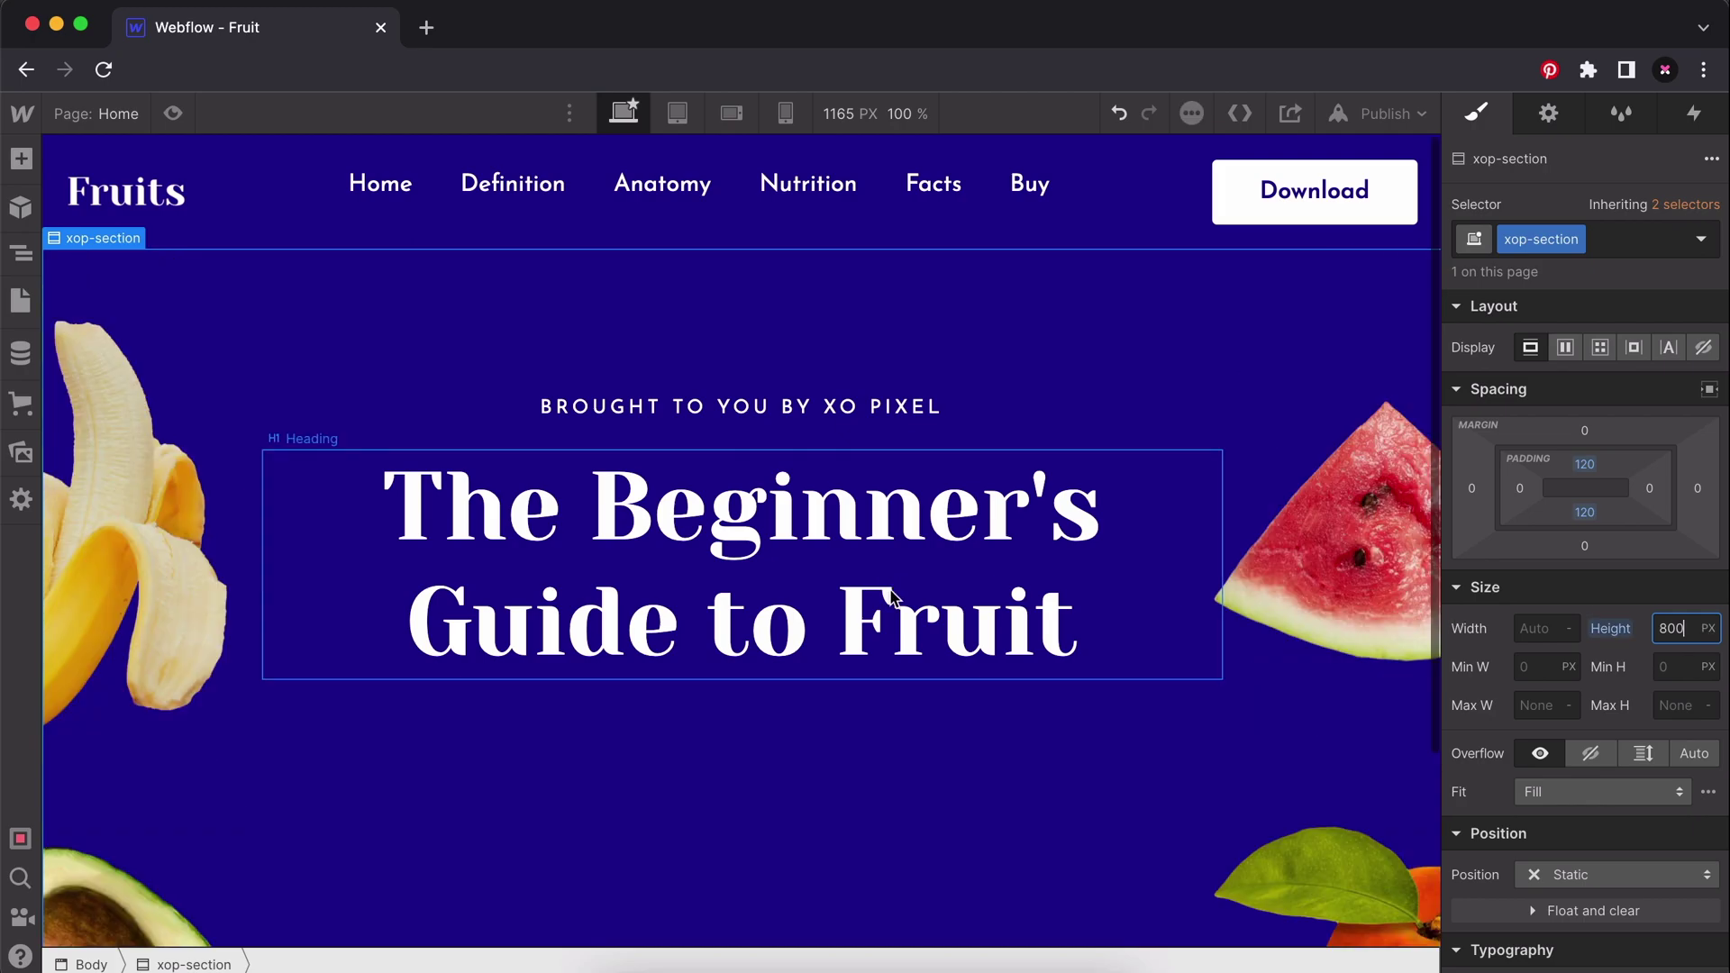
scroll(993, 588, down, 3)
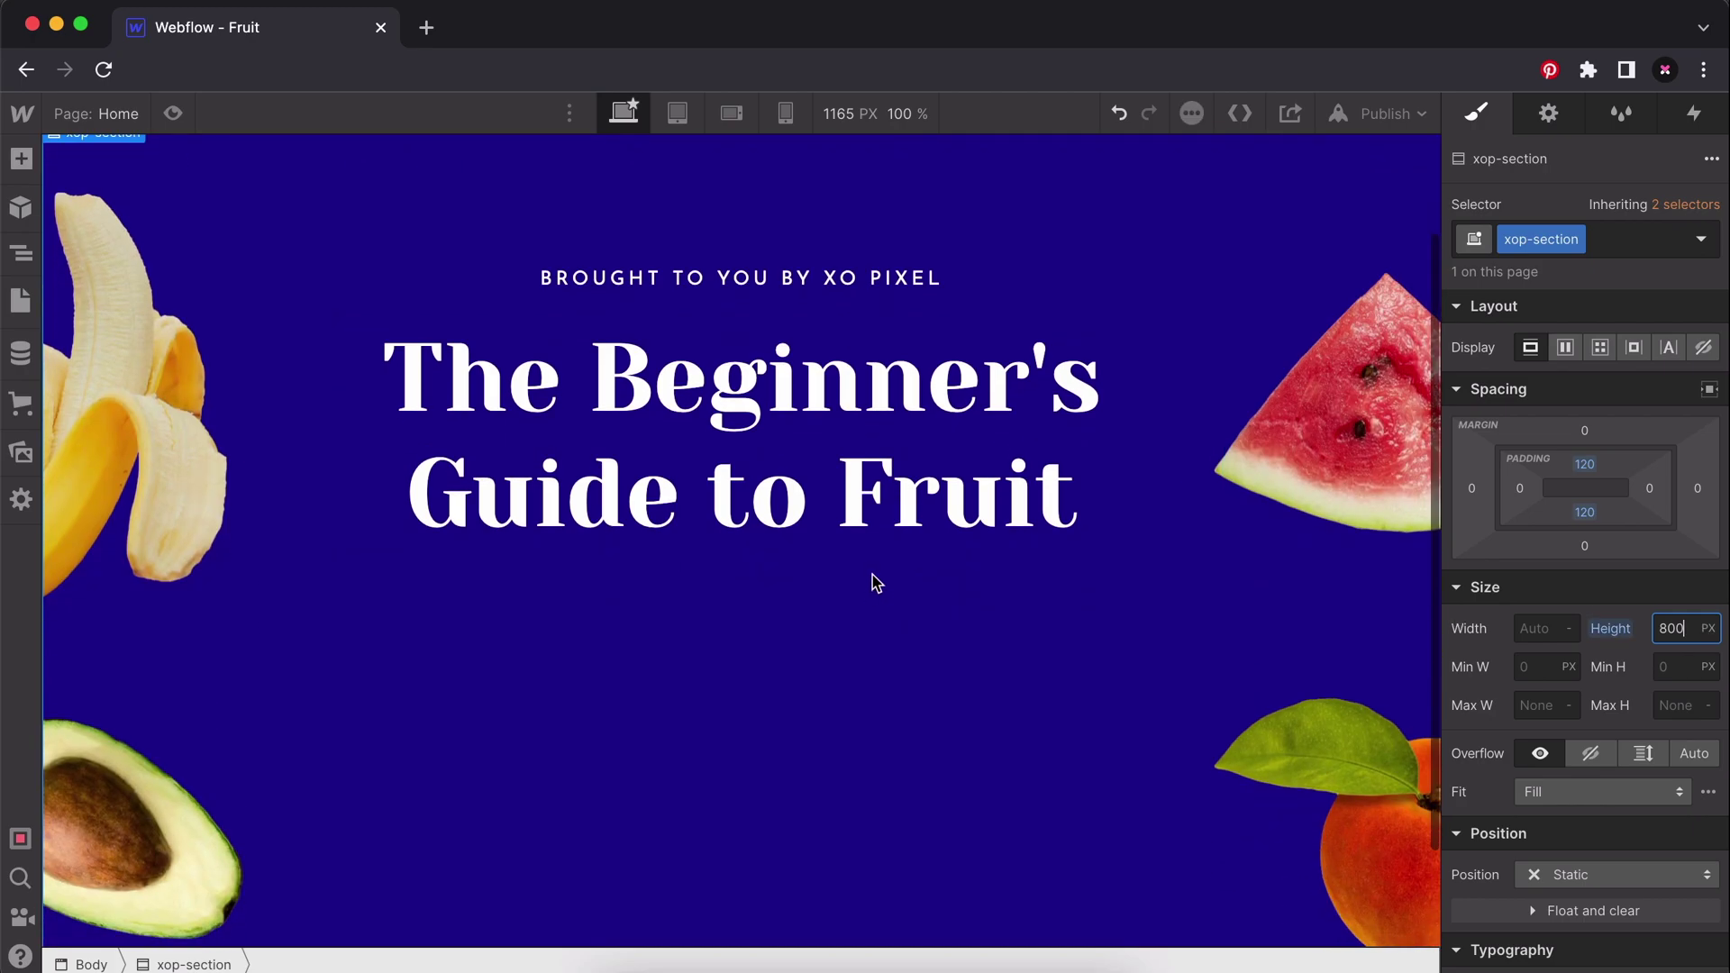
scroll(872, 581, up, 3)
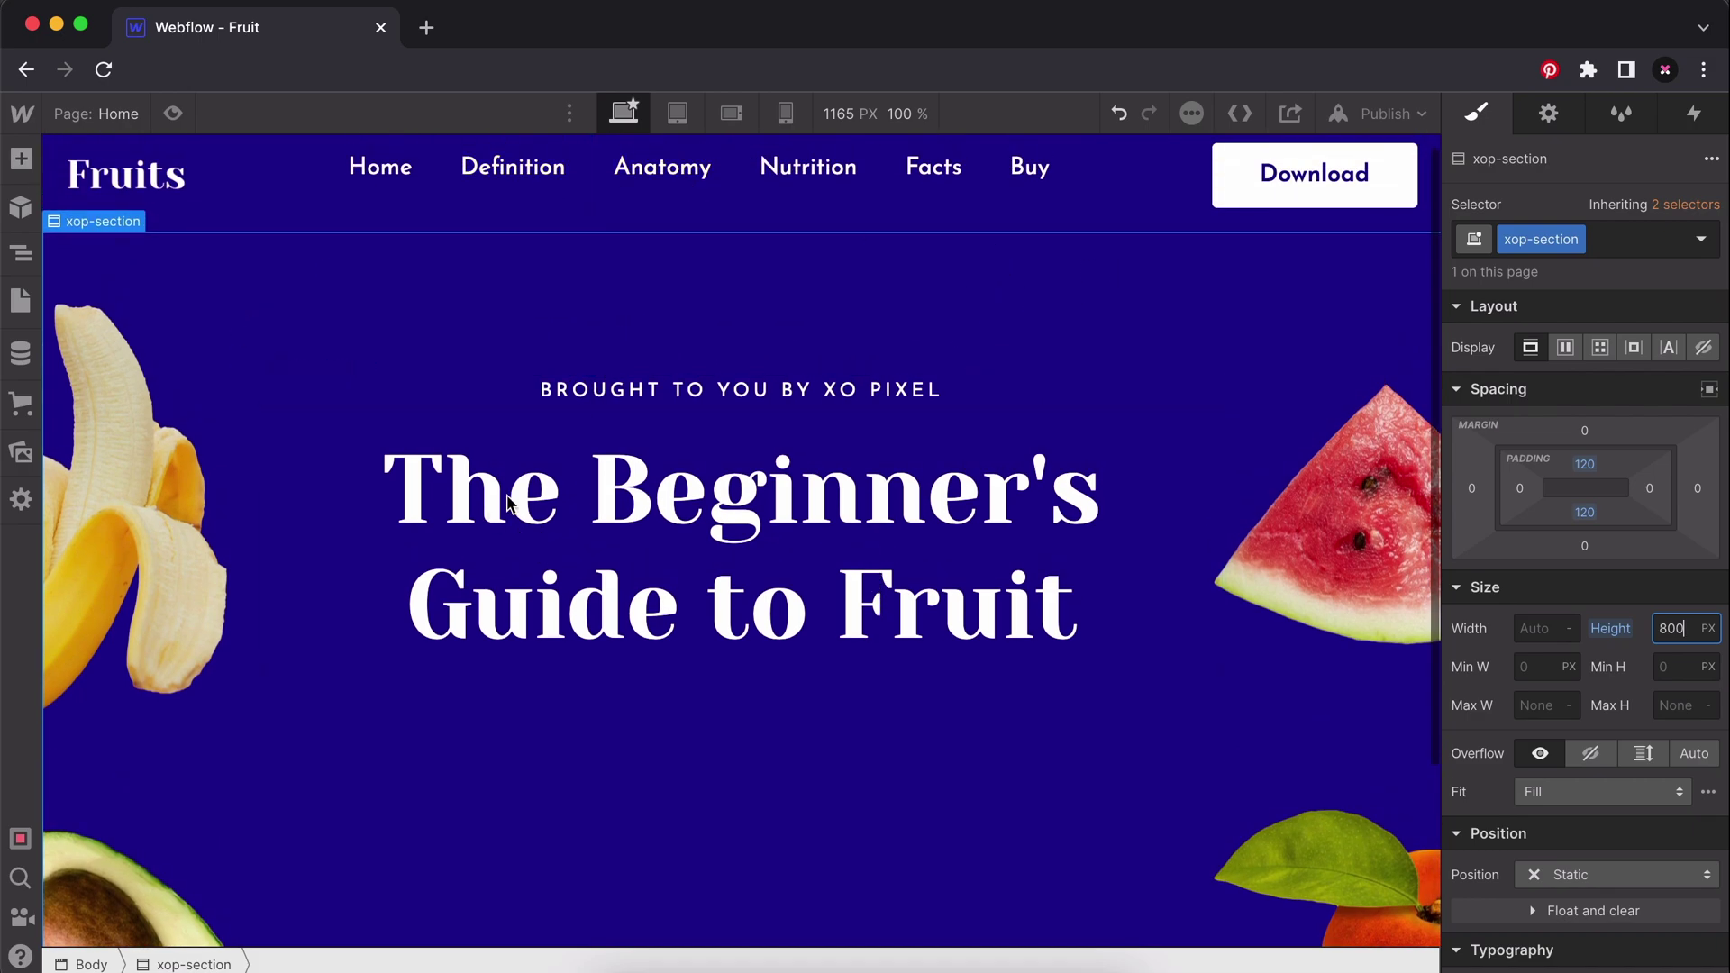
scroll(420, 585, down, 1)
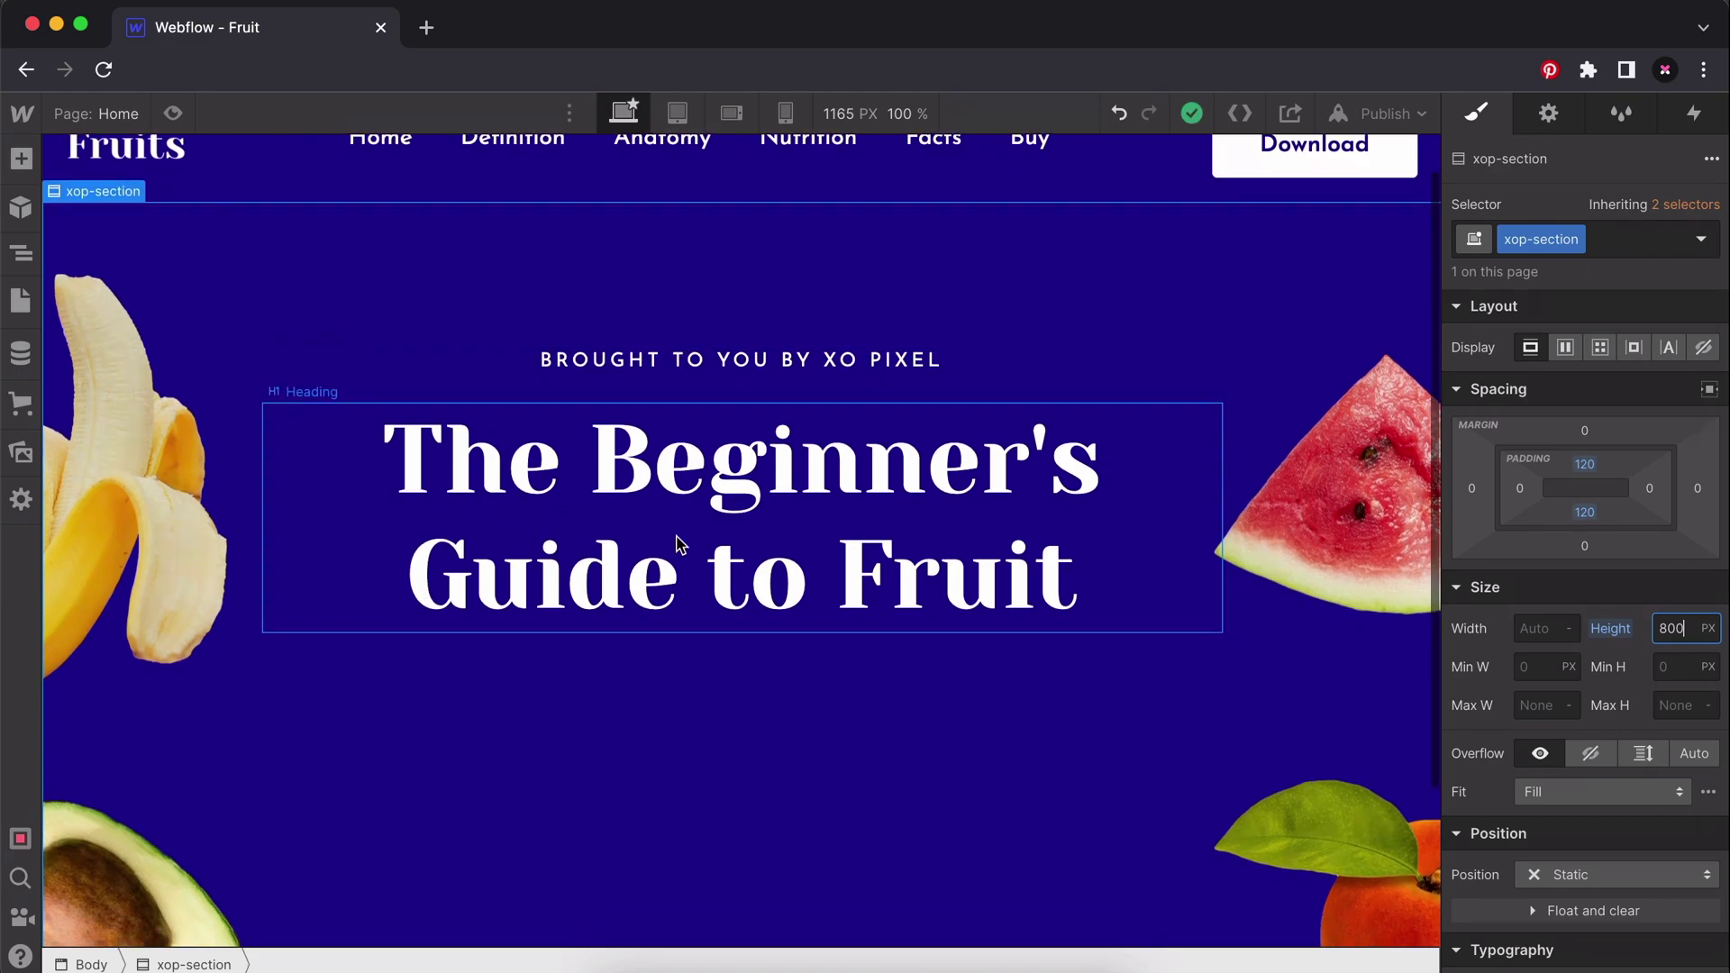
scroll(682, 711, down, 1)
scroll(681, 711, down, 2)
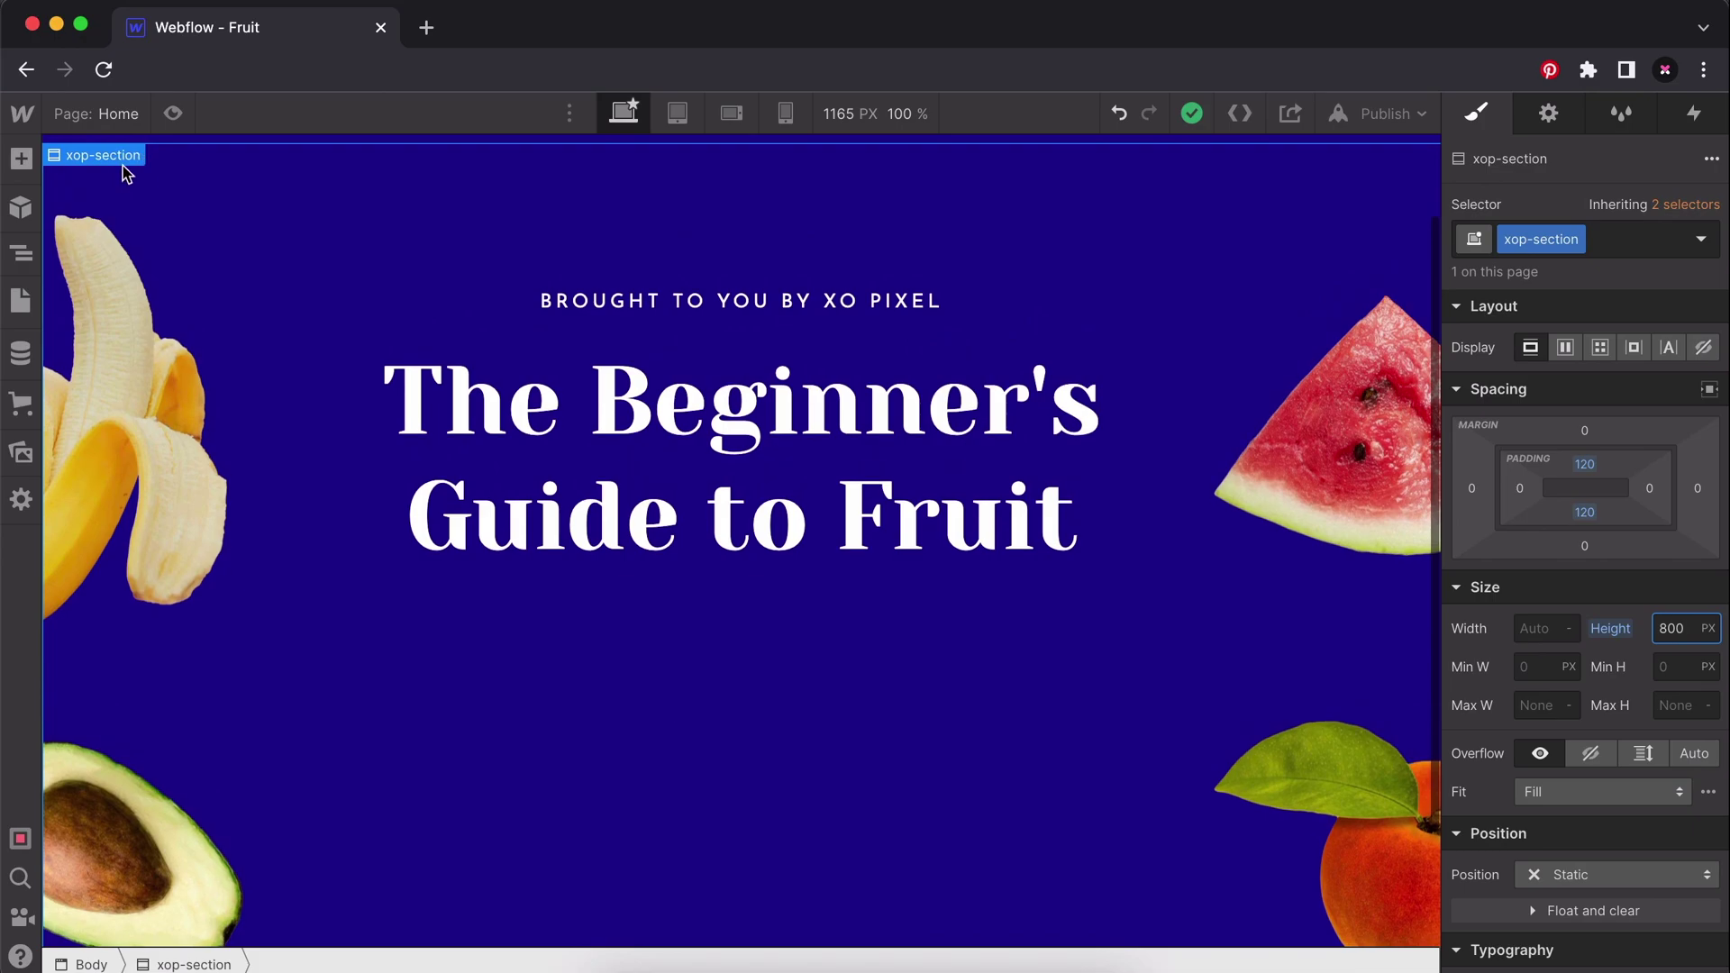
click(1565, 348)
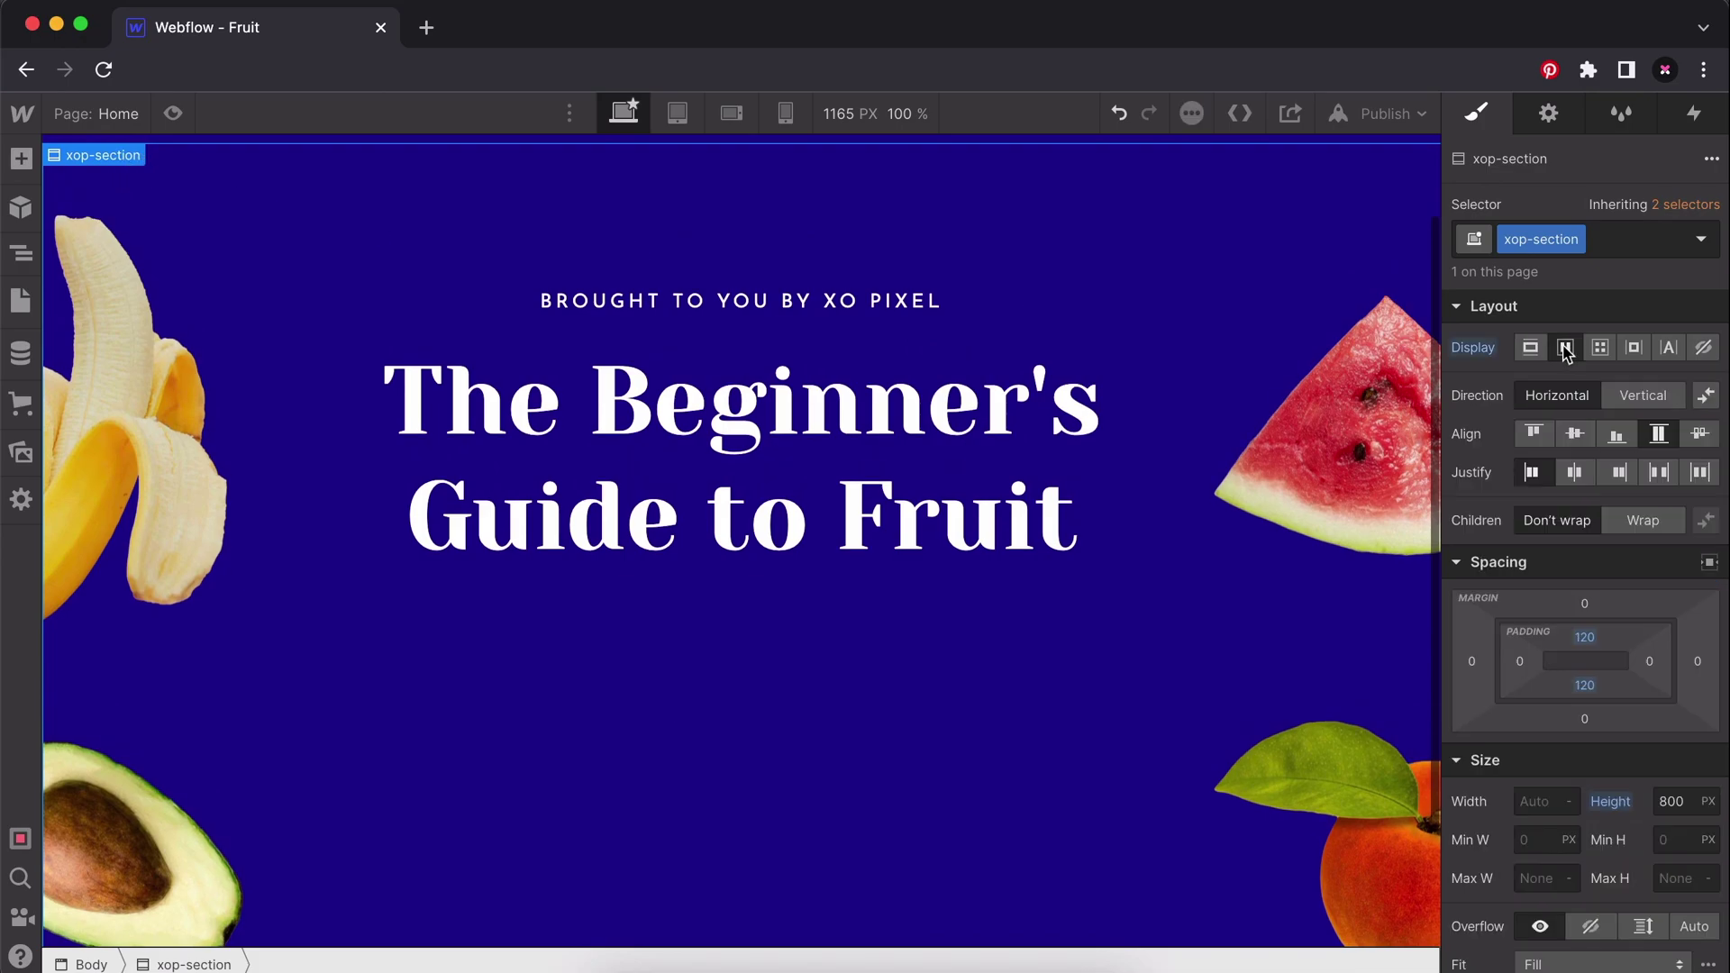
click(1573, 434)
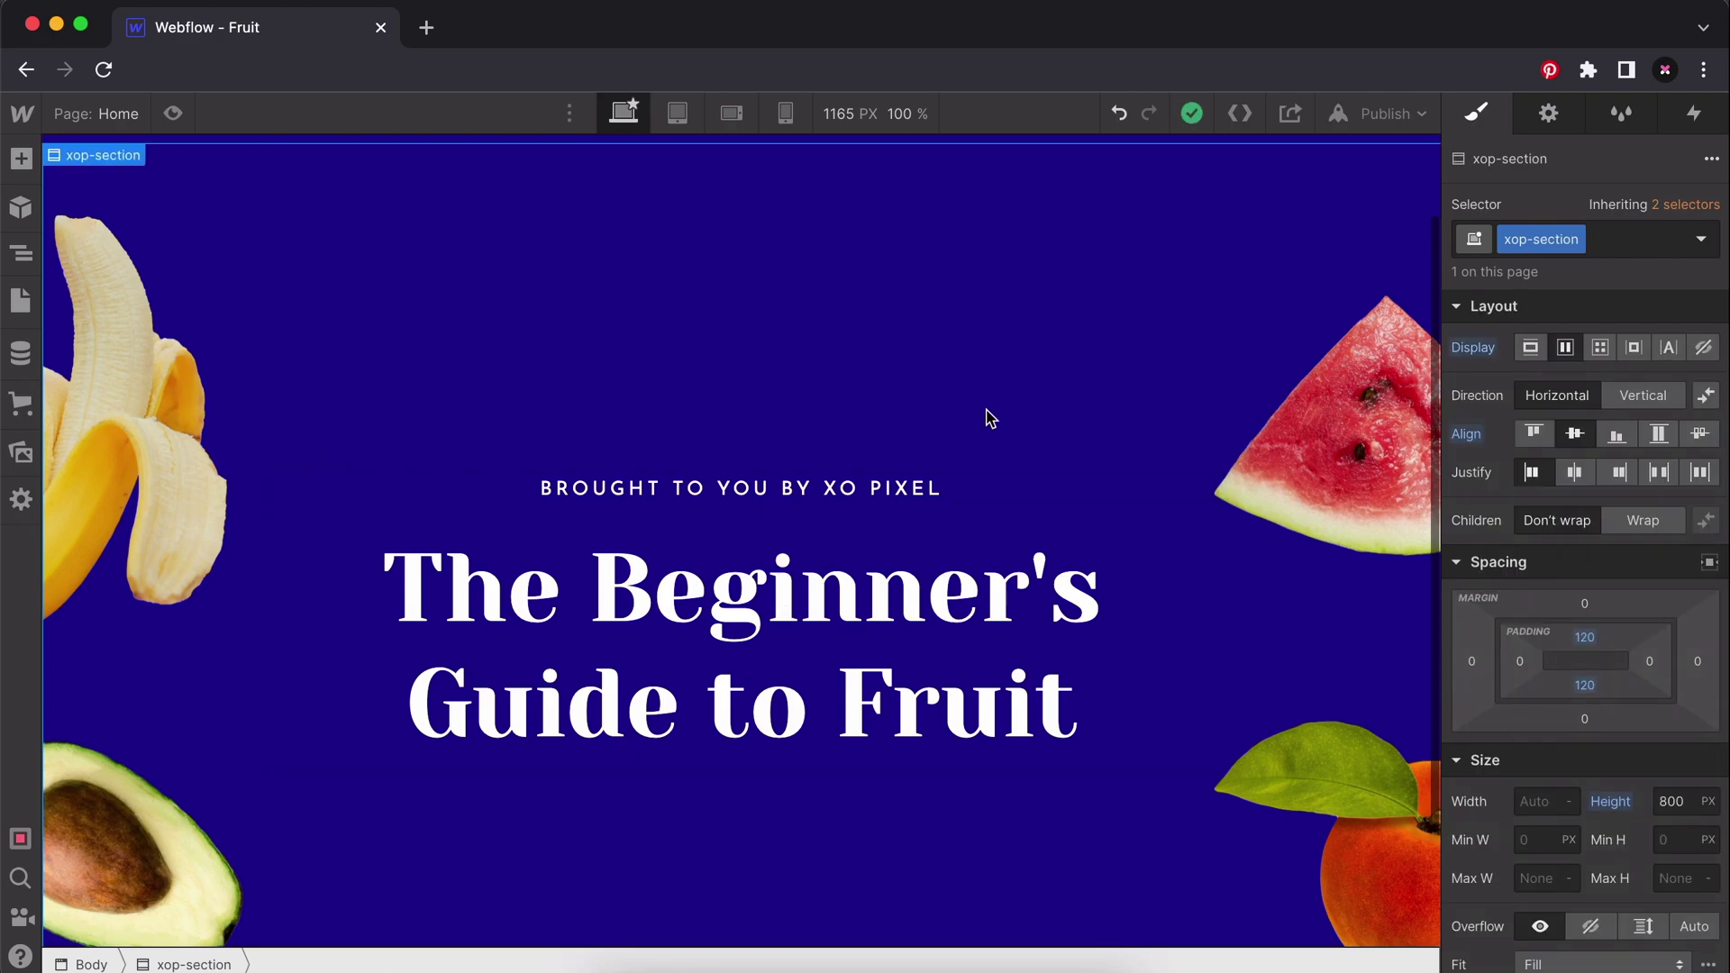
scroll(991, 419, up, 2)
click(173, 114)
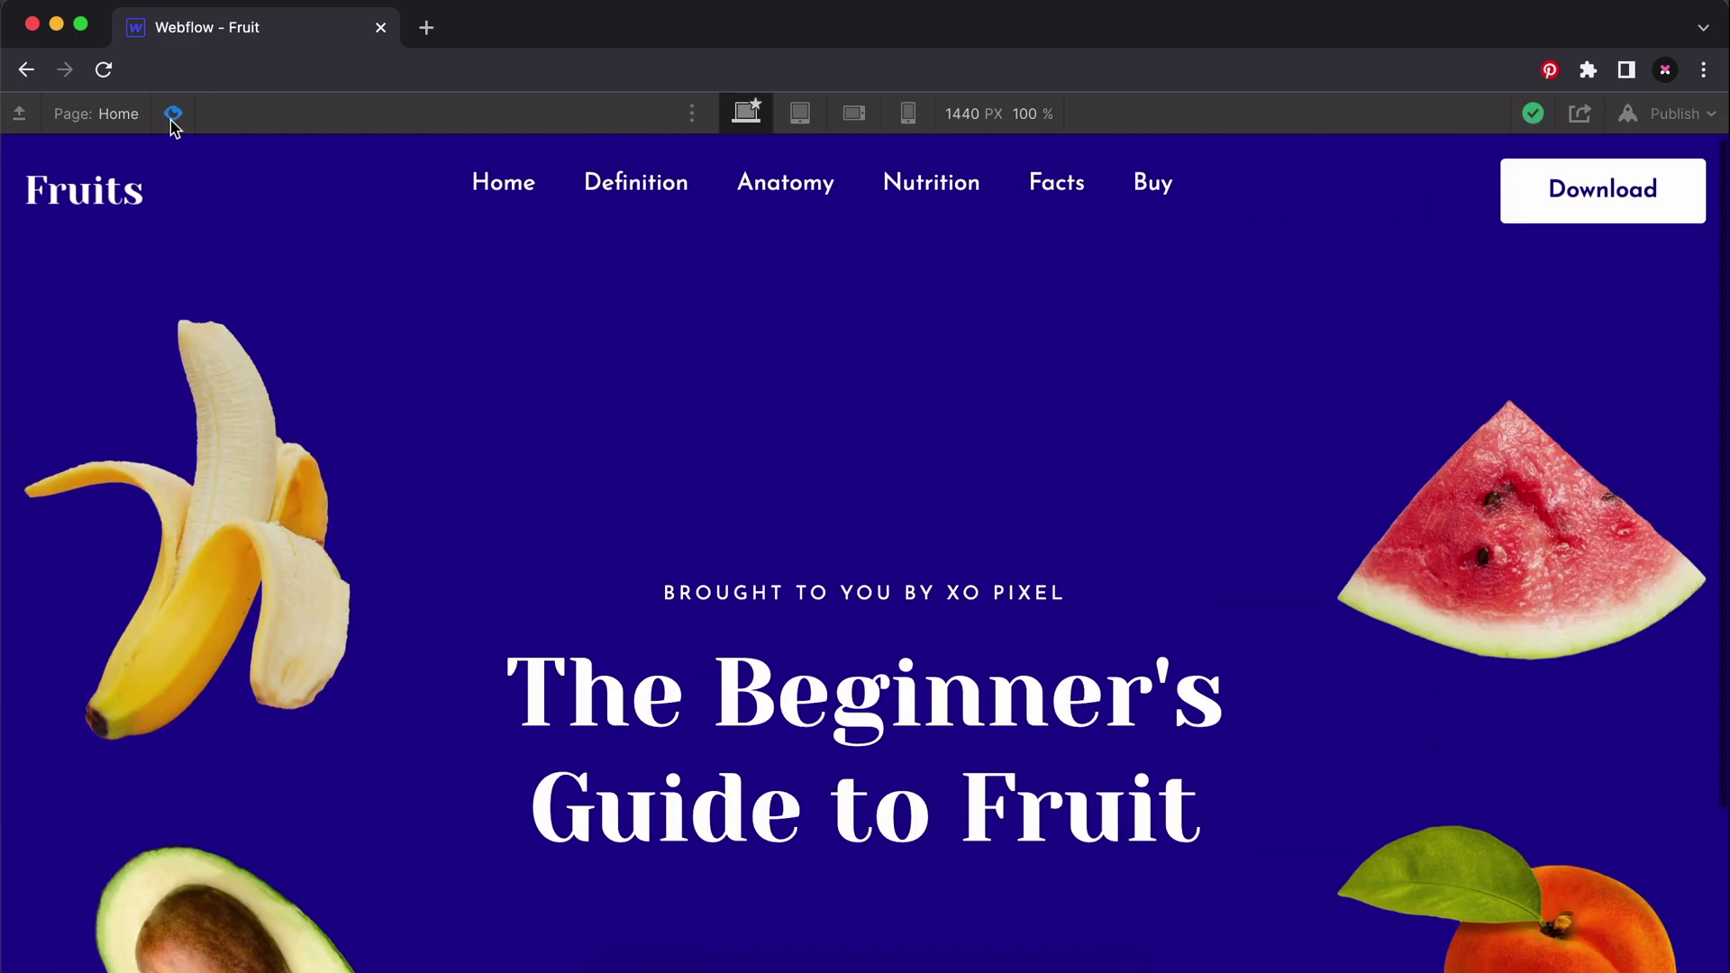
scroll(467, 437, down, 2)
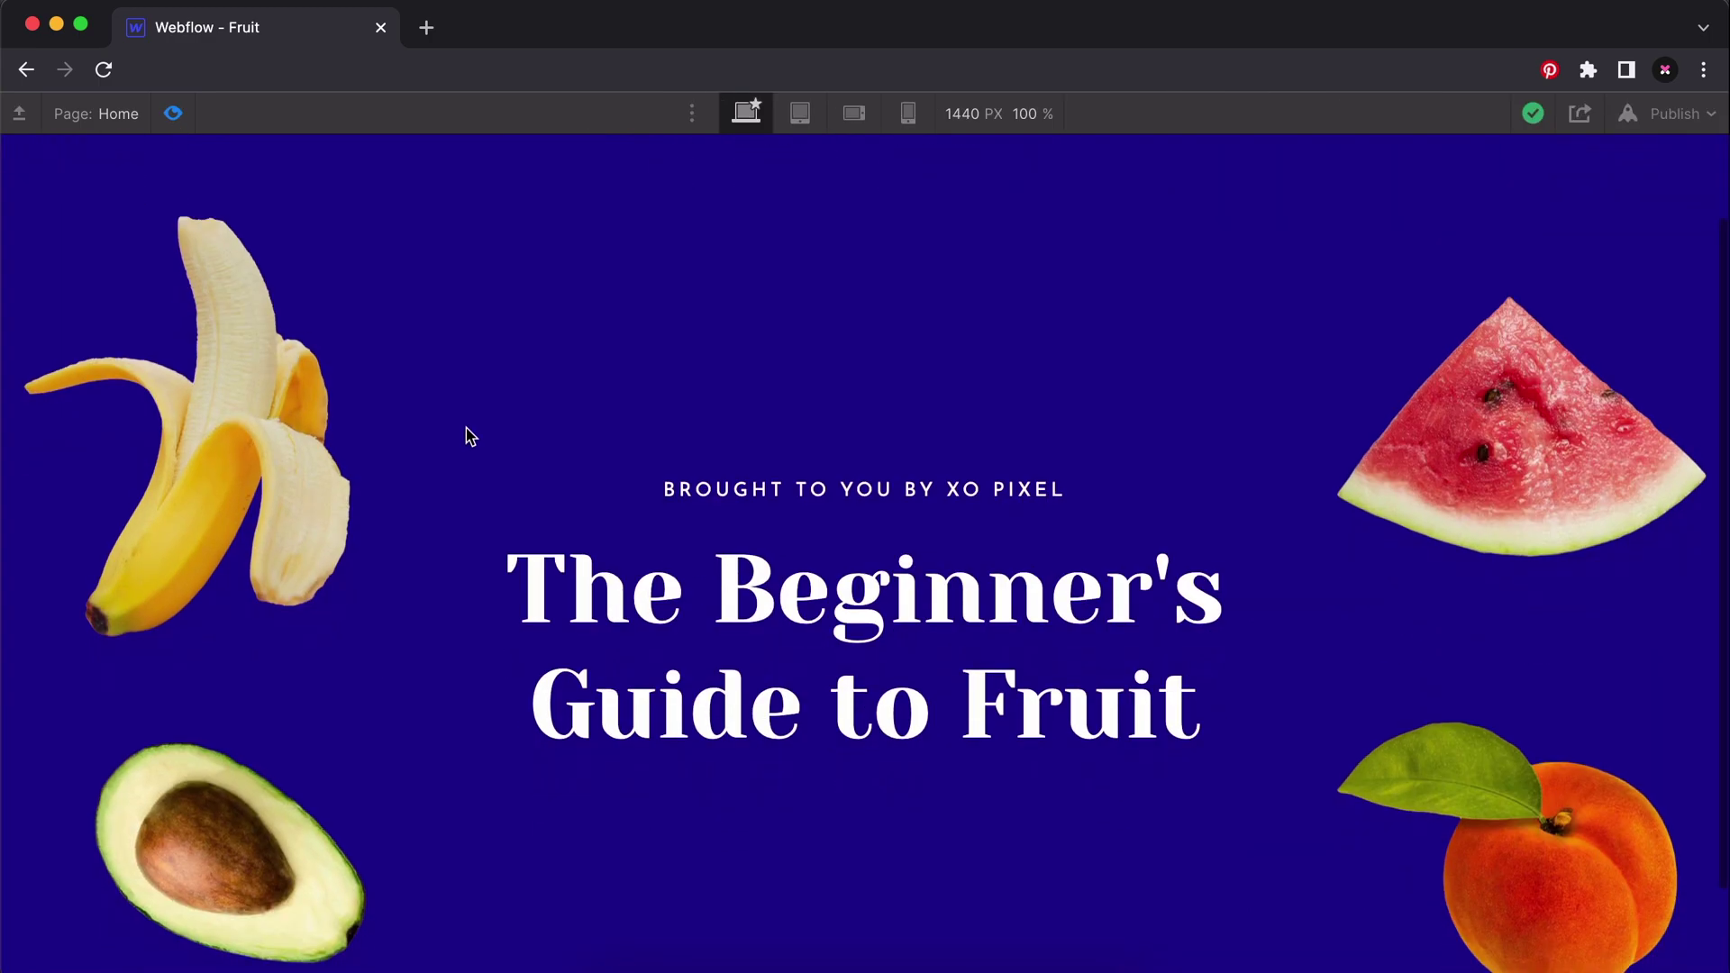
scroll(466, 437, down, 2)
scroll(468, 437, up, 2)
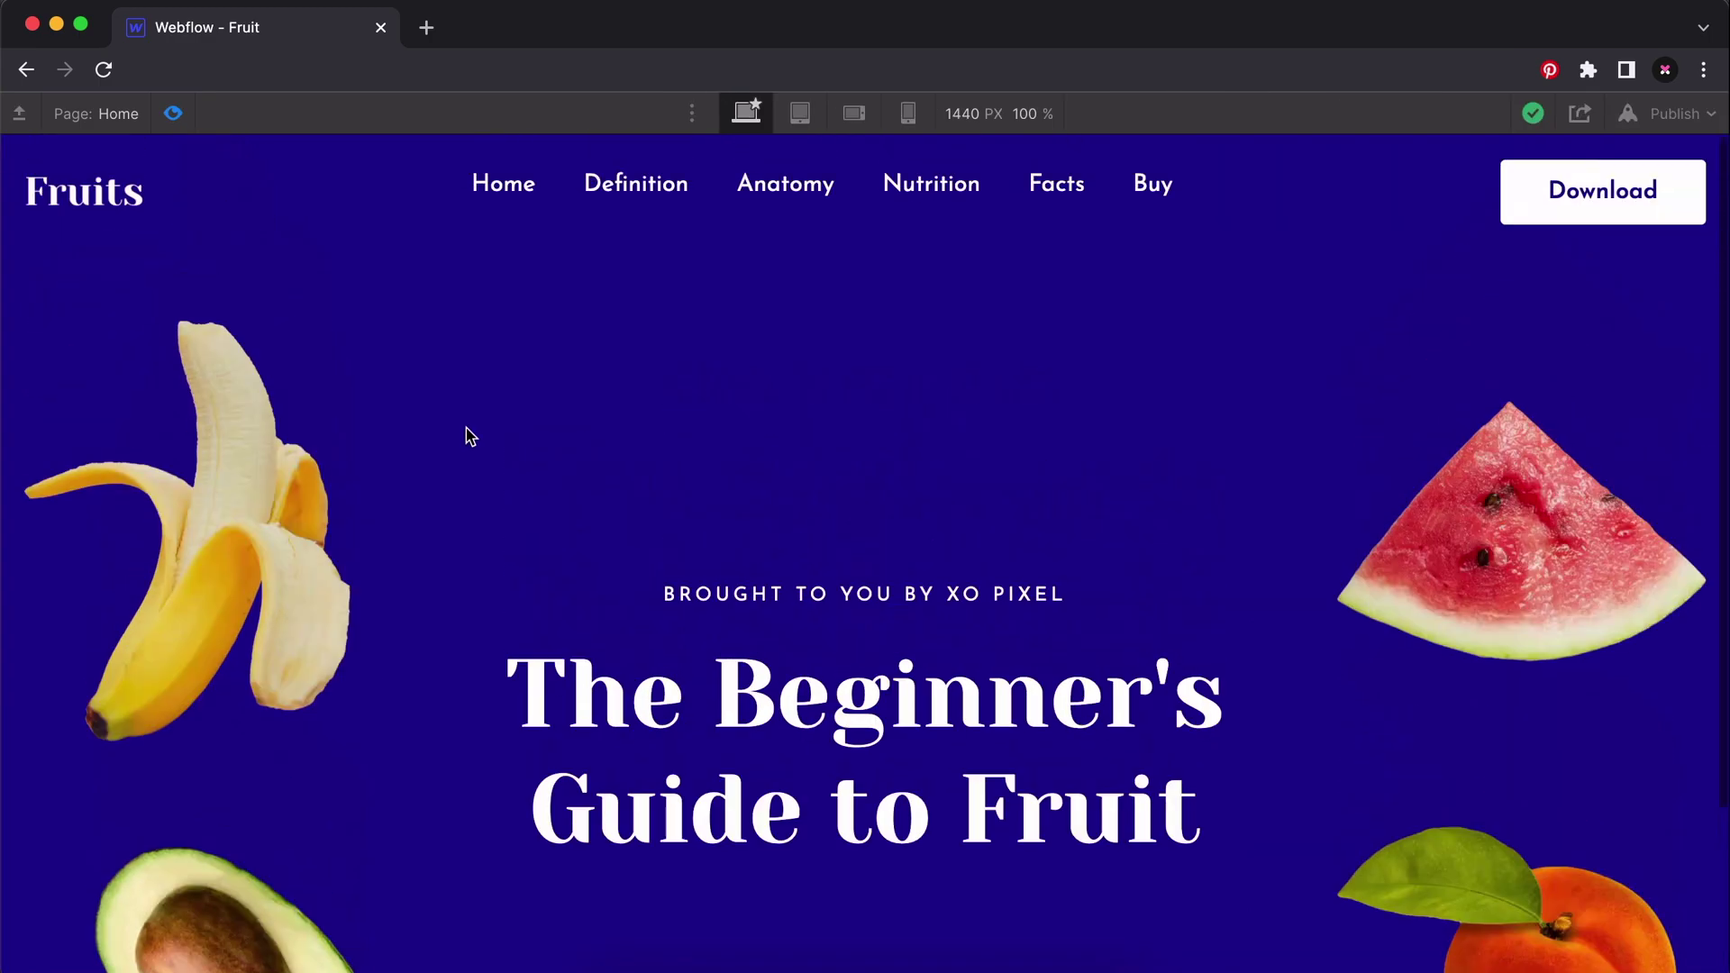
scroll(468, 437, down, 2)
scroll(468, 437, up, 2)
scroll(468, 437, down, 1)
click(174, 114)
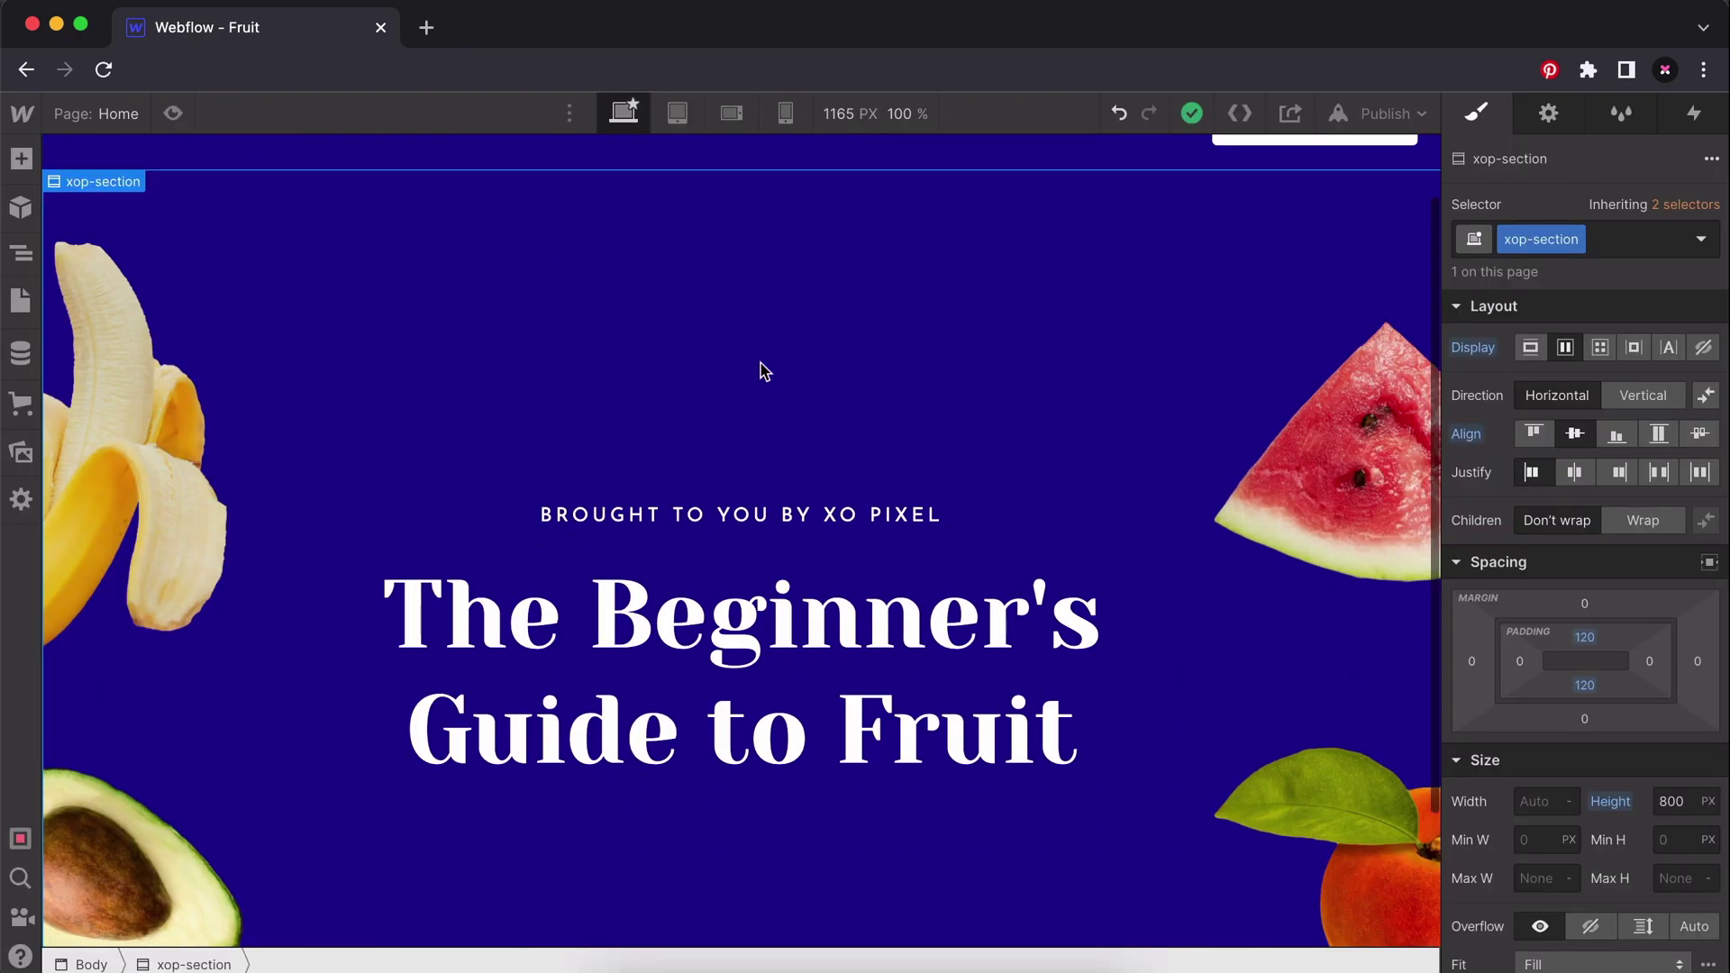
scroll(873, 494, up, 1)
scroll(873, 495, down, 1)
scroll(873, 495, down, 1)
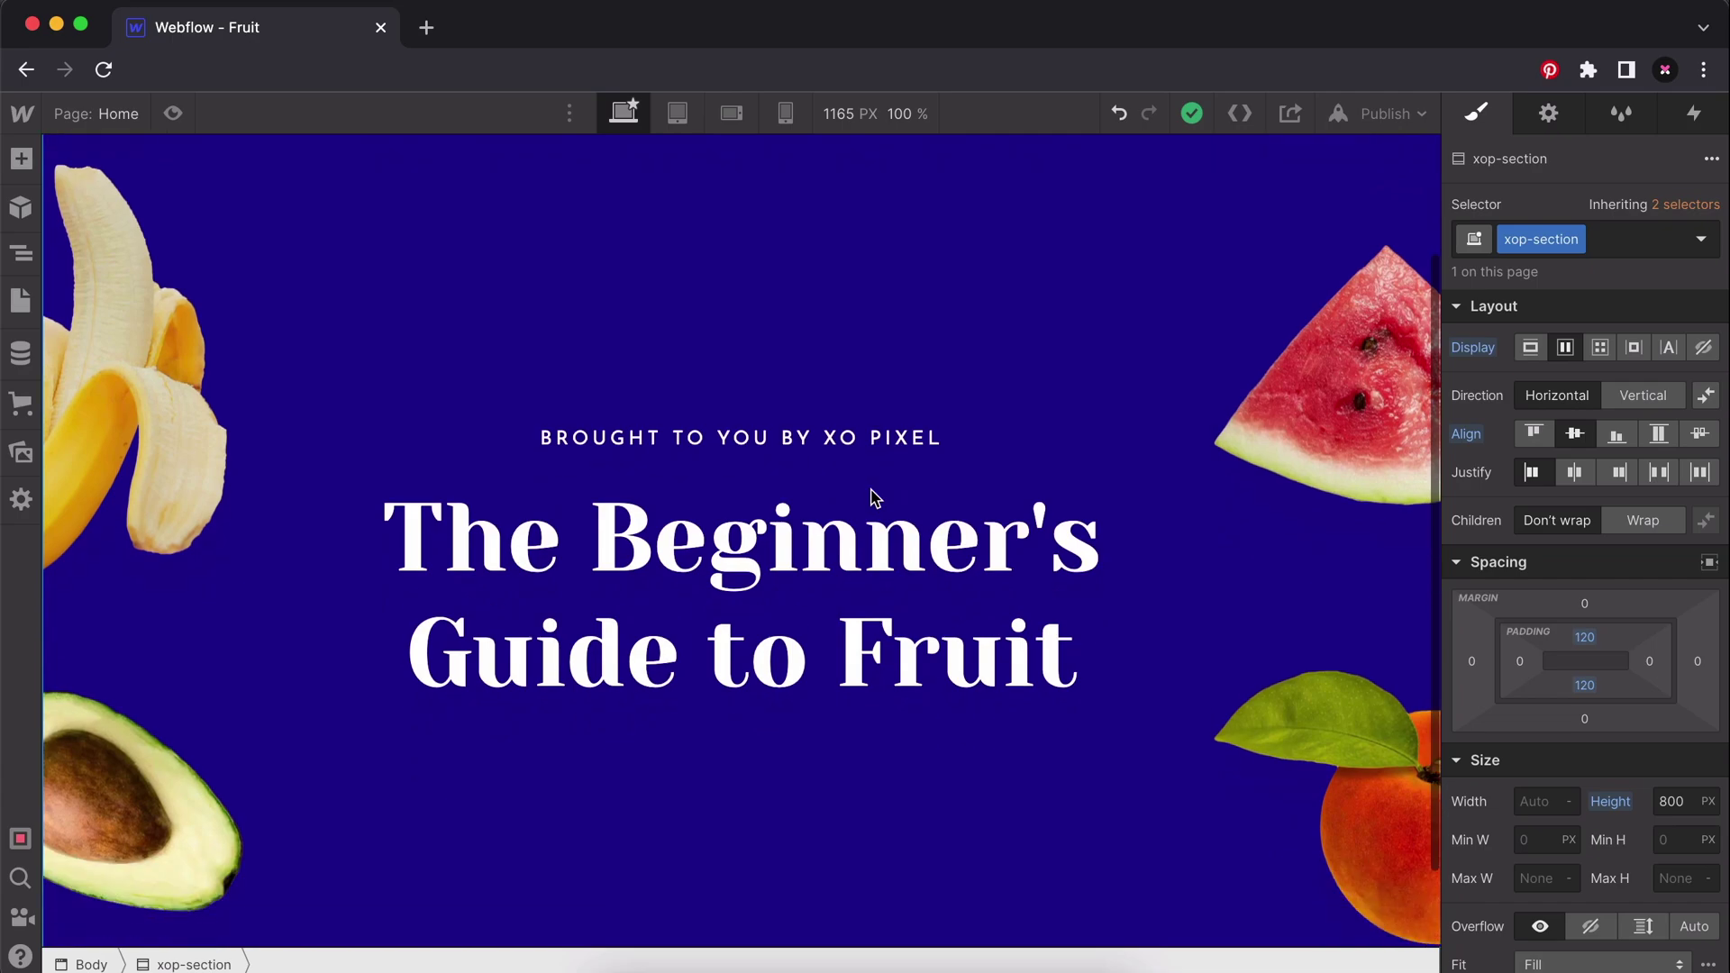